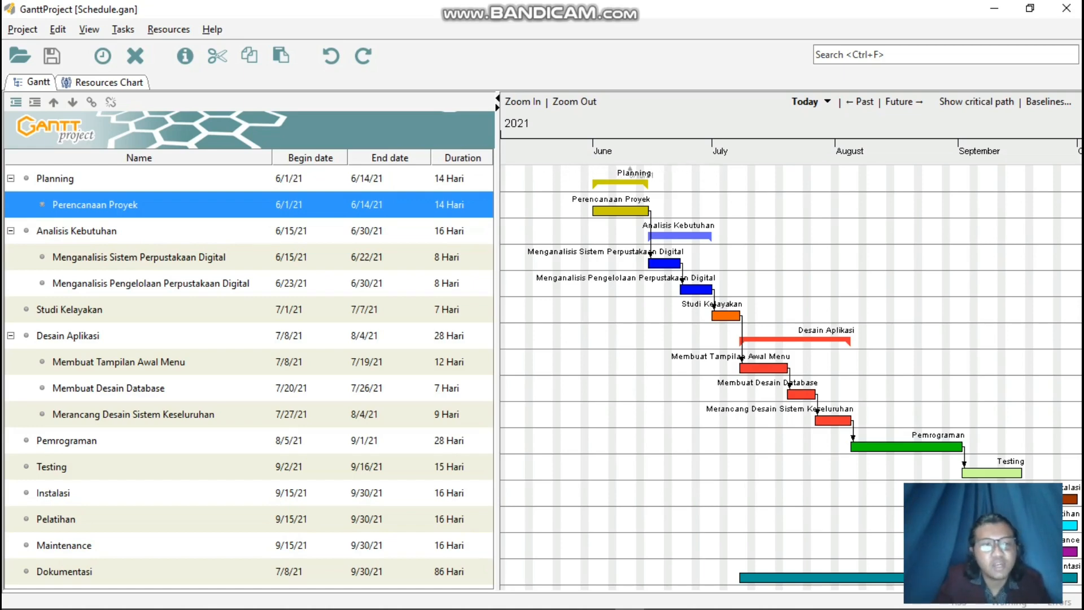
left_click(79, 178)
left_click(101, 205)
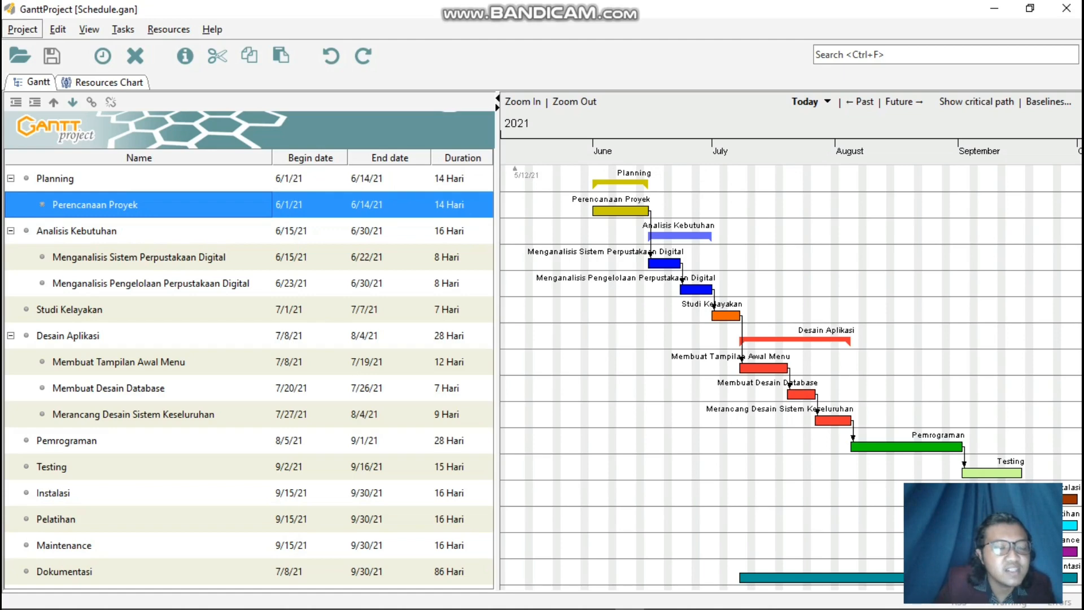
Create a new project named "Penjadwalan", leaving the other project details at their defaults.
left_click(22, 28)
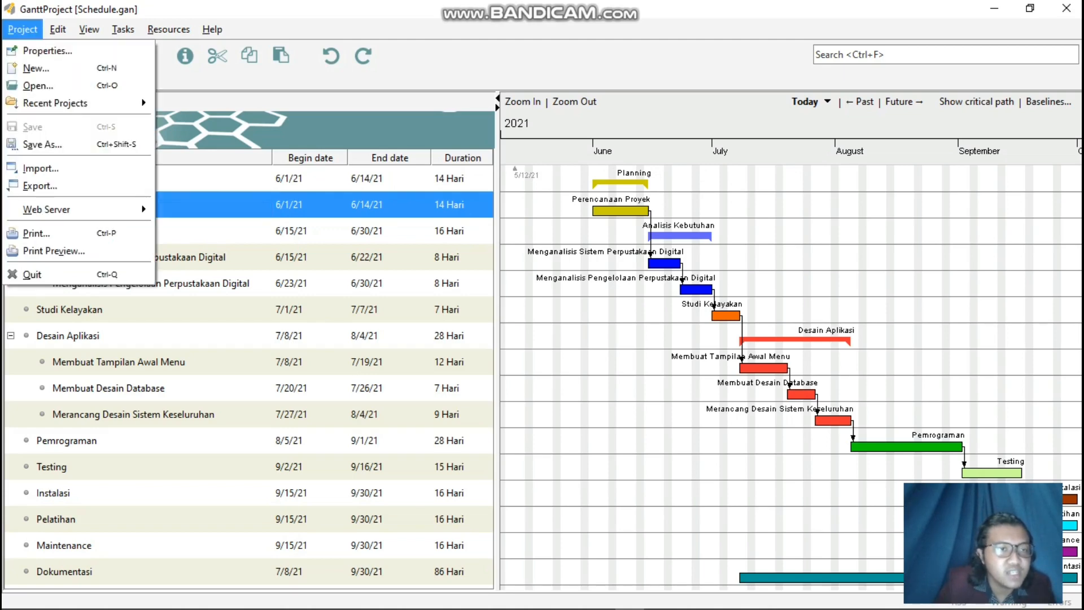
left_click(36, 68)
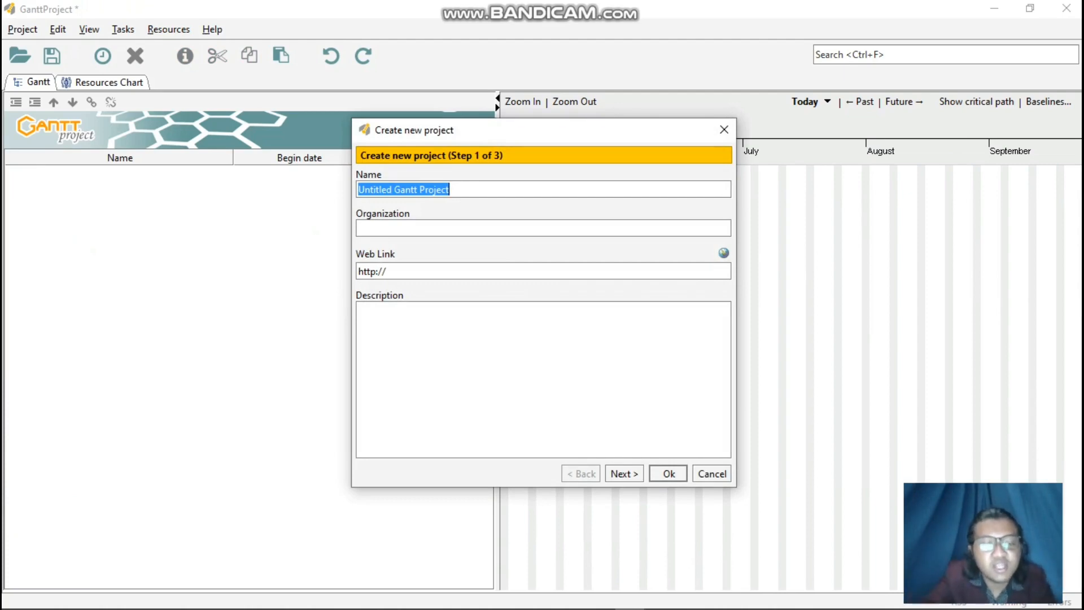
type("penja")
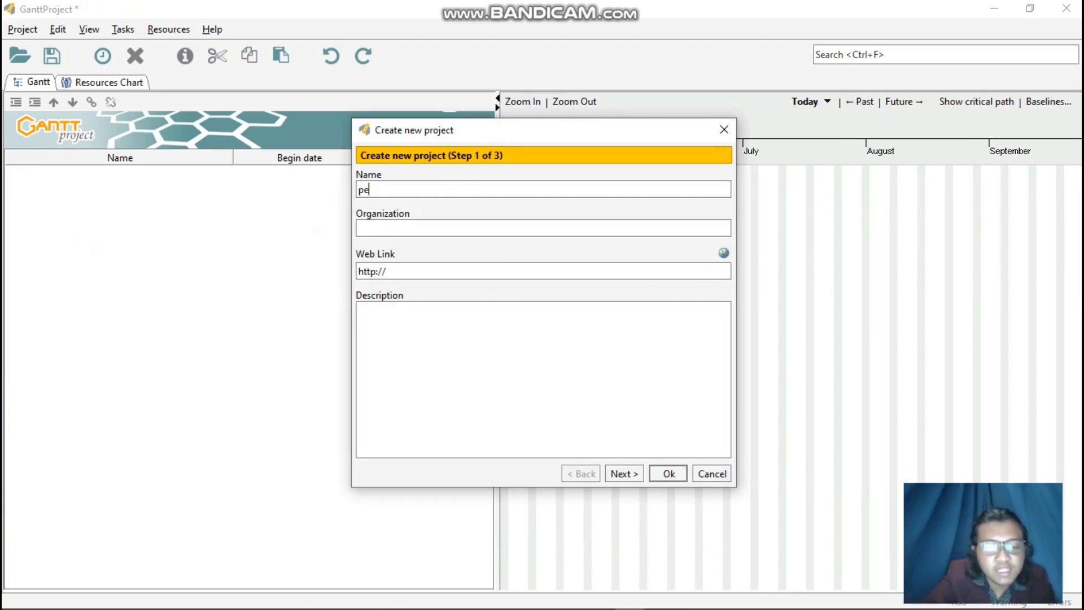
key("BackSpace")
key("BackSpace")
key("BackSpace")
key("BackSpace")
key("BackSpace")
type("Pe")
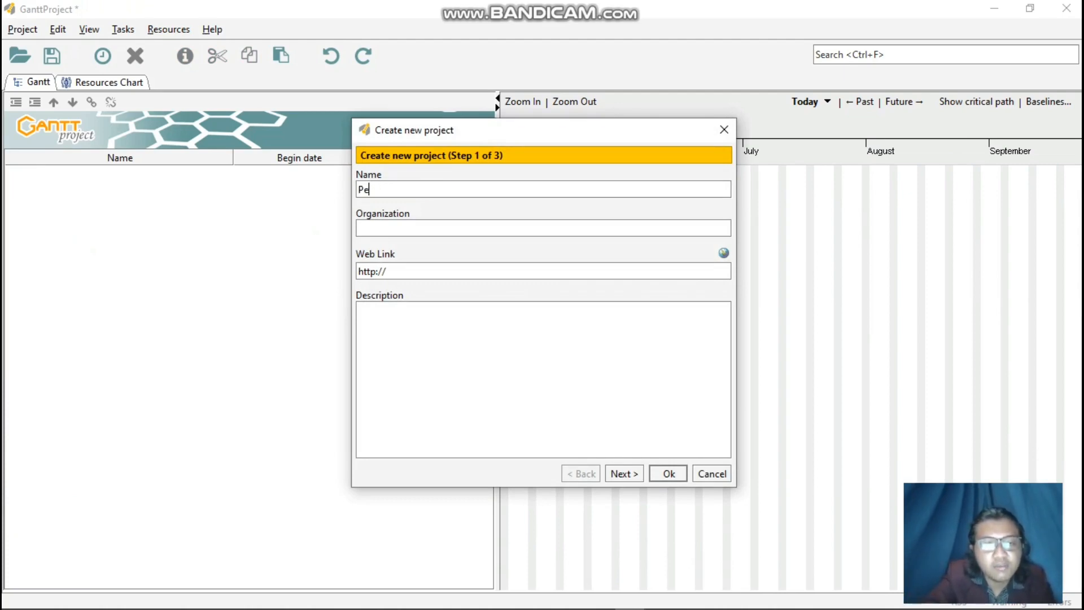
type("njadwalan")
key("Return")
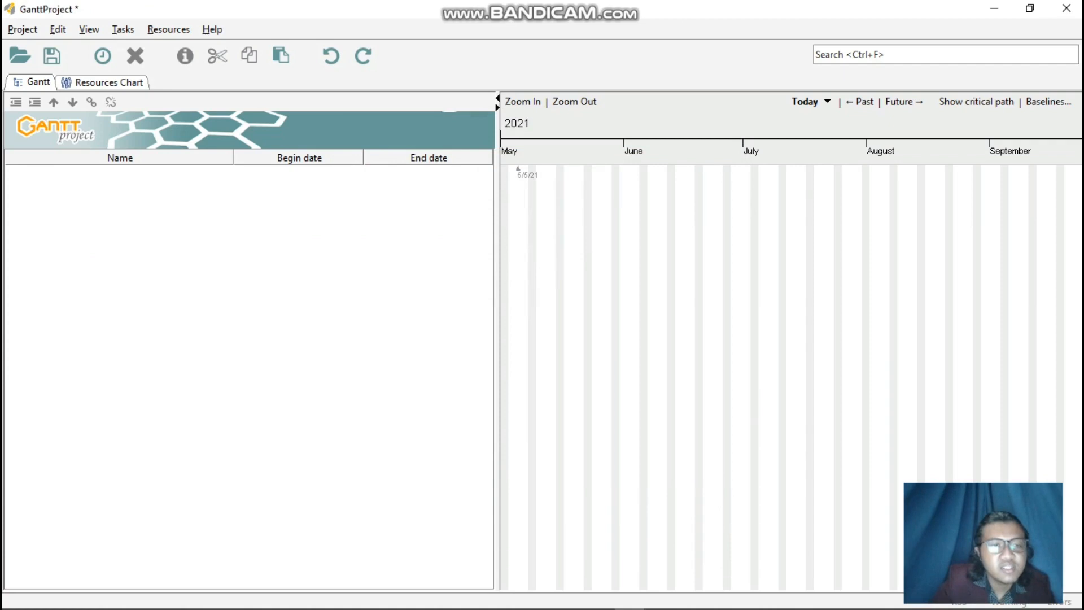
Add the first task to the empty project and name it "Planning".
right_click(142, 176)
left_click(182, 187)
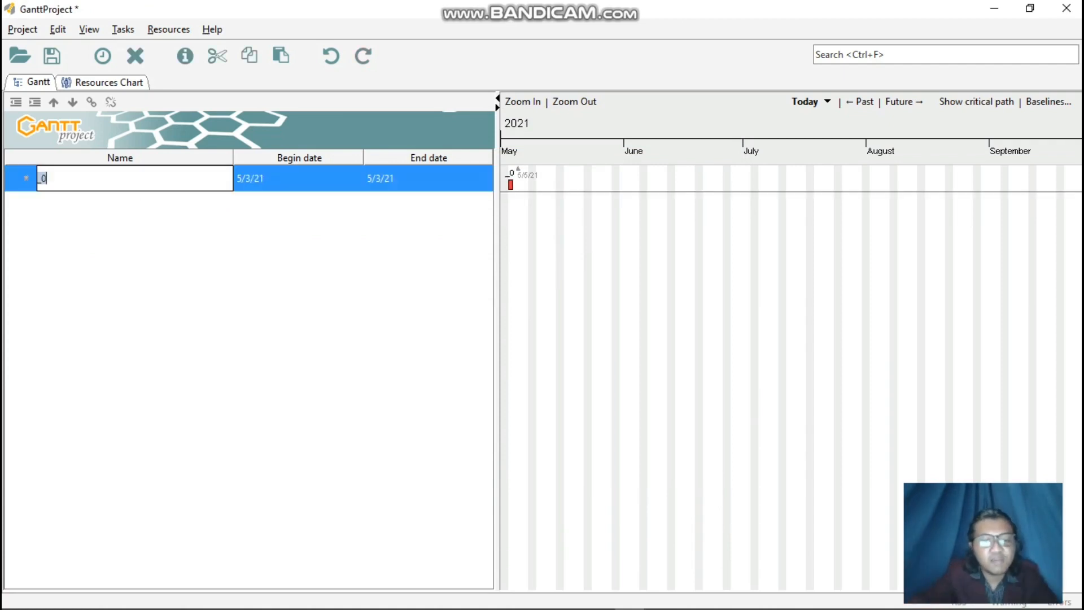
type("Planning")
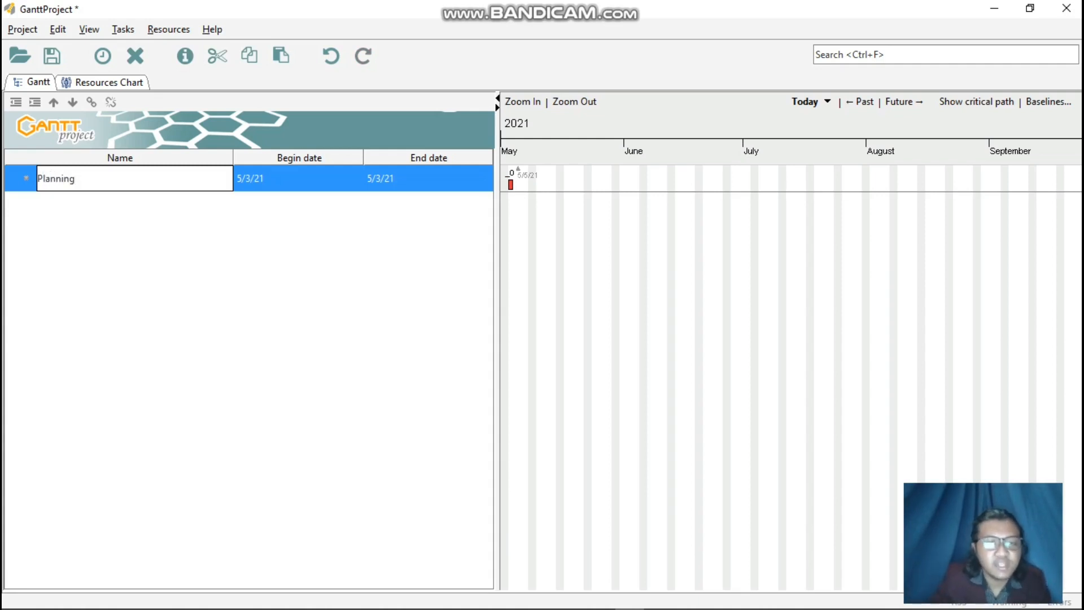
right_click(269, 232)
left_click(298, 179)
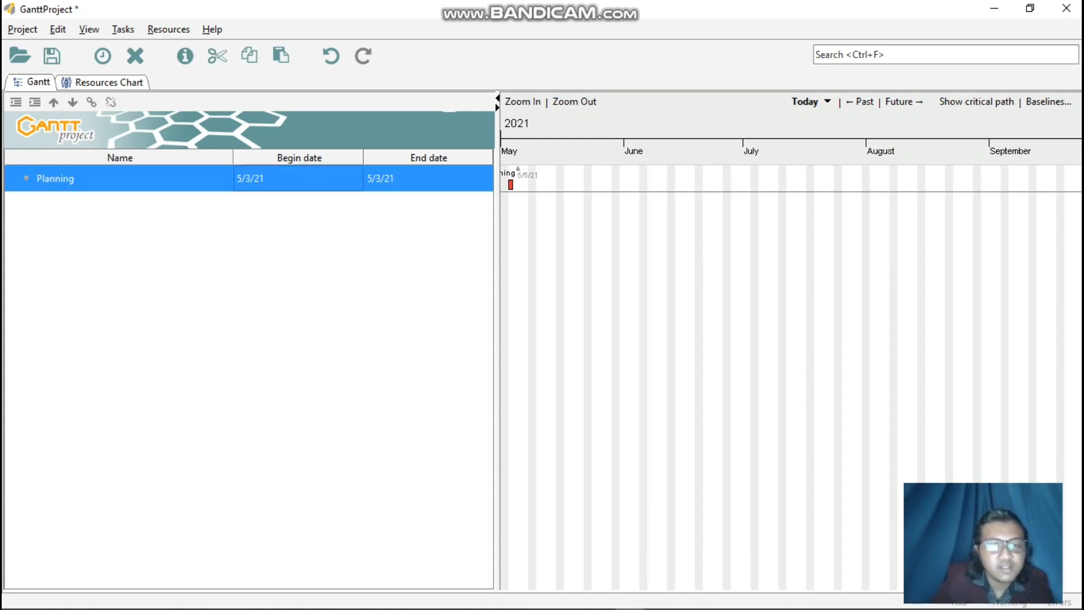
Add a custom column named "Durasi" to the task table.
right_click(429, 156)
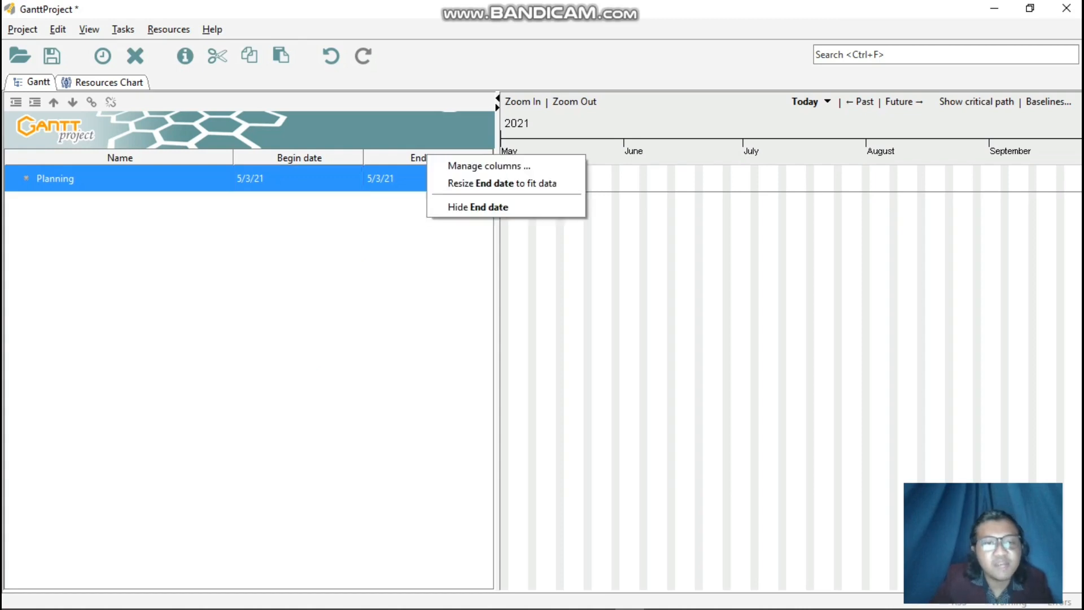
left_click(463, 163)
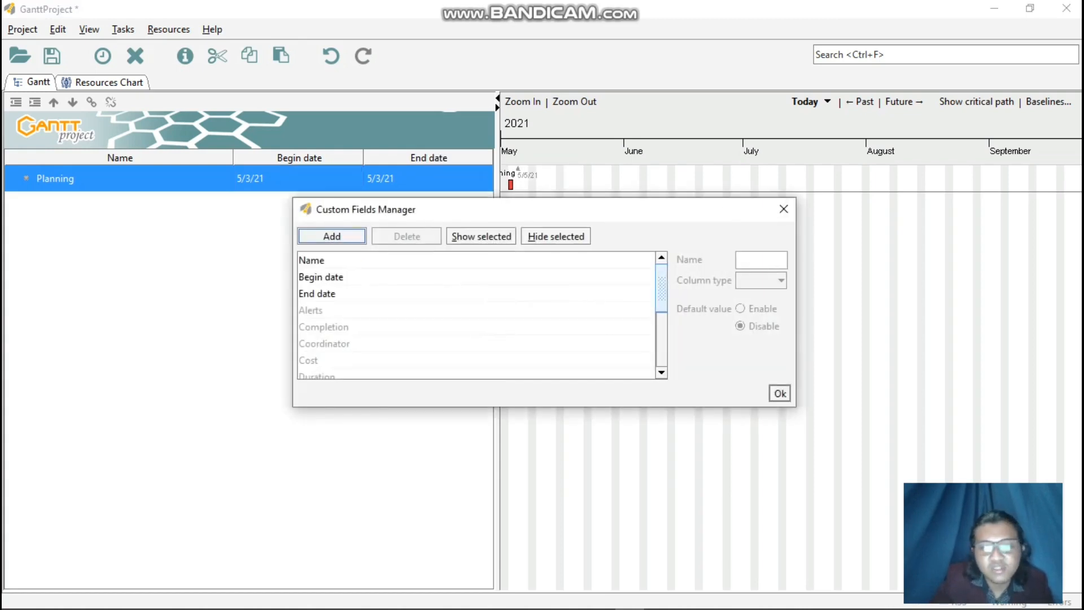
left_click(332, 236)
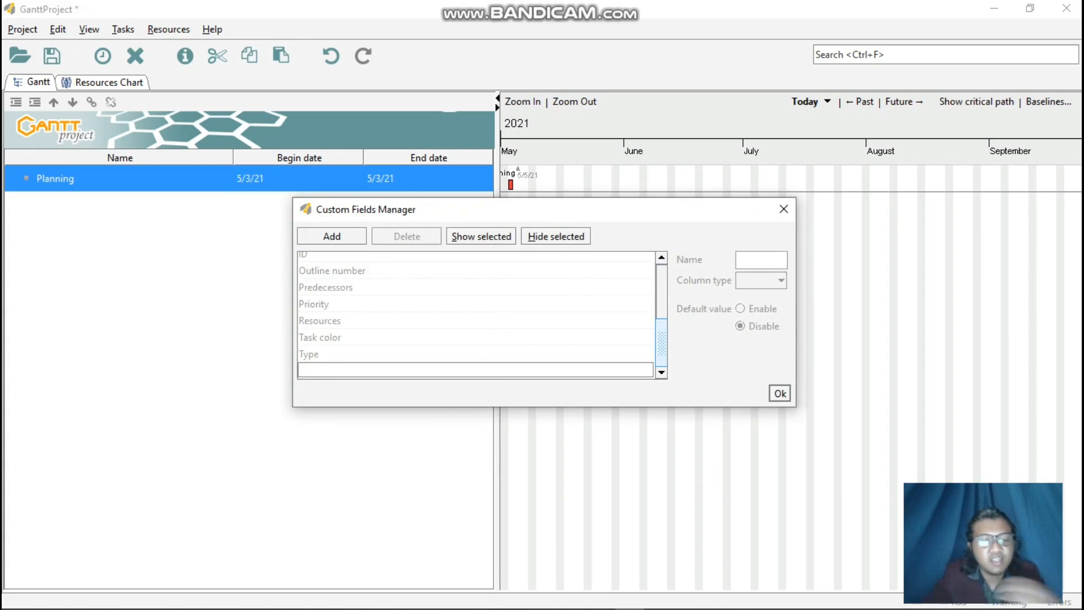
type("durati")
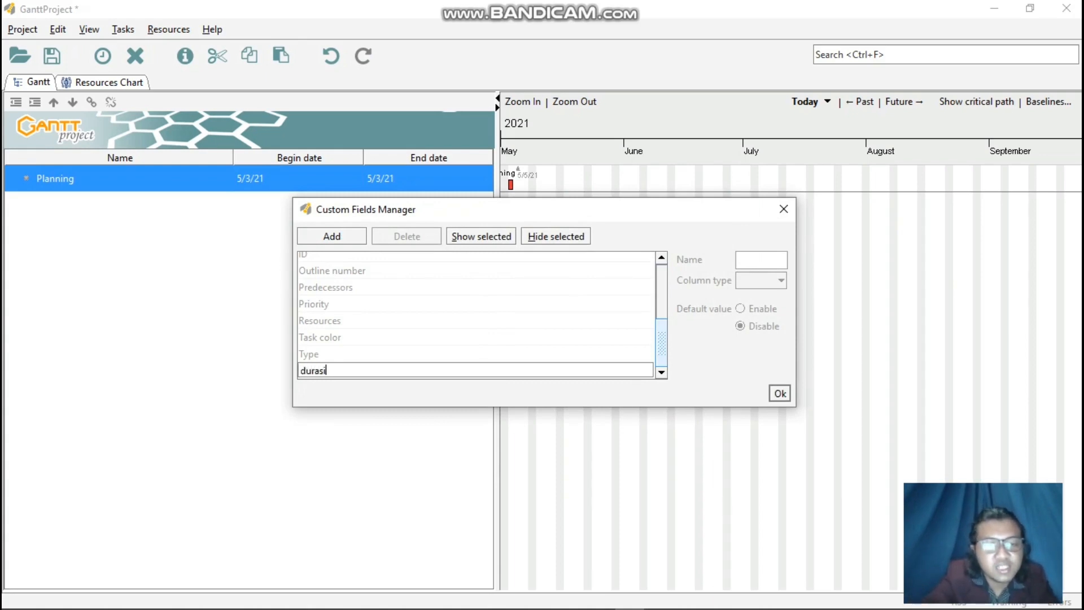
key("BackSpace")
key("BackSpace")
key("BackSpace")
key("BackSpace")
key("BackSpace")
key("BackSpace")
type("Durasi")
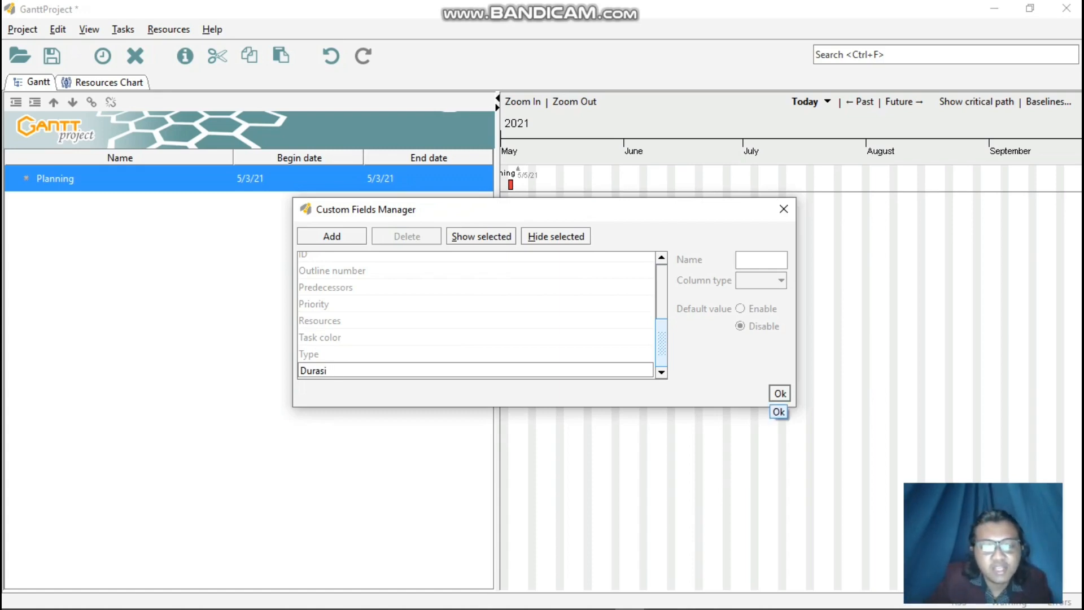
left_click(780, 394)
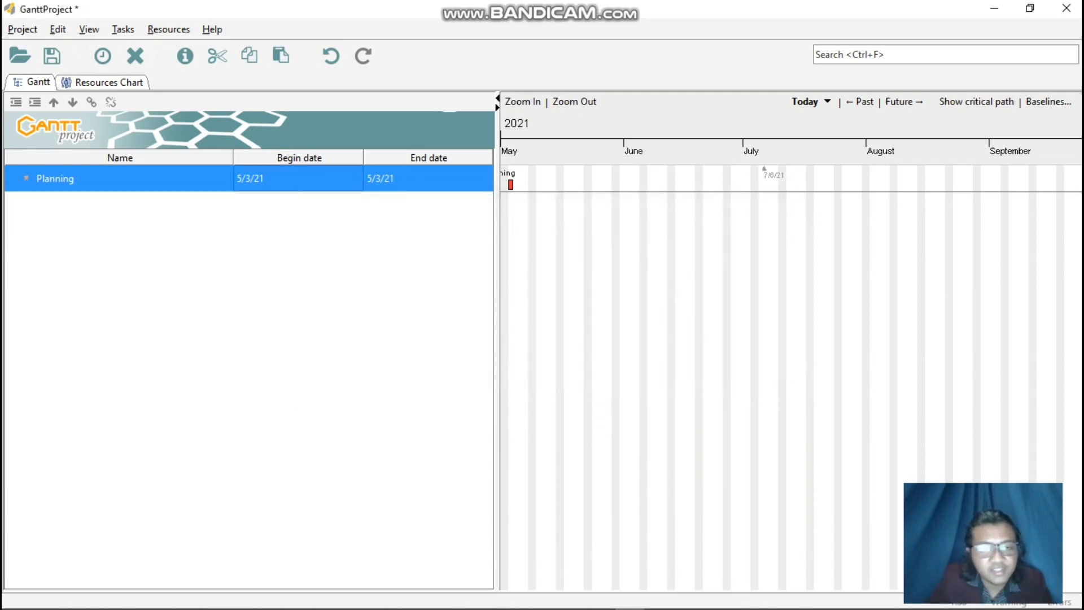
Change the Planning task's scheduling options so begin and end dates are editable and the duration is calculated.
left_click_drag(631, 254, 750, 254)
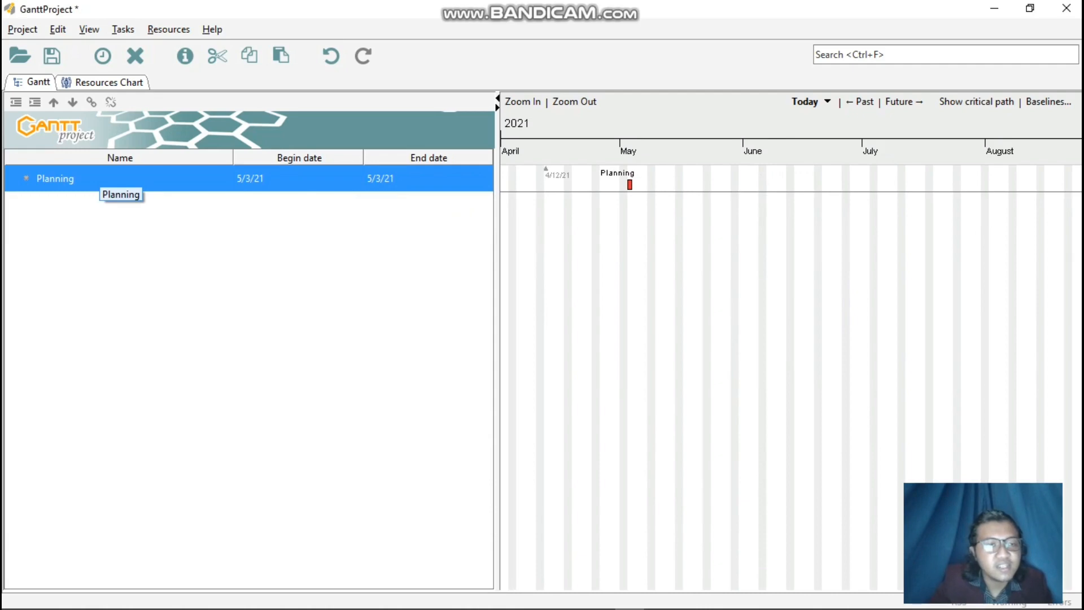
right_click(114, 181)
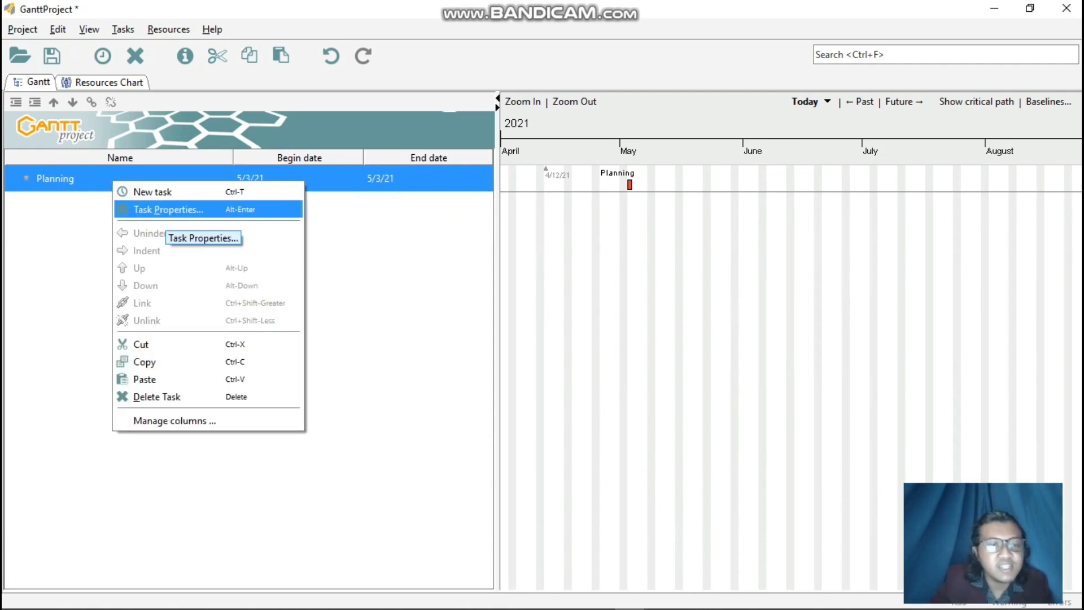
left_click(169, 210)
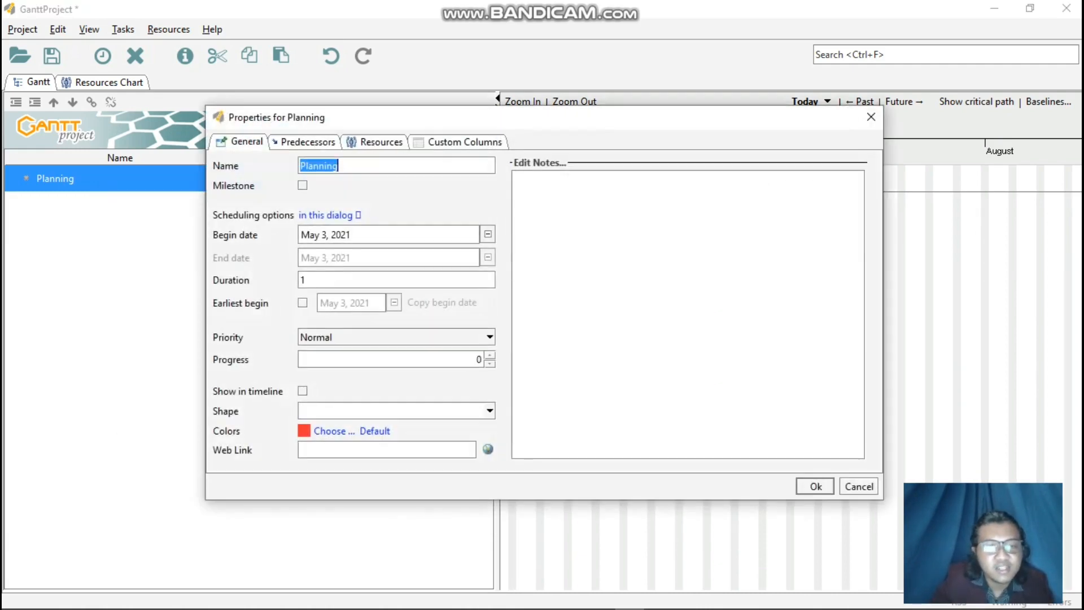
left_click(330, 215)
left_click(361, 252)
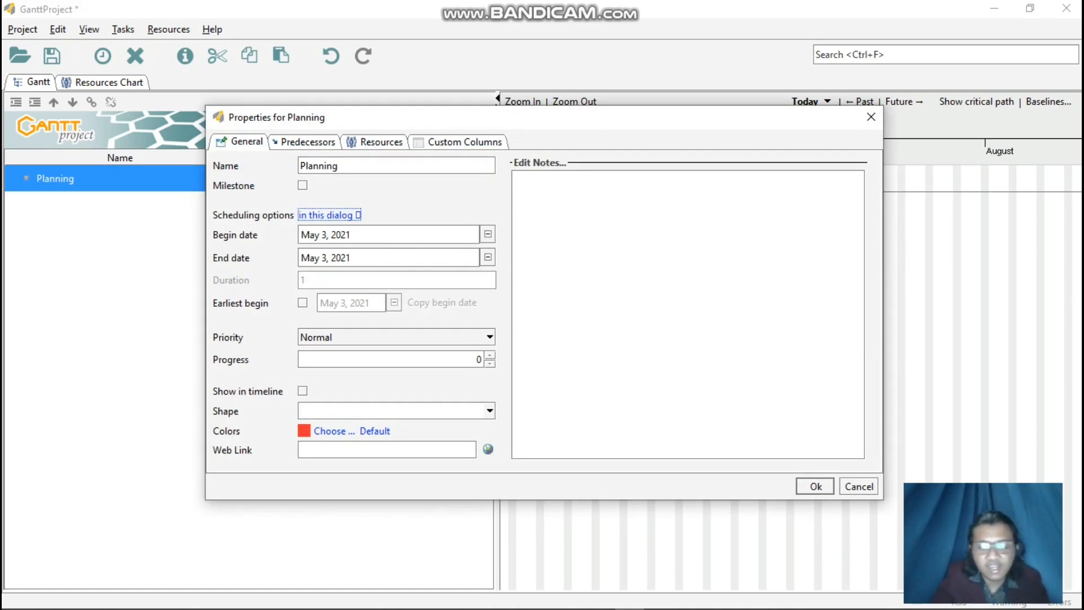
Set the Planning task's begin date to June 11, 2021.
left_click(488, 235)
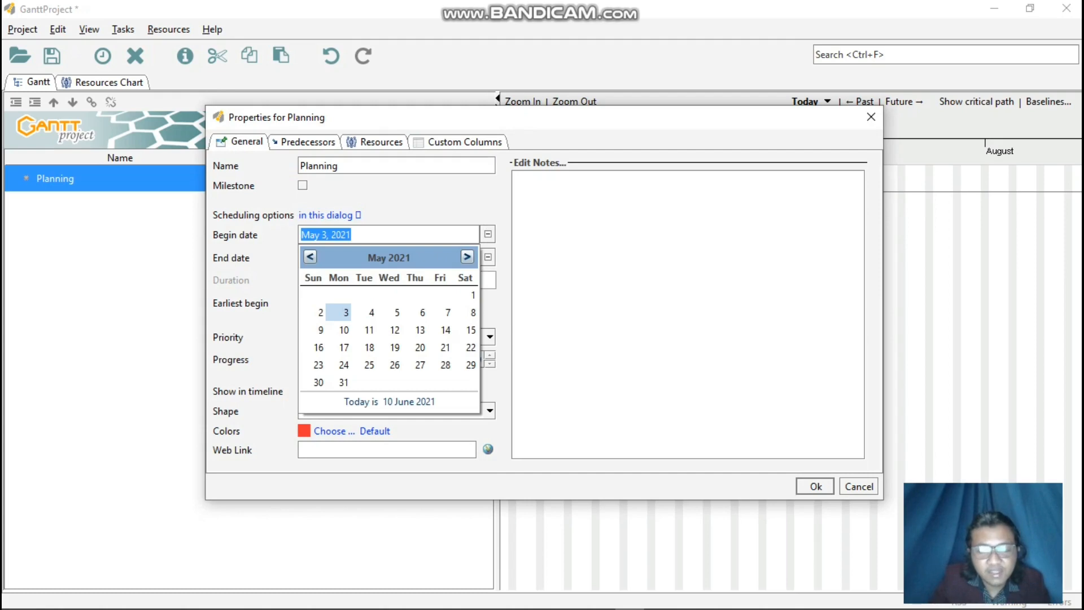
left_click(467, 257)
left_click(467, 257)
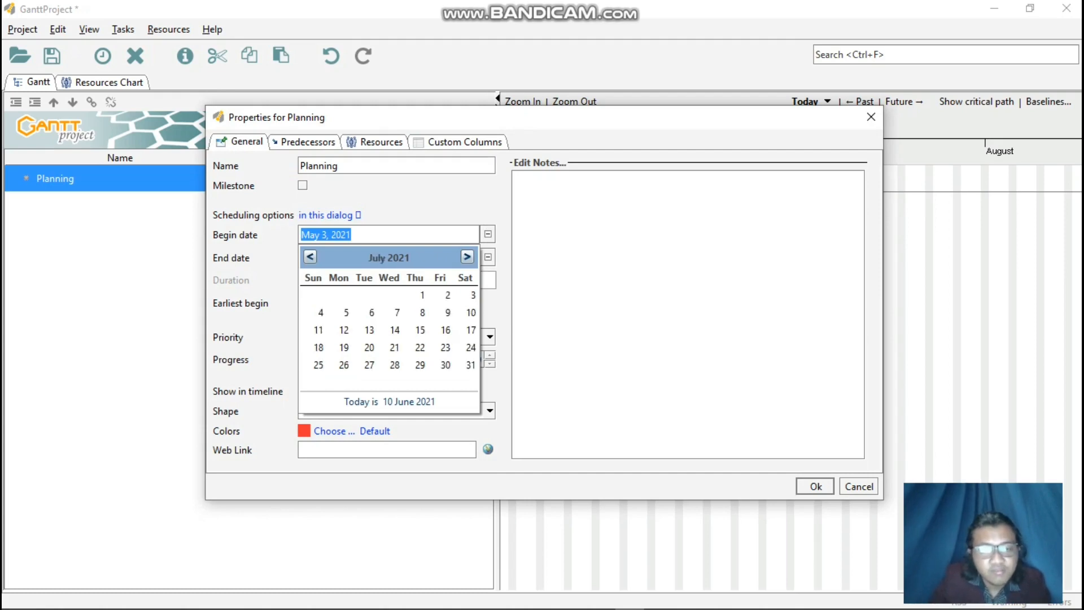
left_click(310, 256)
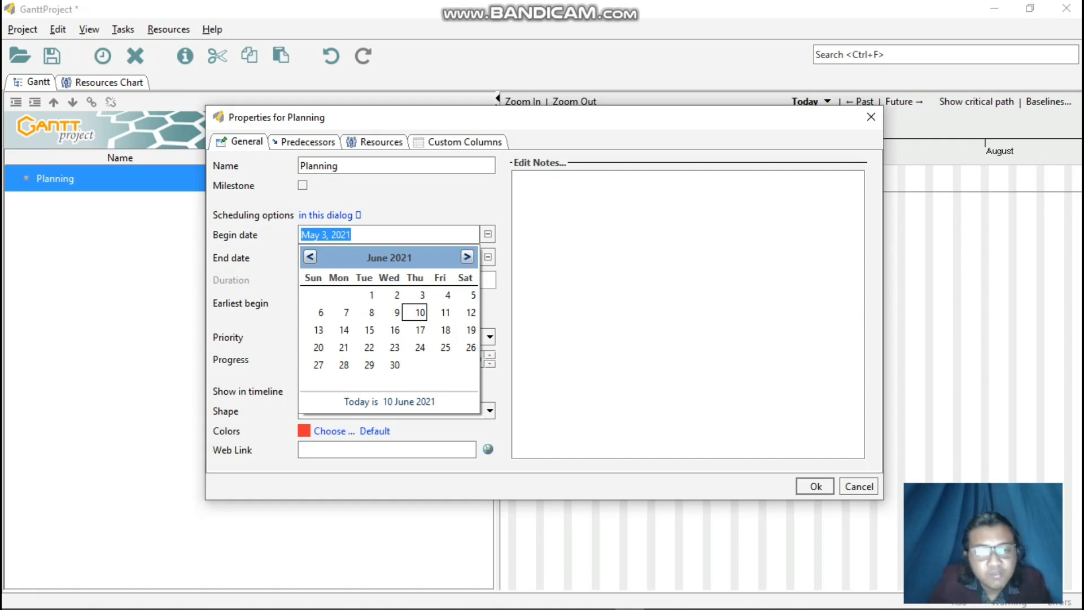
left_click(445, 312)
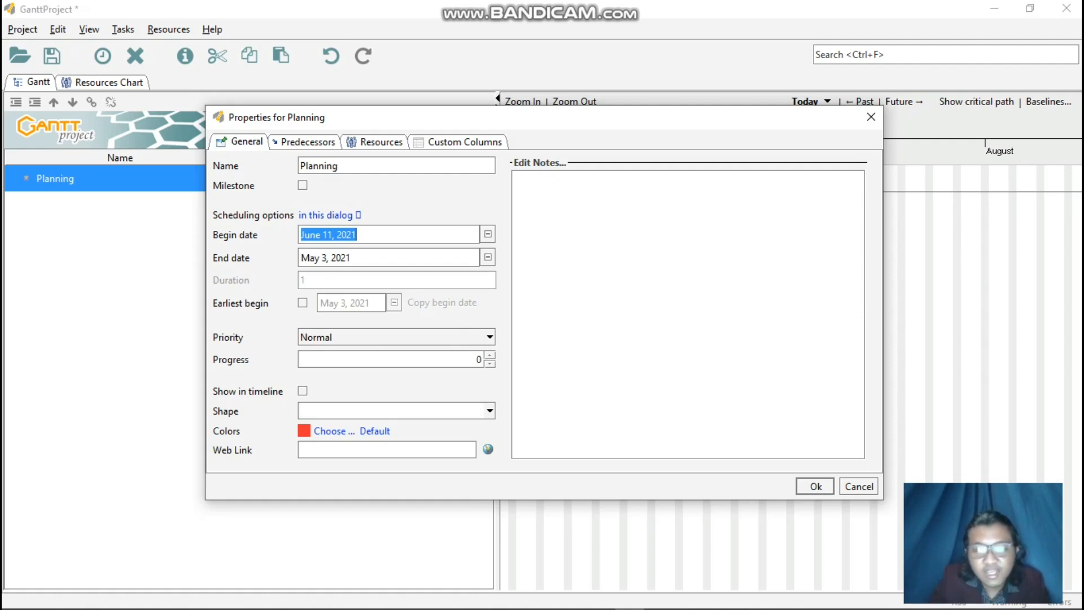
Set the Planning task to begin on June 1, 2021 and end on June 14, 2021.
left_click(488, 258)
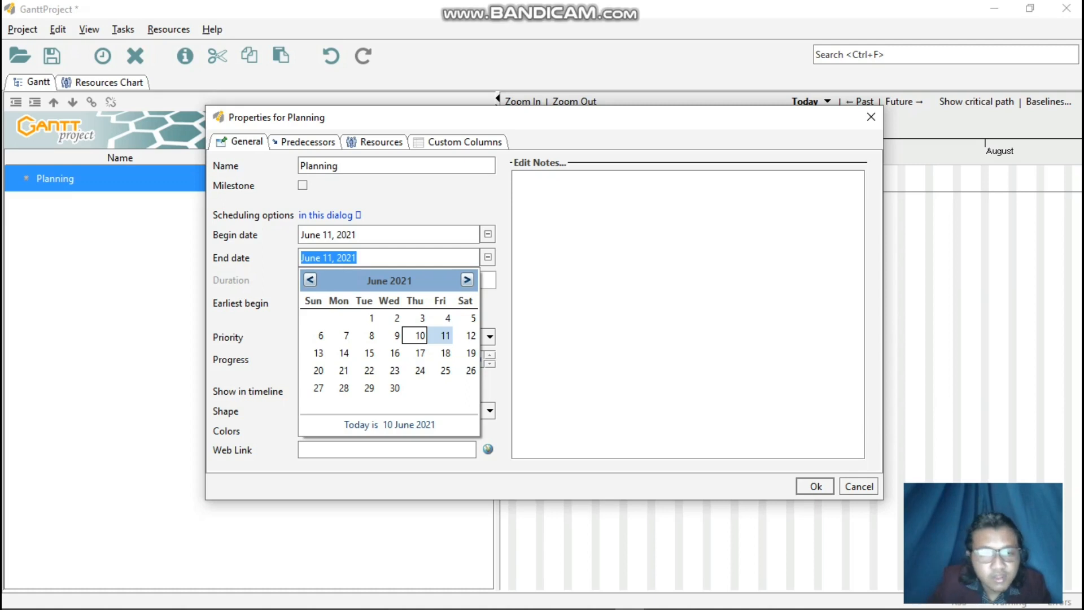
left_click(487, 235)
left_click(488, 235)
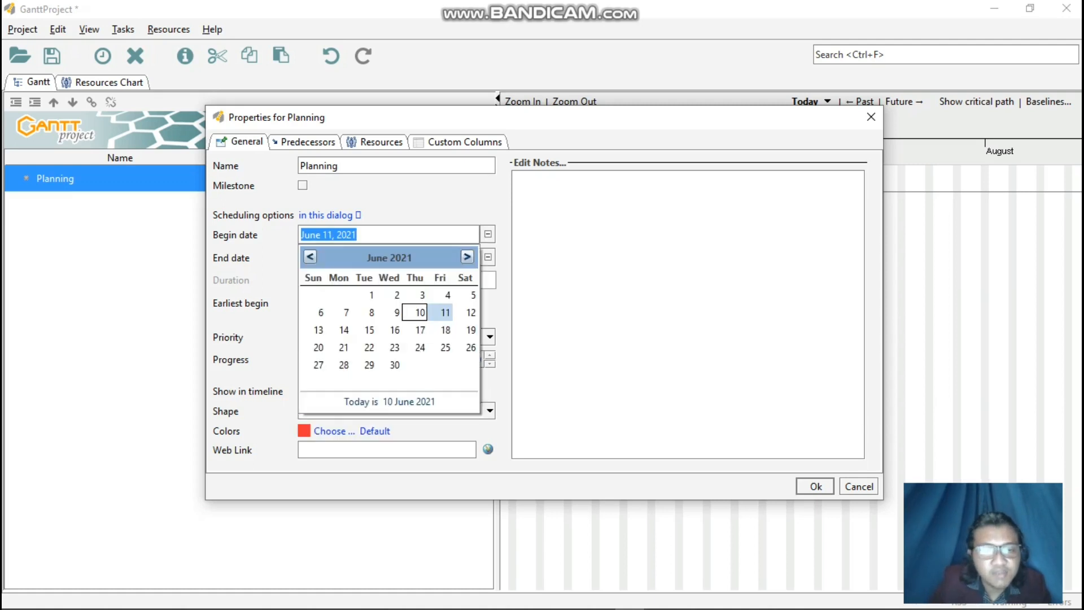
left_click(366, 295)
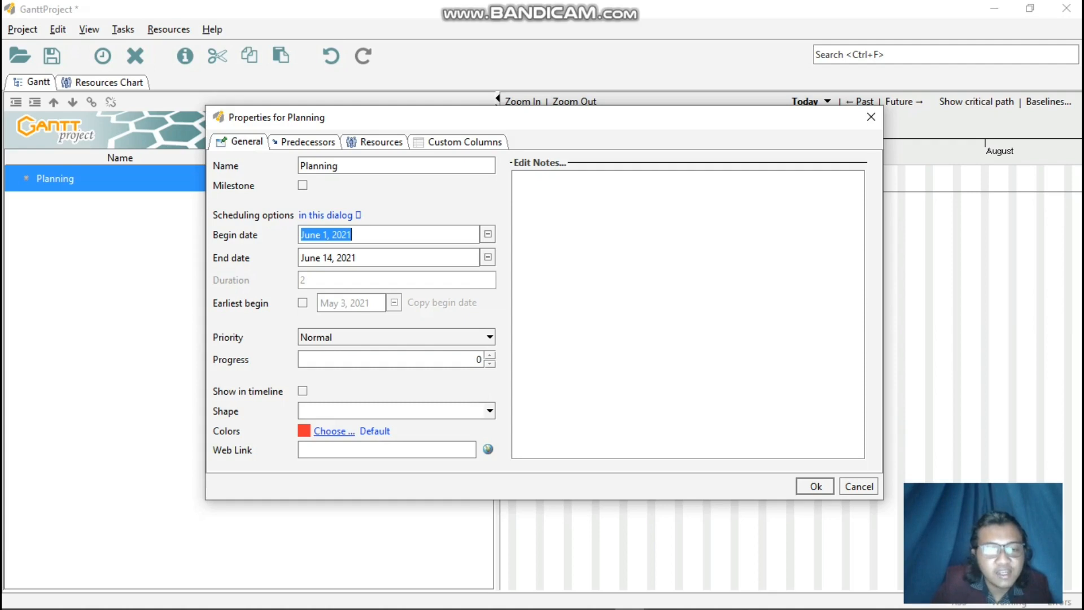
Change the Planning task's color to pure red and apply its properties.
left_click(333, 431)
left_click(480, 263)
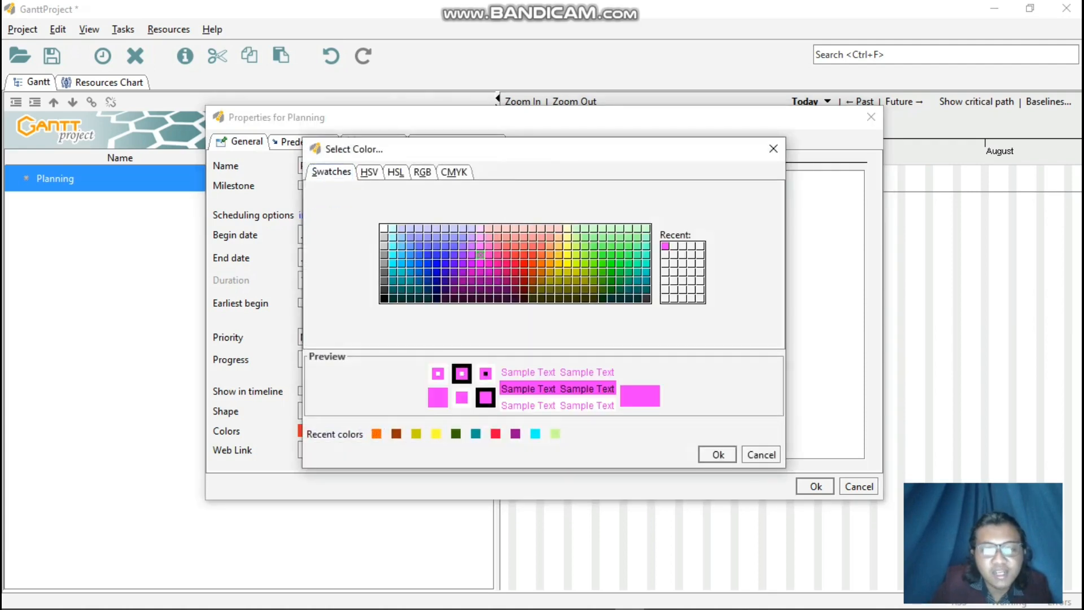
left_click(524, 264)
left_click(718, 455)
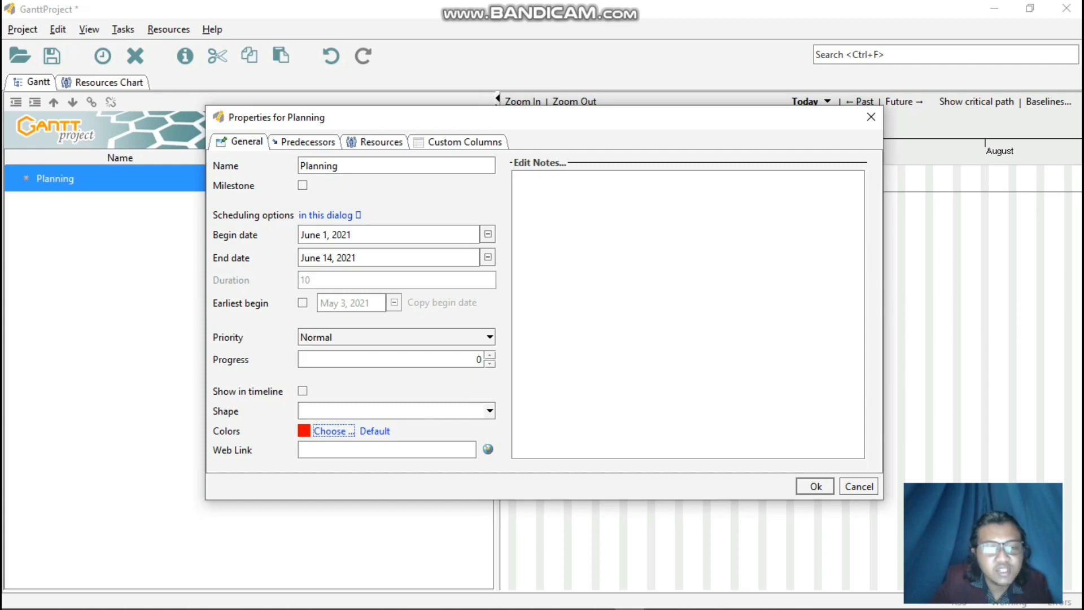
left_click(815, 486)
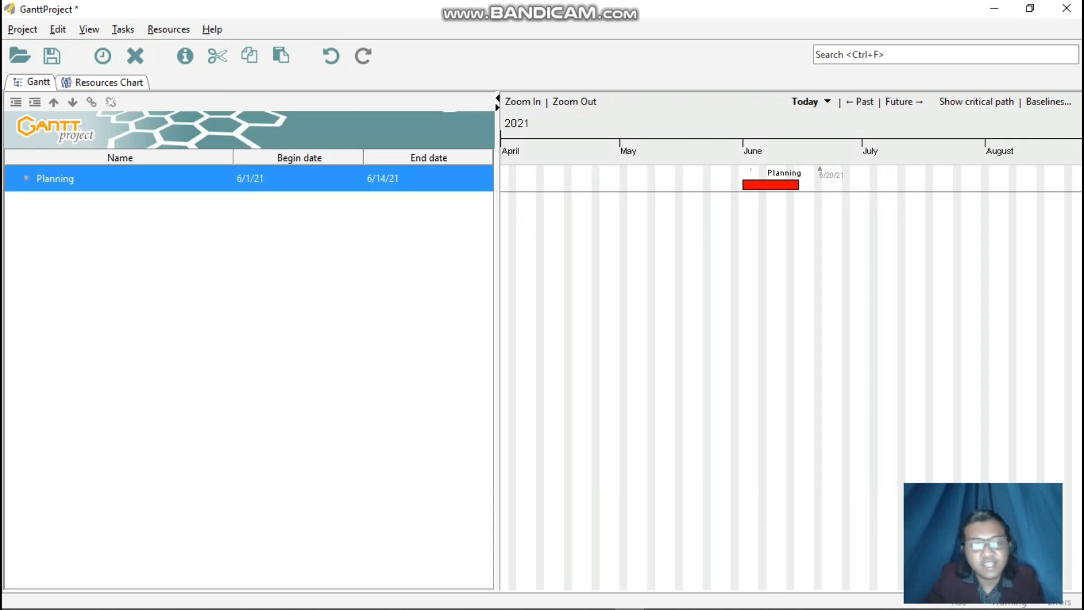
Add a new task below Planning and name it Perencanaan Proyek.
right_click(160, 204)
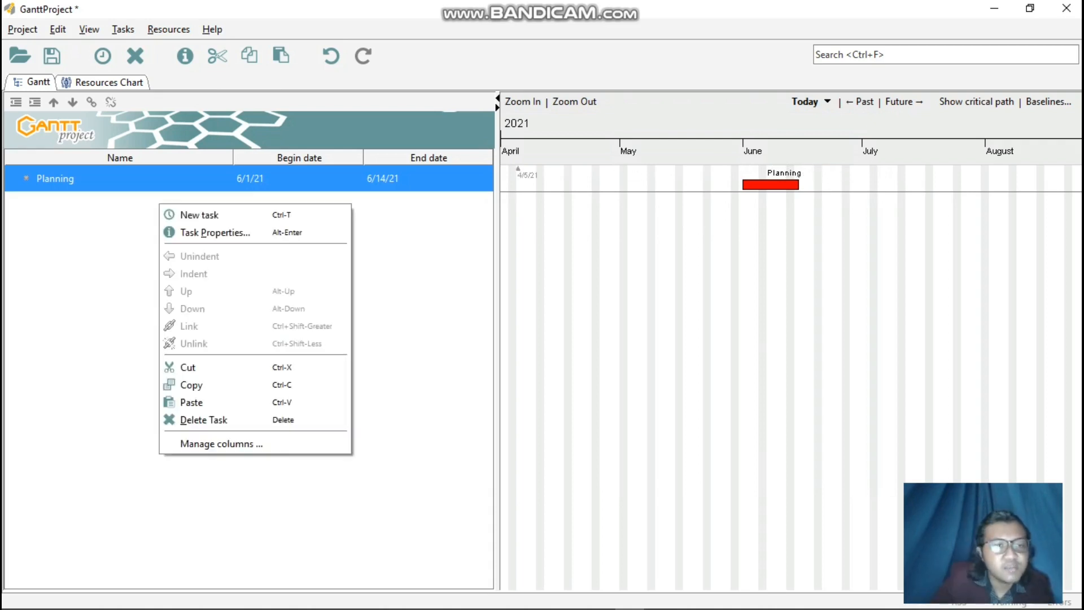
left_click(199, 215)
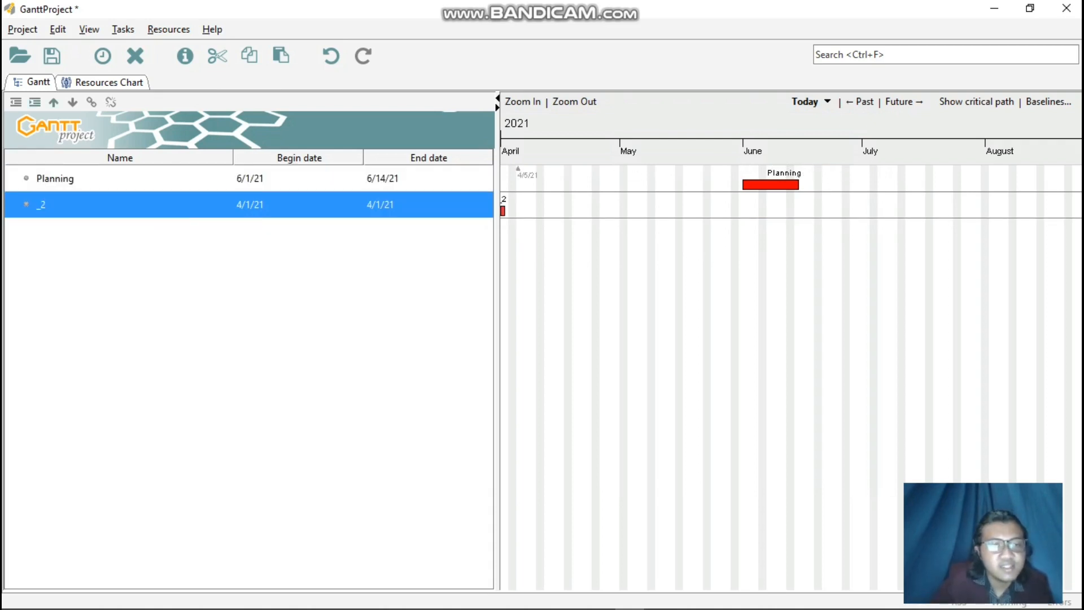
double_click(174, 204)
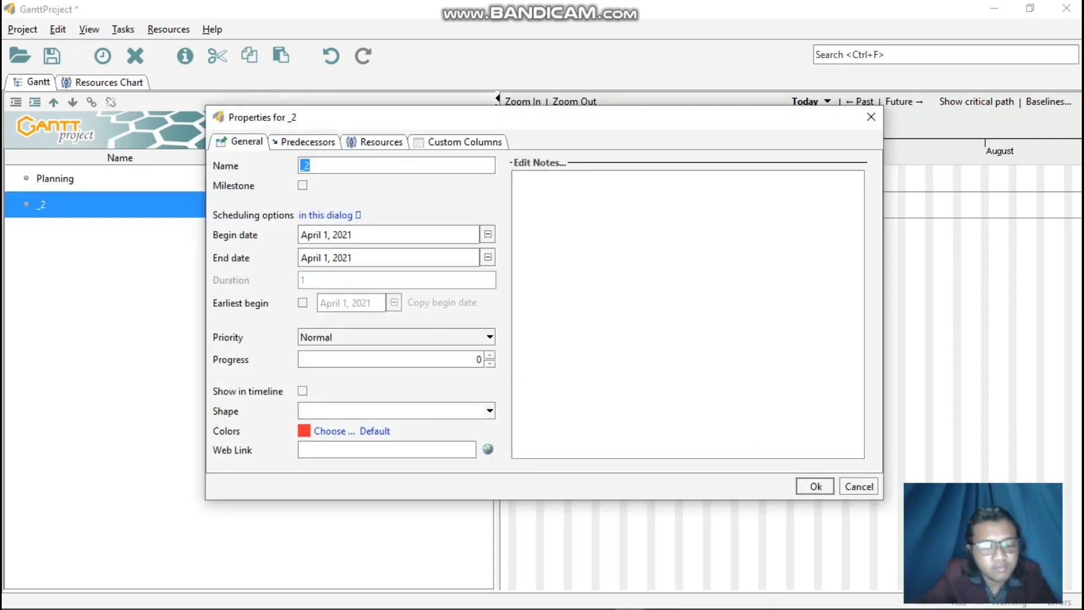
type("Perencanaan pro")
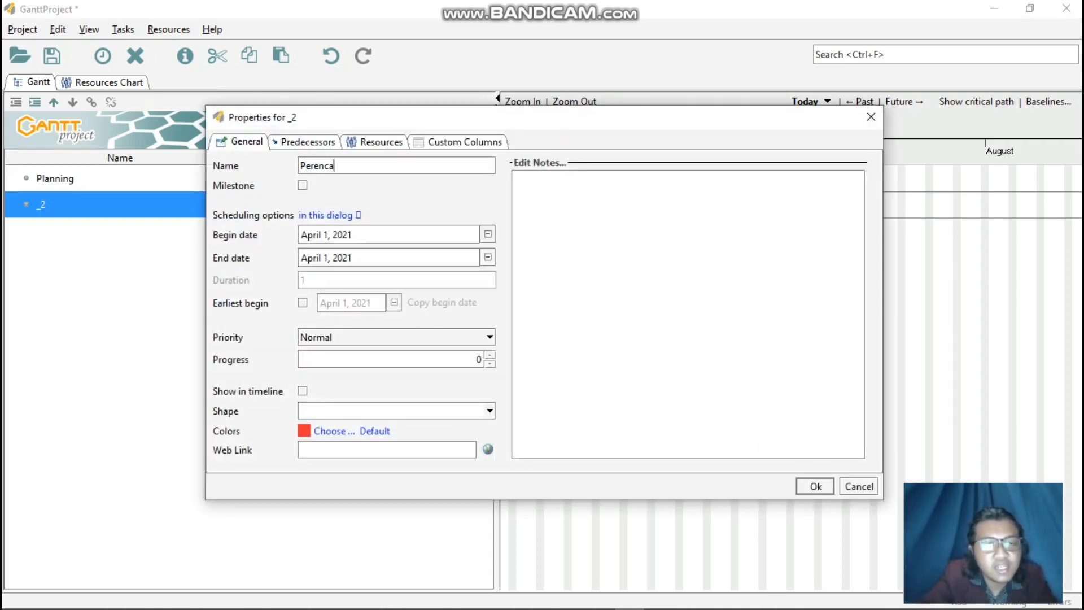
key("BackSpace")
key("BackSpace")
key("BackSpace")
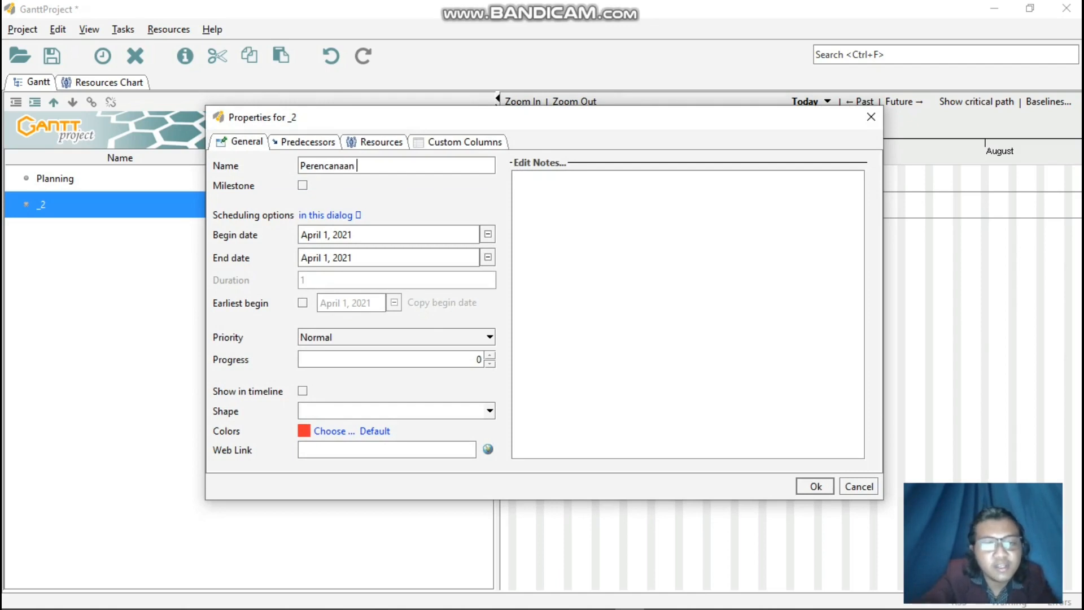
type("Pr")
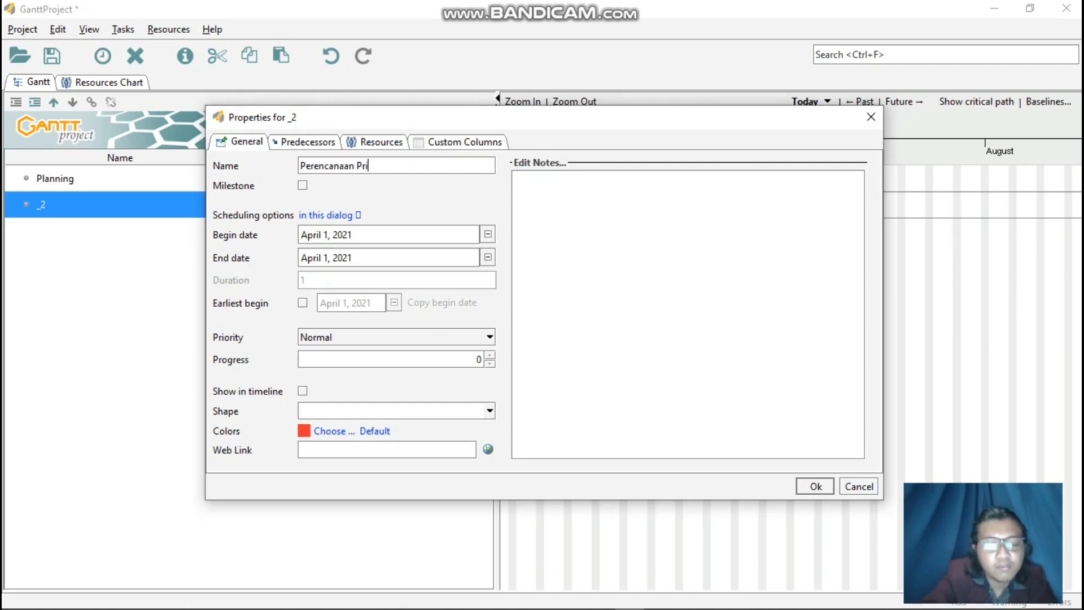
type("ot")
key("BackSpace")
type("yek")
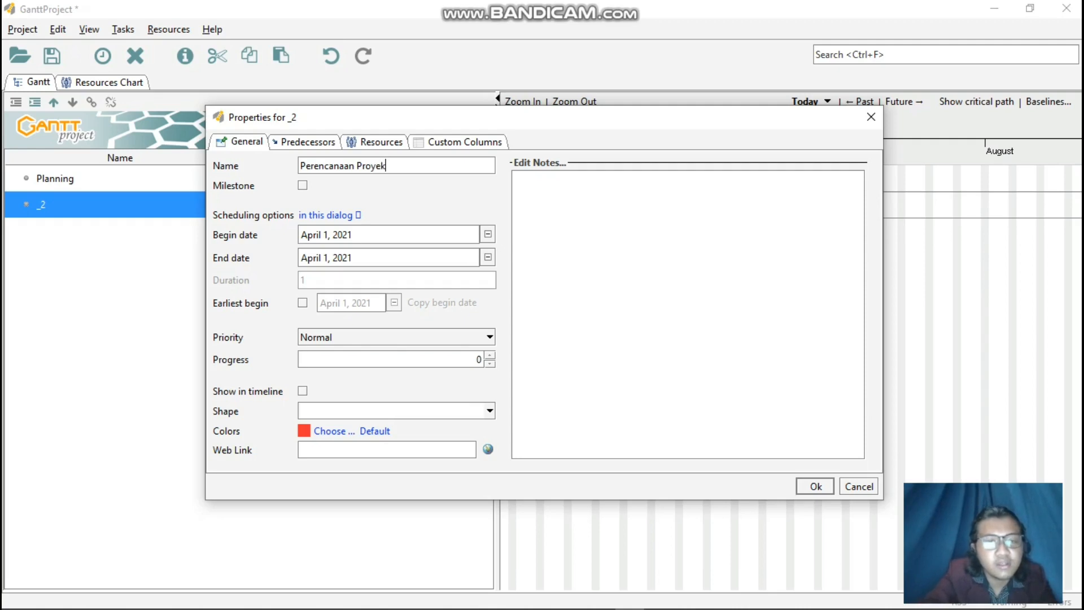
key("Return")
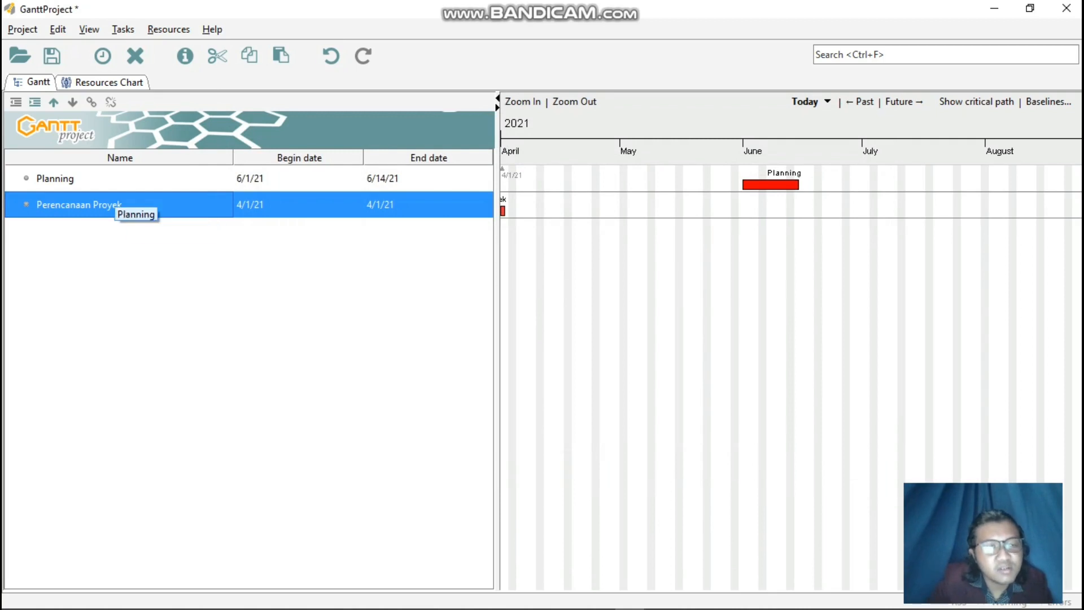
Try to indent the Perencanaan Proyek task under Planning and check Planning's properties.
right_click(120, 201)
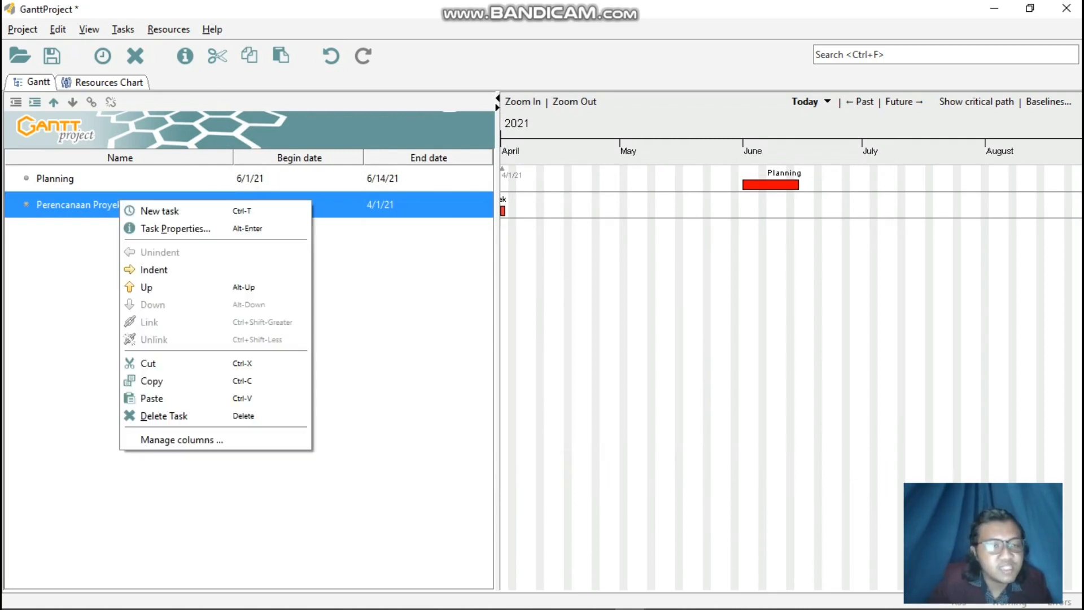
left_click(154, 270)
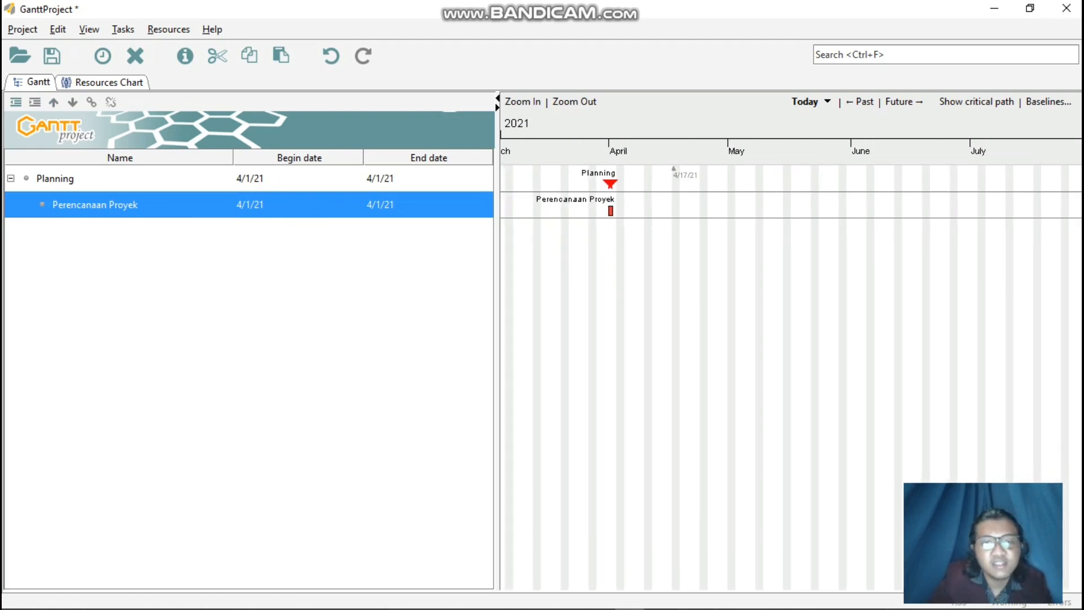
right_click(297, 178)
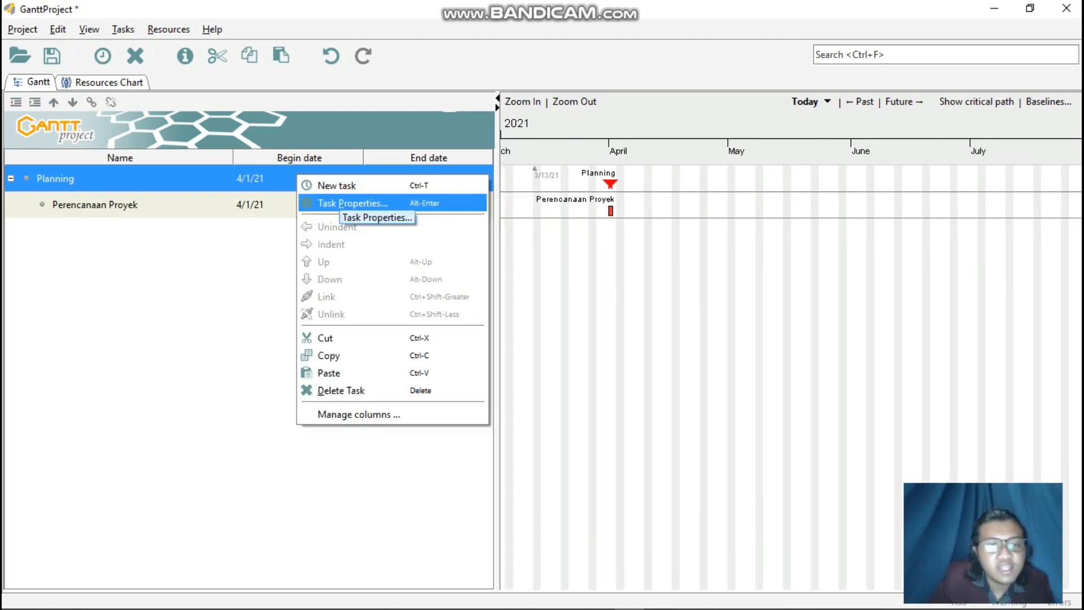
left_click(353, 204)
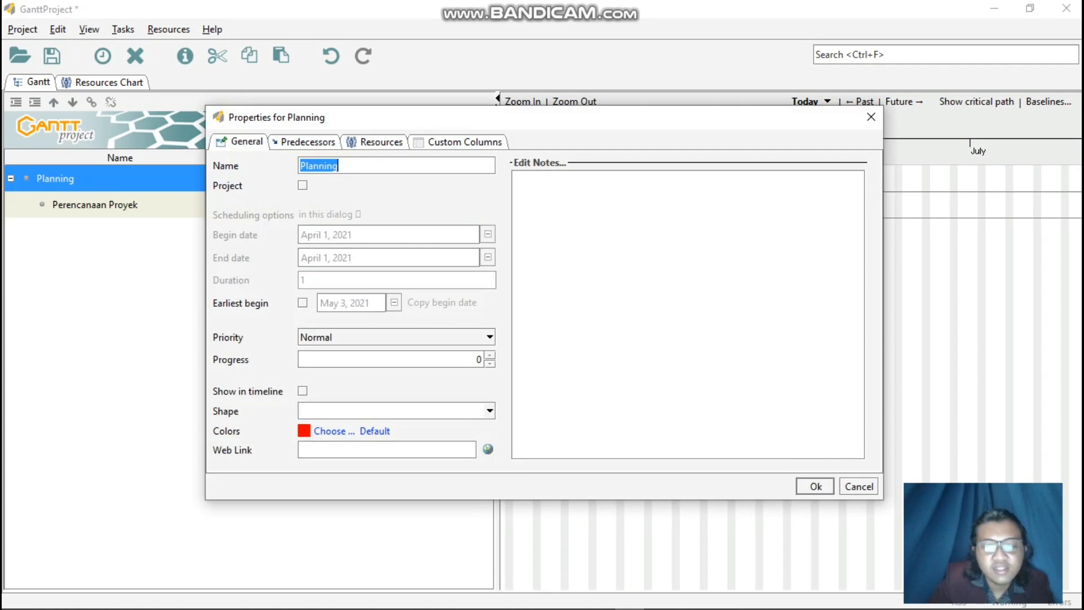
left_click(859, 486)
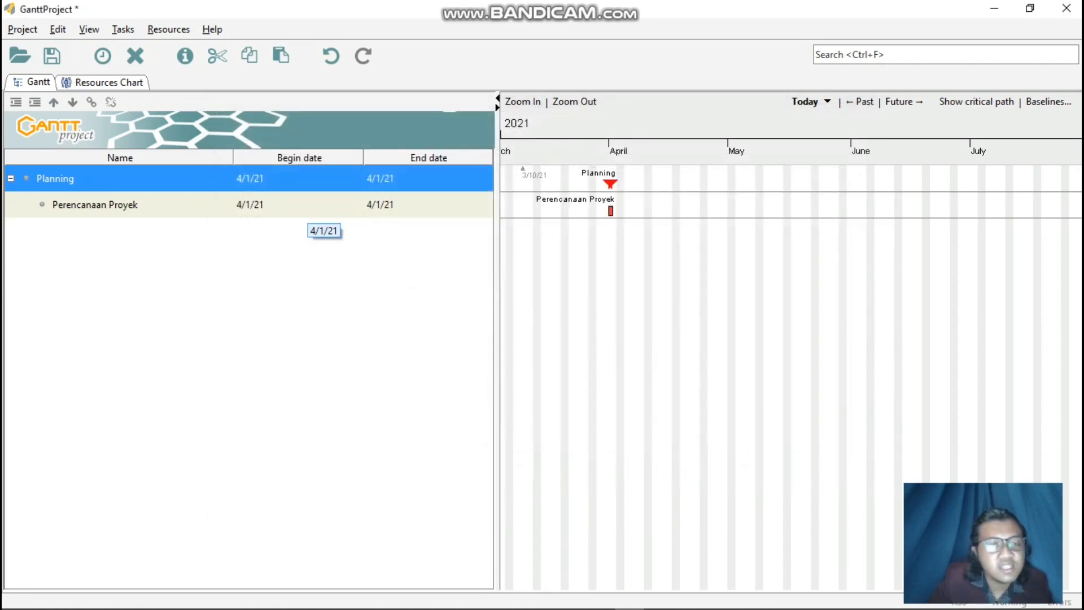
Unindent the Perencanaan Proyek task back to the same level as Planning.
left_click(331, 55)
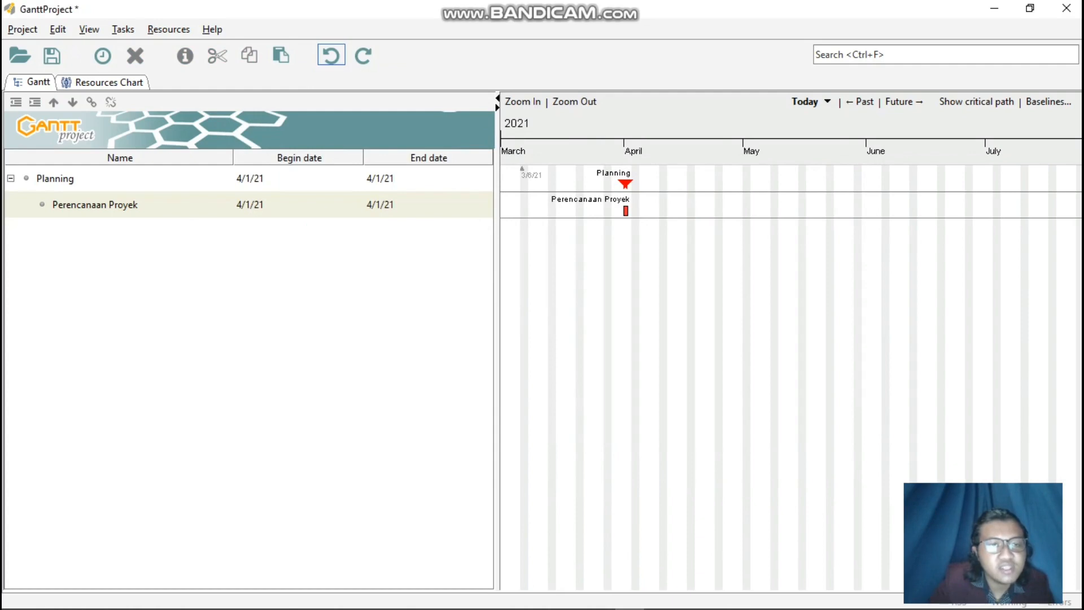
right_click(269, 209)
left_click(308, 262)
Reset the Planning task's begin date to June 1, 2021 and its end date to June 14, 2021.
right_click(265, 181)
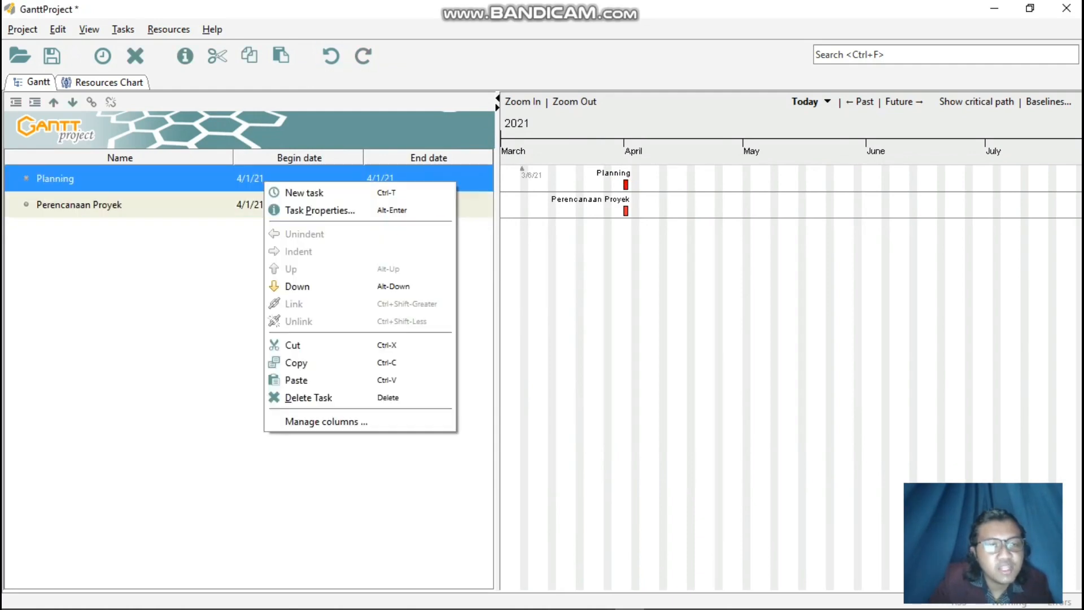
left_click(320, 210)
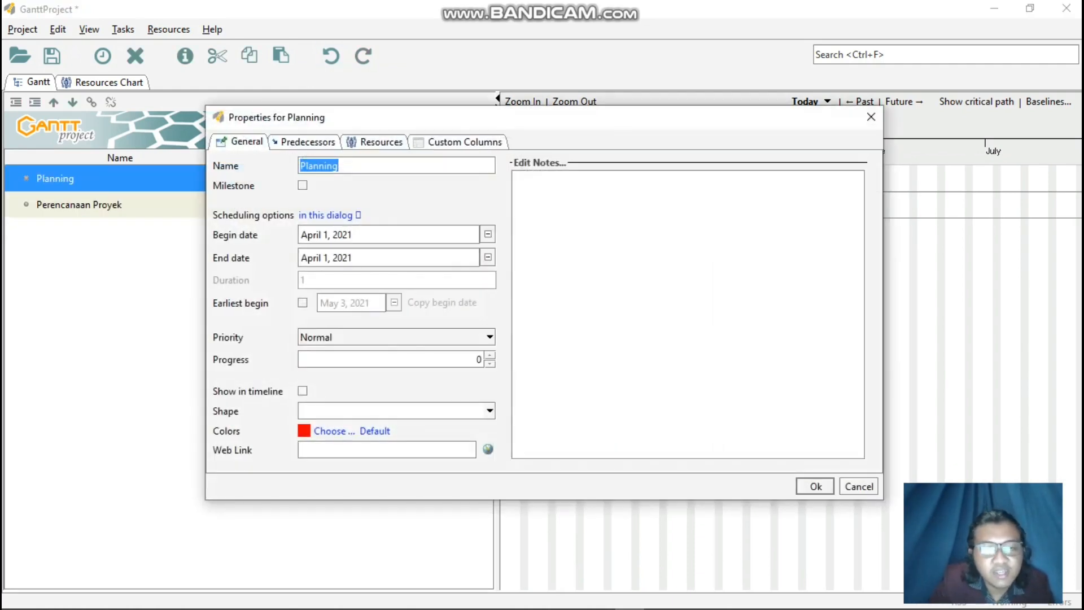
left_click(488, 234)
left_click(467, 257)
left_click(467, 257)
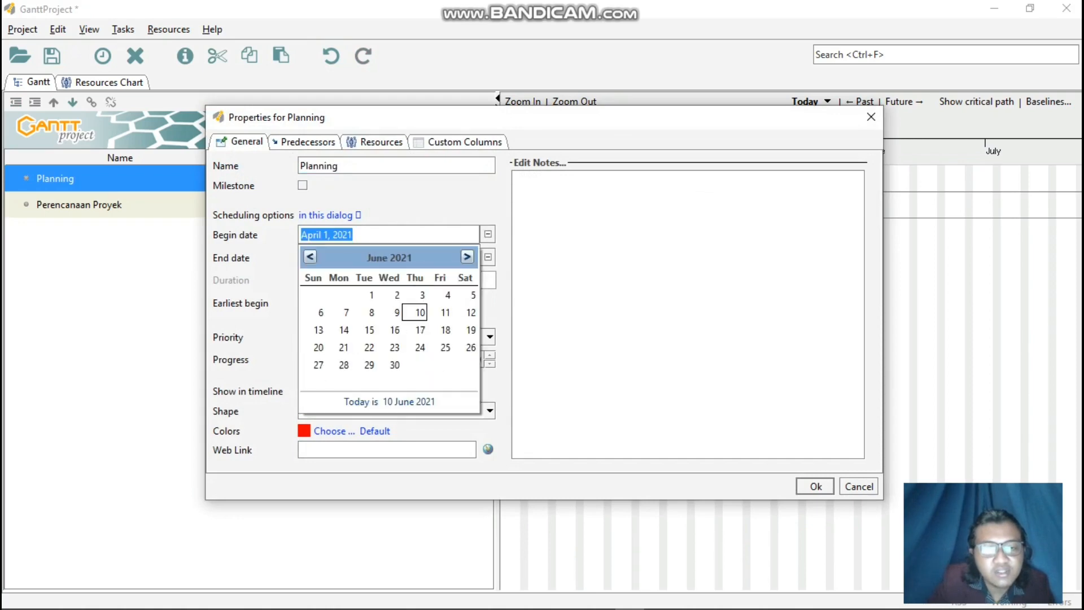
left_click(397, 295)
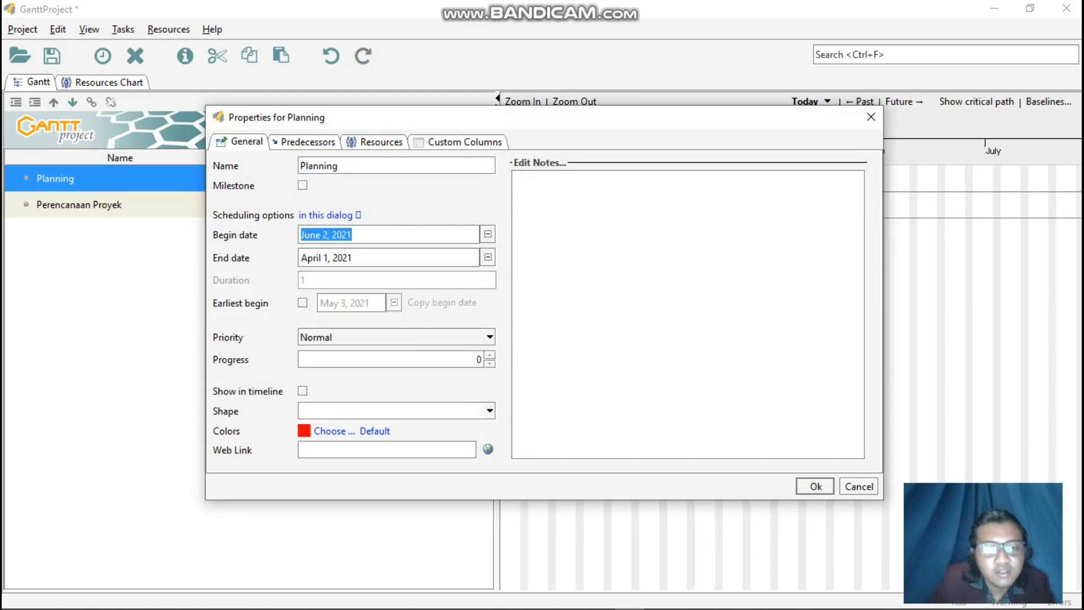
left_click(488, 235)
left_click(372, 295)
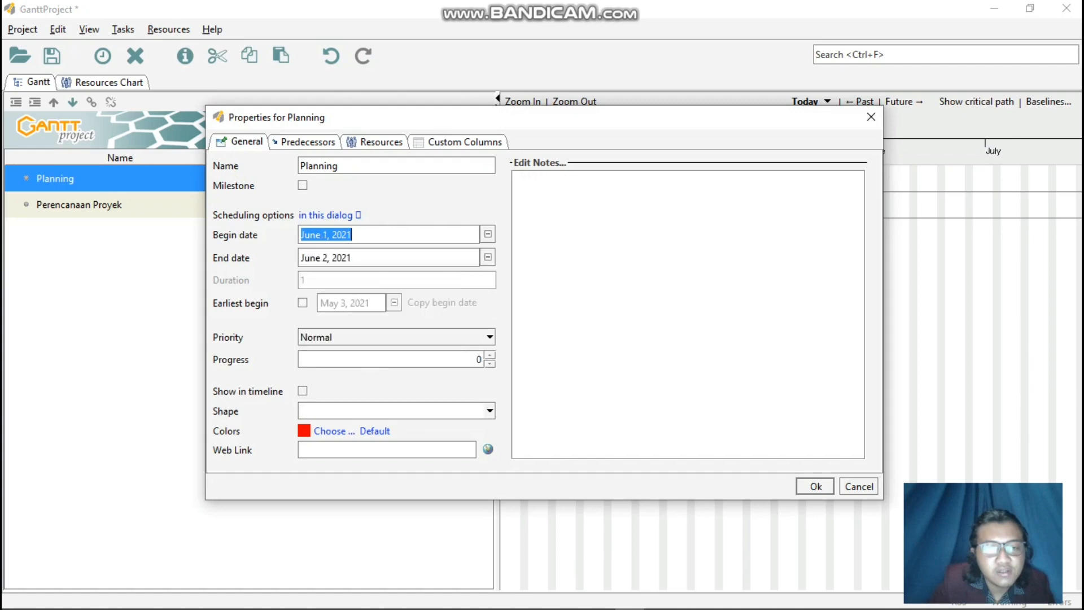
left_click(488, 257)
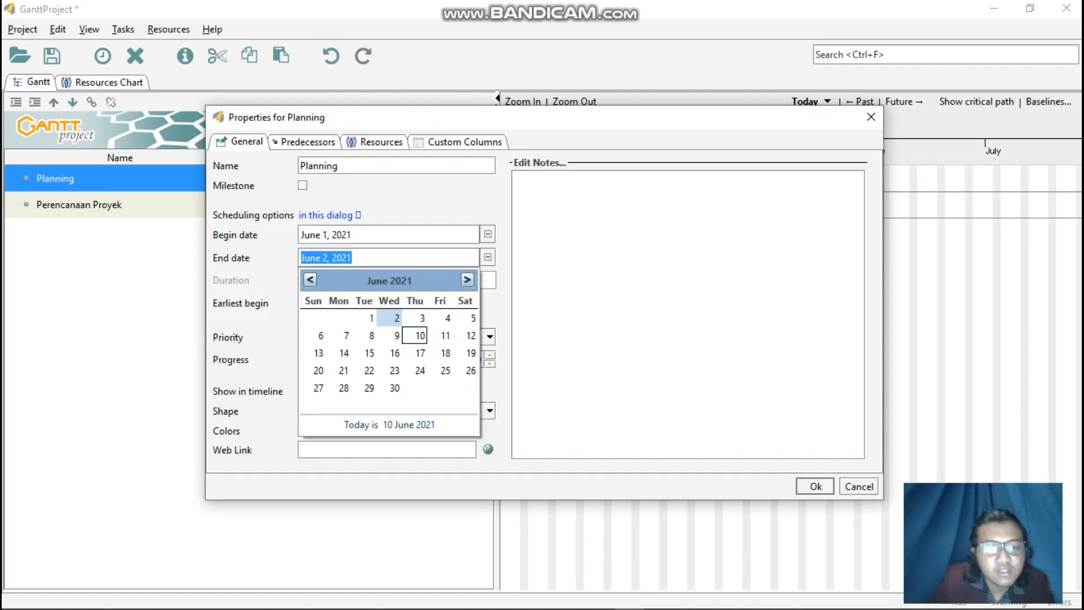
left_click(344, 353)
left_click(816, 487)
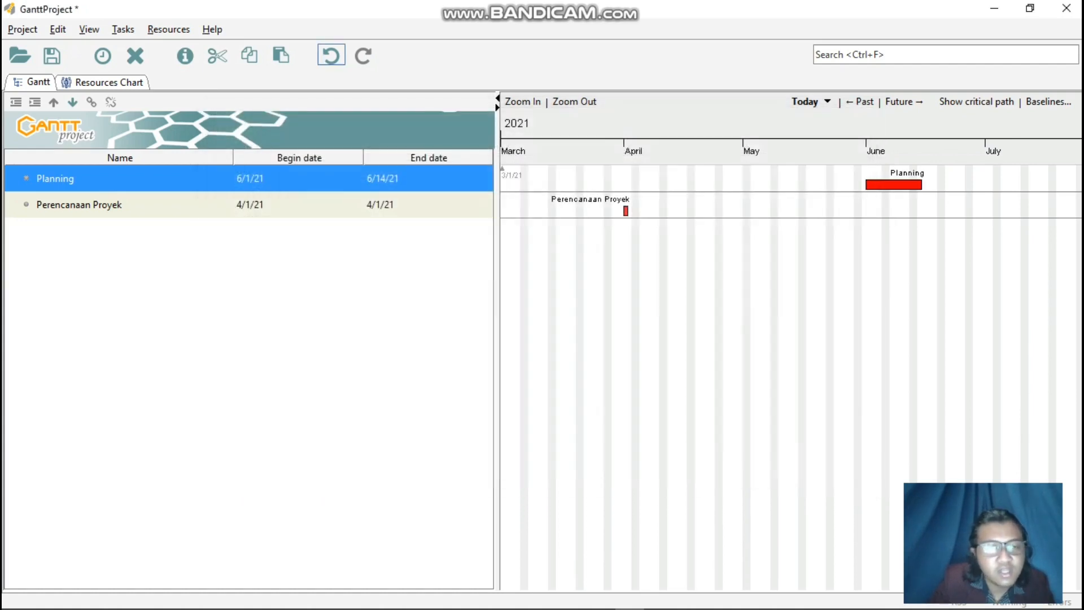
Set the Perencanaan Proyek task to begin on June 1, 2021 and end on June 14, 2021.
right_click(236, 204)
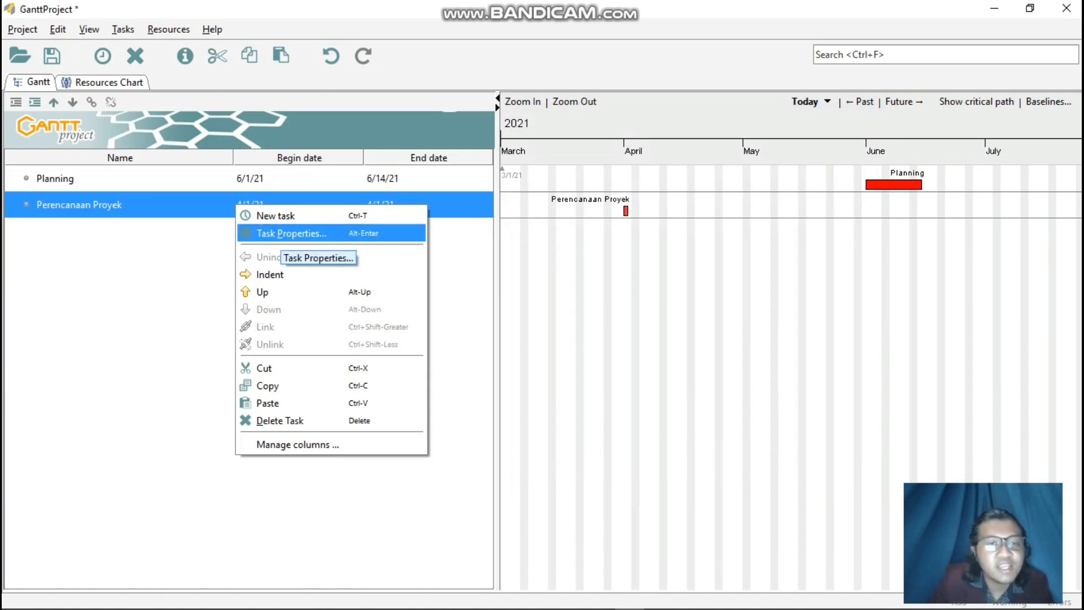
left_click(282, 233)
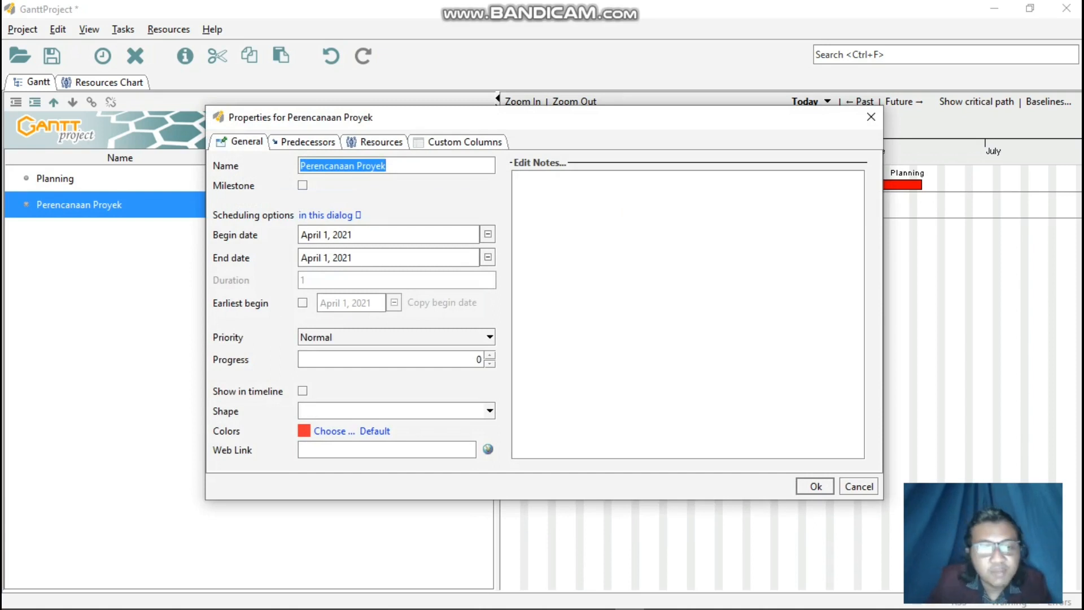
left_click(488, 234)
left_click(467, 256)
left_click(467, 256)
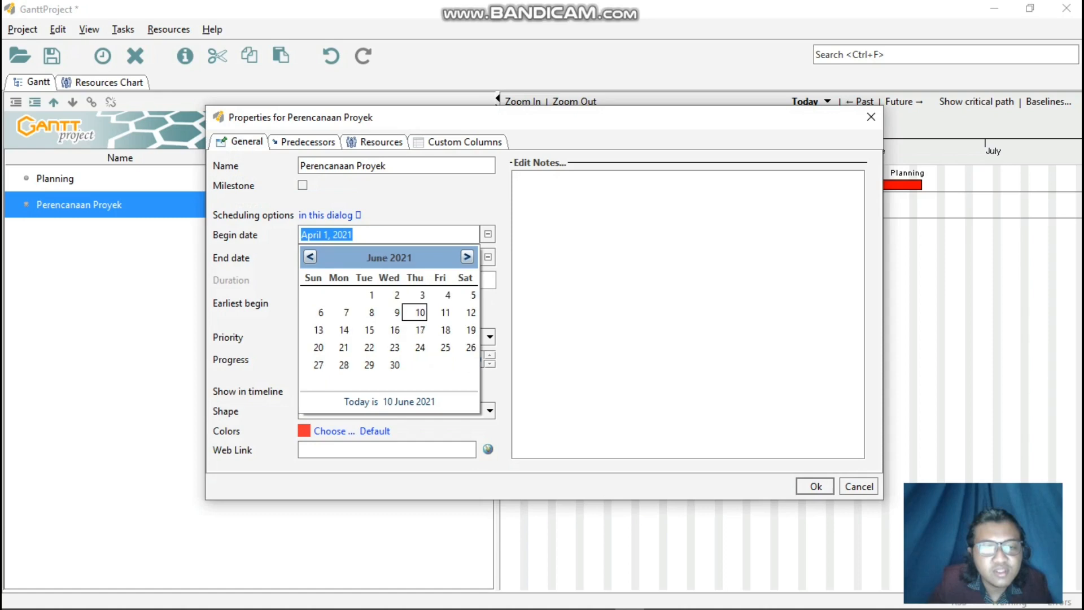
left_click(397, 294)
left_click(488, 257)
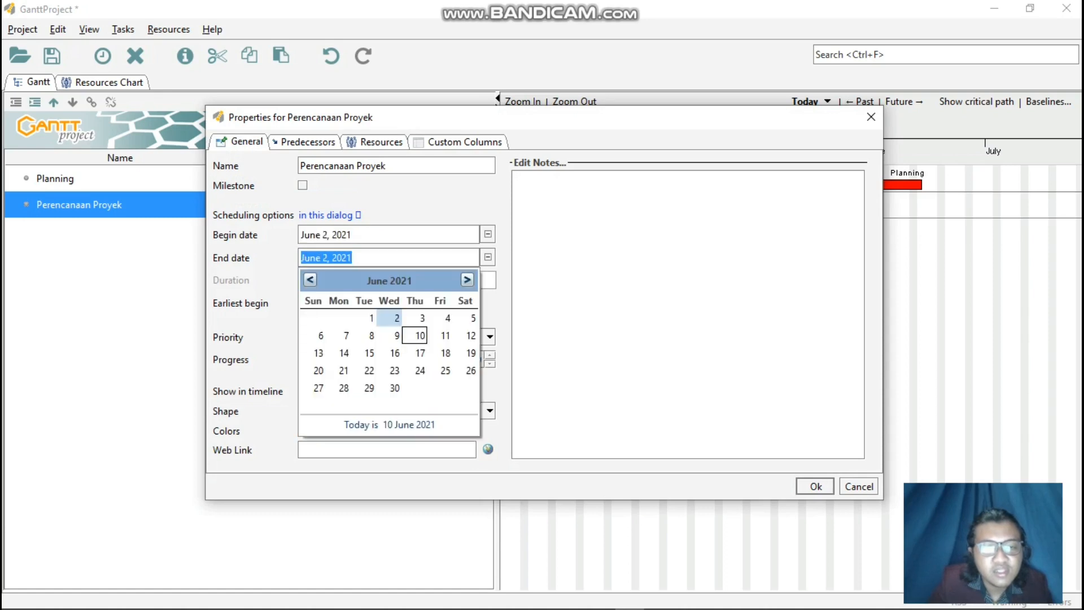
left_click(344, 353)
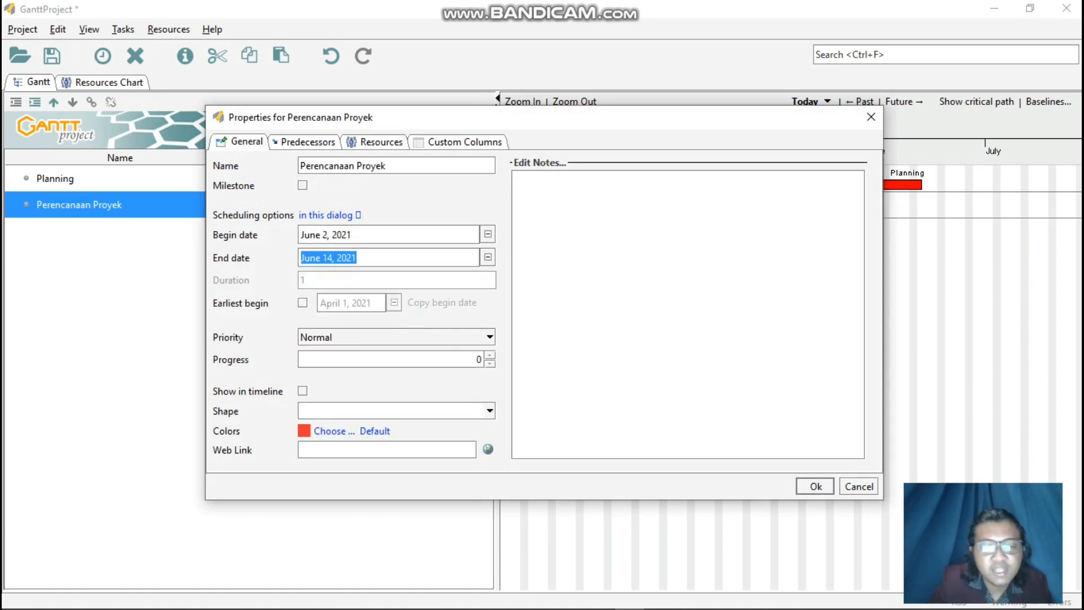
left_click(488, 234)
left_click(372, 294)
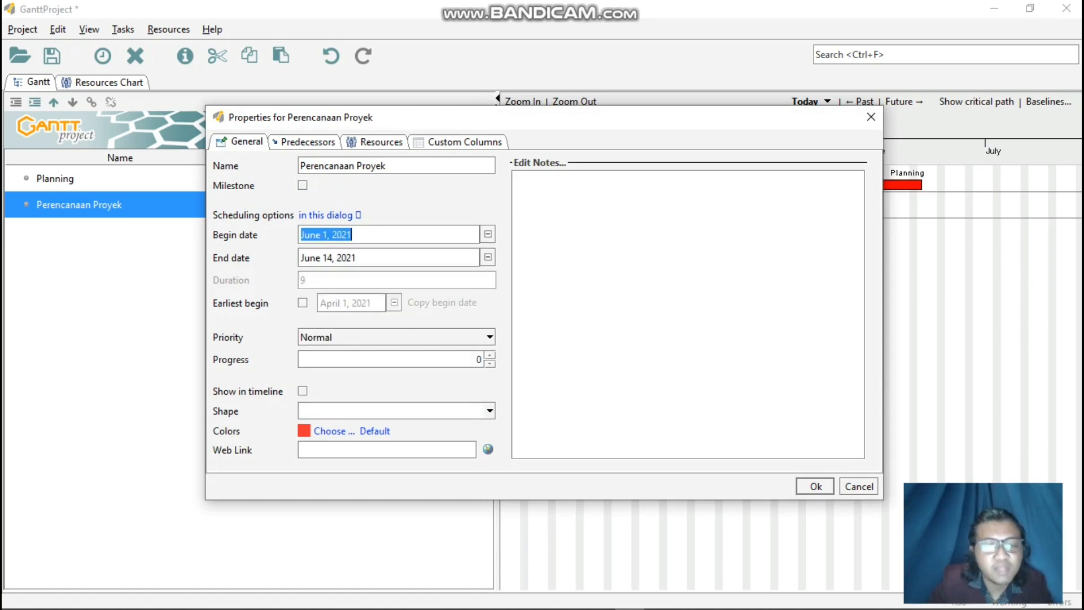
left_click(815, 487)
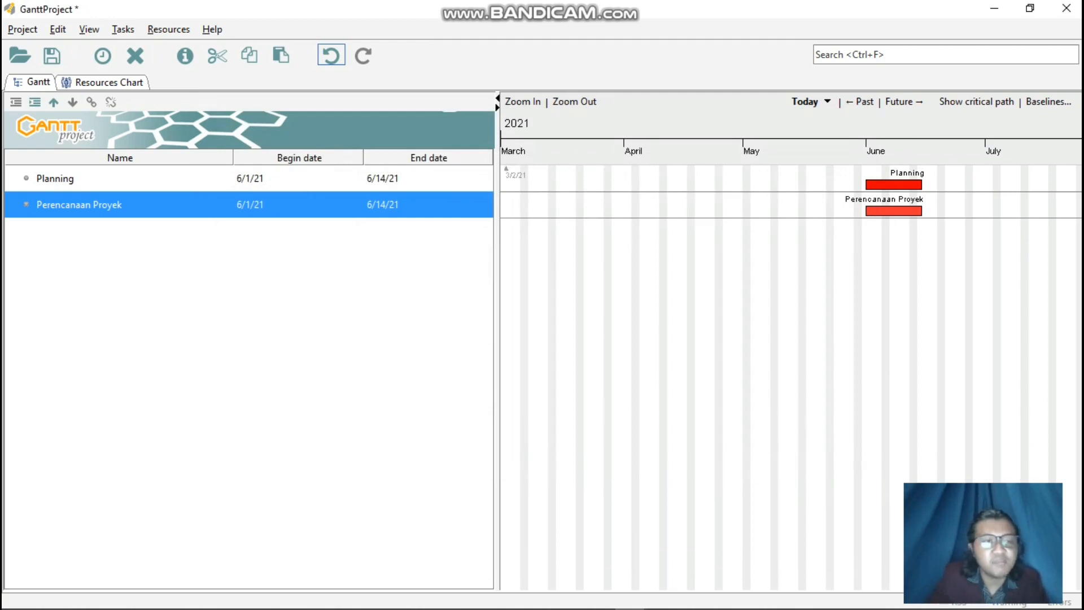
Indent the Perencanaan Proyek task as a subtask of Planning.
right_click(215, 217)
left_click(249, 285)
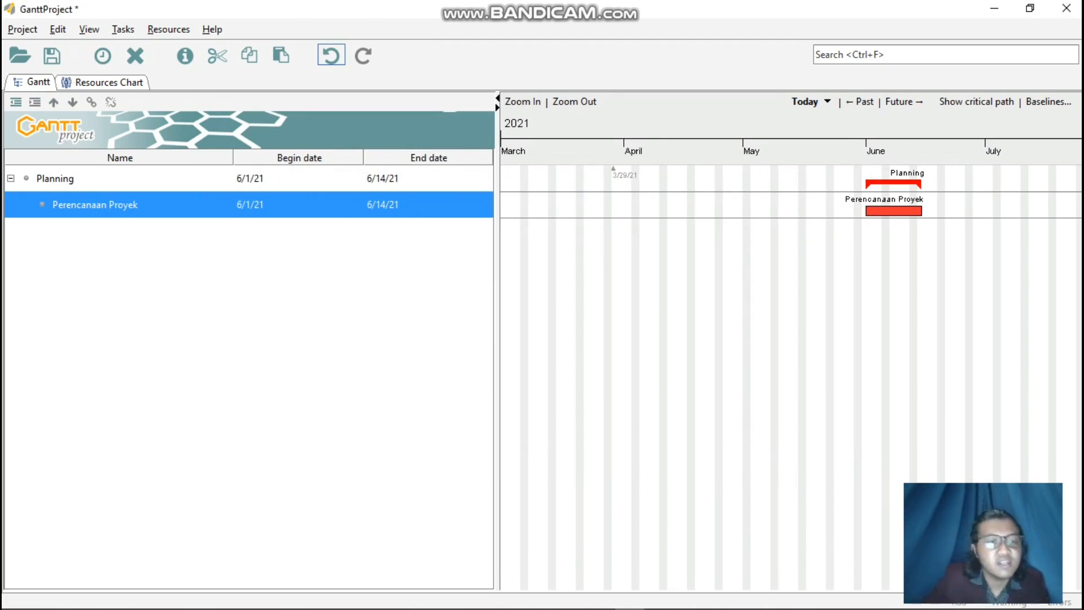
right_click(243, 240)
key("Escape")
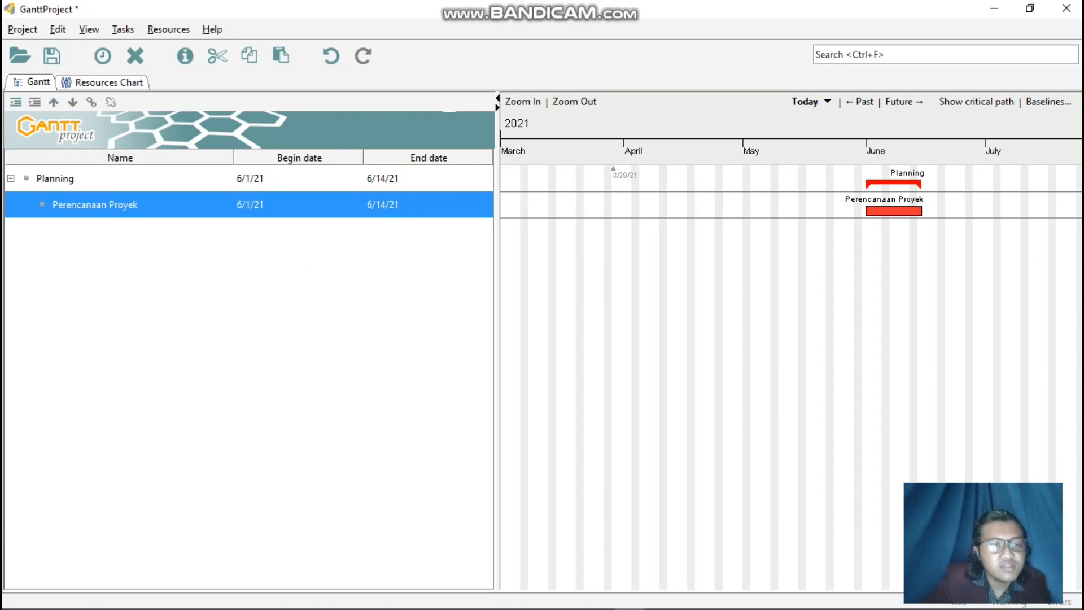
Add another subtask under Planning, below Perencanaan Proyek, and name it Analisis Kebutuhan.
right_click(146, 271)
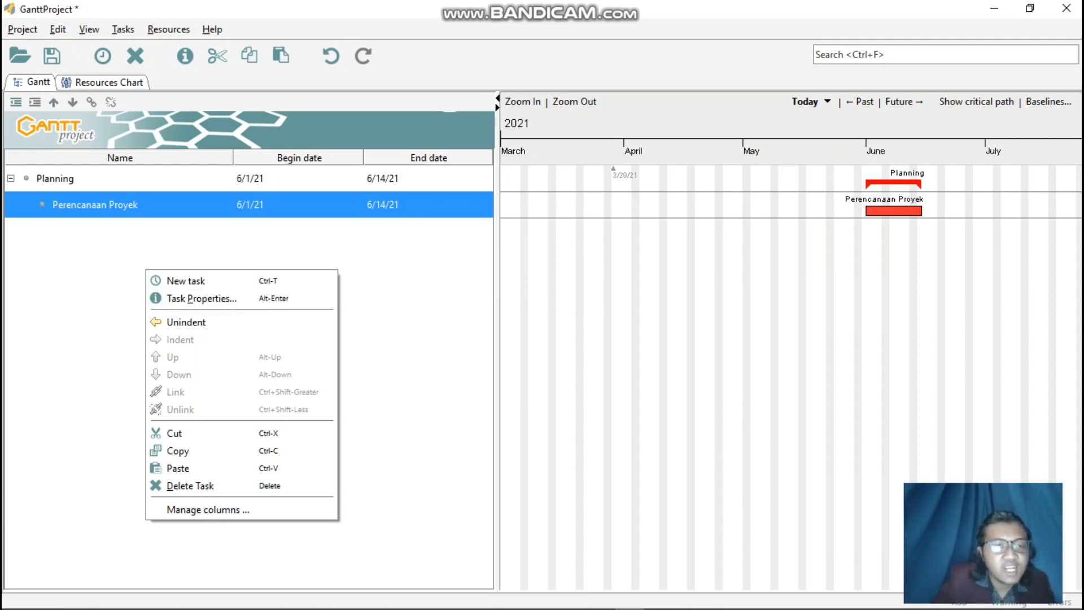
left_click(209, 281)
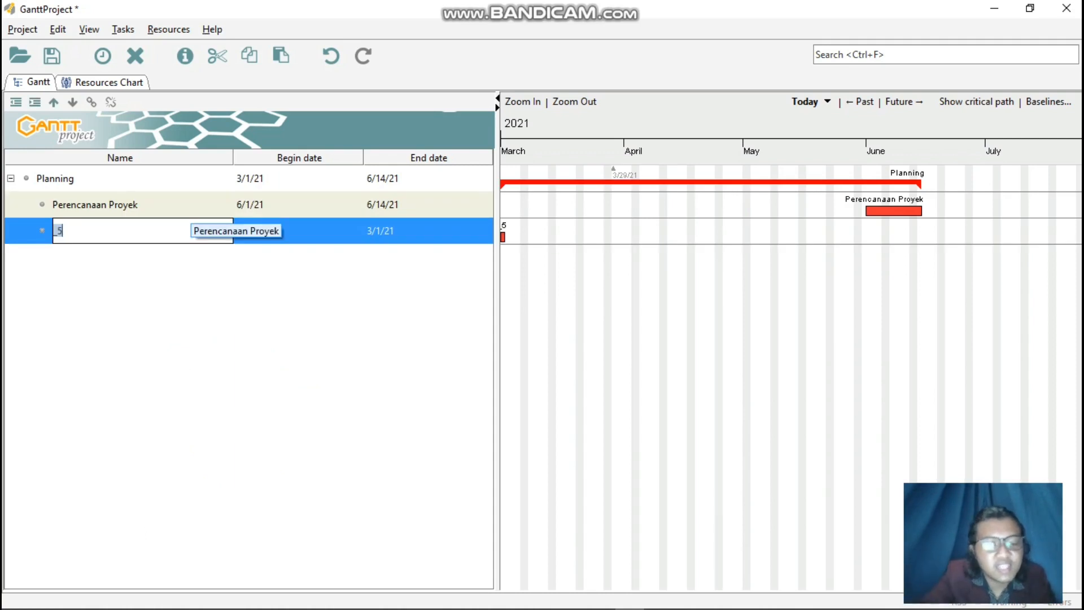
type("Analisis Ke")
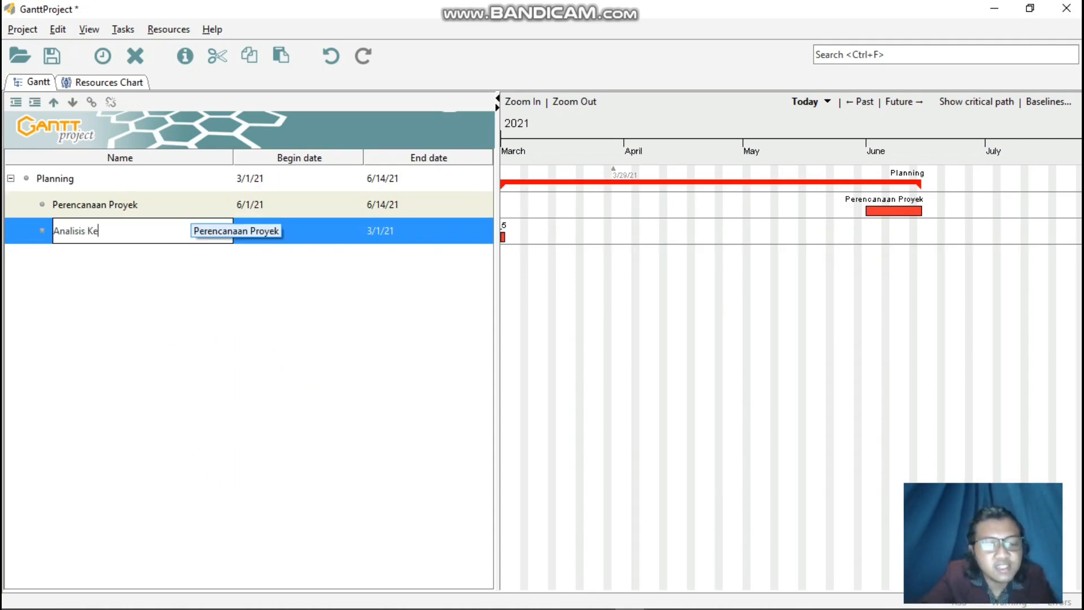
type("butuhan")
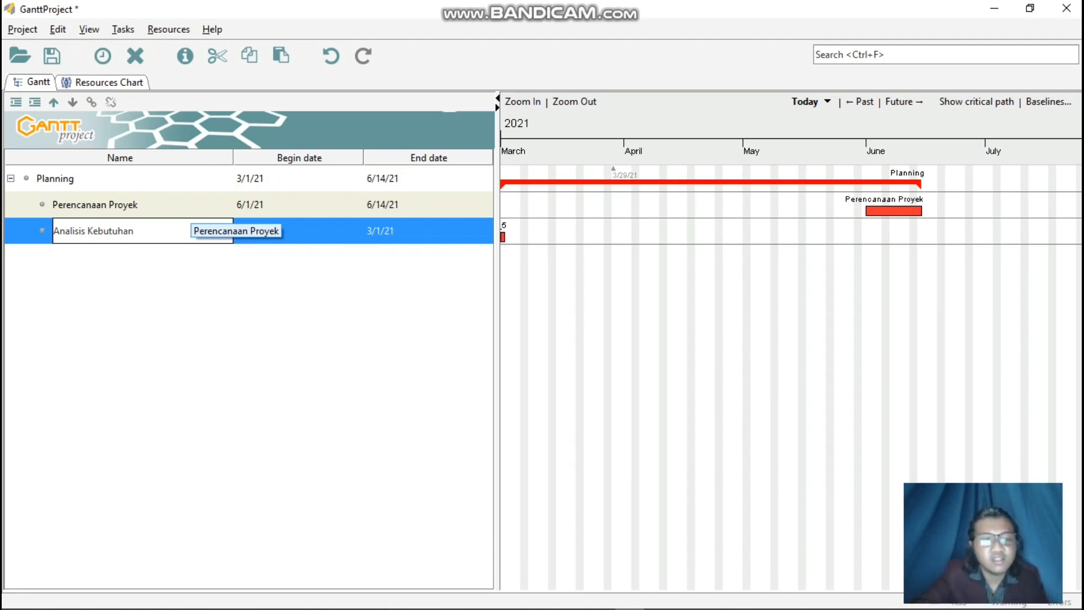
key("Return")
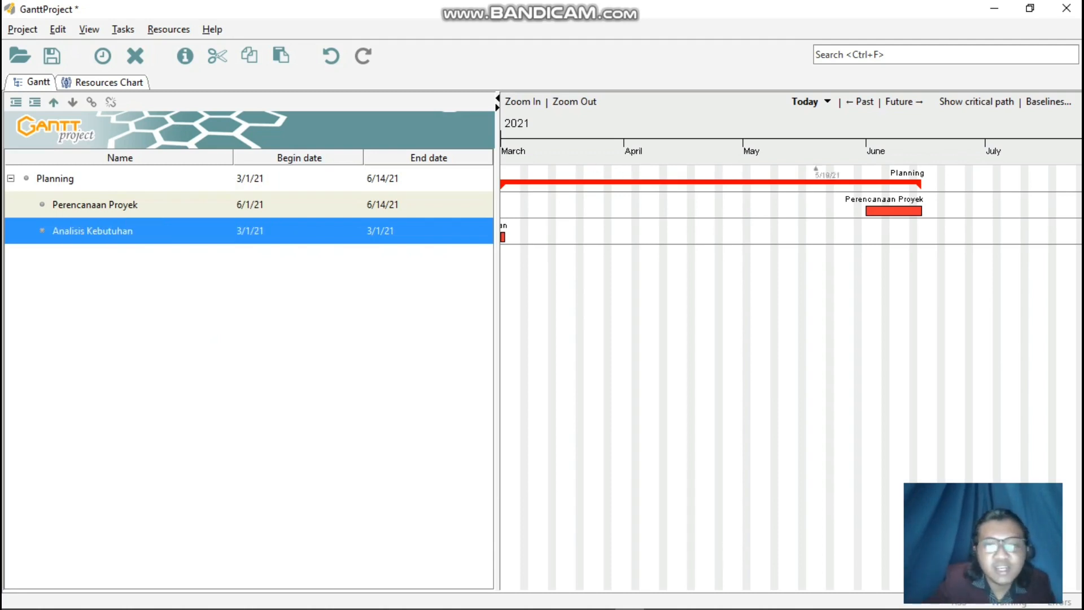
Unindent Analisis Kebutuhan to make it a top-level task, and set its dates to June 15 through June 30, 2021.
right_click(235, 236)
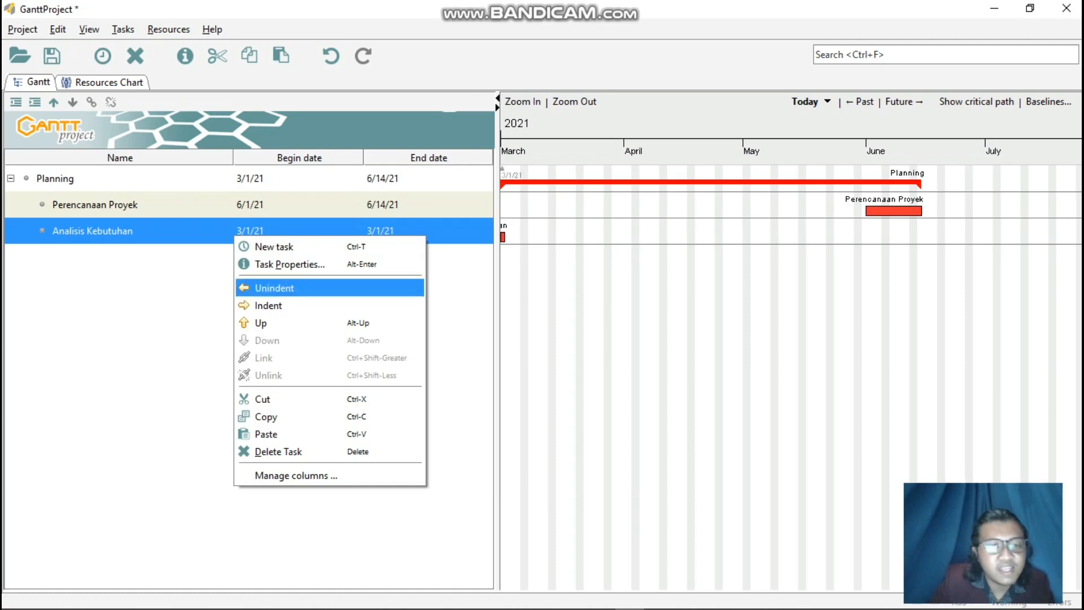
left_click(273, 288)
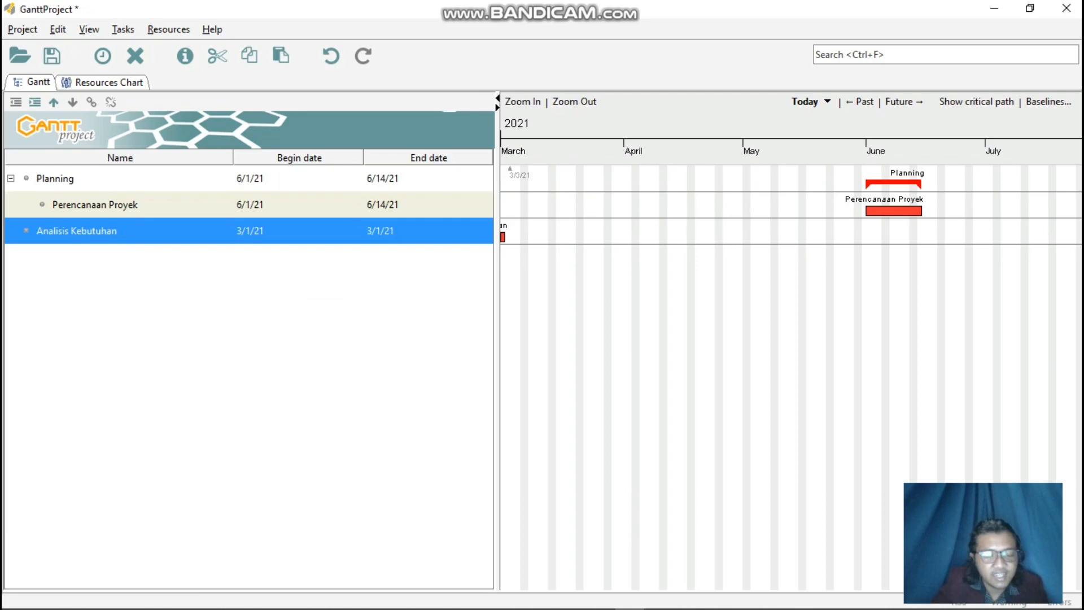
right_click(267, 227)
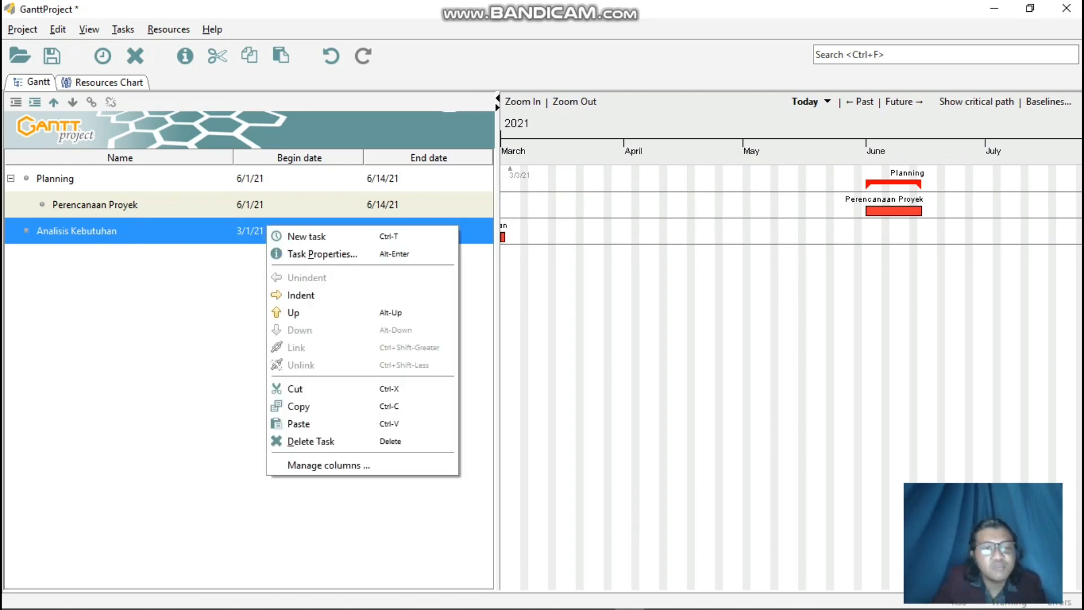
left_click(316, 254)
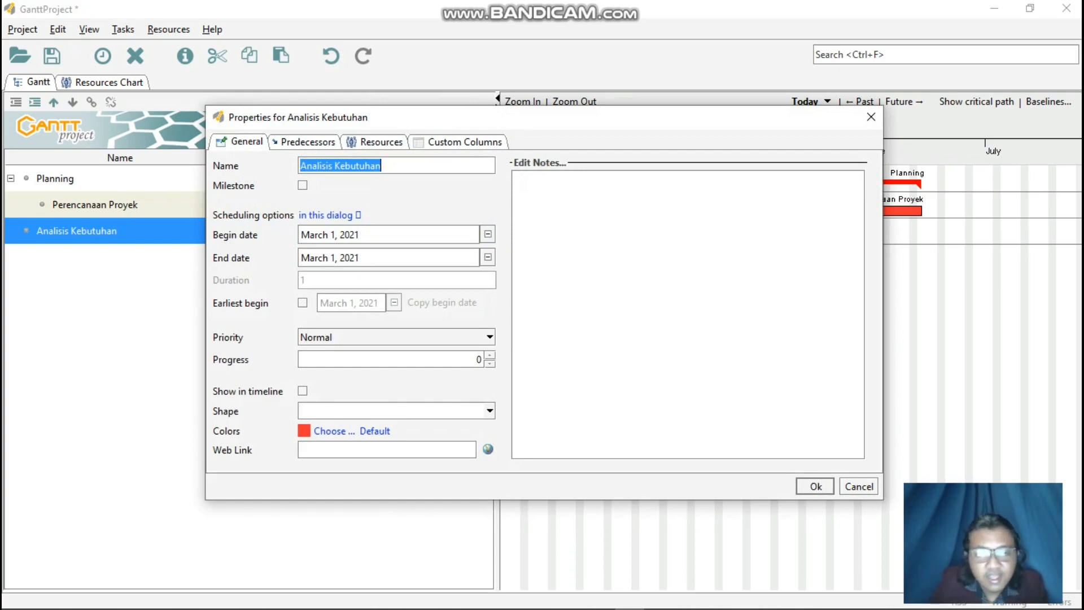
left_click(488, 234)
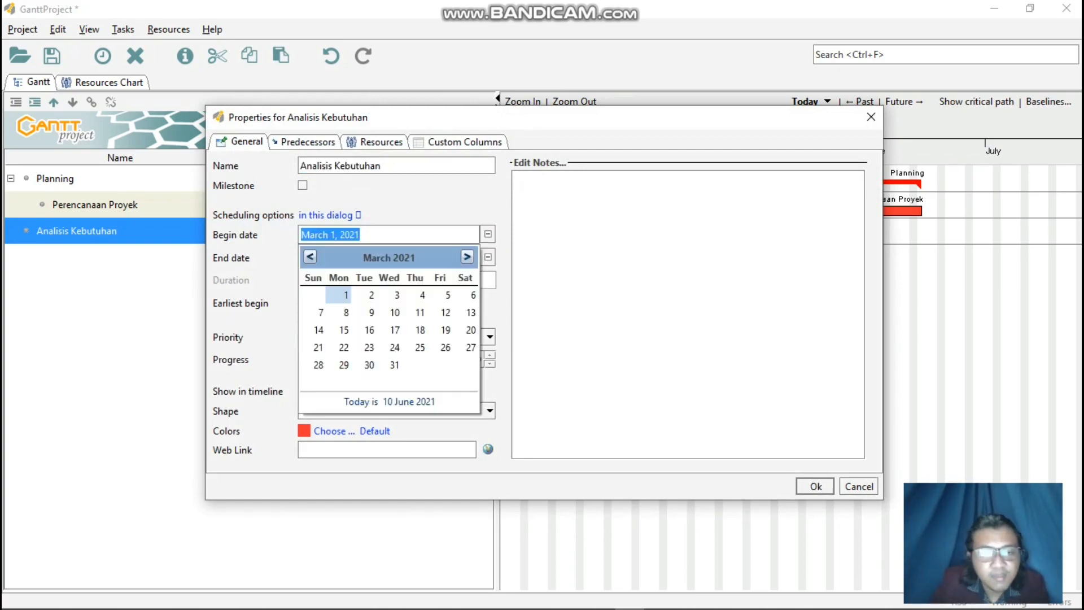
left_click(467, 257)
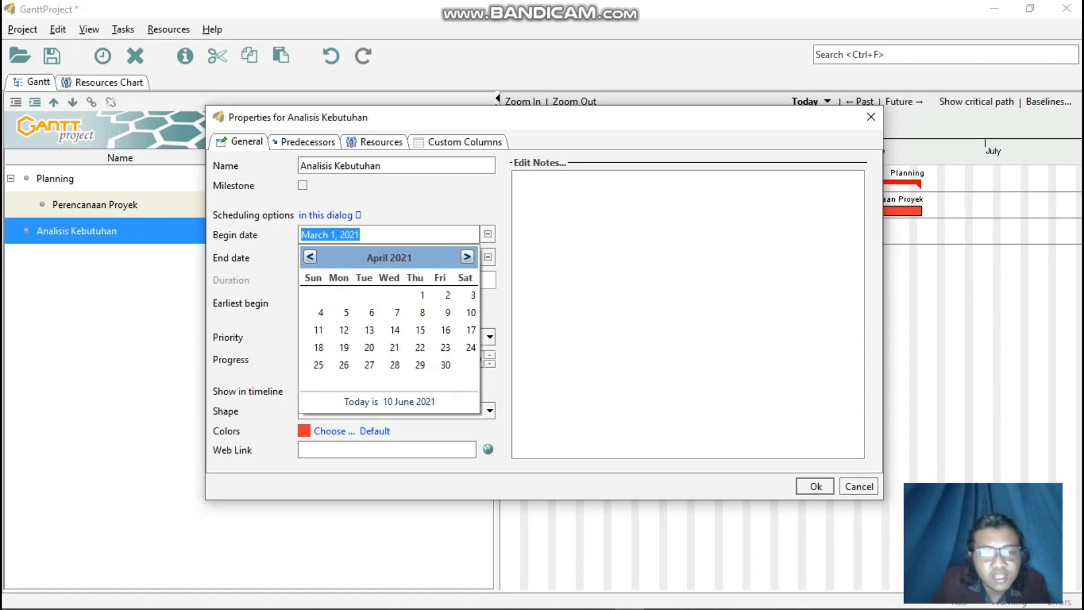
left_click(467, 257)
left_click(467, 257)
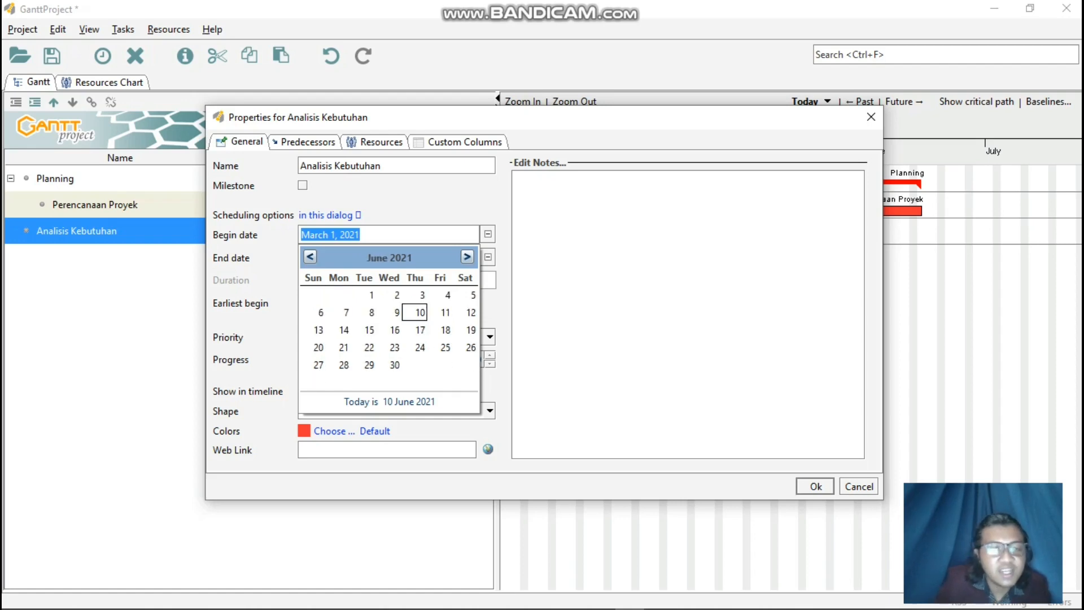
left_click(369, 330)
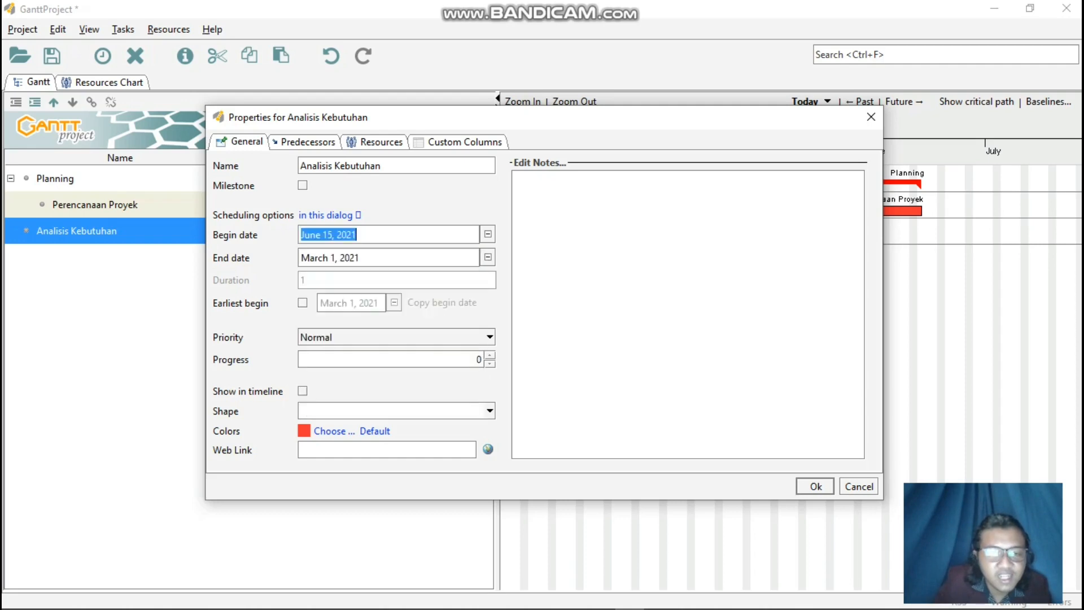
left_click(488, 257)
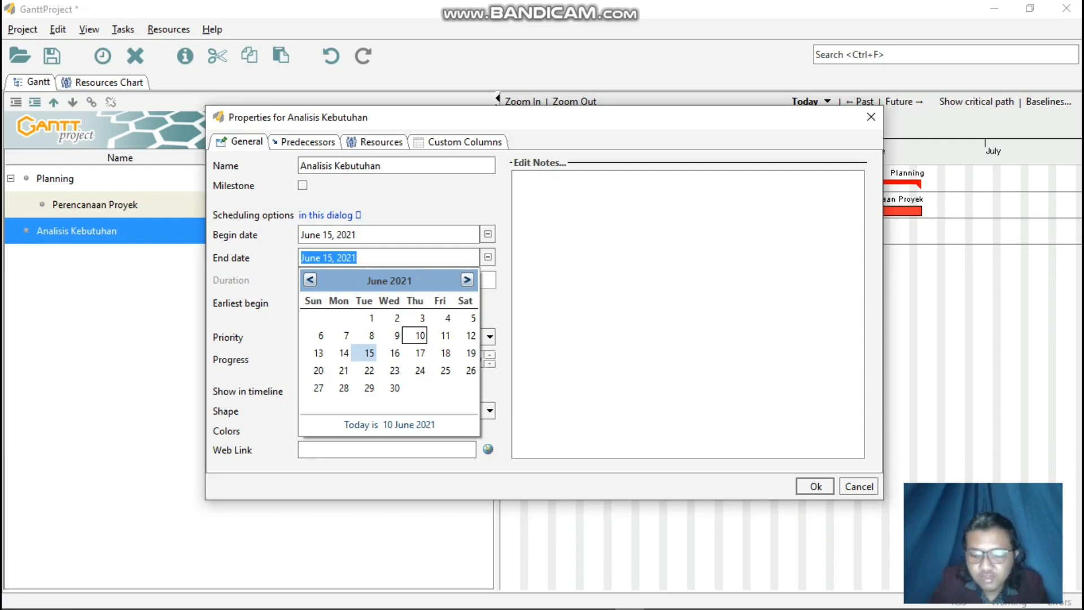
left_click(395, 388)
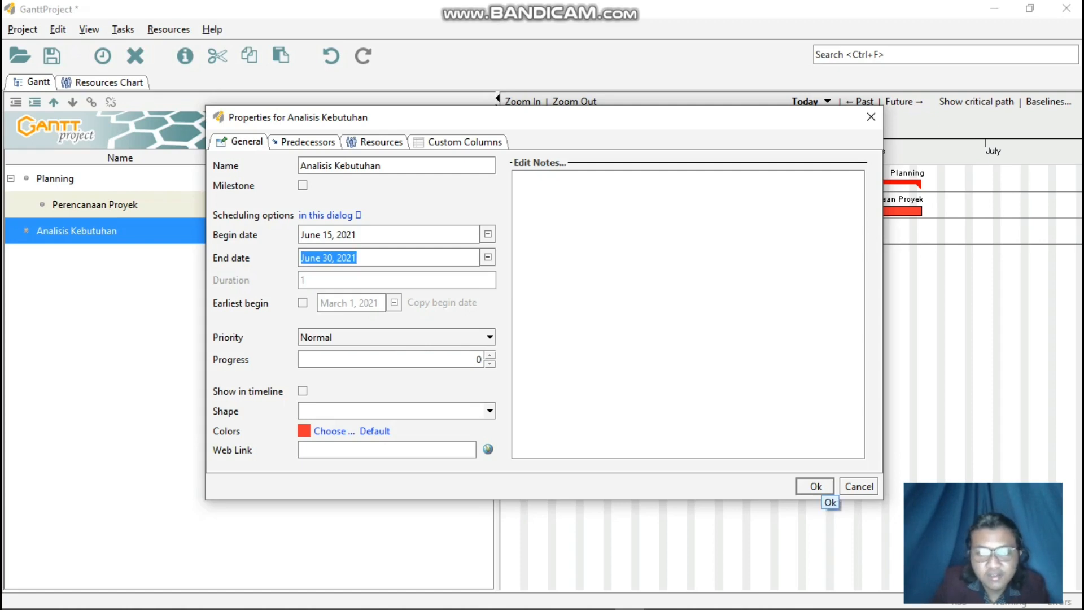
left_click(816, 487)
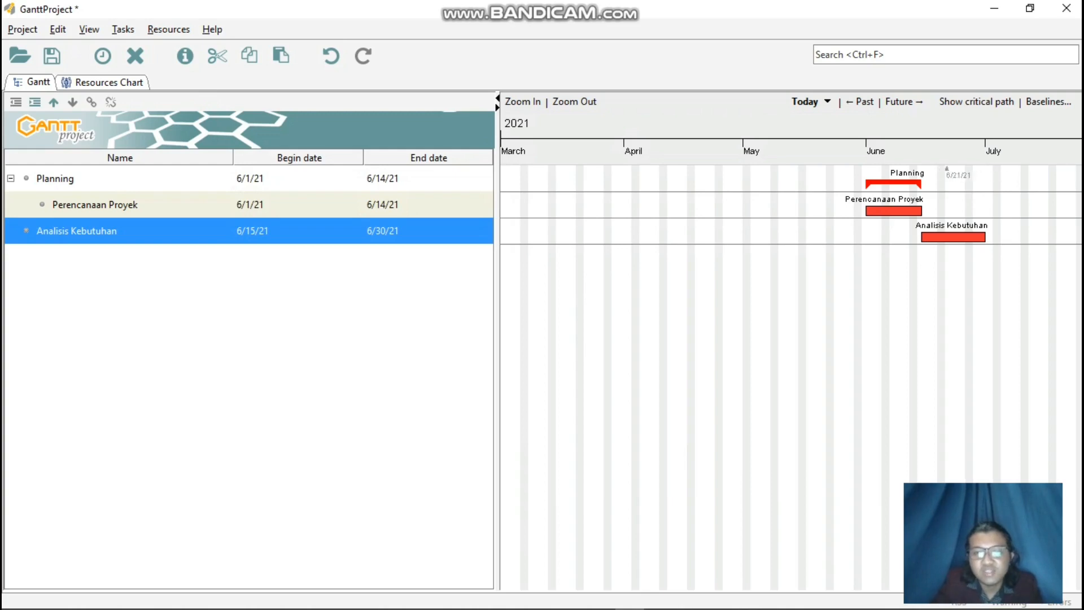
Add a new task below Analisis Kebutuhan and name it Menganalisis Sistem Perpustakaan Digital.
right_click(277, 288)
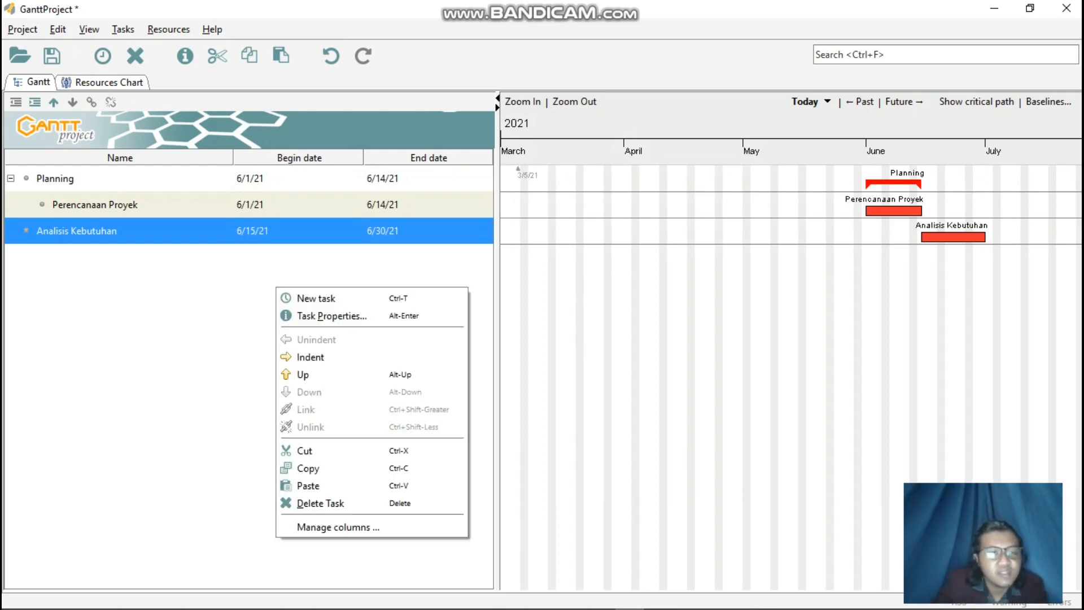
left_click(316, 298)
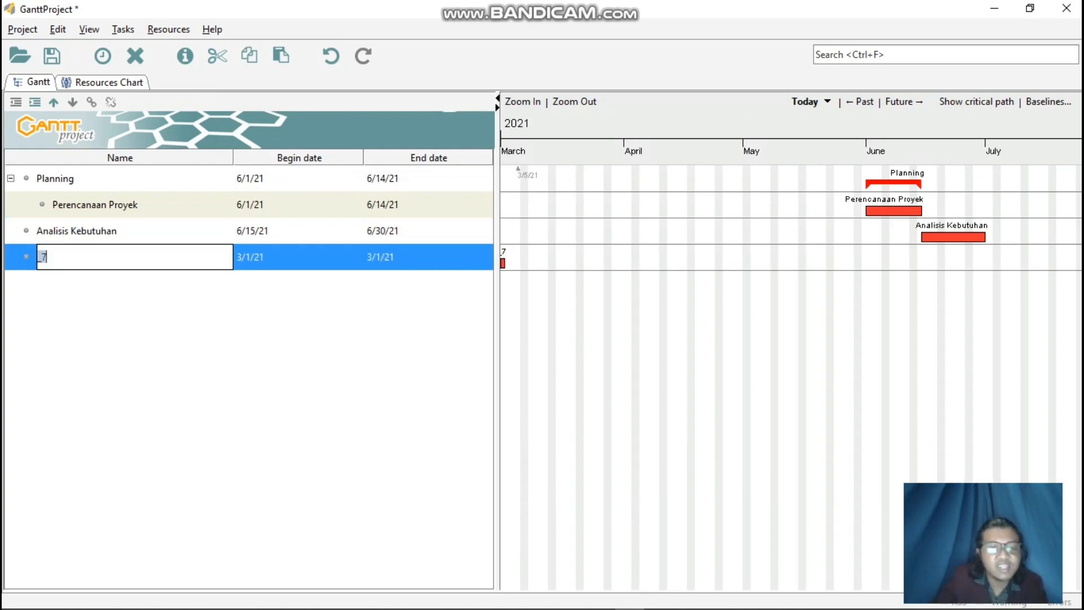
type("Men")
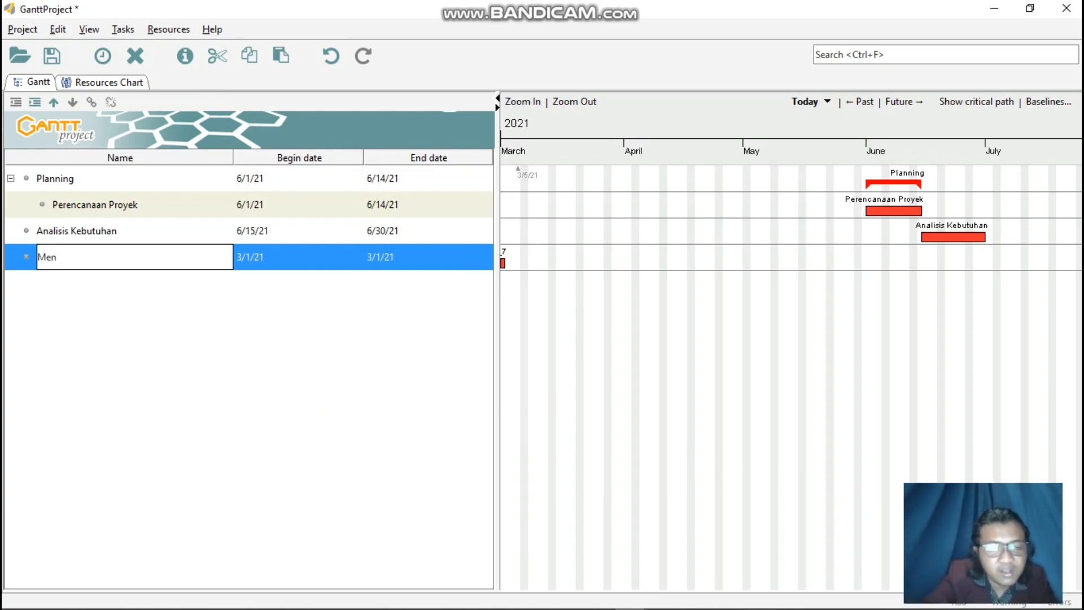
type("ganl")
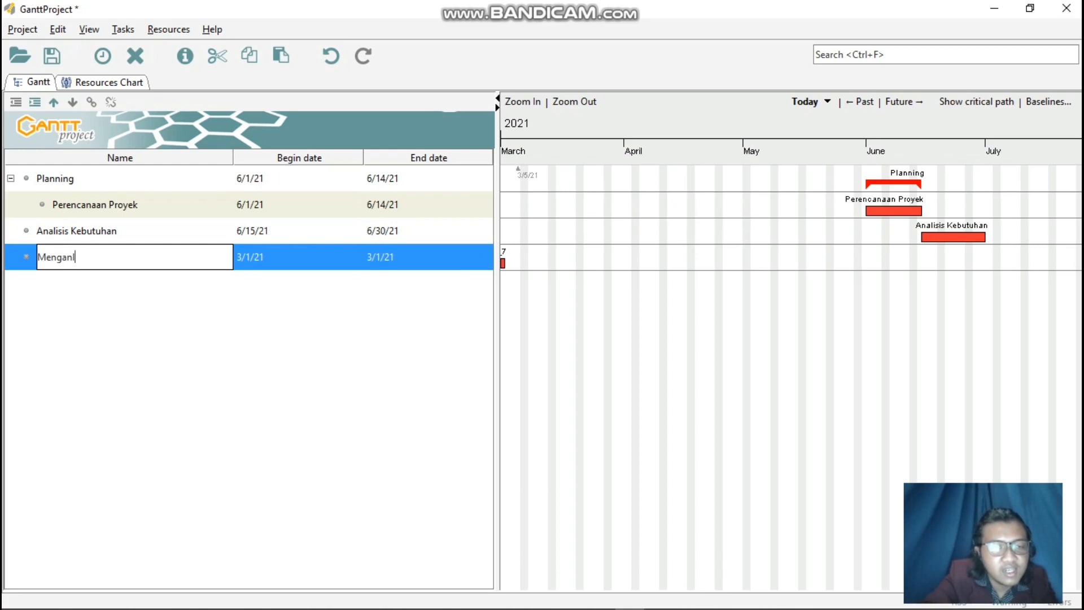
key("BackSpace")
type("alisis")
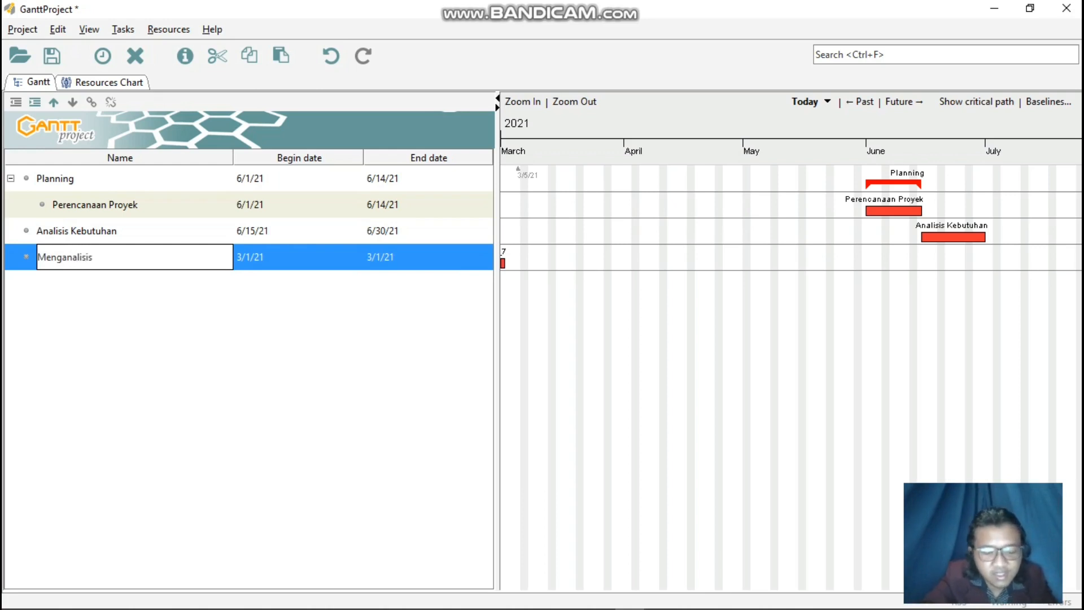
type(" siste")
key("BackSpace")
key("BackSpace")
key("BackSpace")
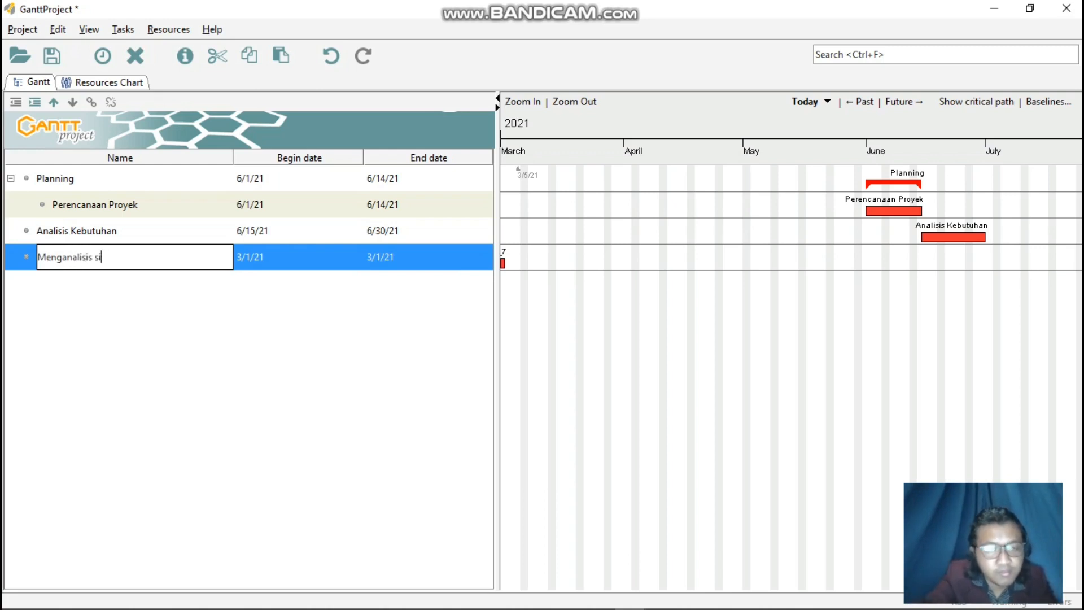
key("BackSpace")
key("BackSpace")
type("Sistem ")
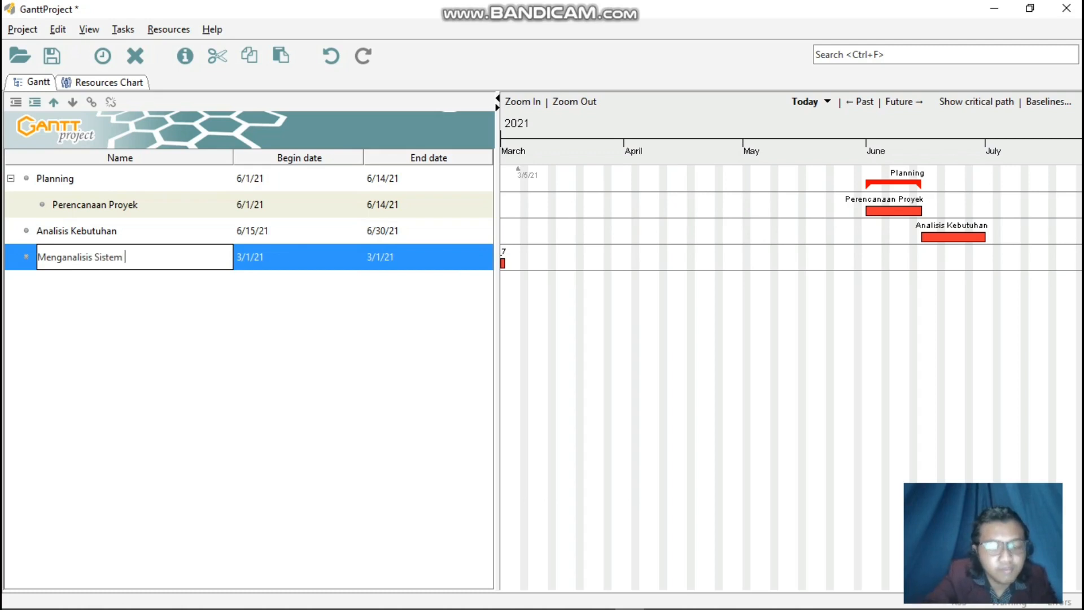
type("Perpust")
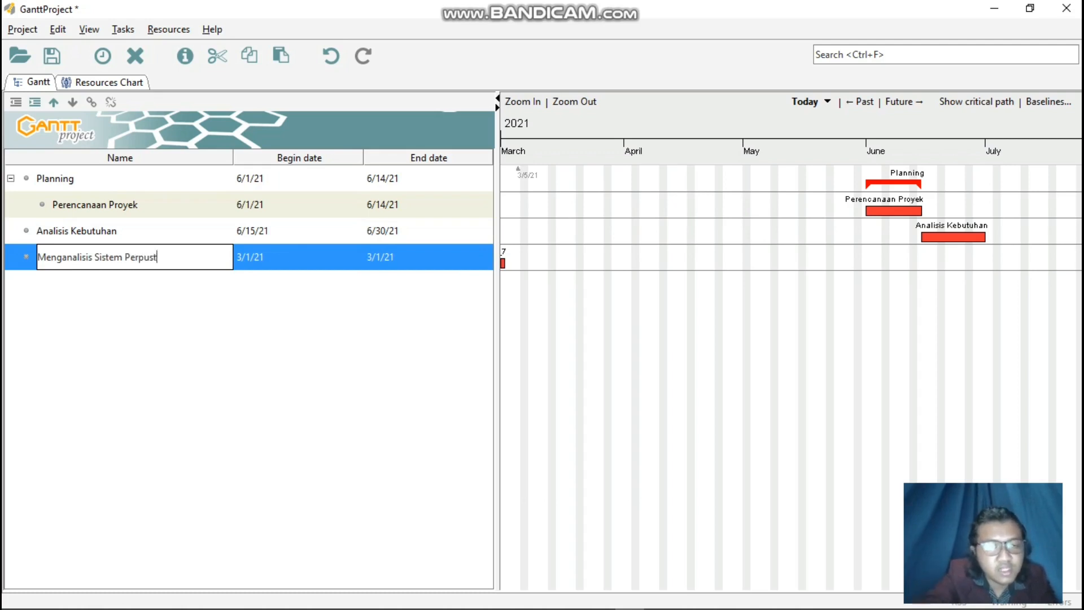
type("akaan")
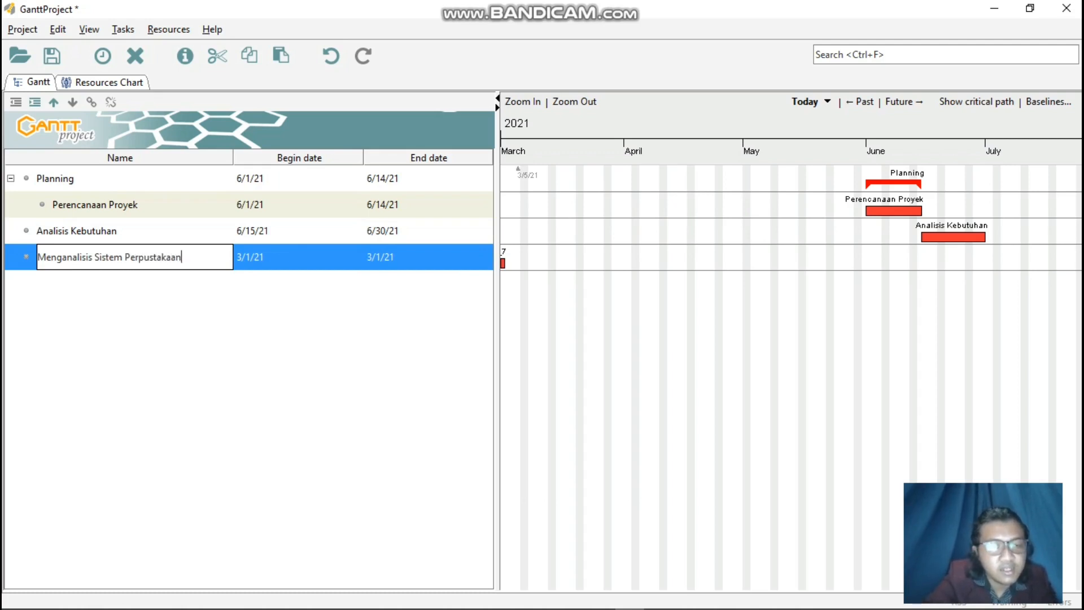
type(" Digit")
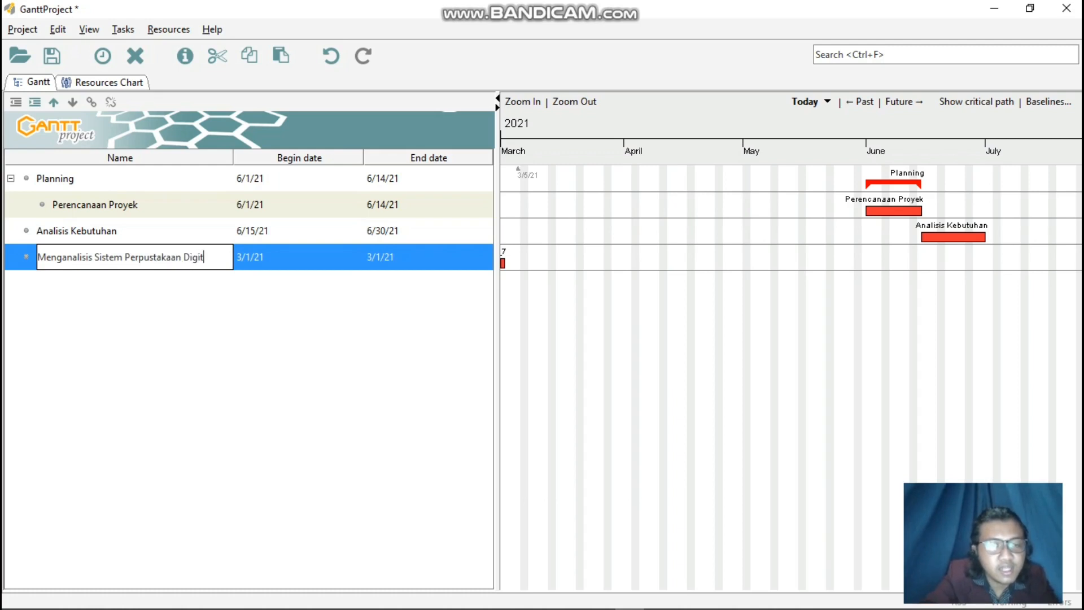
type("al")
key("Return")
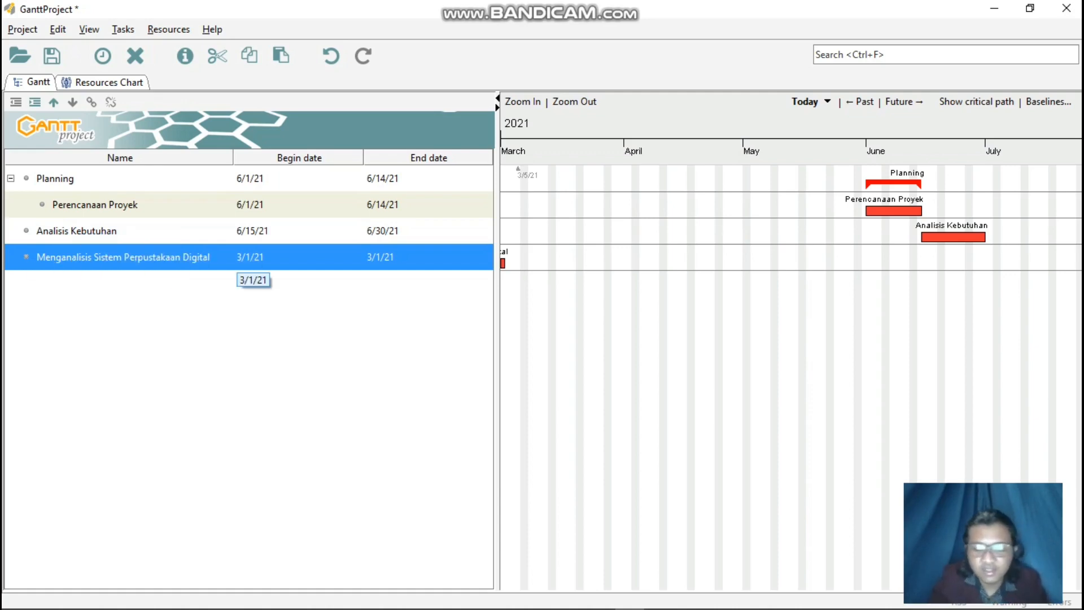
Set the Menganalisis Sistem Perpustakaan Digital task to begin on June 15, 2021 and end on June 22, 2021.
right_click(279, 257)
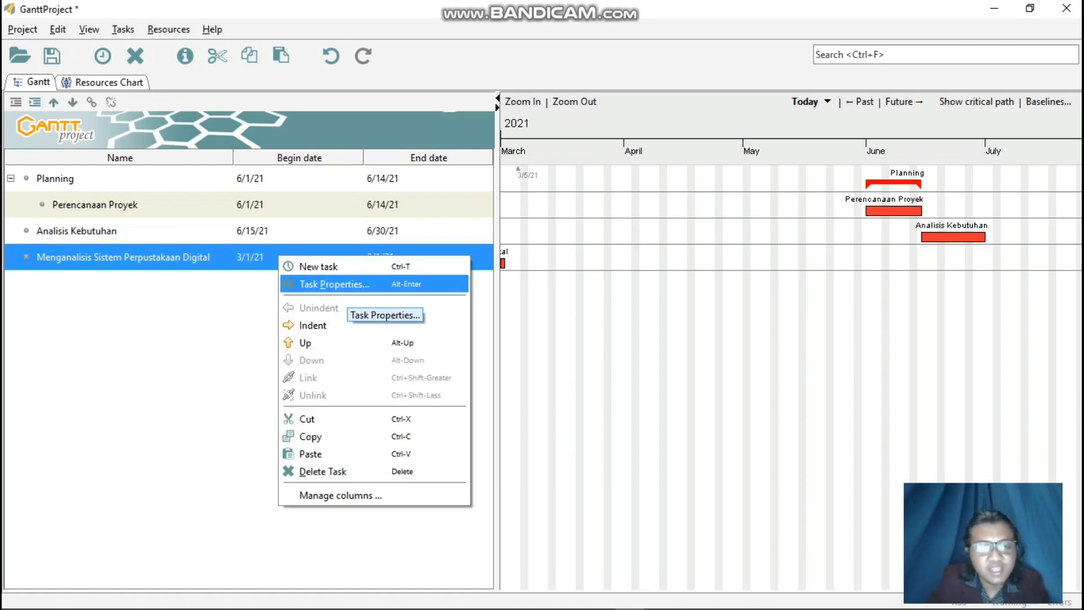
left_click(339, 284)
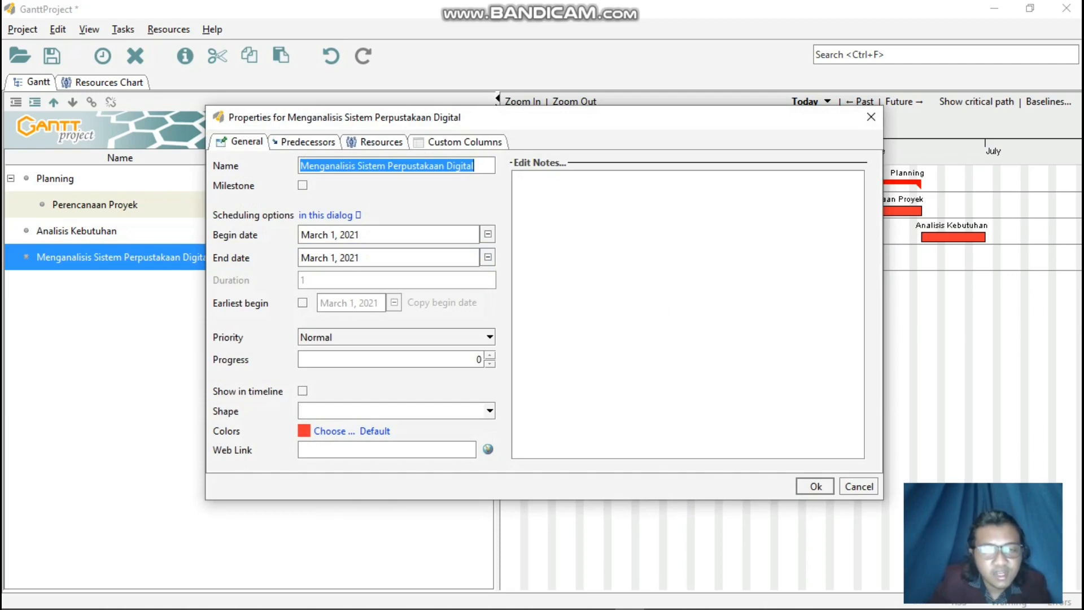
left_click(488, 234)
left_click(467, 257)
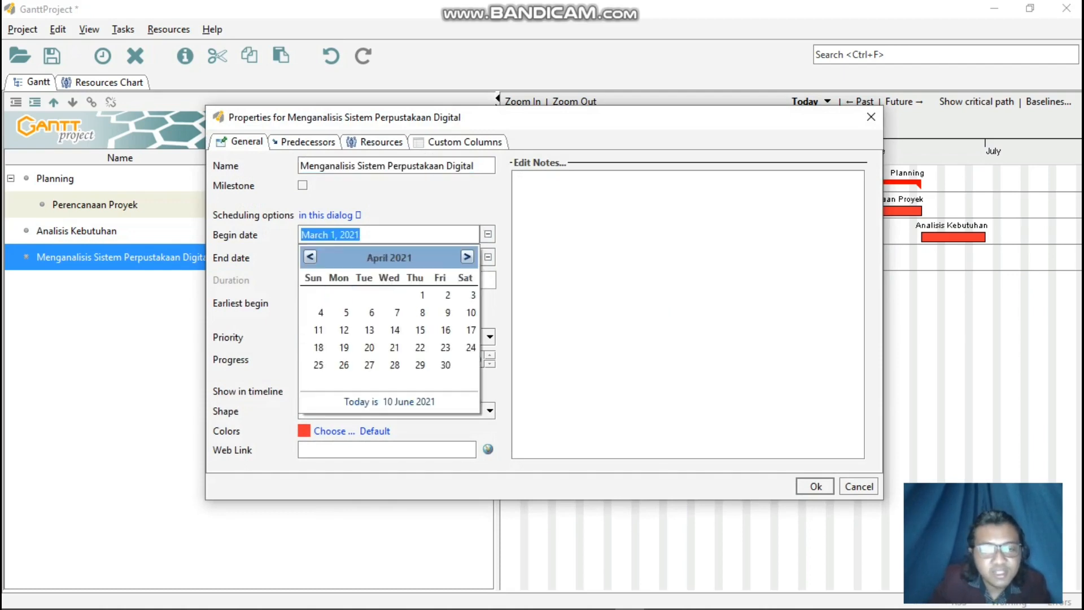
left_click(467, 256)
left_click(467, 256)
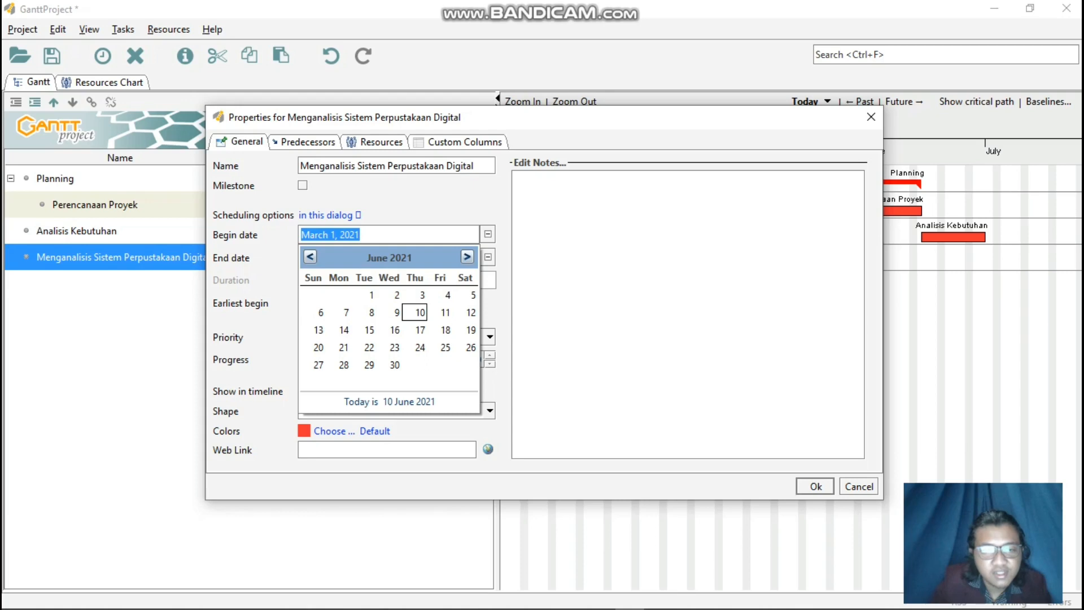
left_click(370, 329)
left_click(488, 258)
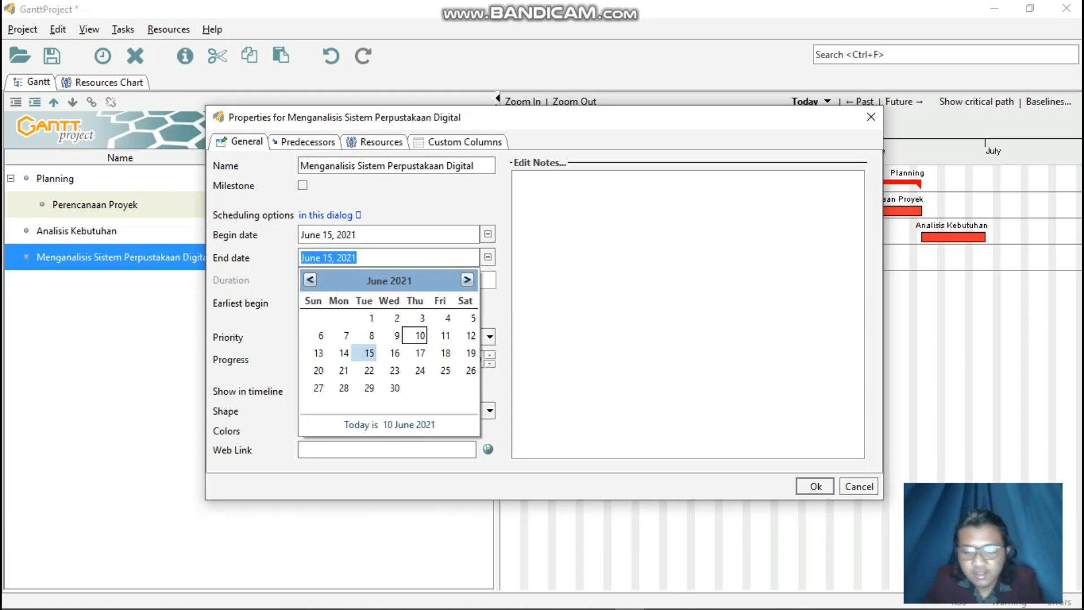
left_click(369, 370)
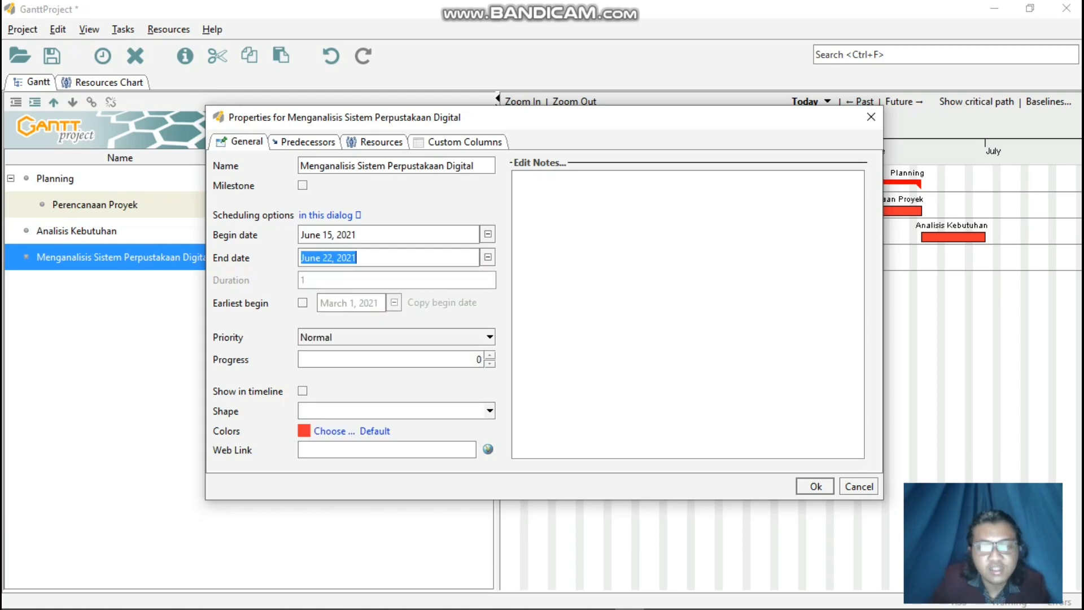
key("Return")
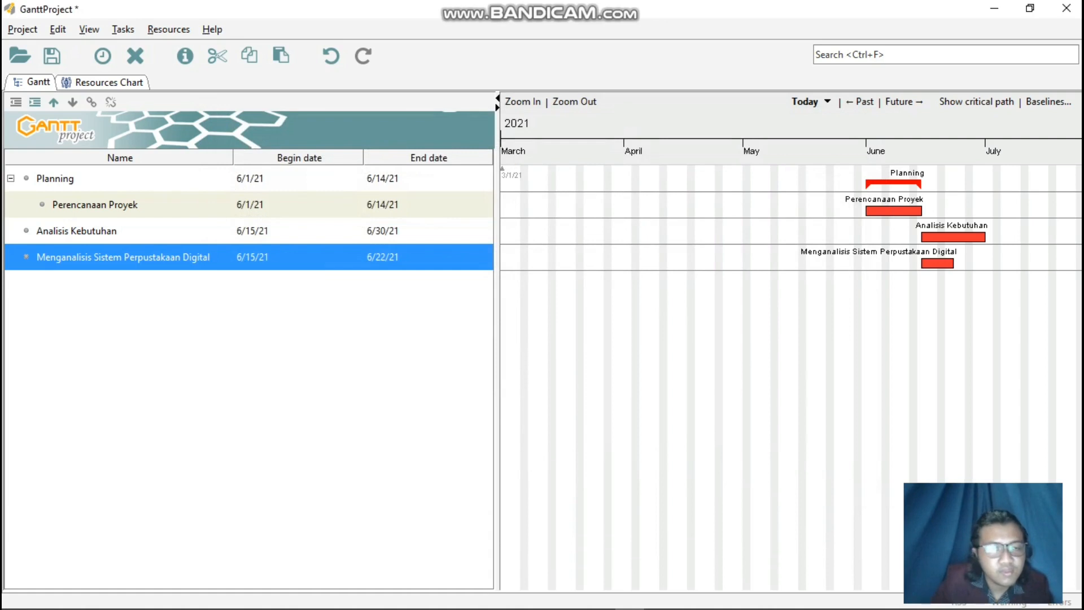
Add a new task below Menganalisis Sistem Perpustakaan Digital and name it Menganalisis Pengelolaan Perpustakaan.
right_click(245, 304)
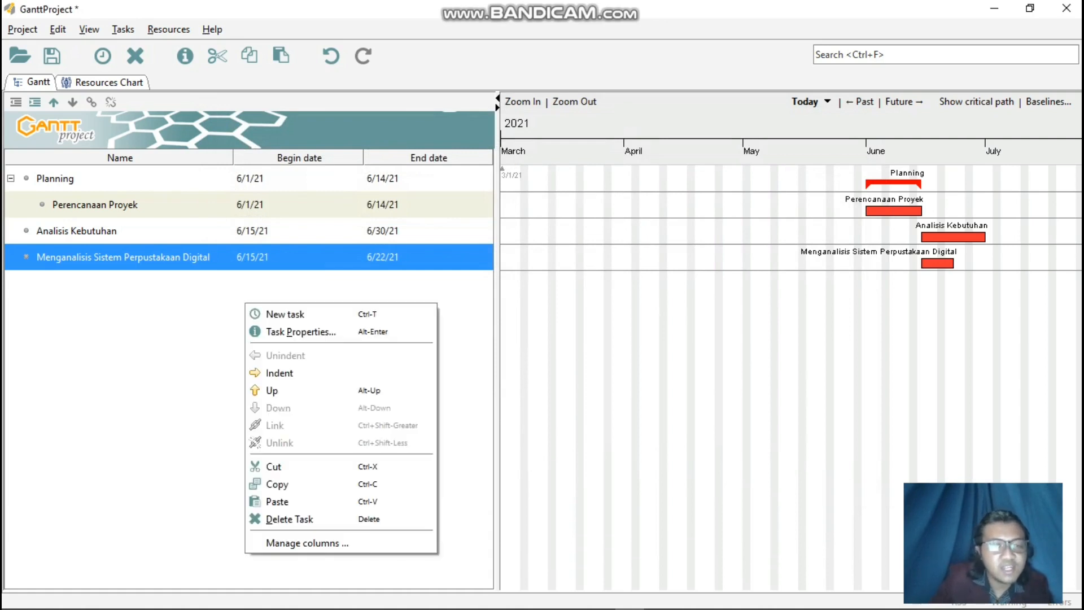
left_click(267, 312)
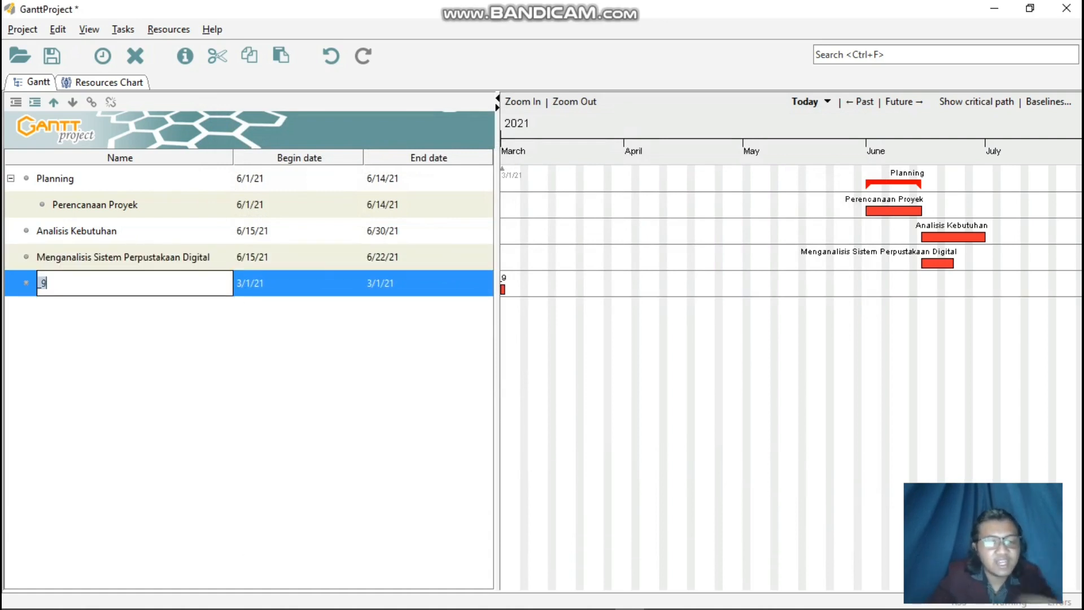
key("BackSpace")
type("Men")
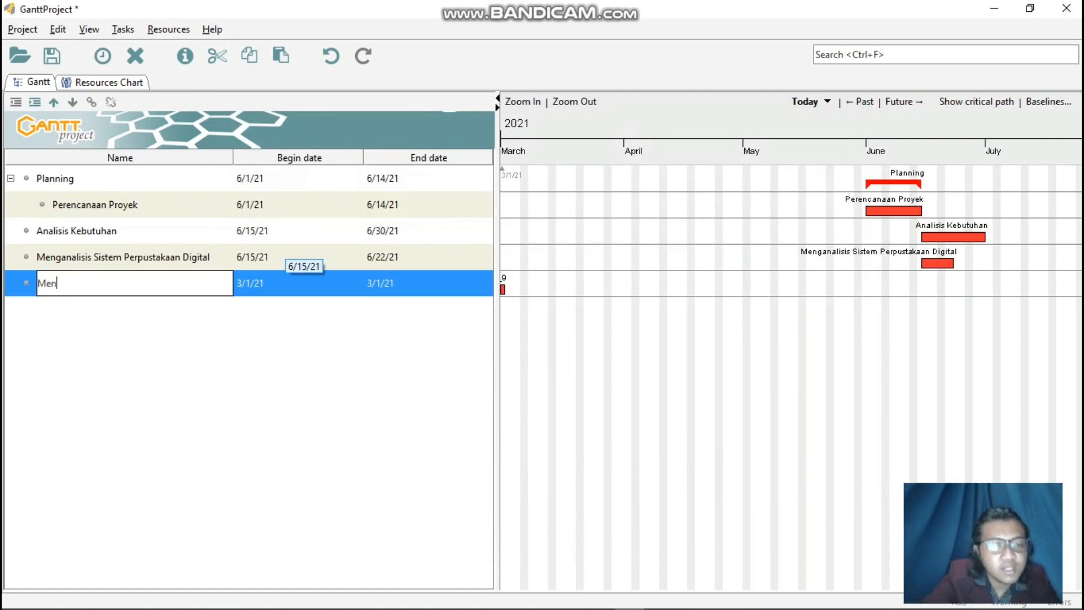
type("ganalisis P")
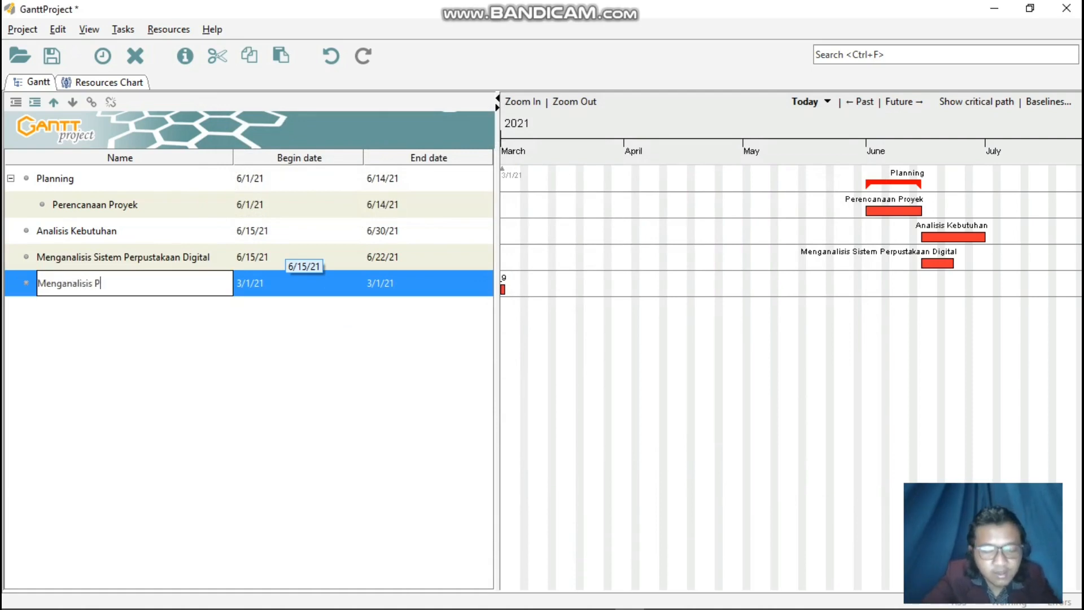
type("engelolaan P")
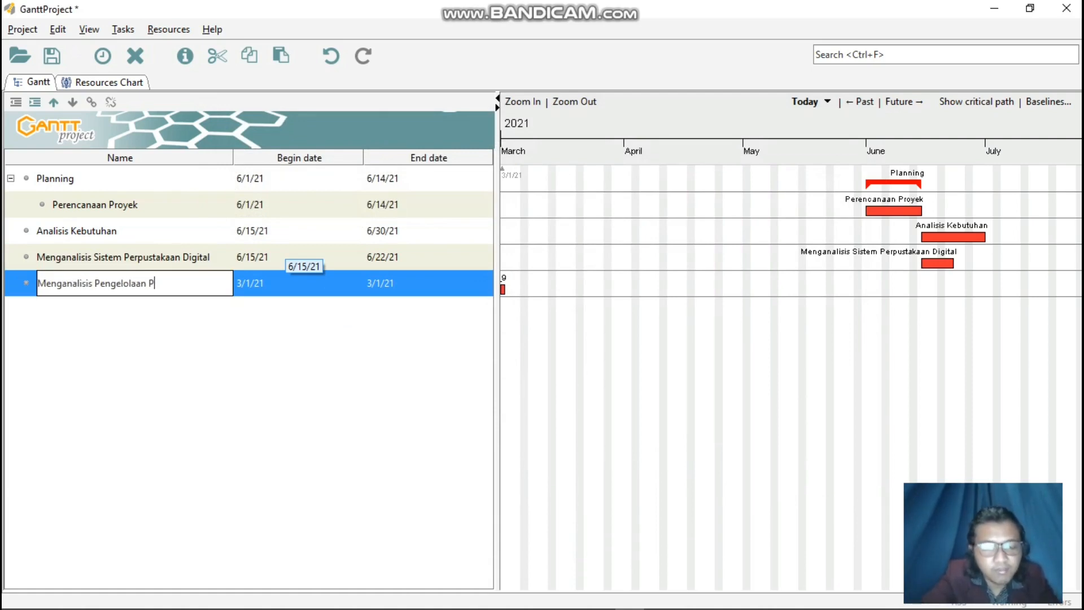
type("erpustakaan")
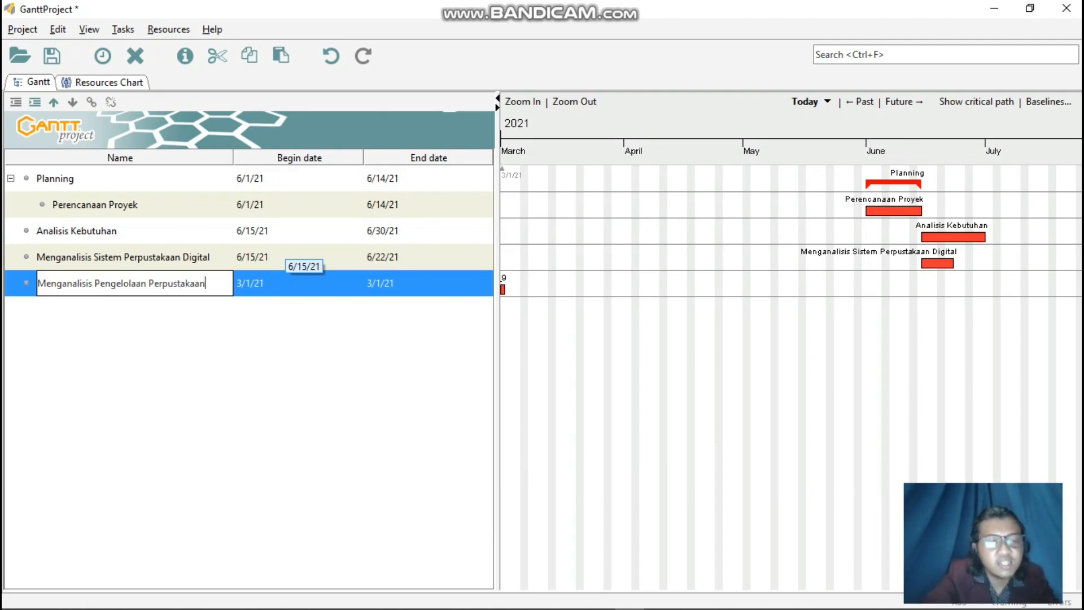
key("Return")
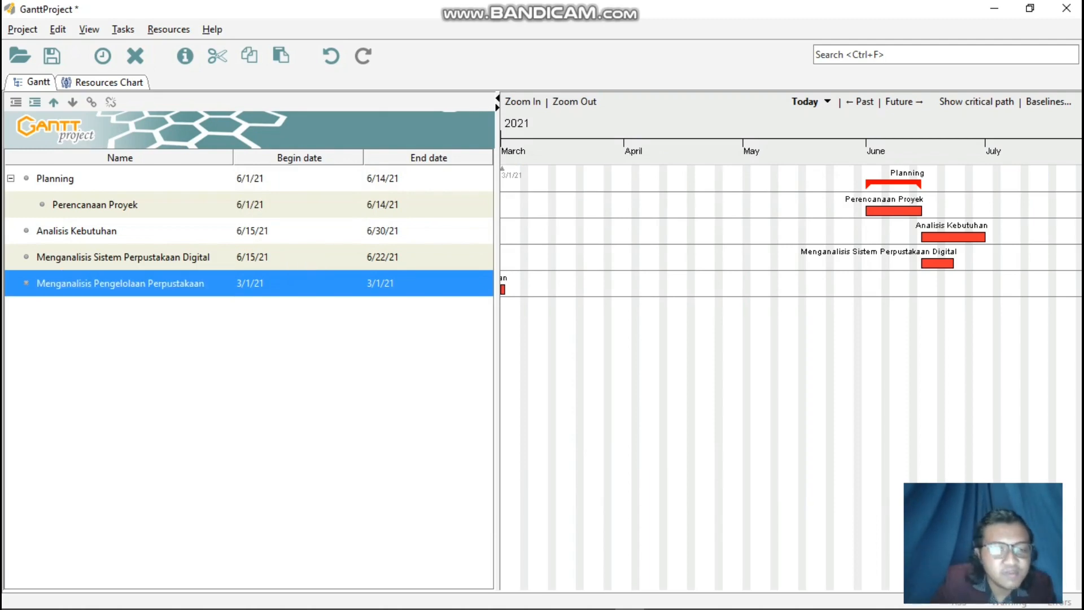
Set the Menganalisis Pengelolaan Perpustakaan task to begin on June 23, 2021 and end on June 30, 2021.
right_click(256, 283)
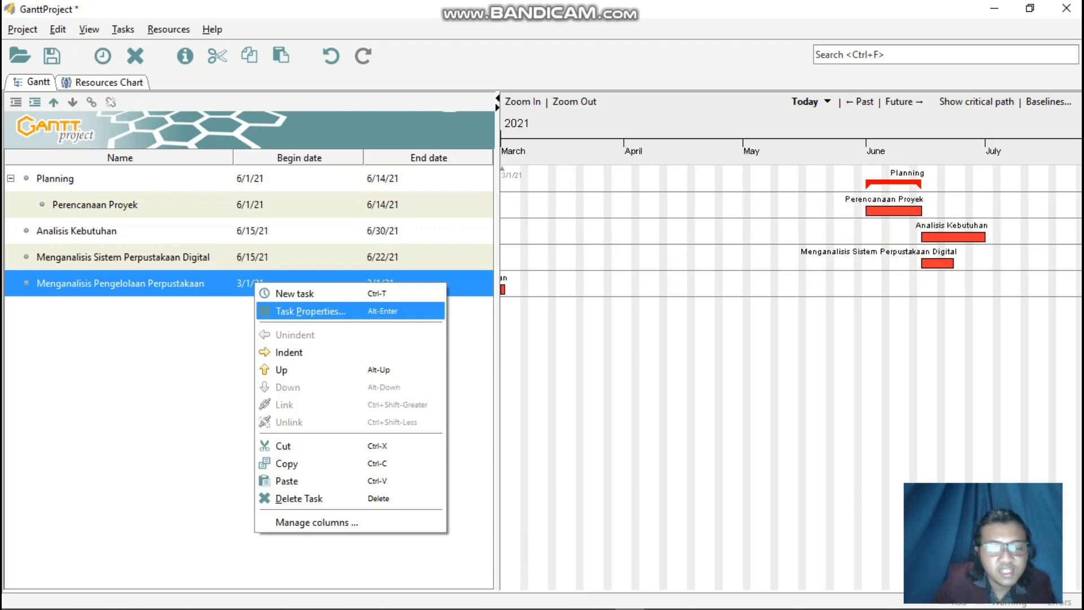
left_click(311, 309)
left_click(488, 234)
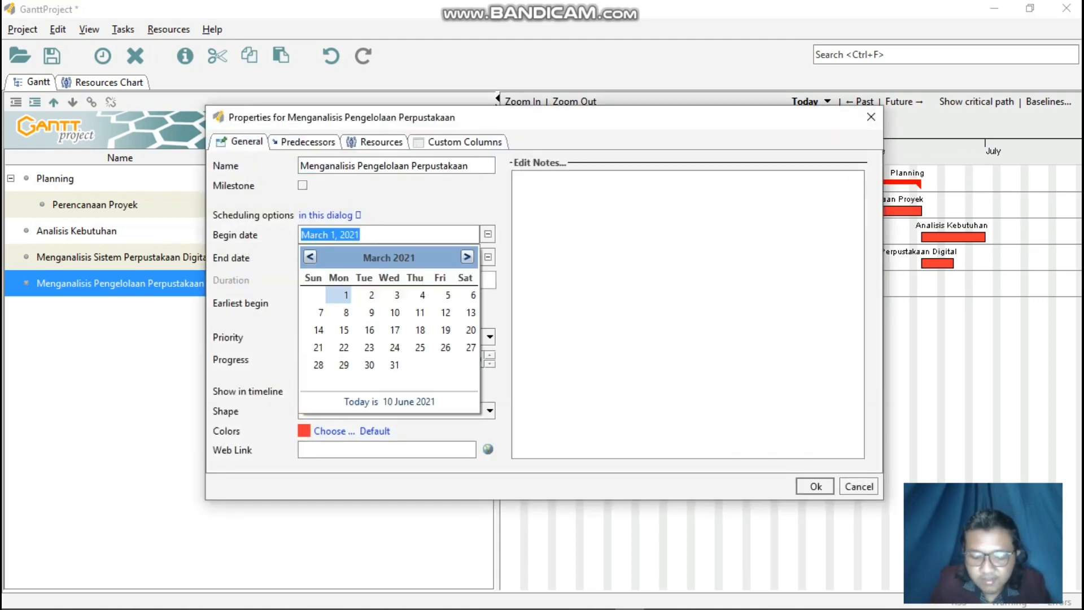
left_click(467, 257)
left_click(467, 257)
left_click(467, 257)
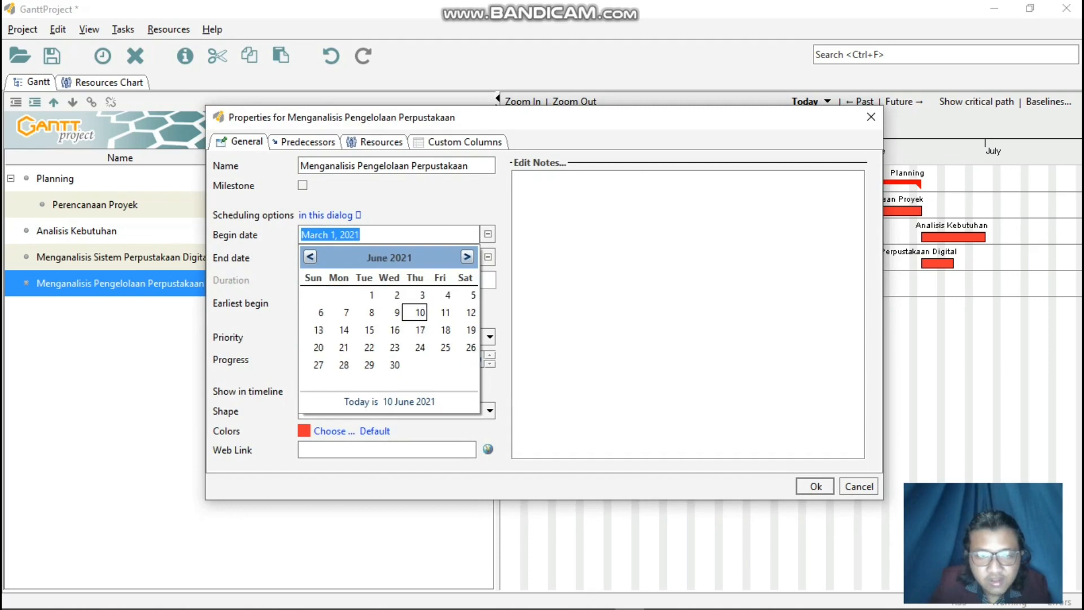
left_click(395, 348)
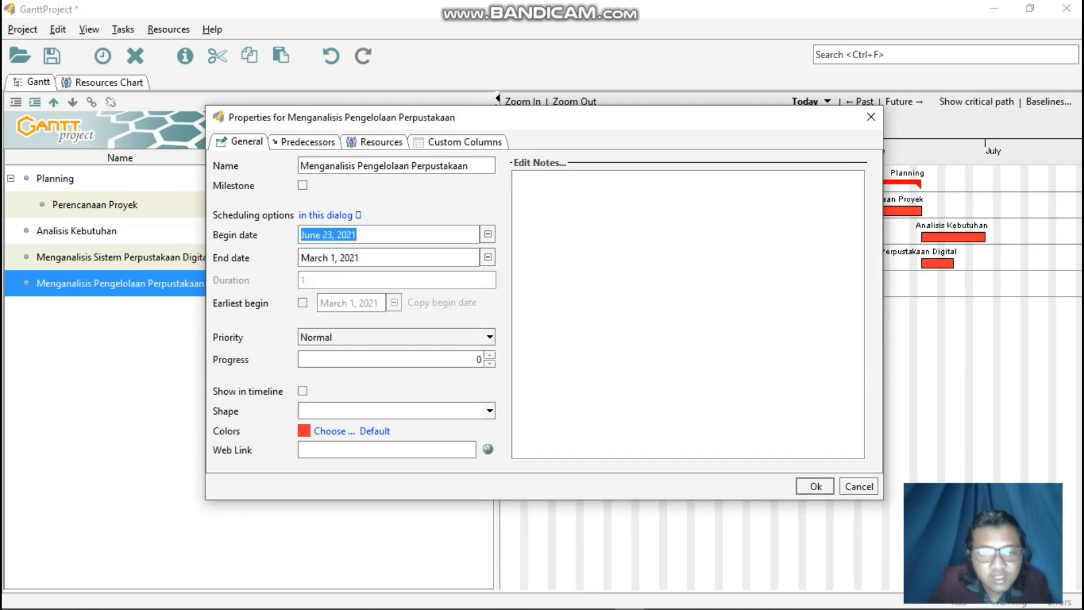
left_click(488, 257)
left_click(395, 388)
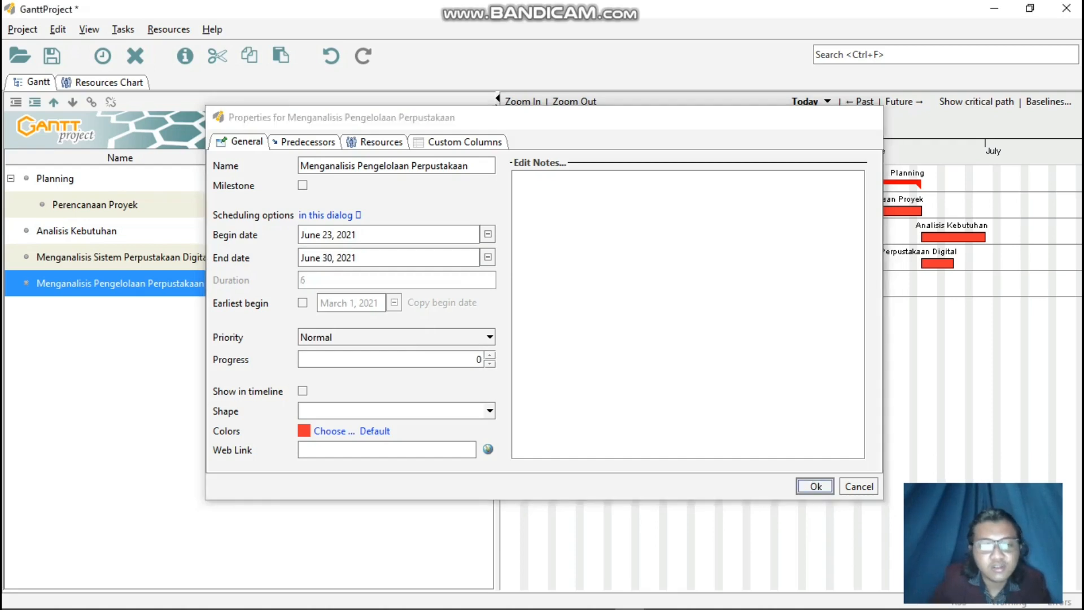
left_click(816, 486)
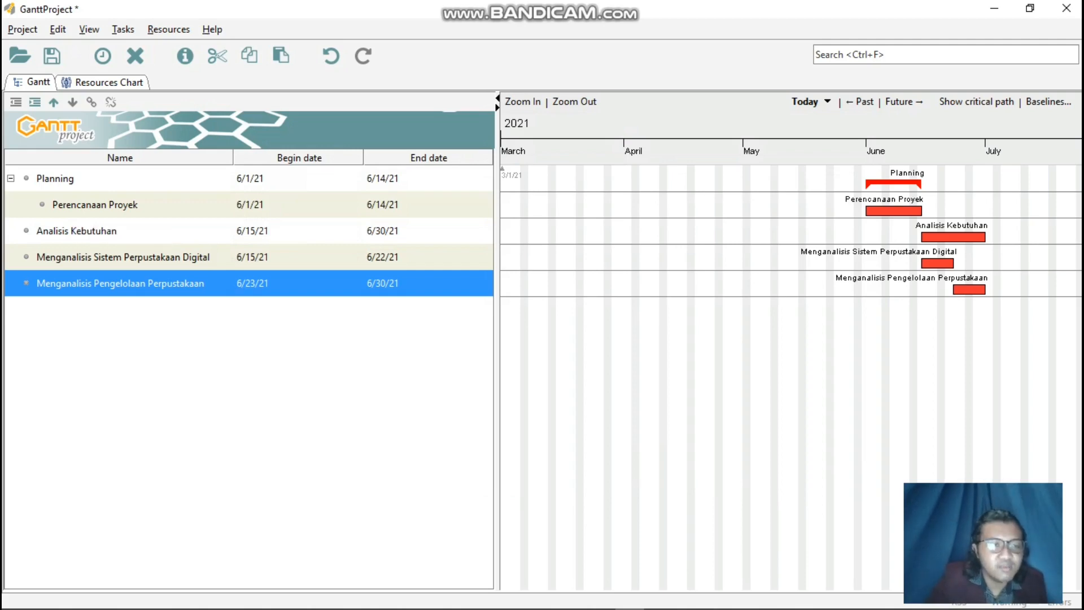
Indent Menganalisis Sistem Perpustakaan Digital and Menganalisis Pengelolaan Perpustakaan so both become subtasks of Analisis Kebutuhan.
right_click(120, 257)
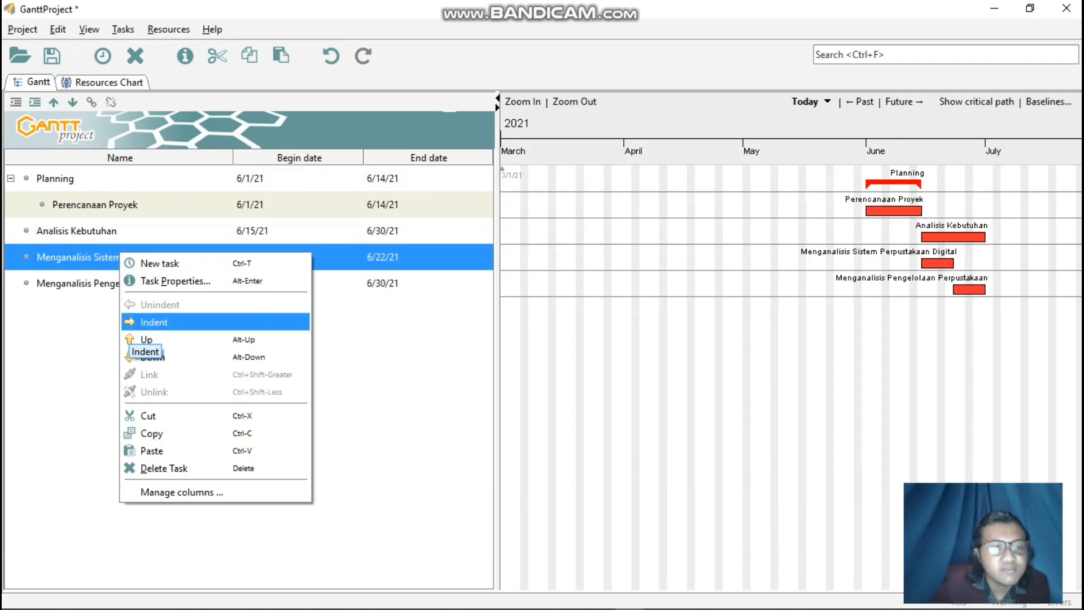
left_click(154, 322)
right_click(152, 282)
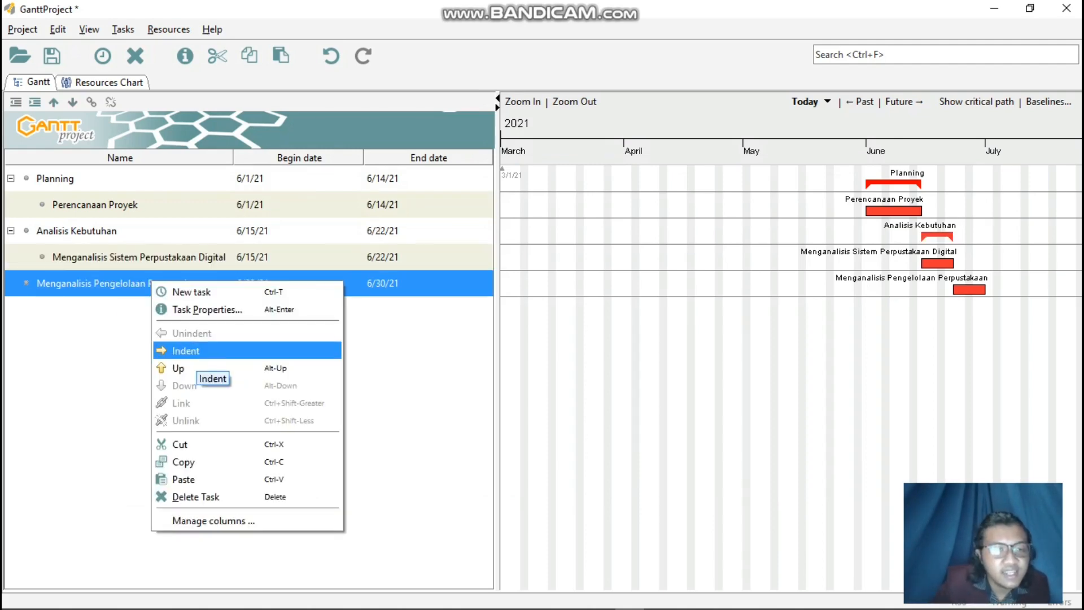
left_click(161, 348)
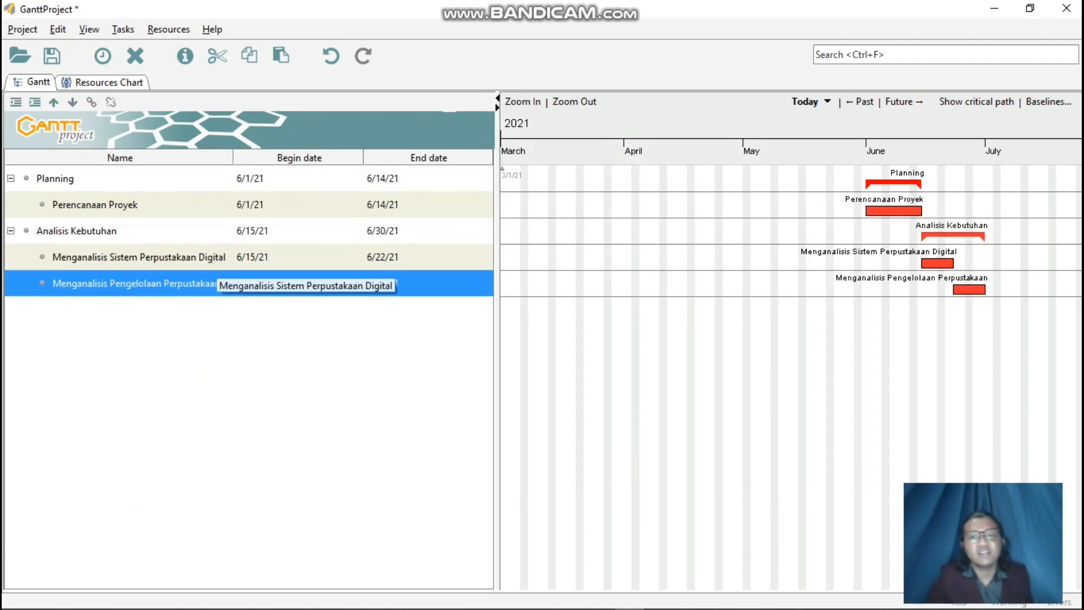
Change the color of the Analisis Kebutuhan summary task to blue in its task properties.
left_click_drag(1014, 339, 992, 339)
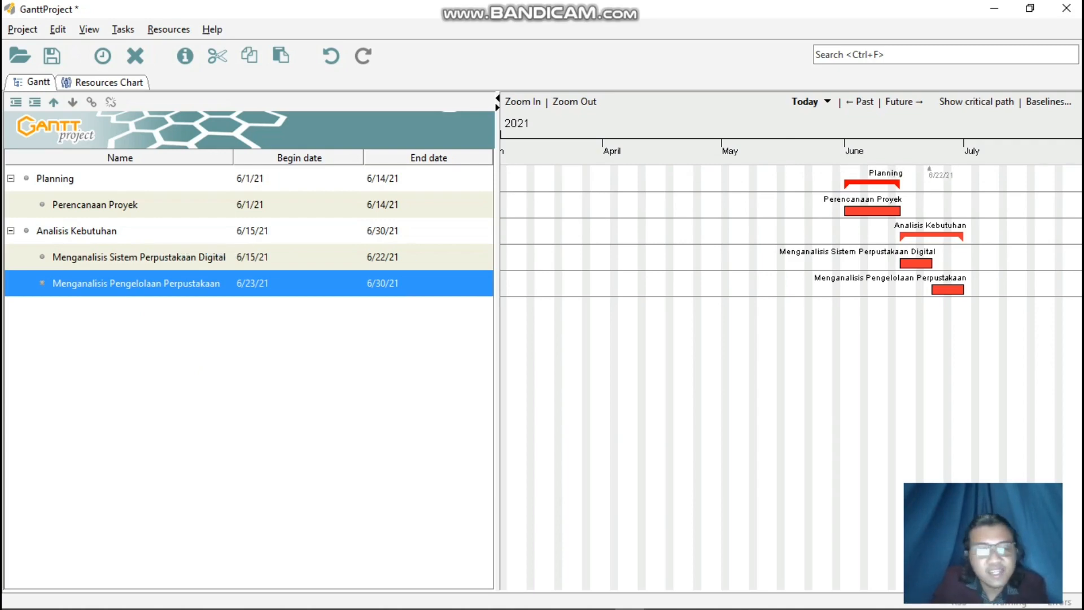
right_click(201, 230)
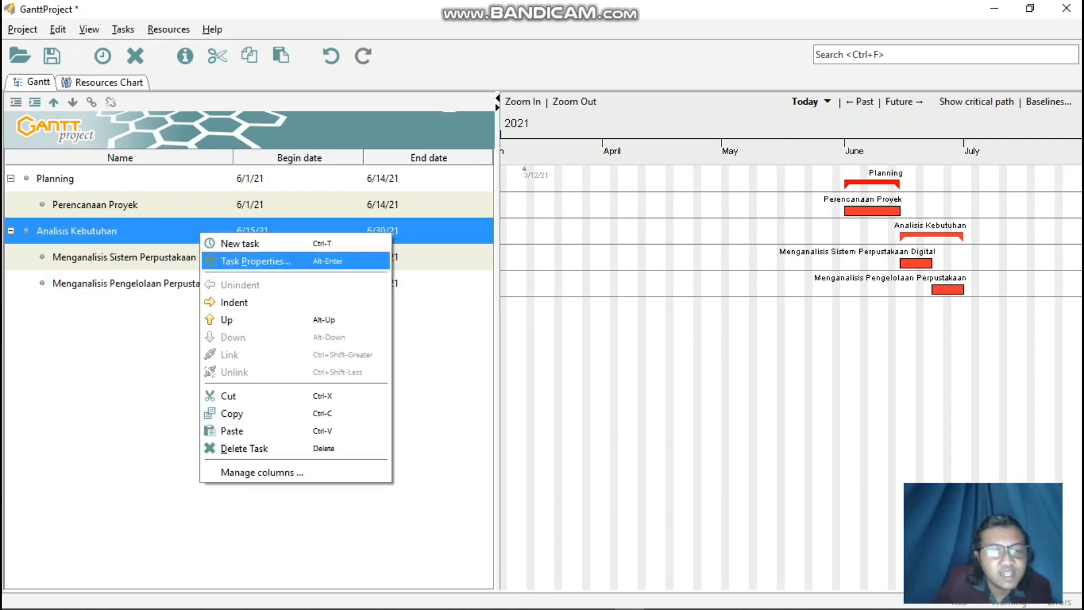
left_click(265, 259)
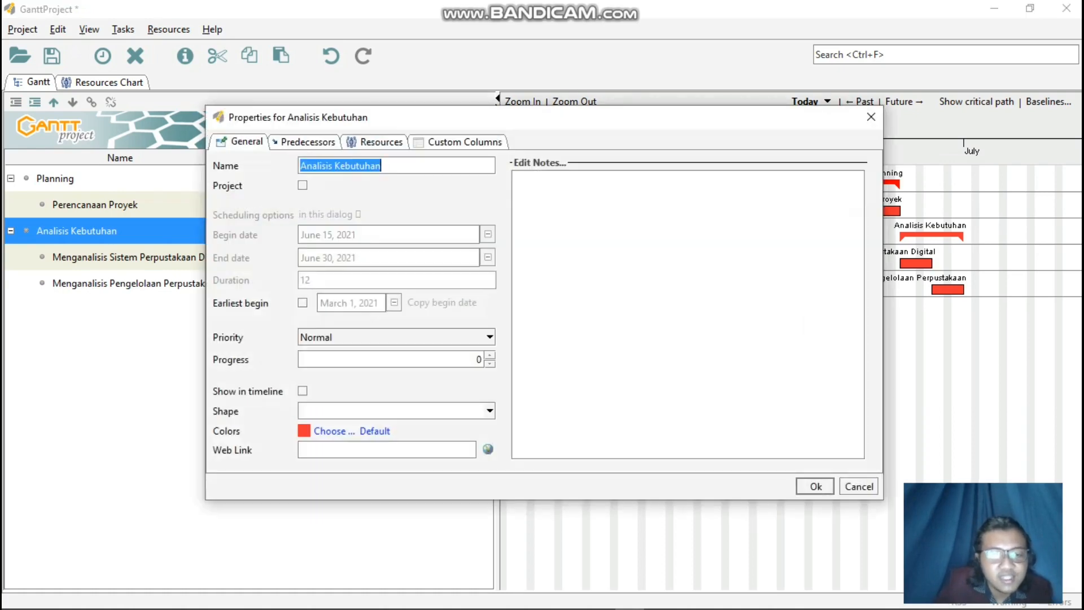
left_click(375, 431)
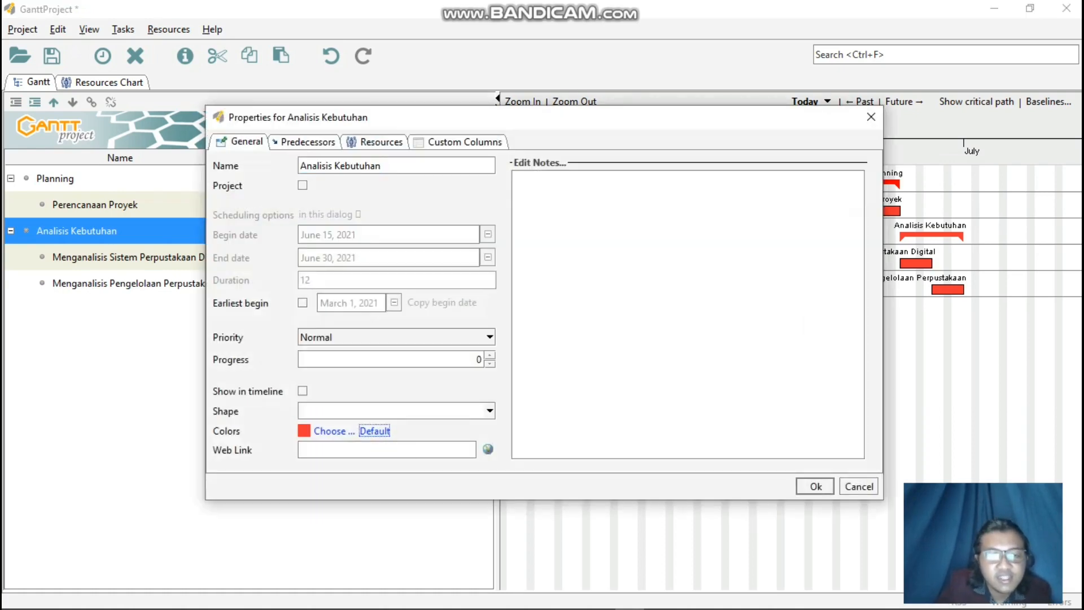
left_click(334, 430)
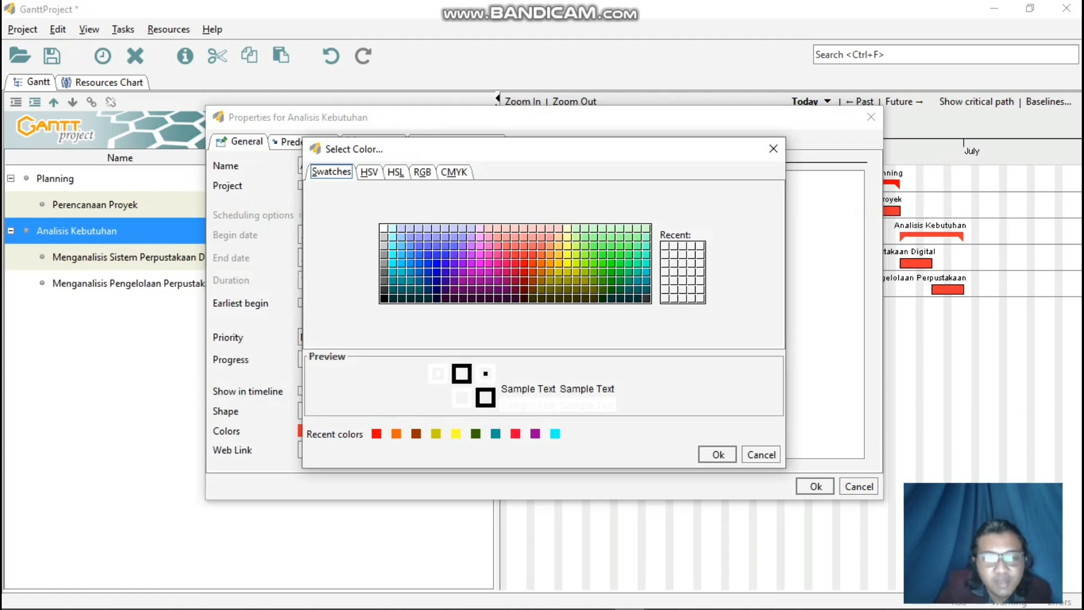
left_click(428, 255)
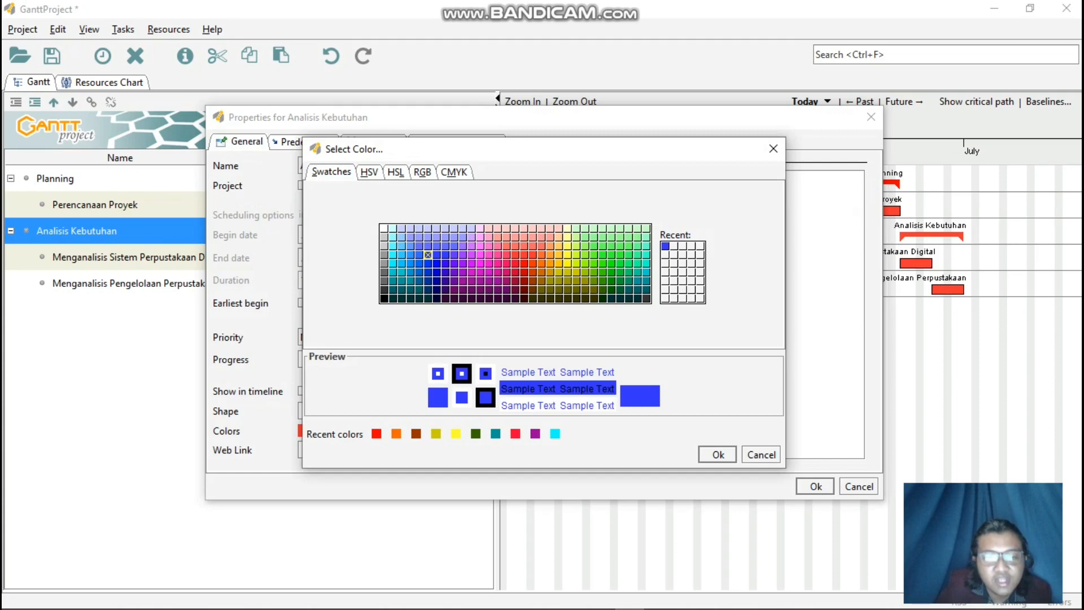
left_click(718, 455)
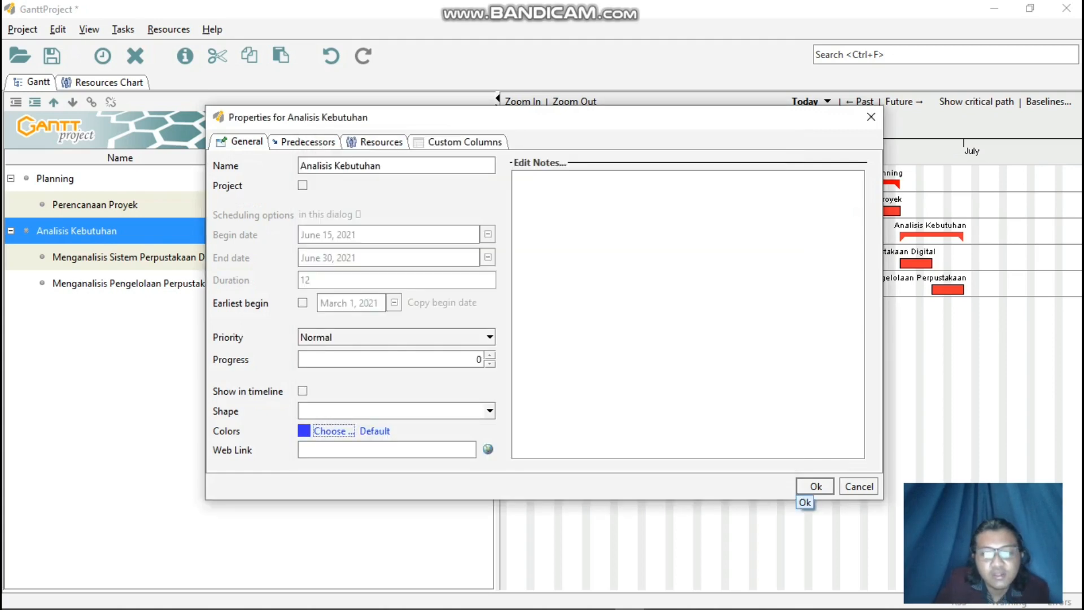
left_click(811, 489)
Color the Menganalisis Sistem Perpustakaan Digital subtask the same blue as its parent task Analisis Kebutuhan.
right_click(391, 261)
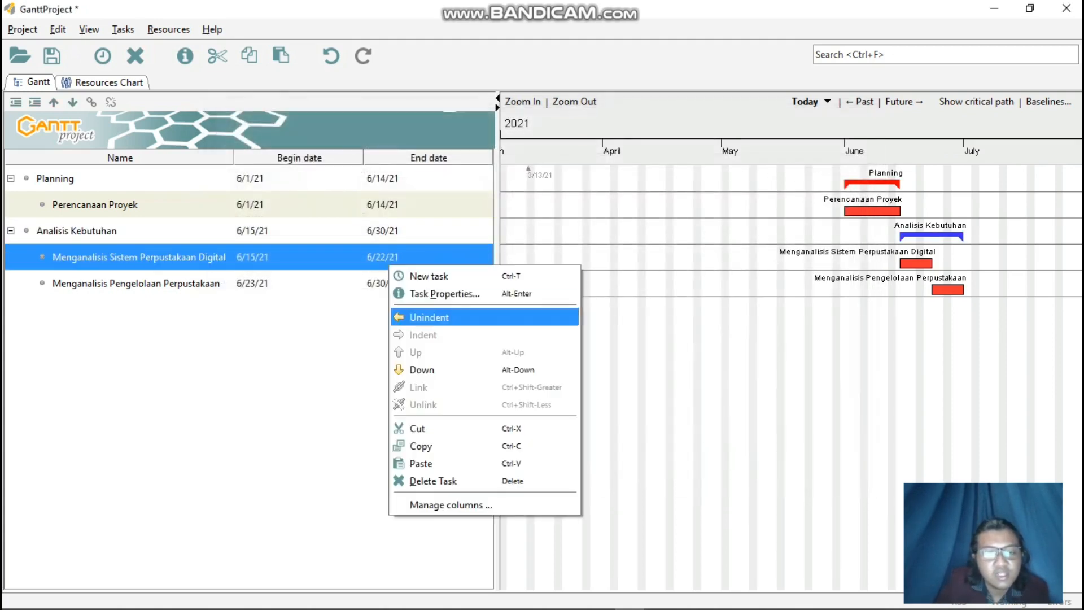
left_click(446, 293)
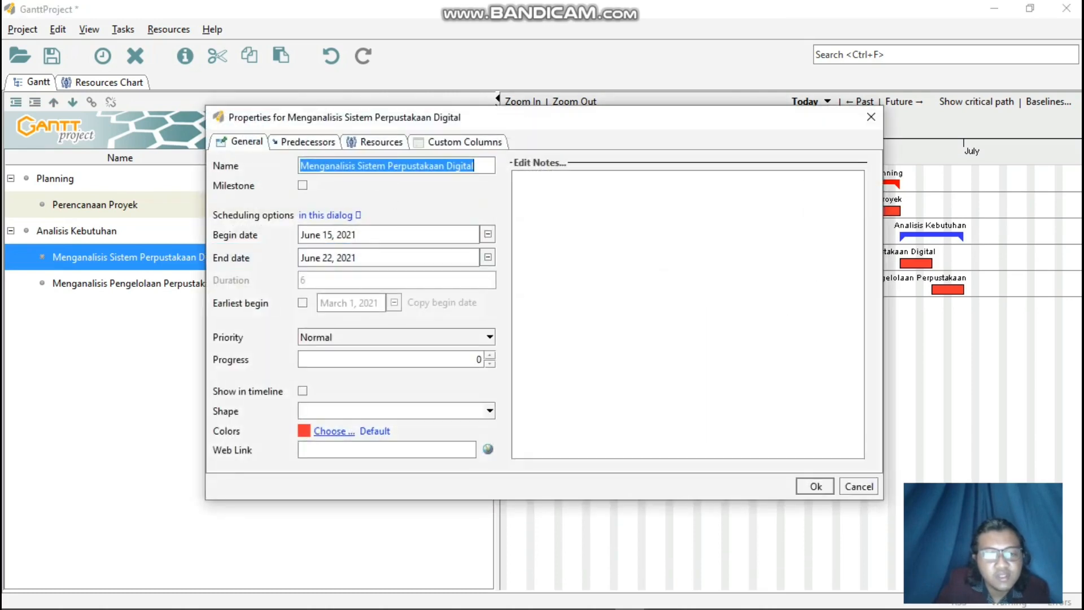
left_click(330, 431)
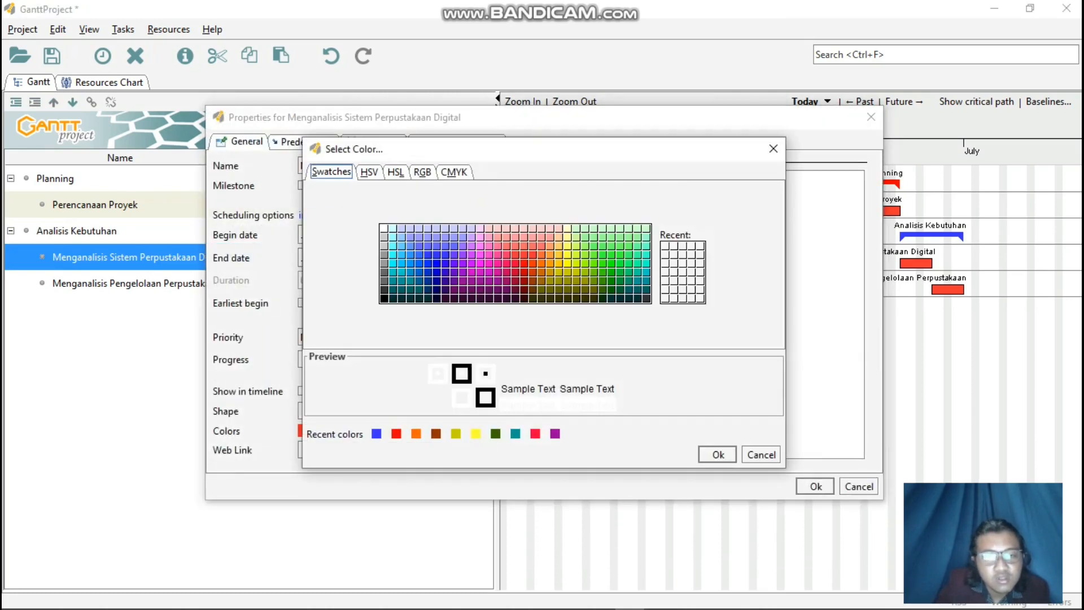
left_click(428, 255)
left_click(717, 455)
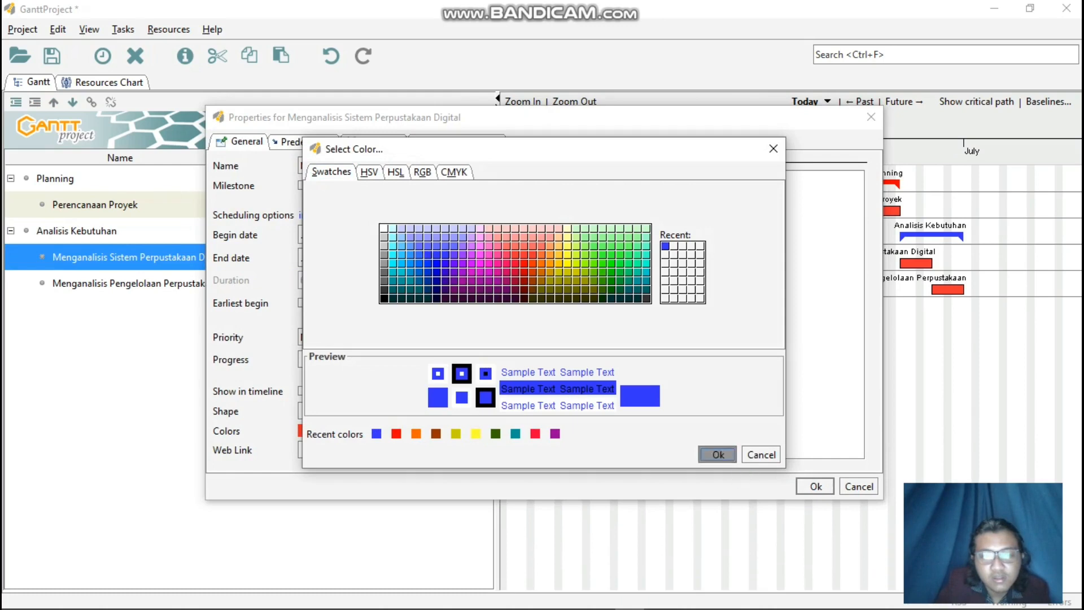
left_click(815, 487)
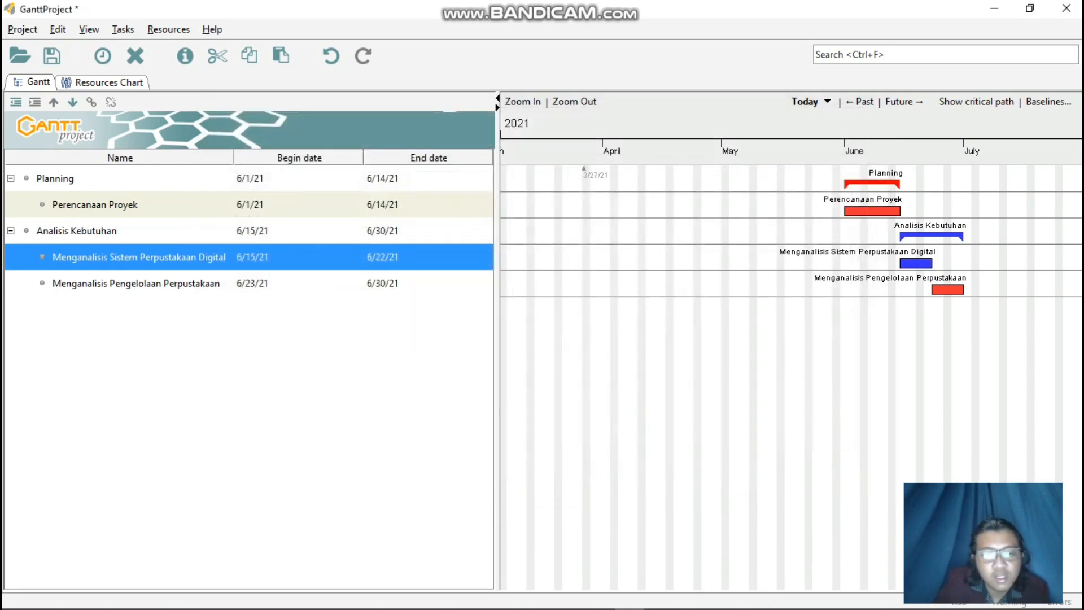
Color the Menganalisis Pengelolaan Perpustakaan subtask the same blue as the other Analisis Kebutuhan tasks.
right_click(322, 283)
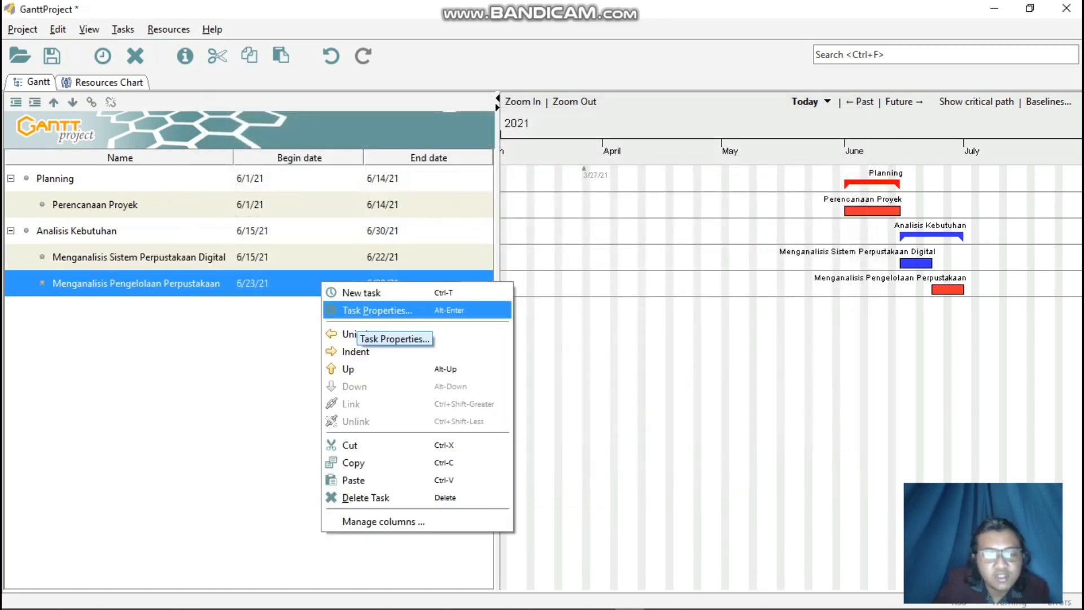
left_click(373, 310)
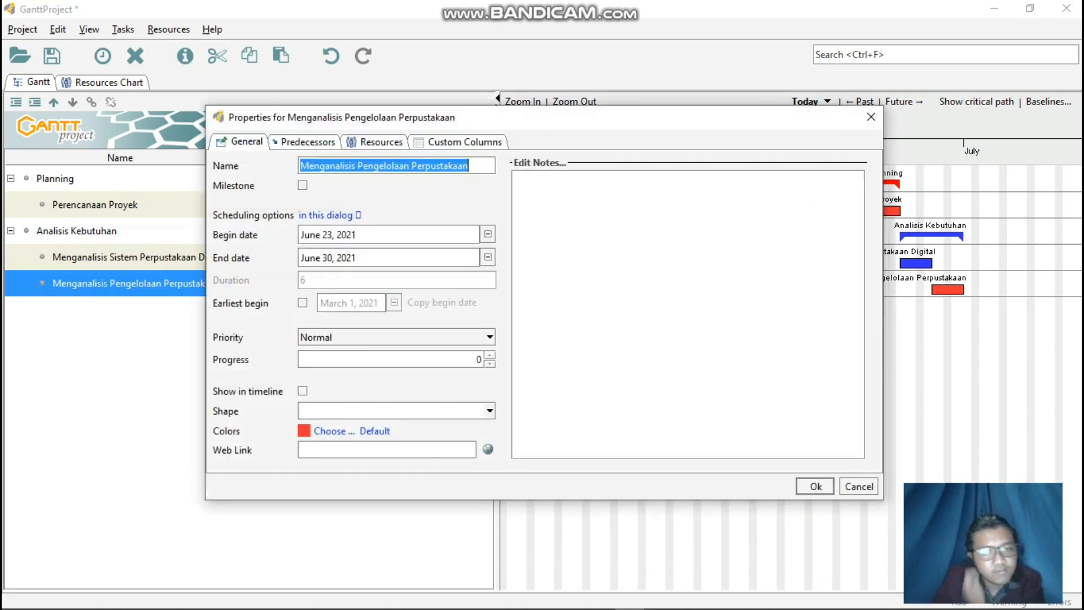
left_click(333, 431)
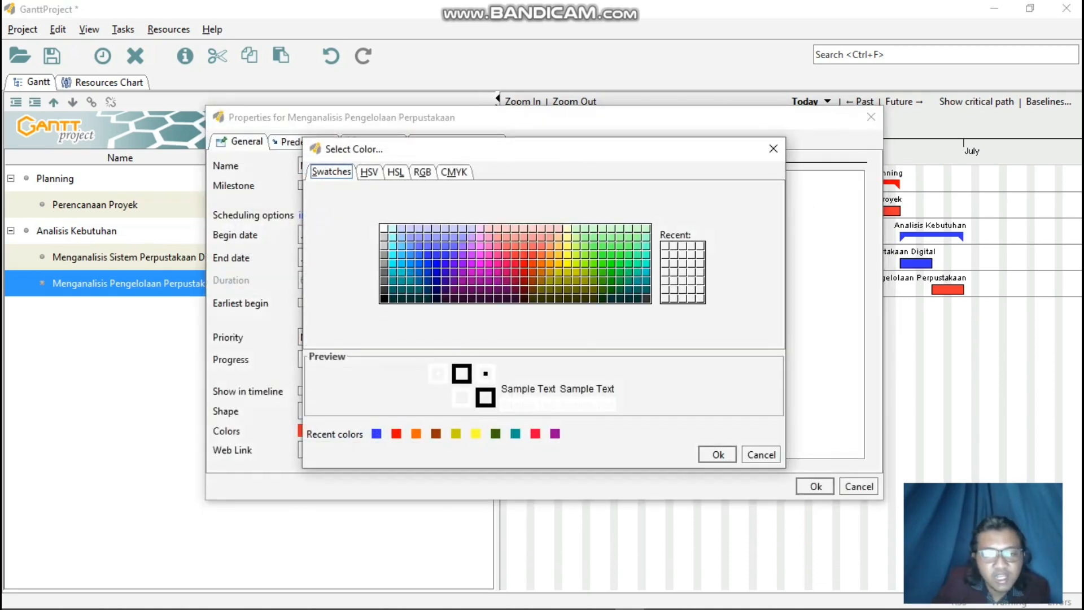
left_click(428, 254)
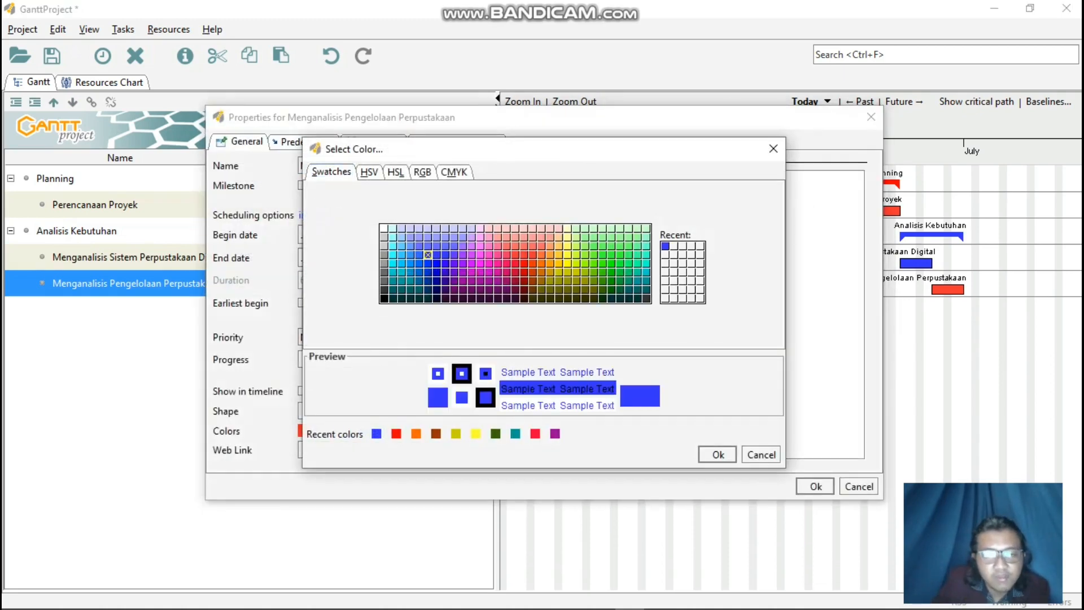
left_click(718, 455)
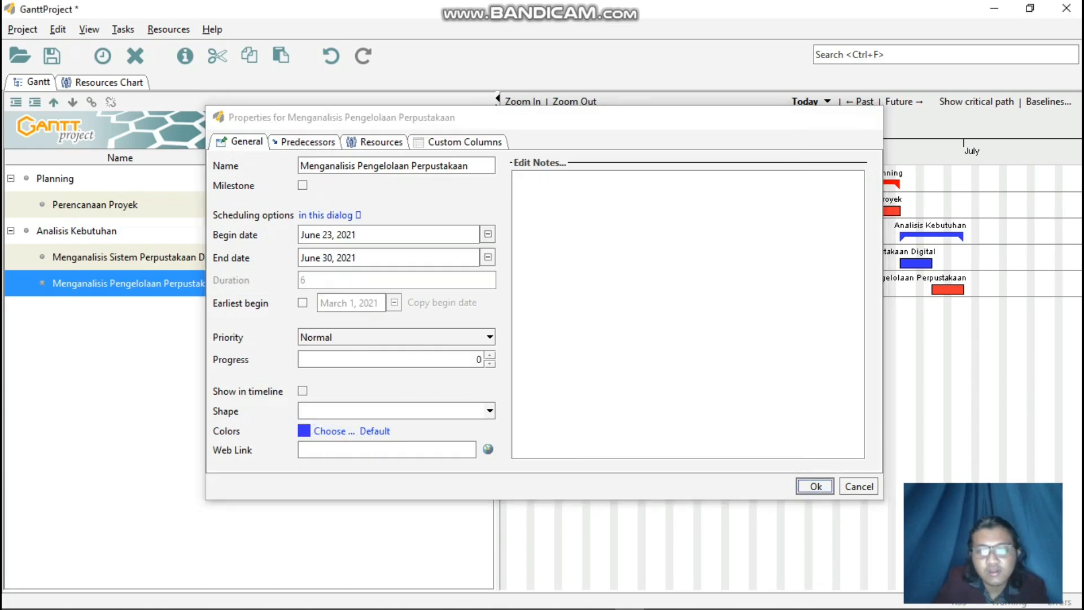
left_click(816, 486)
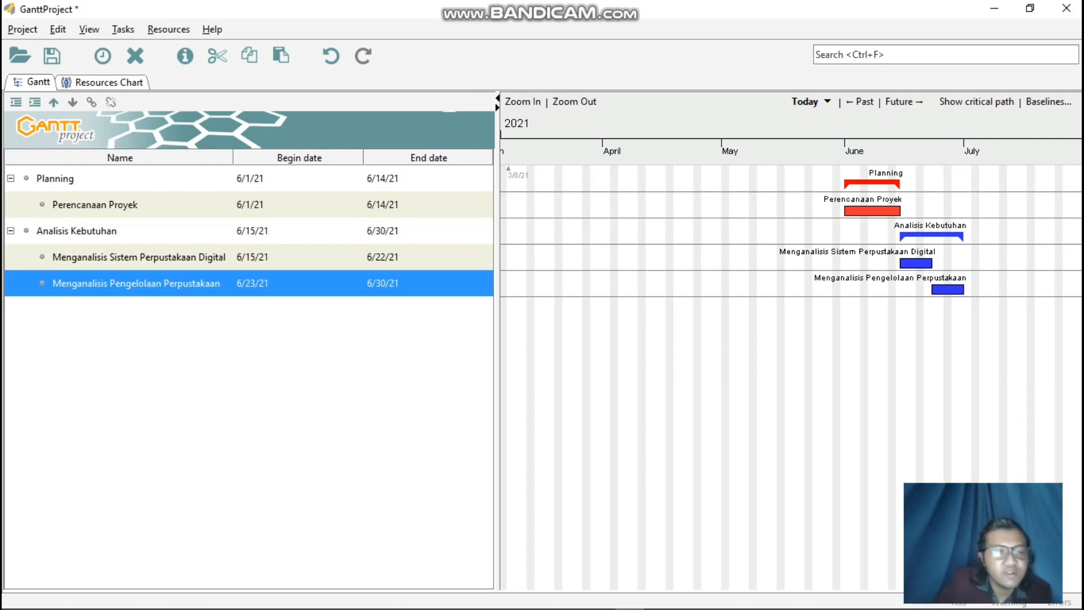
Add a new task below Menganalisis Pengelolaan Perpustakaan and name it Studi Kelayakan in its task properties.
right_click(233, 321)
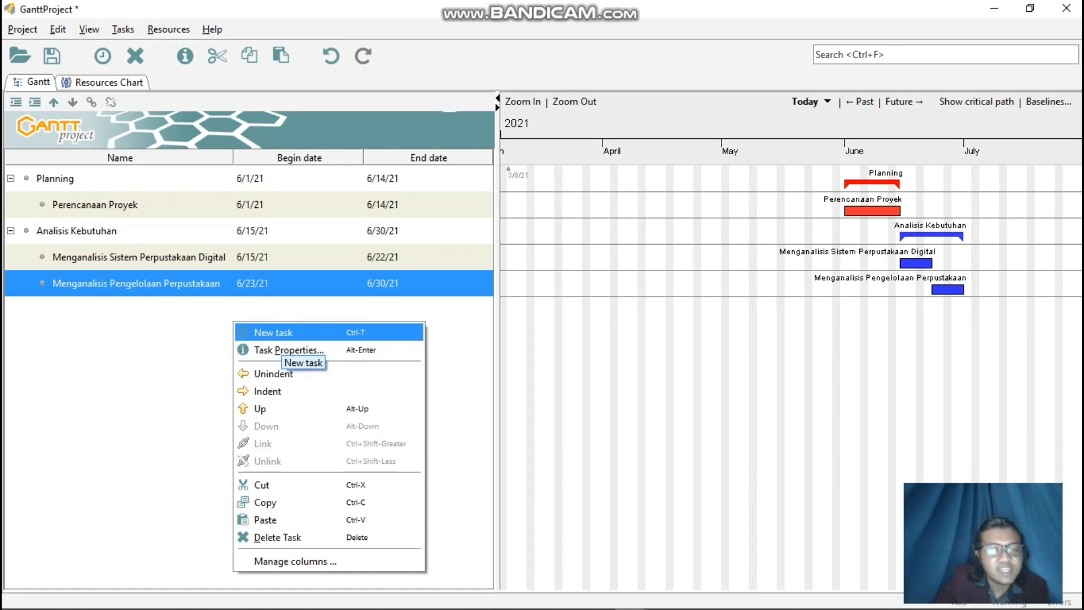
left_click(280, 333)
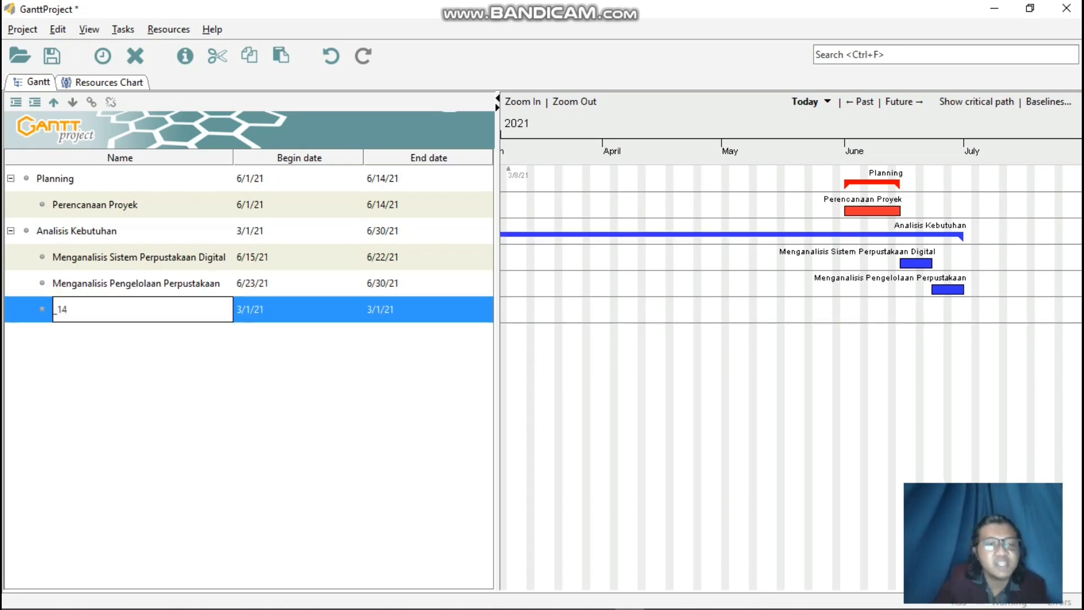
key("Return")
right_click(82, 309)
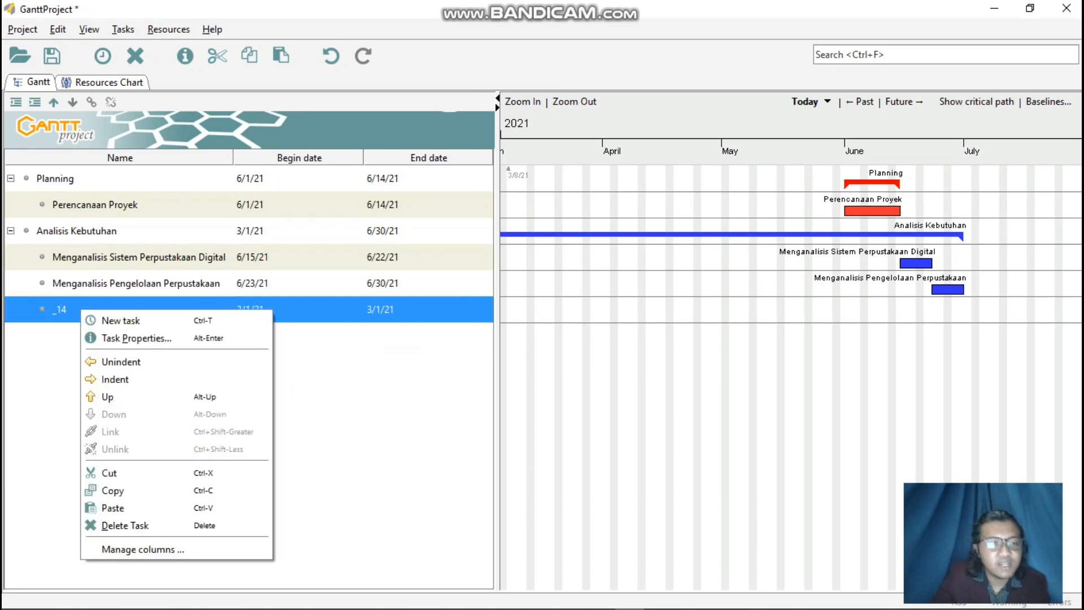
left_click(124, 337)
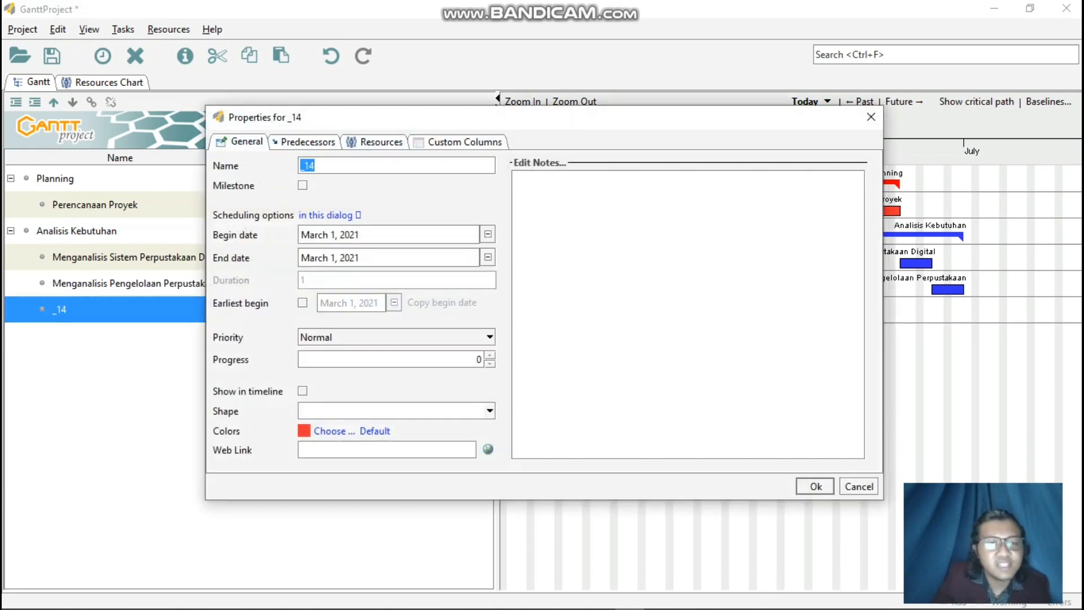
type("Stu")
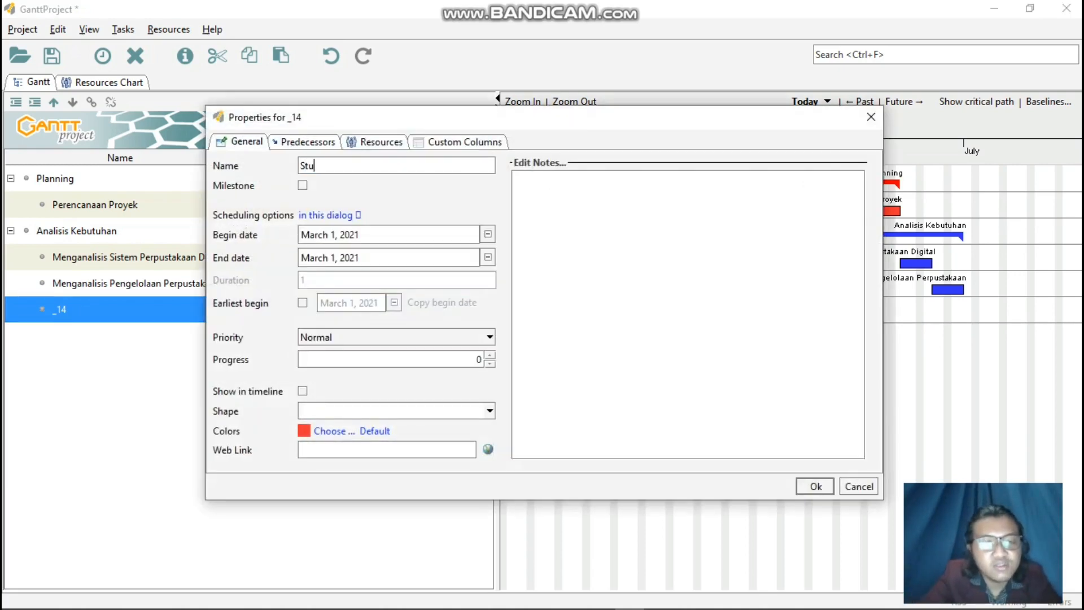
type("di Kelay")
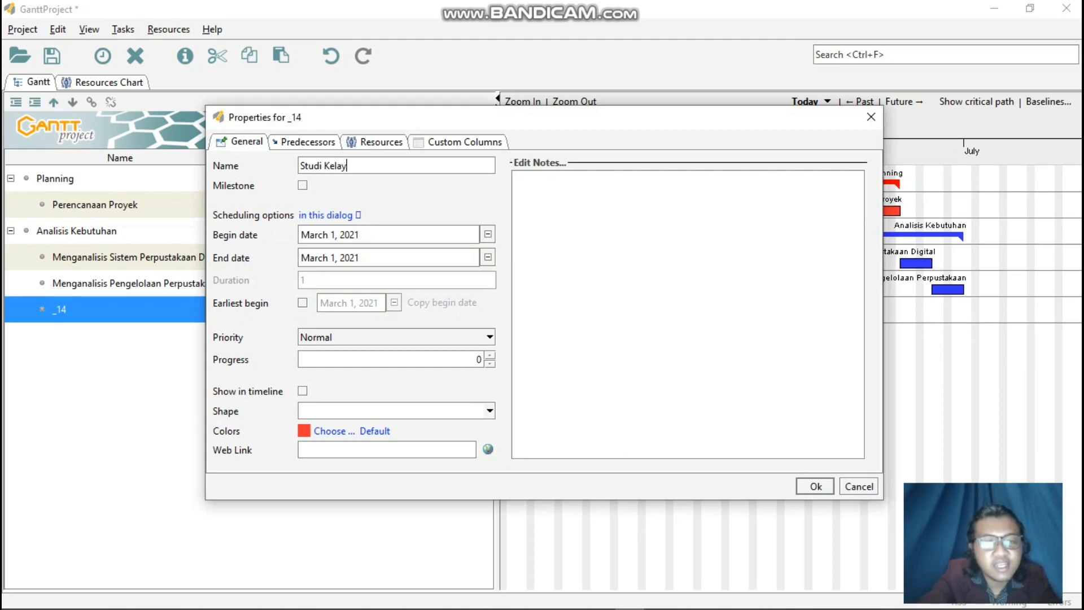
type("akan")
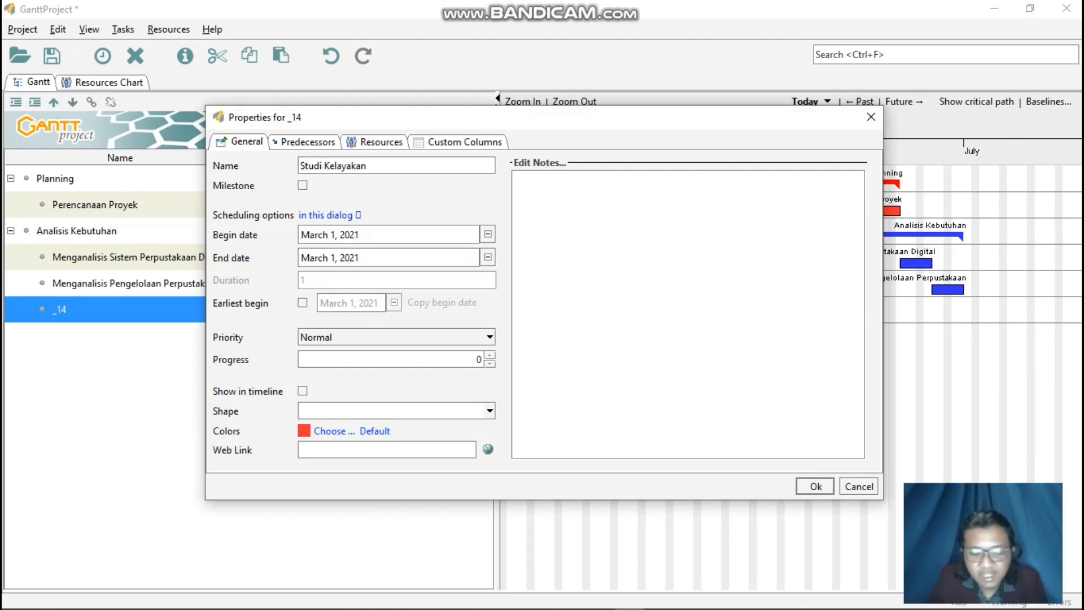
Set the Studi Kelayakan task to begin on July 1, 2021 and end on July 7, 2021.
left_click(487, 234)
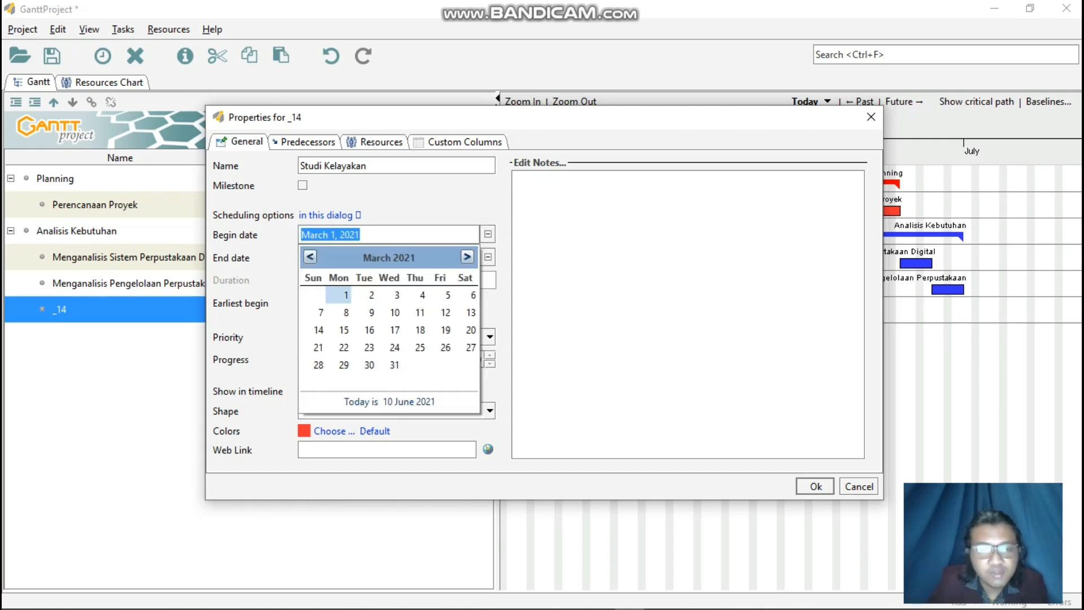
left_click(467, 257)
left_click(467, 257)
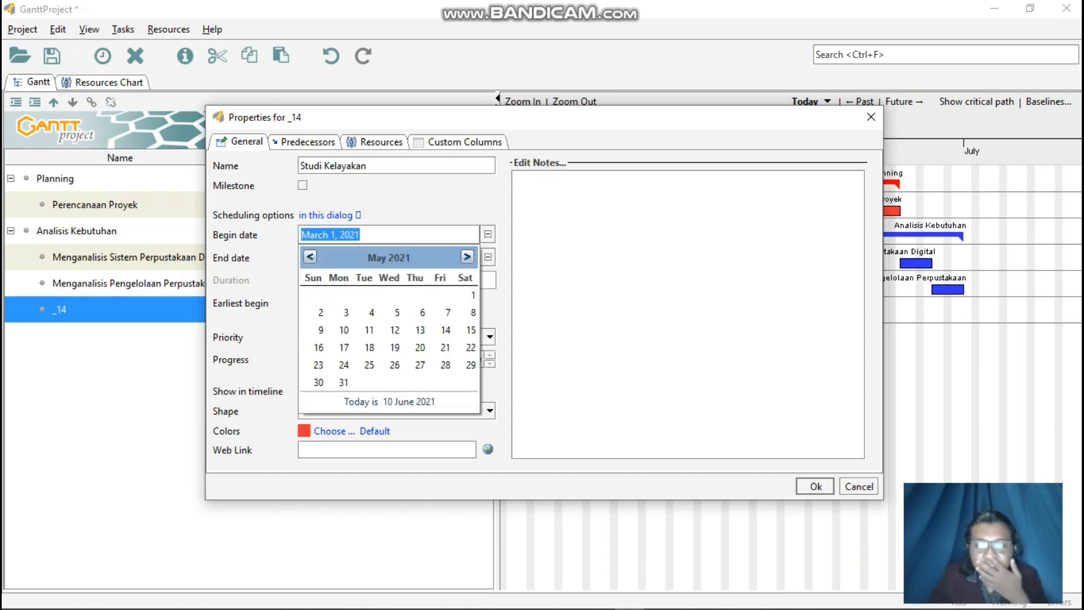
left_click(467, 257)
left_click(467, 257)
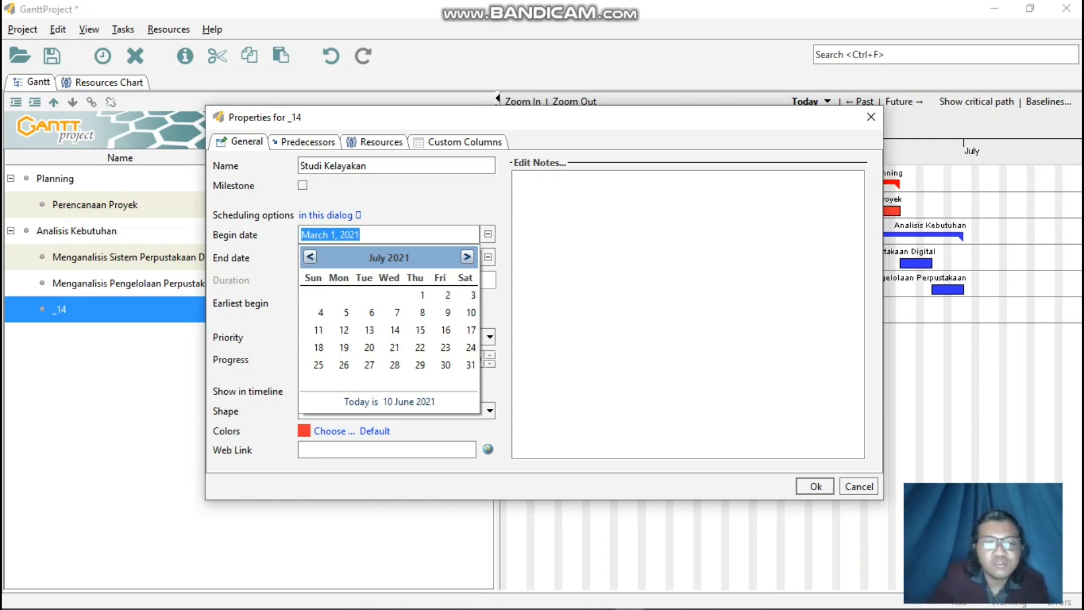
left_click(423, 295)
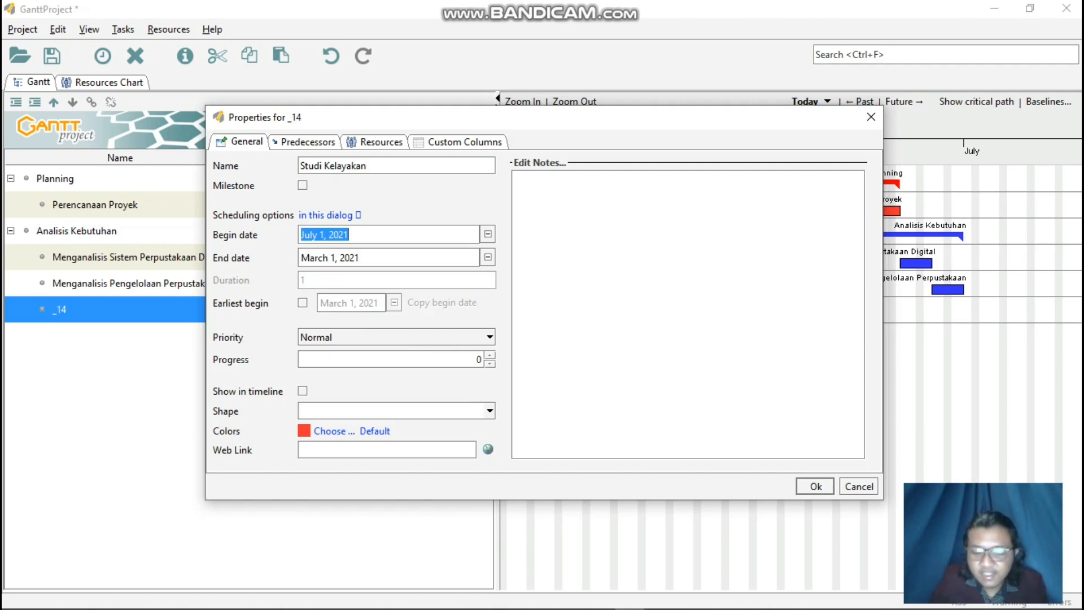
left_click(349, 257)
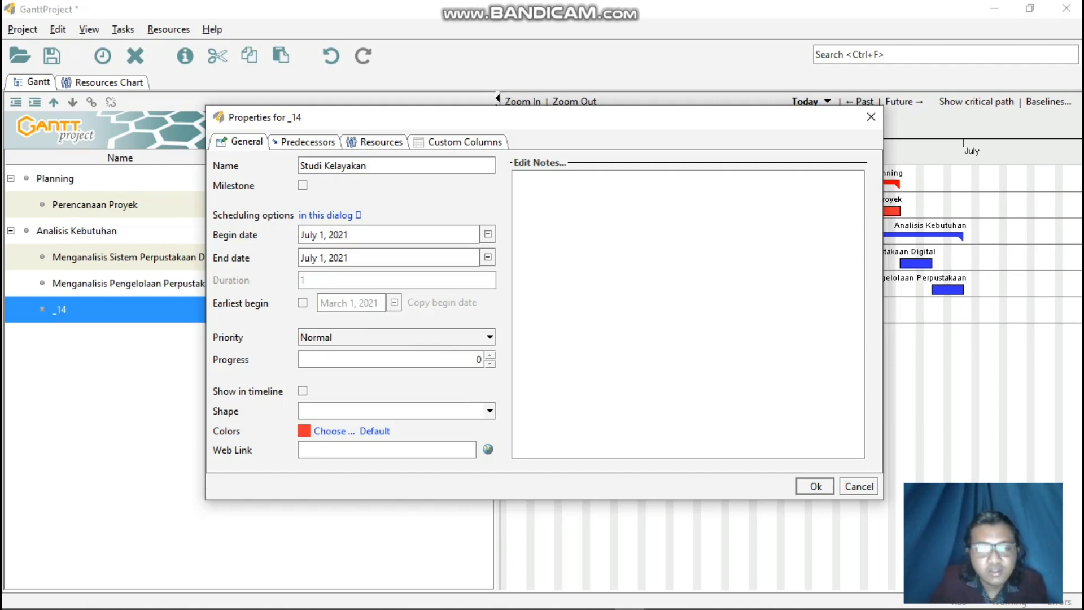
left_click(488, 258)
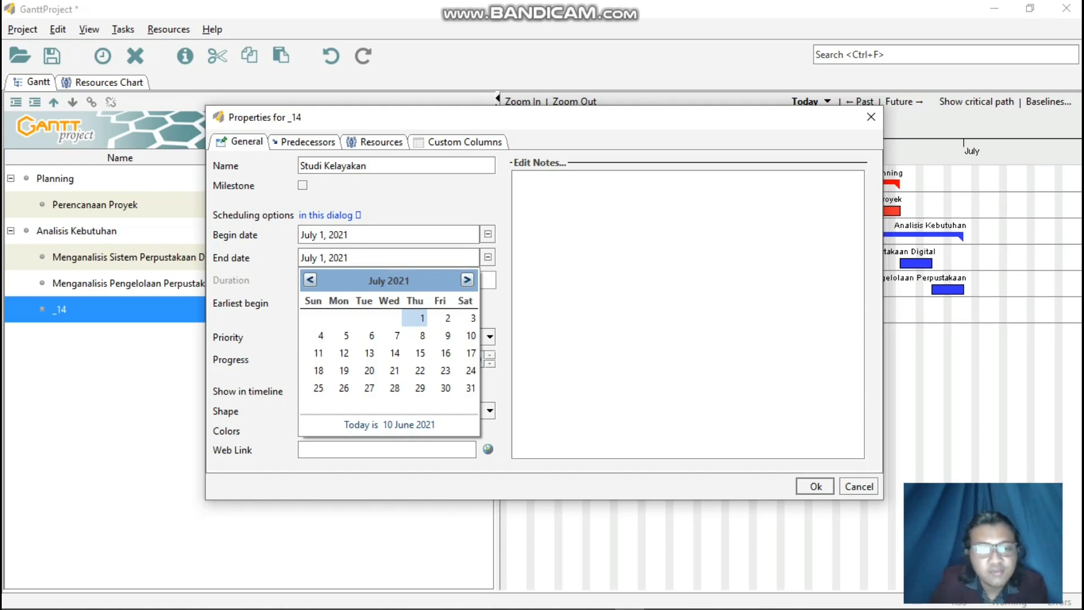
left_click(397, 335)
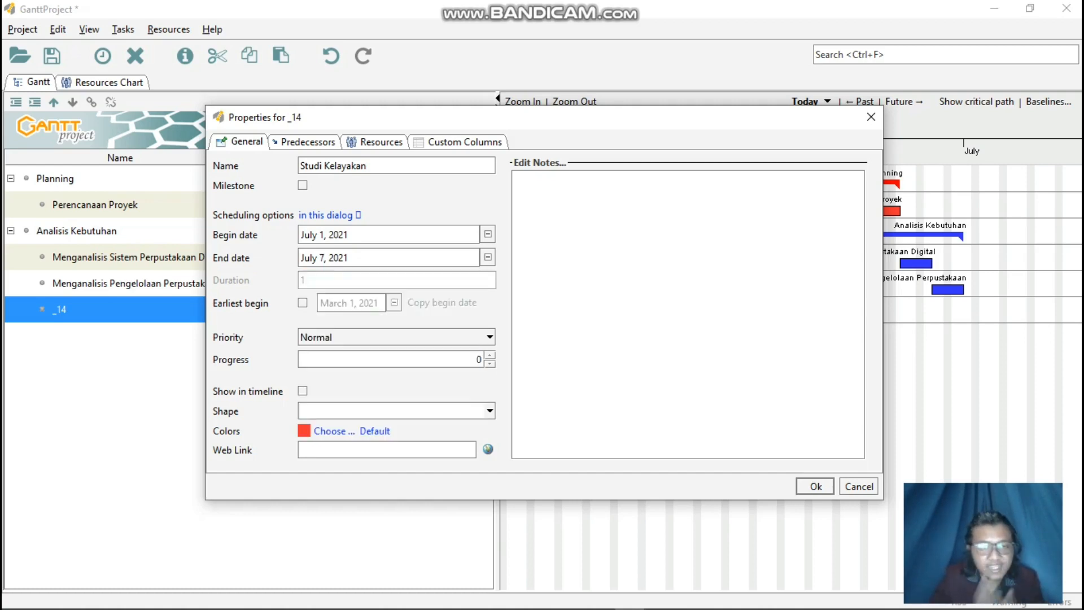
Color the Studi Kelayakan task pink and unindent it out of Analisis Kebutuhan to the top level.
left_click(333, 430)
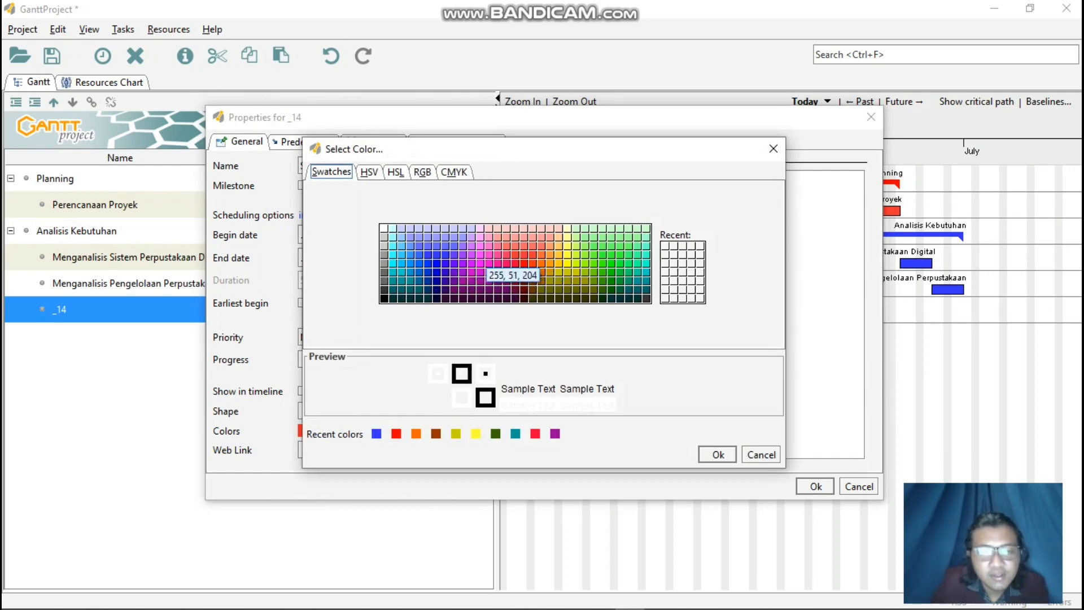
left_click(481, 255)
left_click(718, 455)
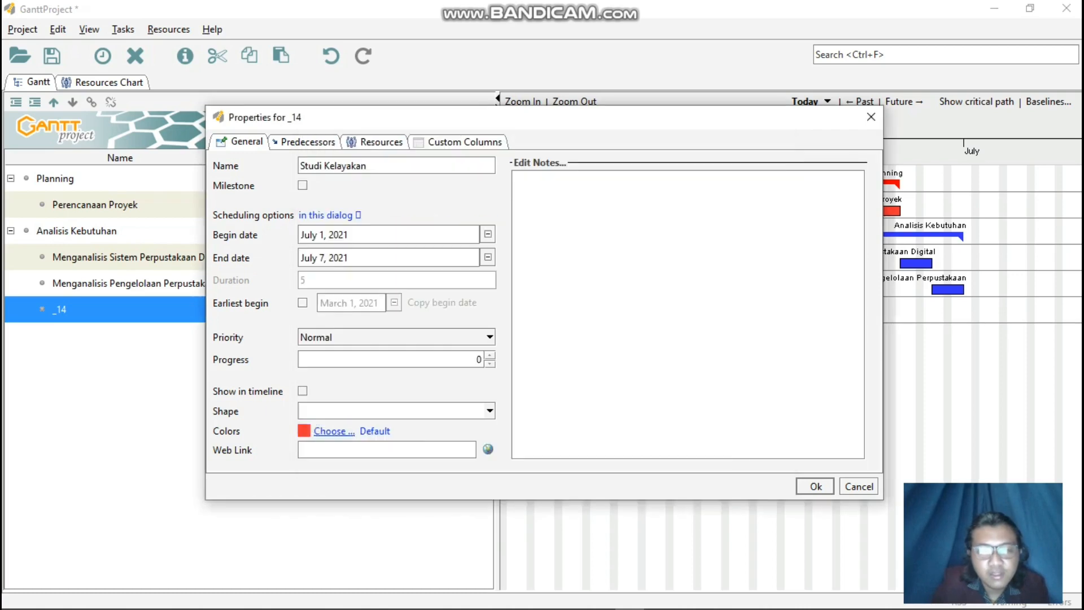
left_click(815, 486)
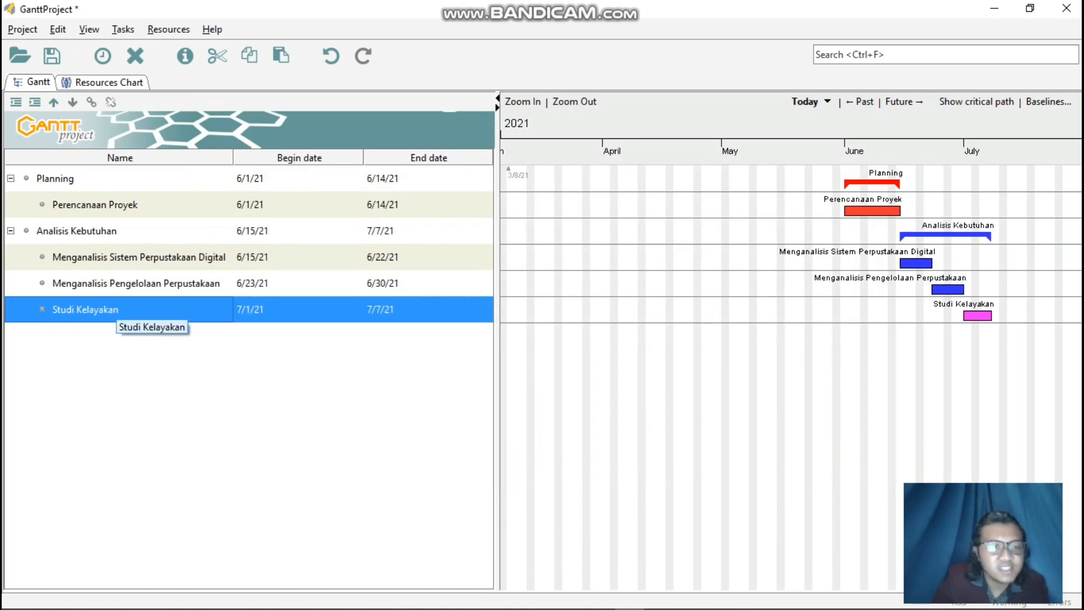
right_click(115, 311)
left_click(141, 362)
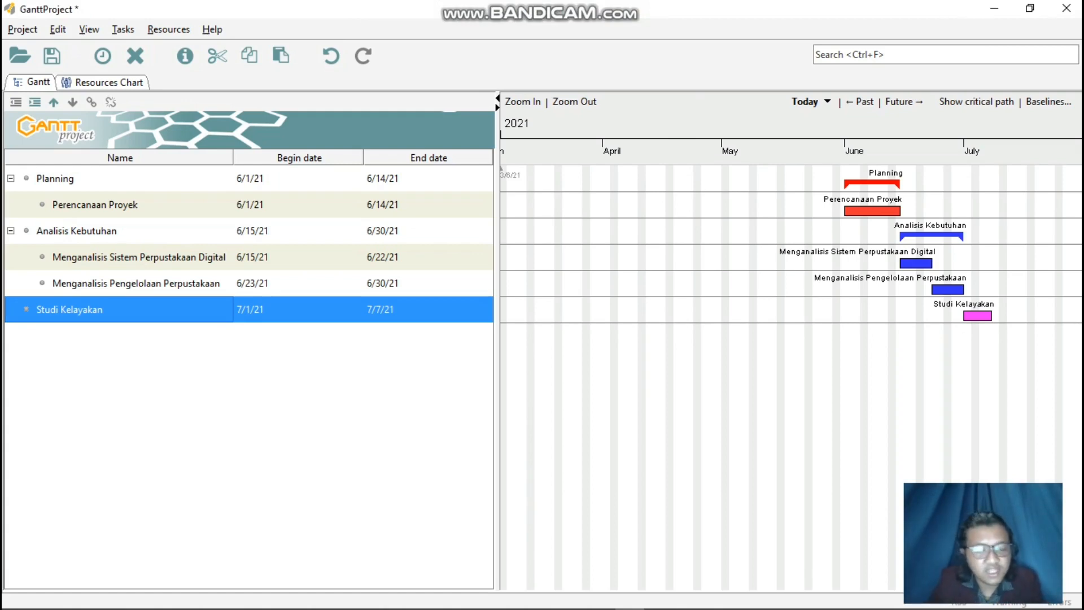
Add a new top-level task named Desain Aplikasi below Studi Kelayakan.
right_click(141, 360)
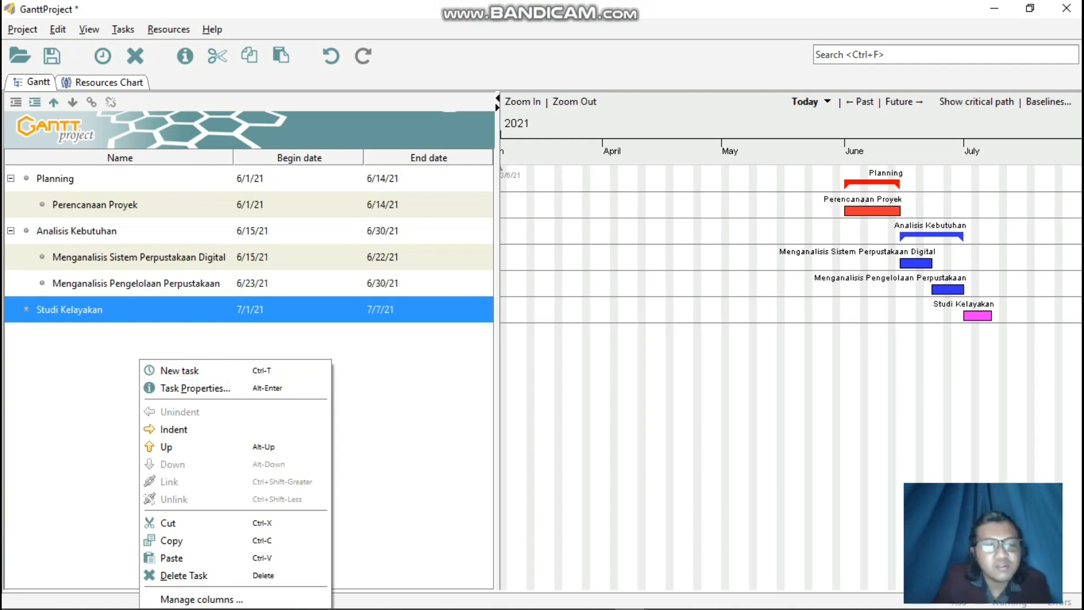
left_click(217, 371)
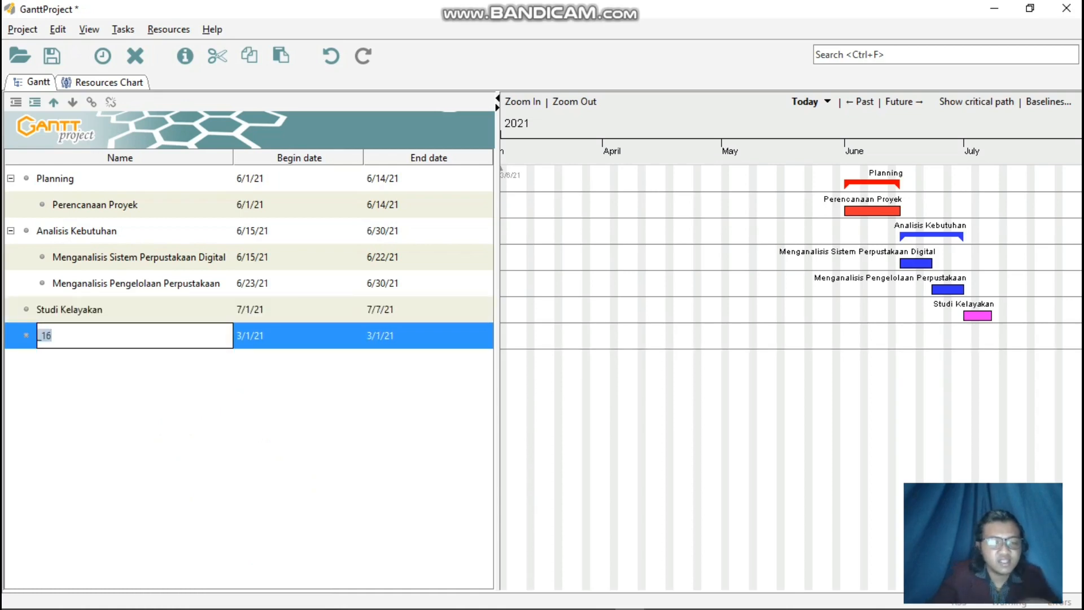
type("Desa")
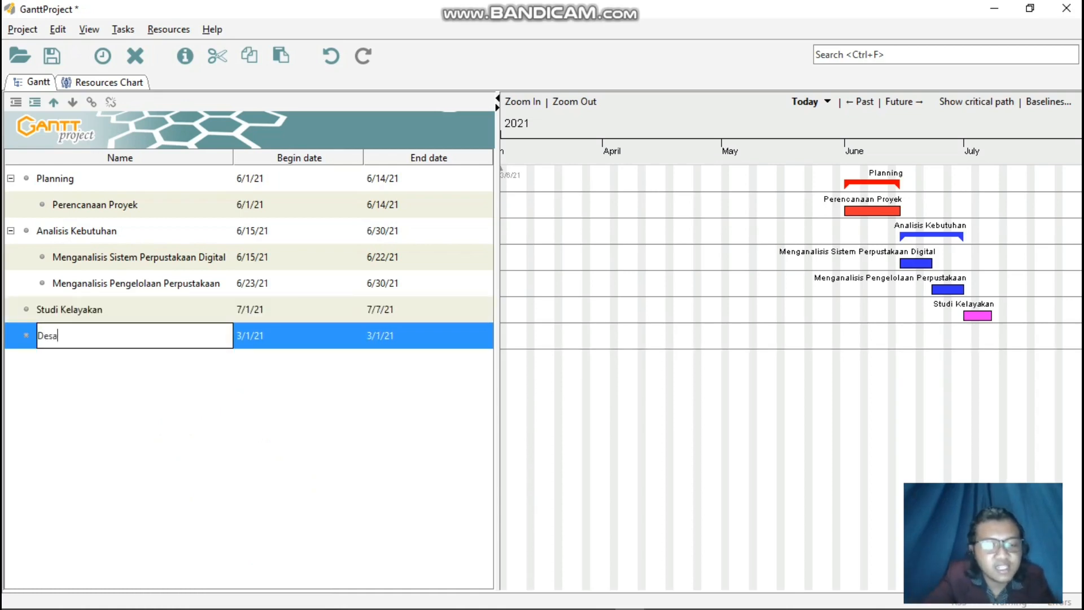
type("in Aplikasi")
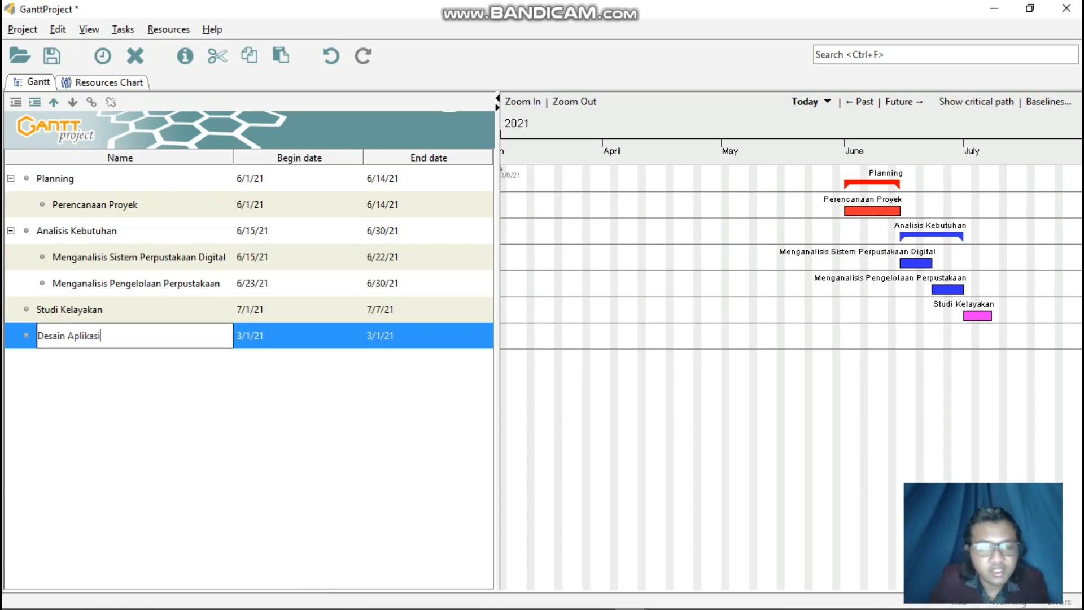
key("Return")
Set the Desain Aplikasi task to begin on July 8, 2021 and end on August 4, 2021 in its properties.
right_click(261, 328)
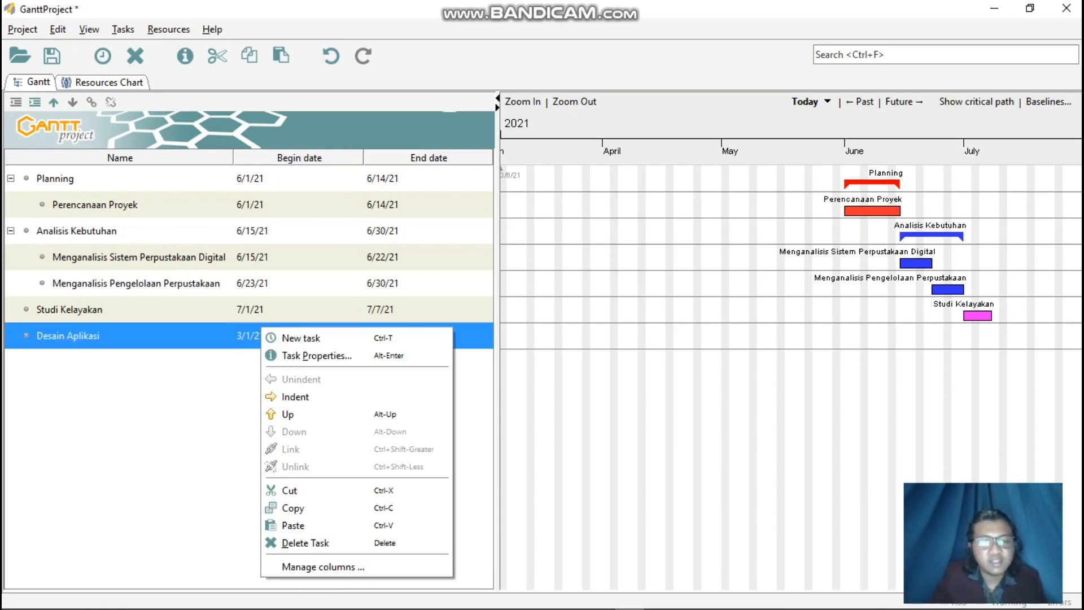
left_click(308, 354)
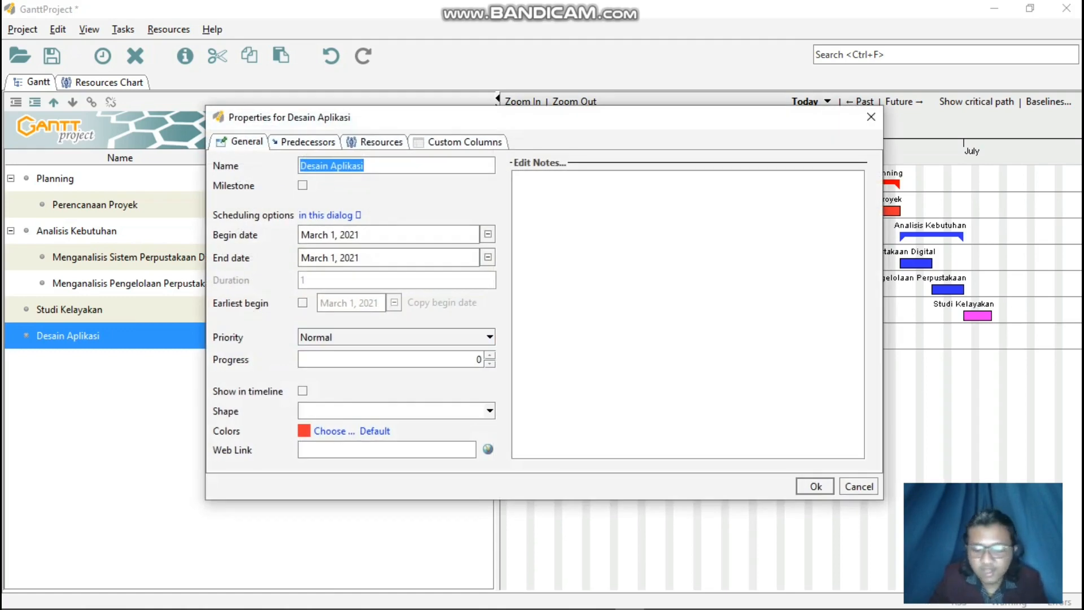
left_click(487, 235)
left_click(467, 257)
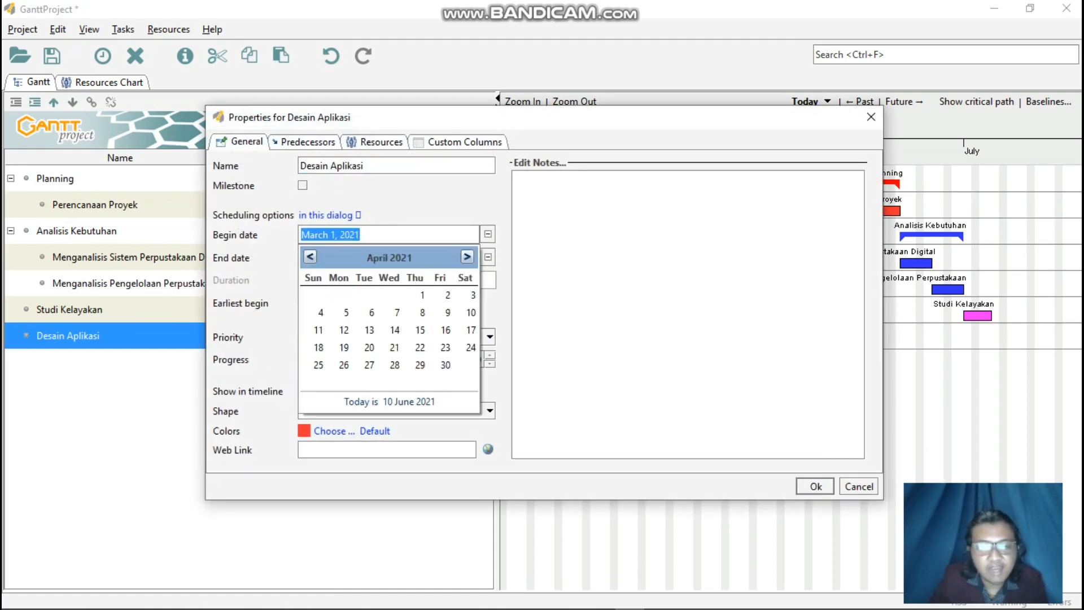
left_click(467, 256)
left_click(467, 256)
left_click(467, 257)
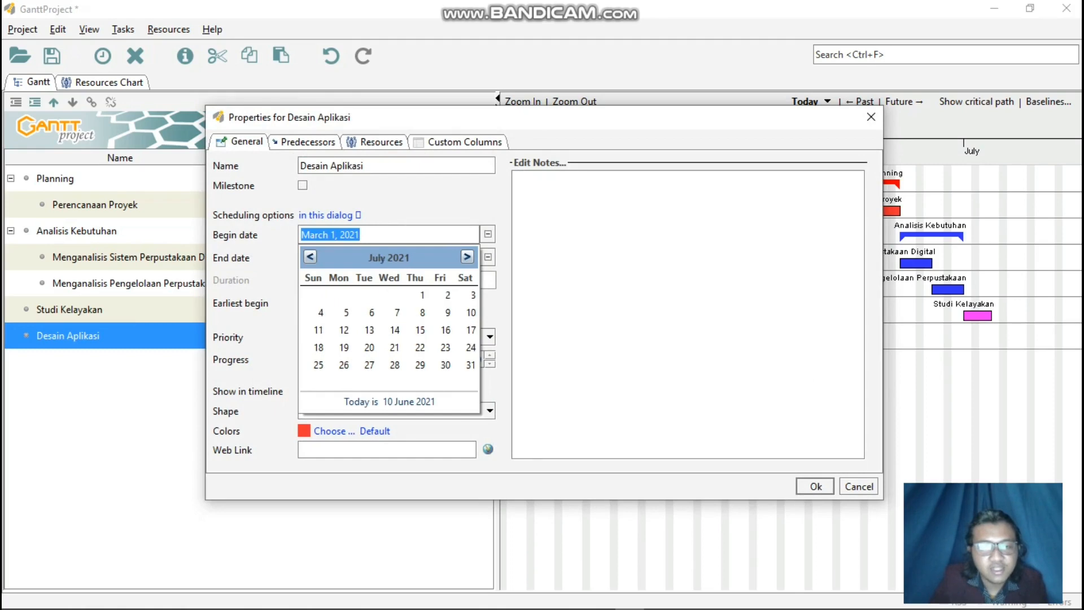
left_click(422, 313)
left_click(487, 258)
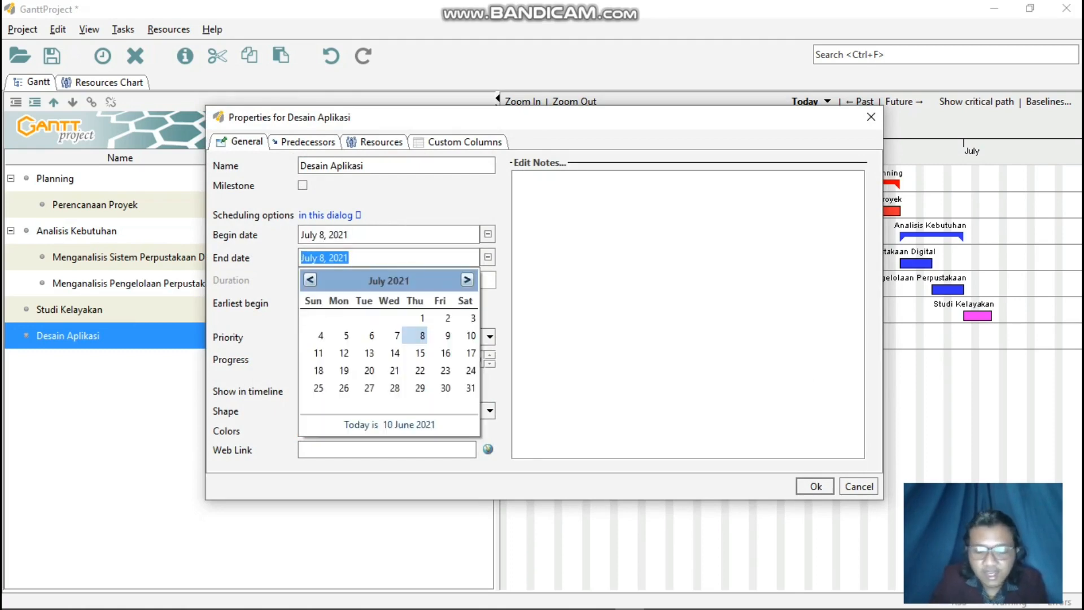
left_click(467, 280)
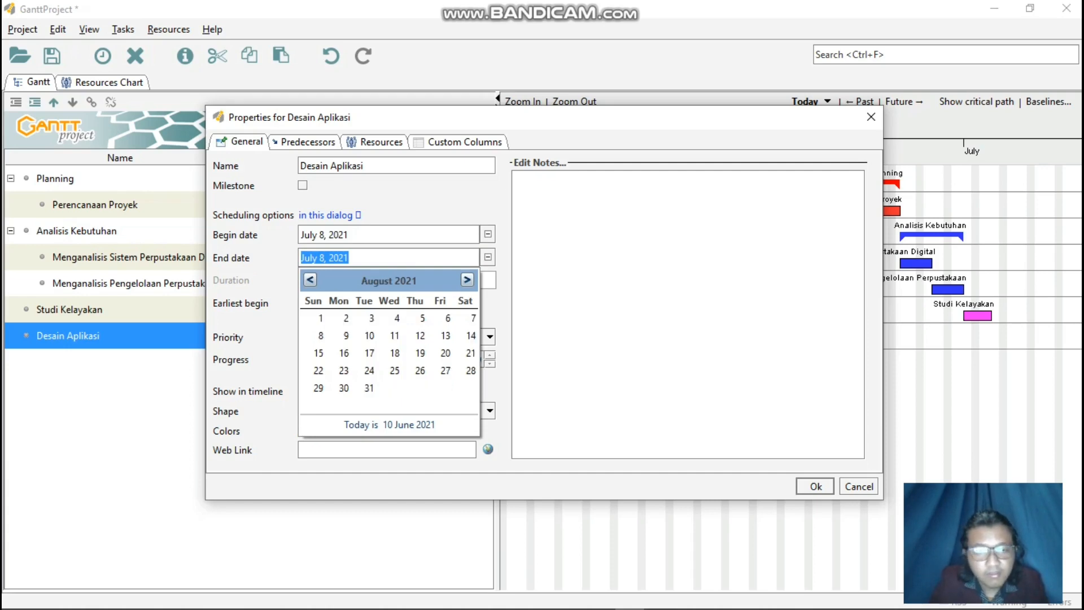
left_click(397, 318)
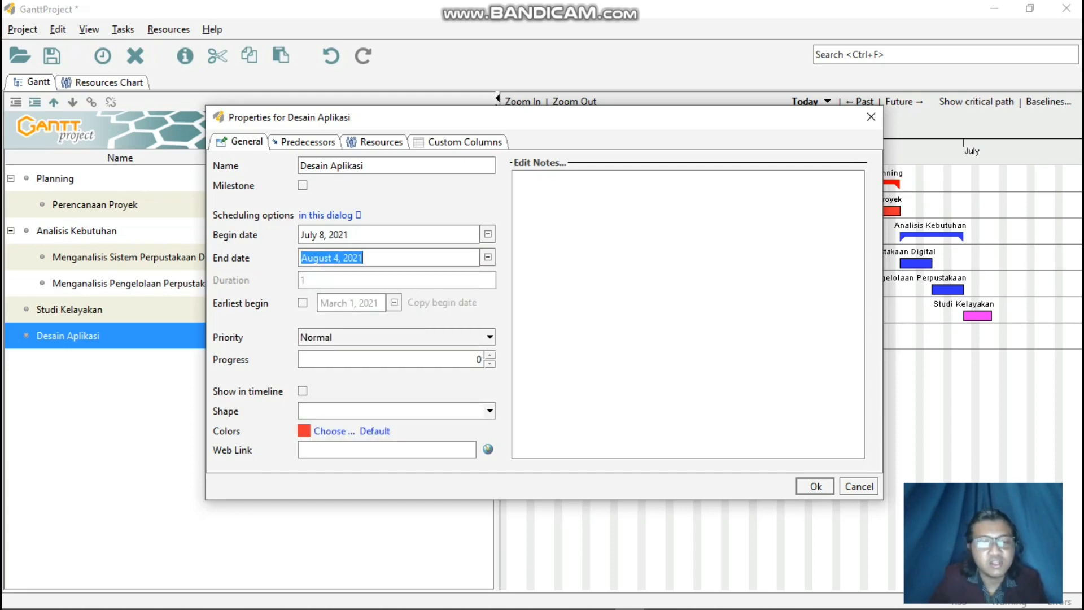
Change the color of the Desain Aplikasi task to light cyan and apply its task properties.
left_click(334, 431)
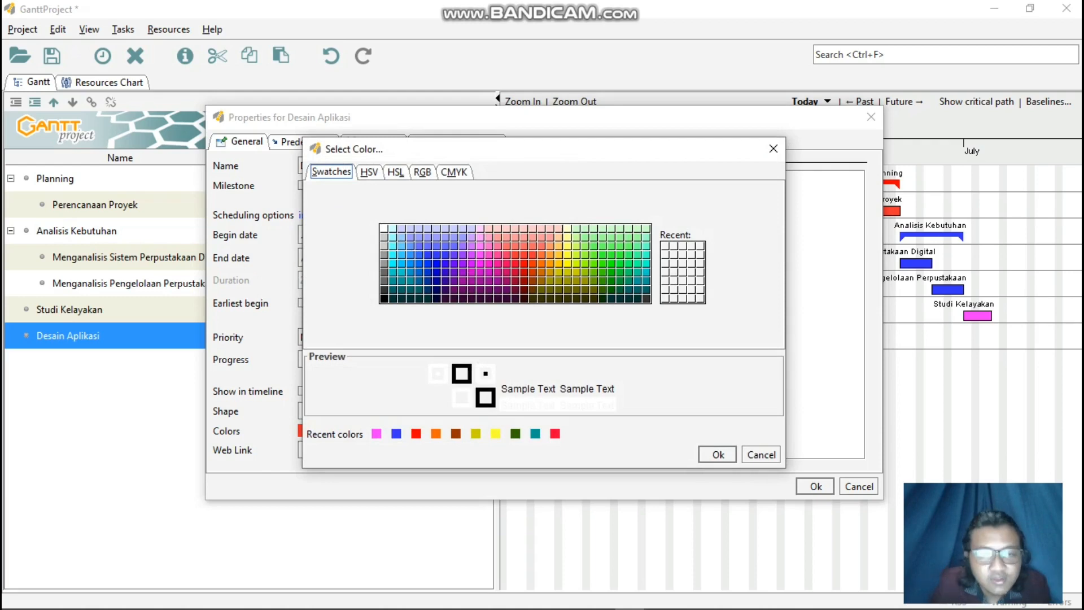
left_click(393, 255)
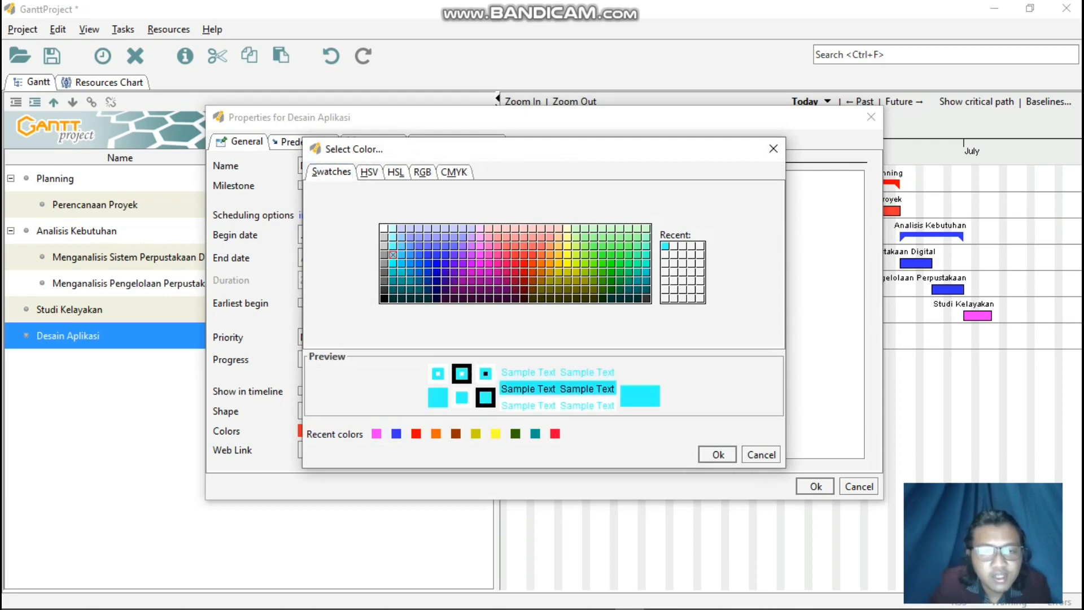
left_click(718, 455)
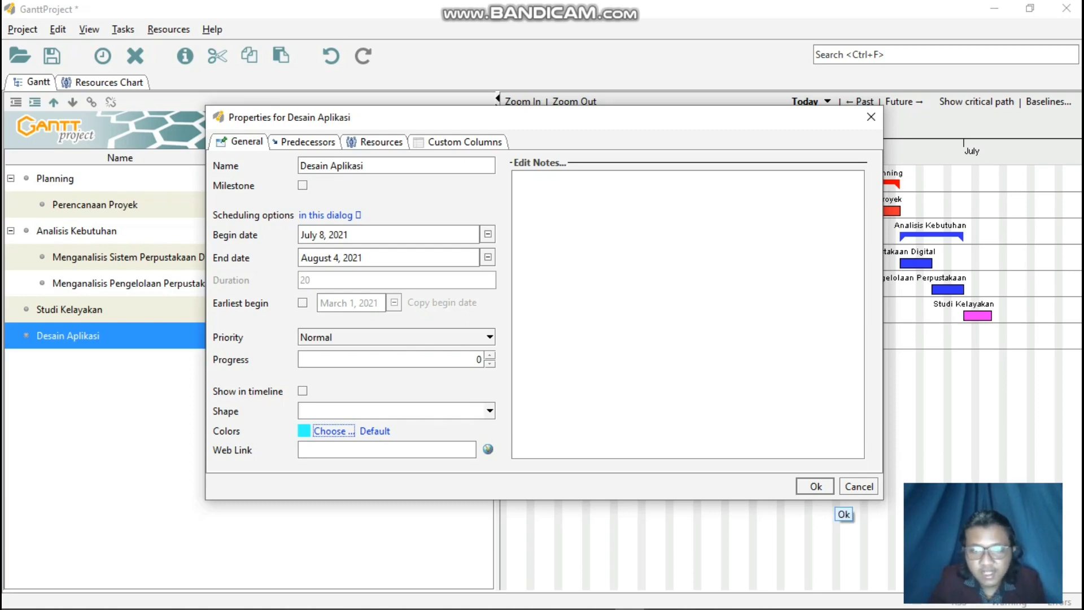
left_click(828, 490)
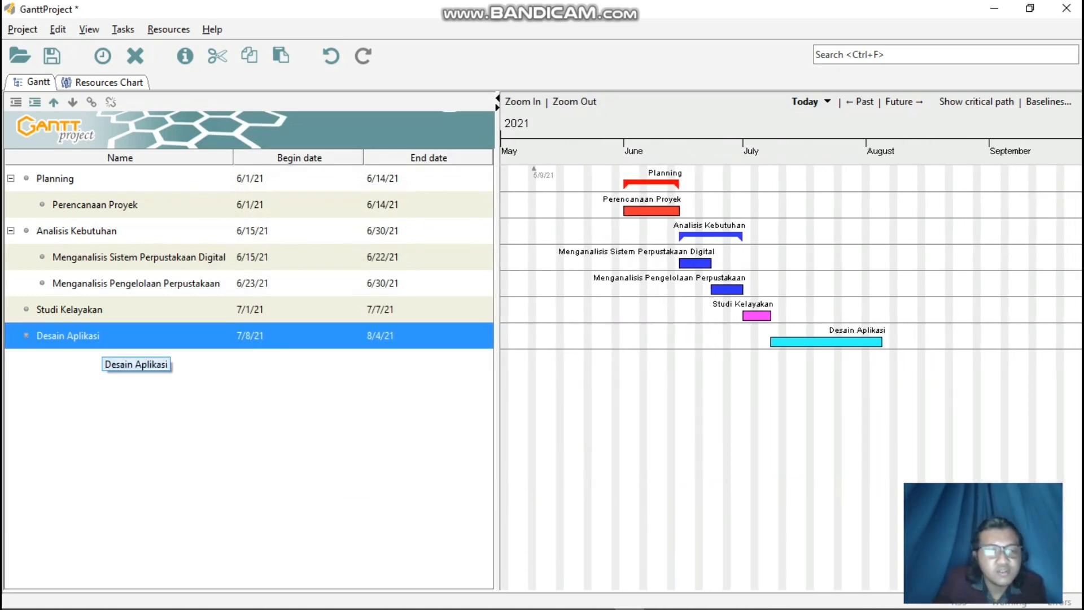
Add a new top-level task below Desain Aplikasi.
right_click(149, 358)
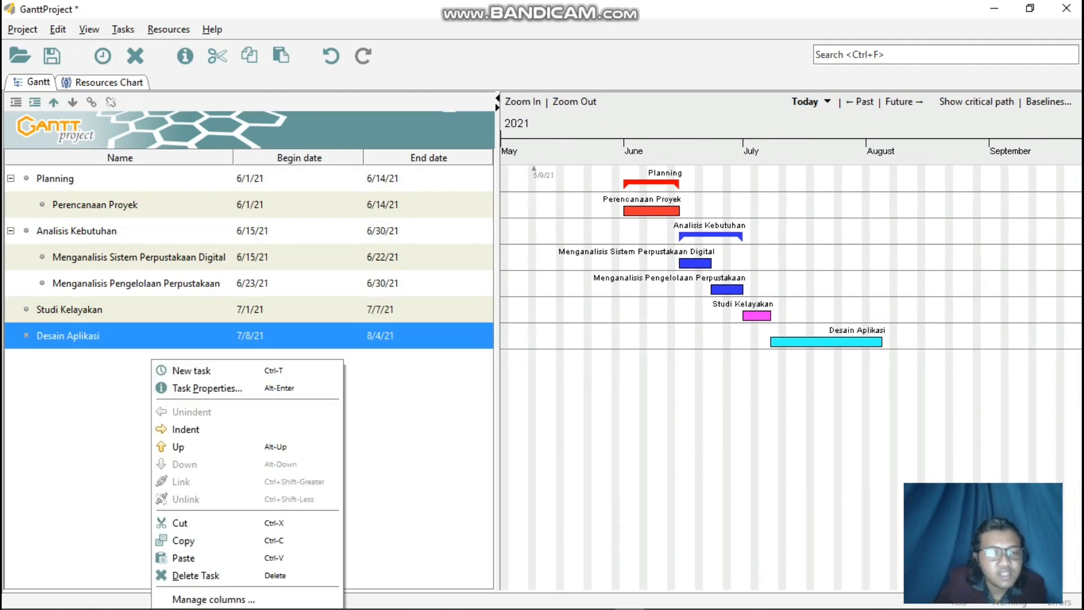
left_click(181, 371)
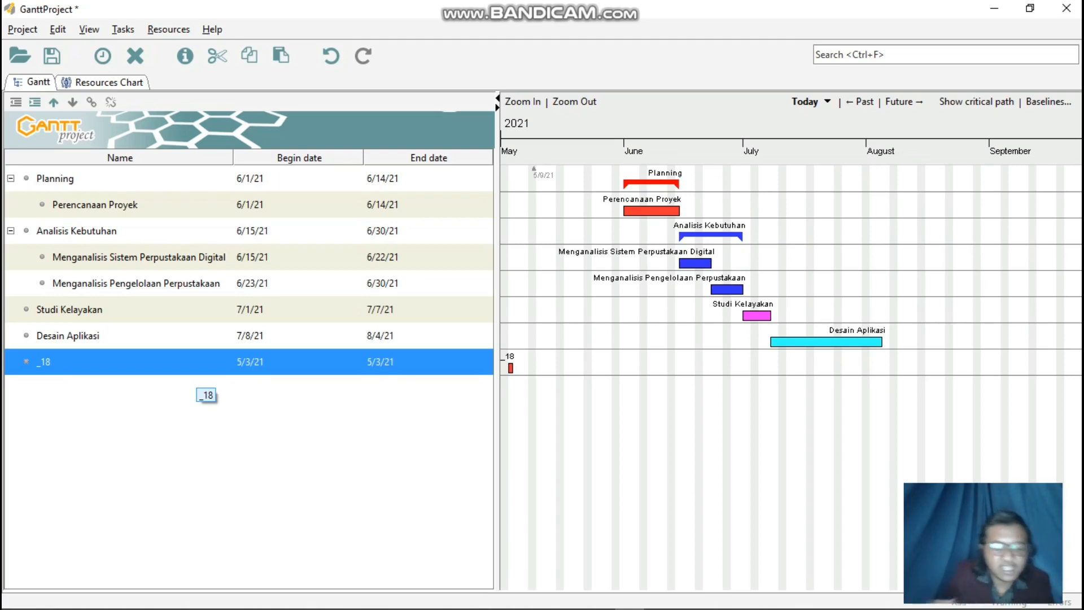
right_click(175, 358)
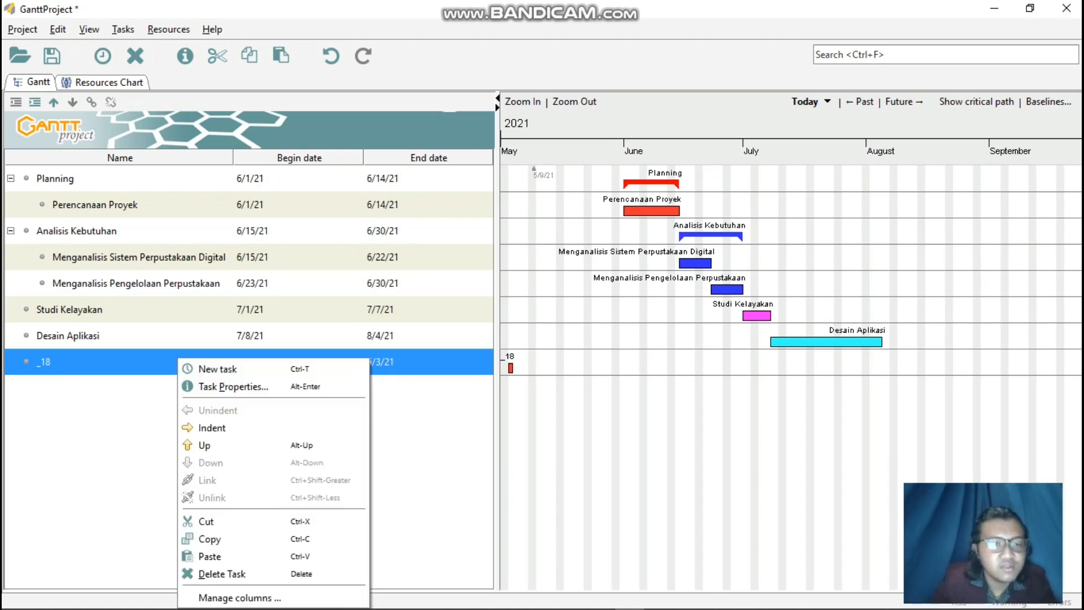
left_click(189, 368)
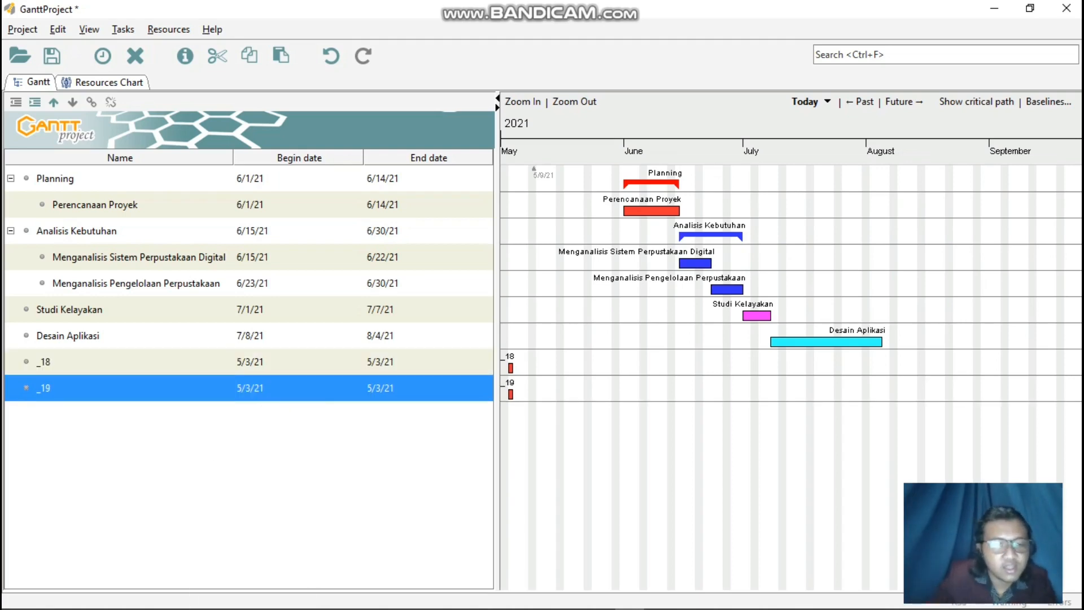
left_click_drag(142, 362, 171, 417)
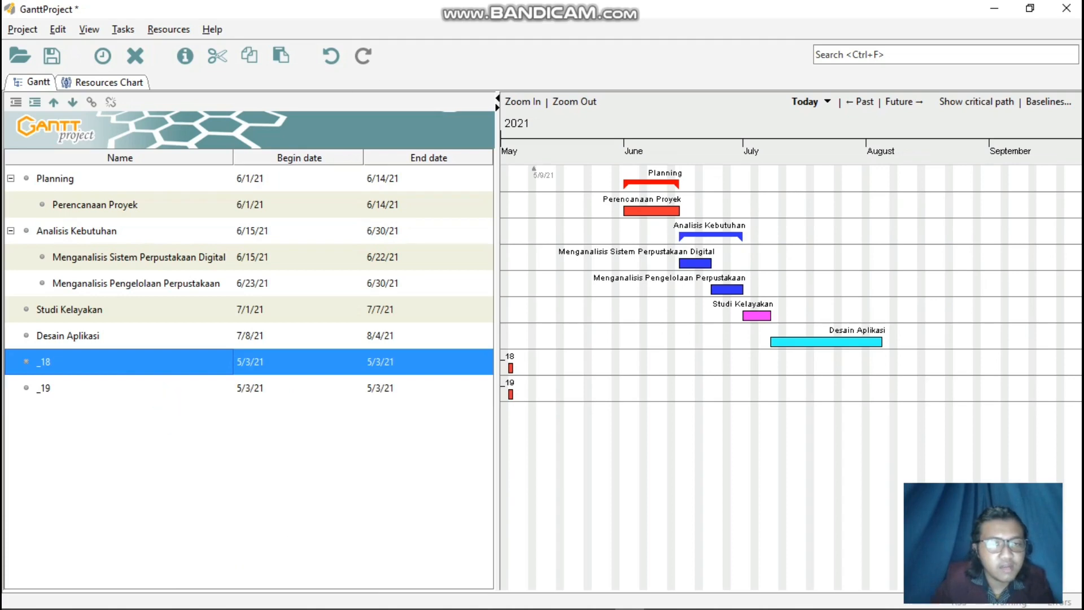
left_click(331, 56)
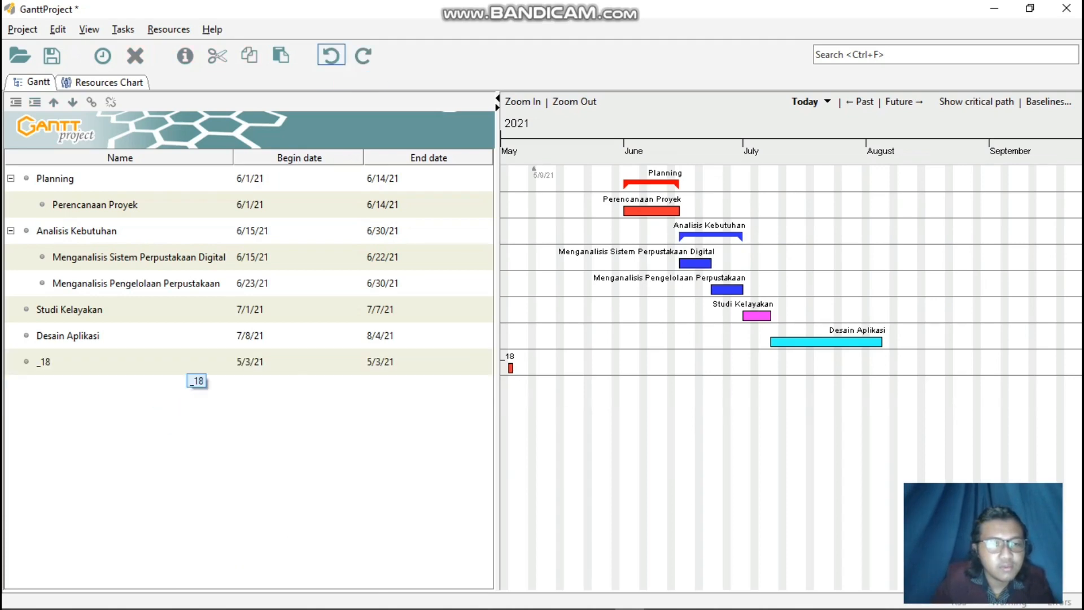
Name the new task below Desain Aplikasi Membuat Tampilan Awal Menu in its properties.
right_click(188, 359)
left_click(241, 386)
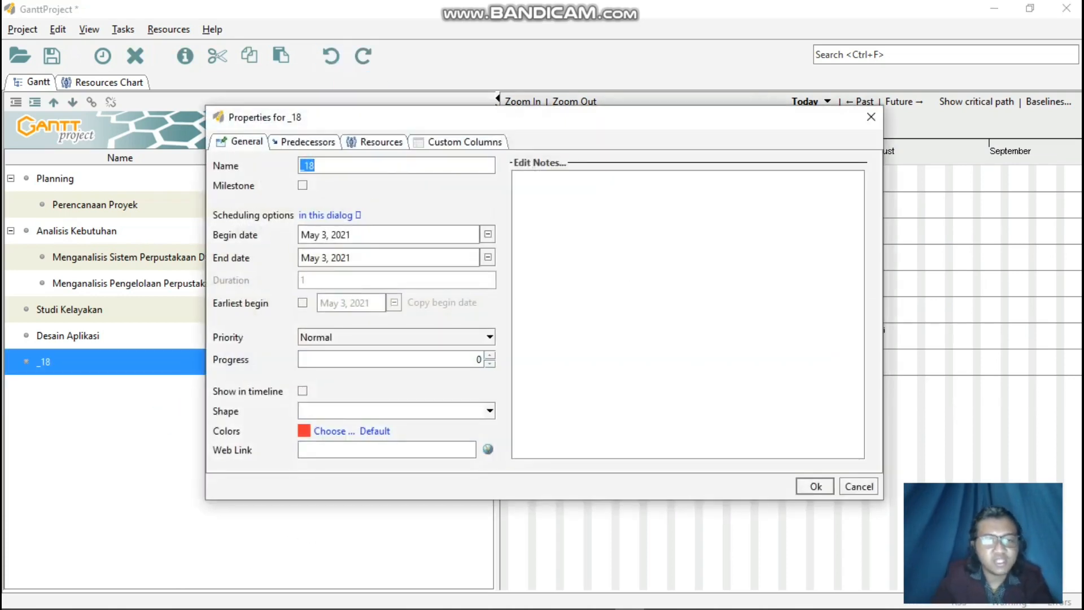
type("Memb")
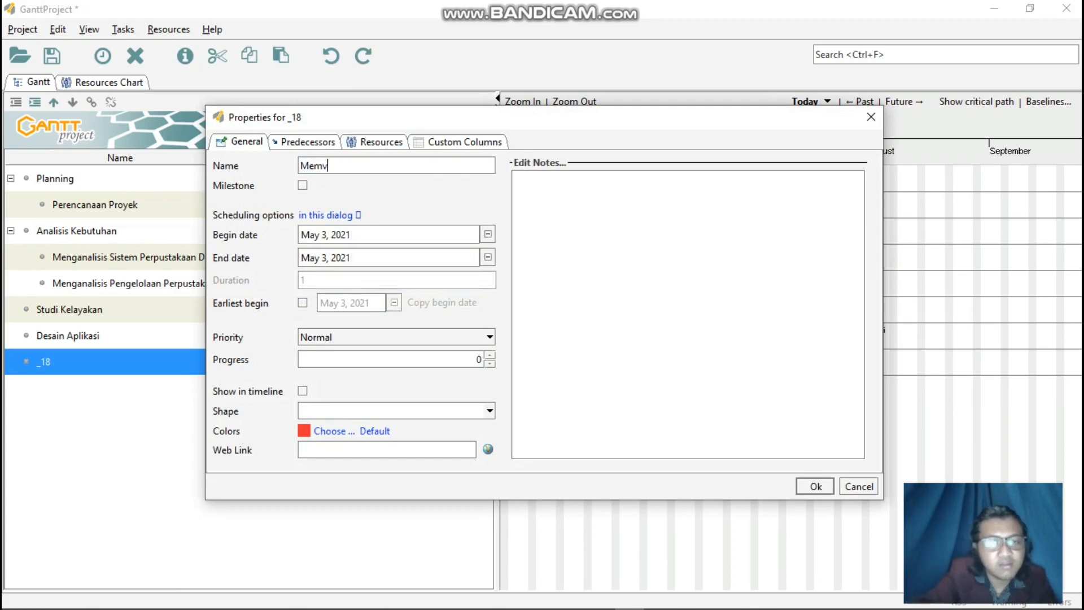
type("uat Tan")
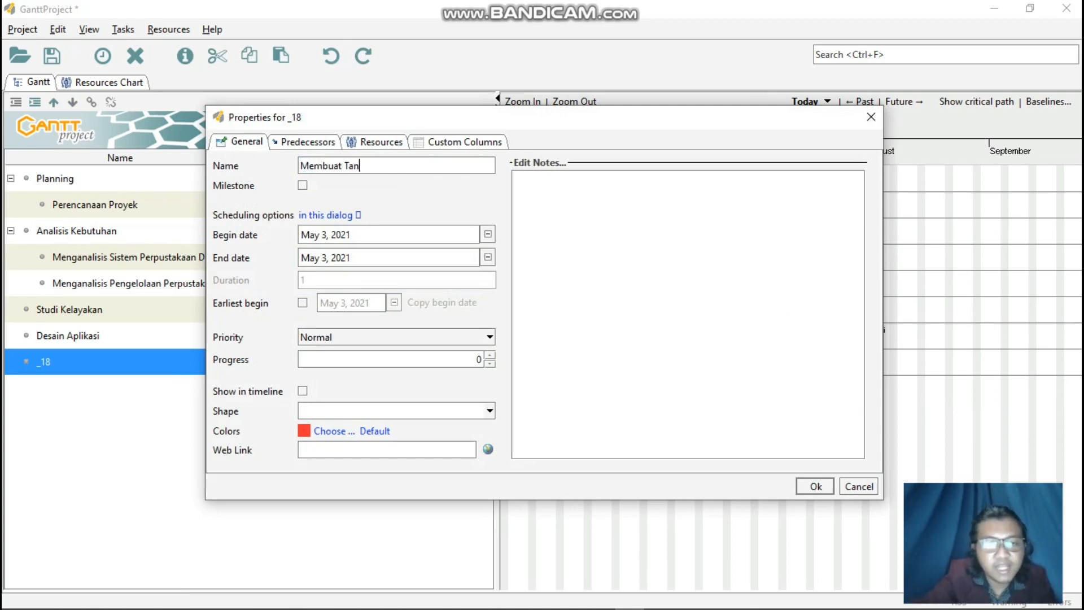
key("BackSpace")
type("mpilan ")
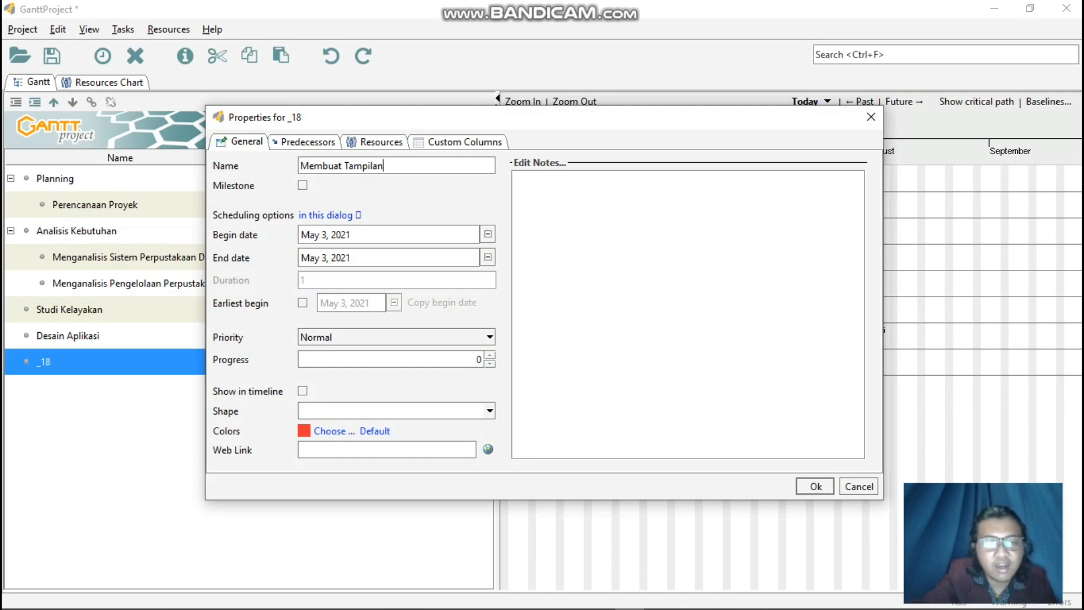
type("Awal Menu")
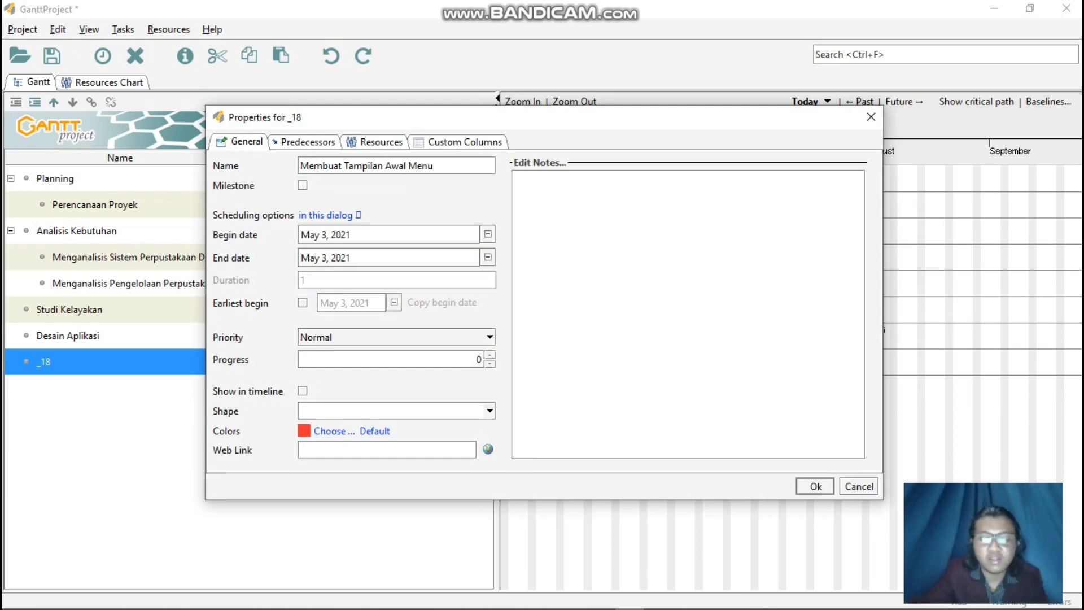
key("Return")
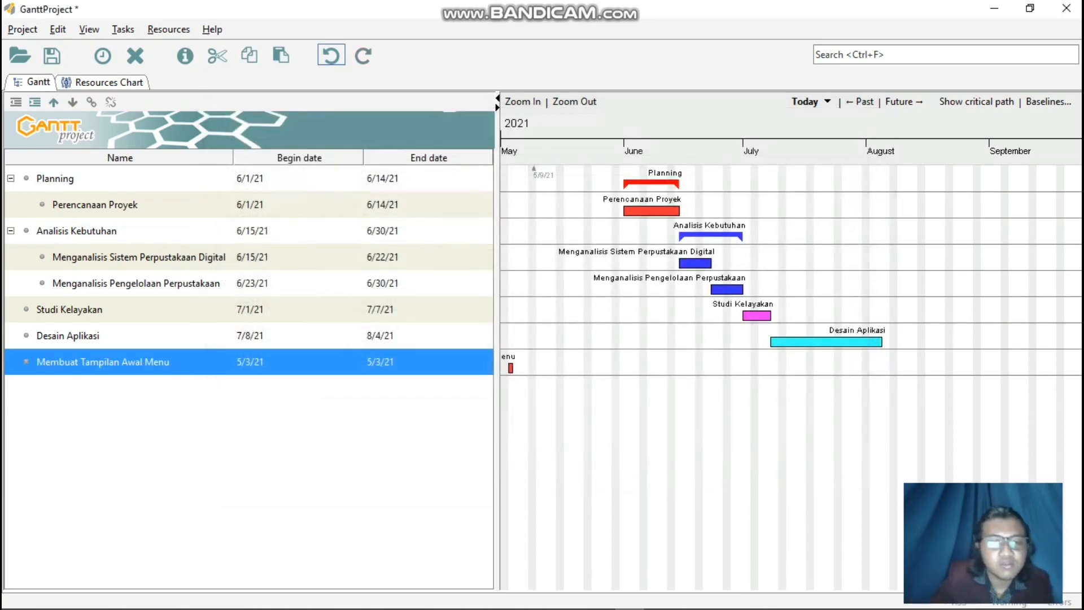
Set the Membuat Tampilan Awal Menu task to begin on July 8, 2021 and end on July 19, 2021.
right_click(222, 361)
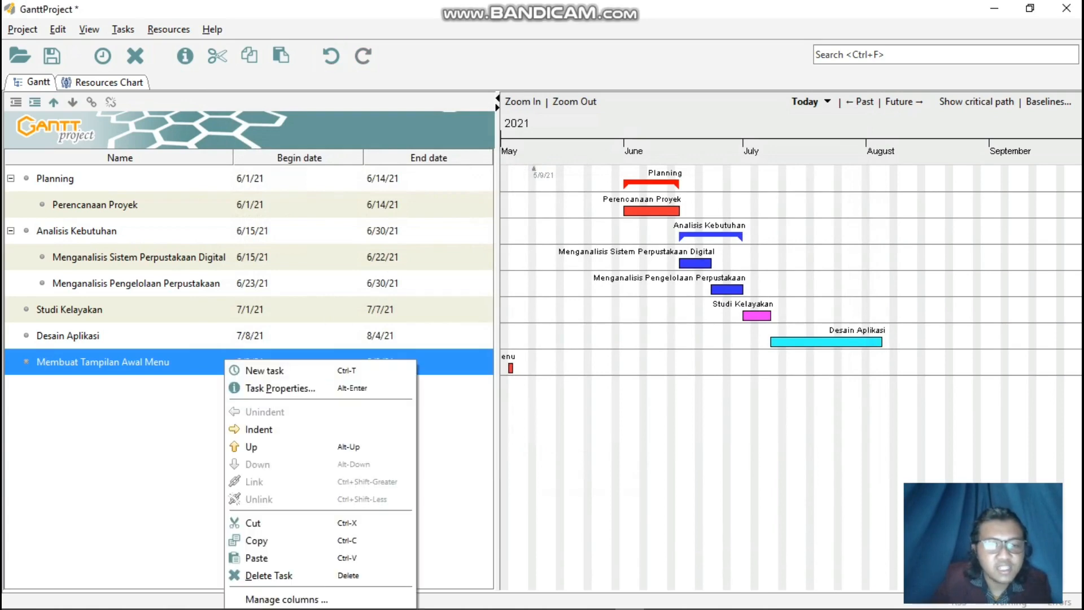
left_click(271, 387)
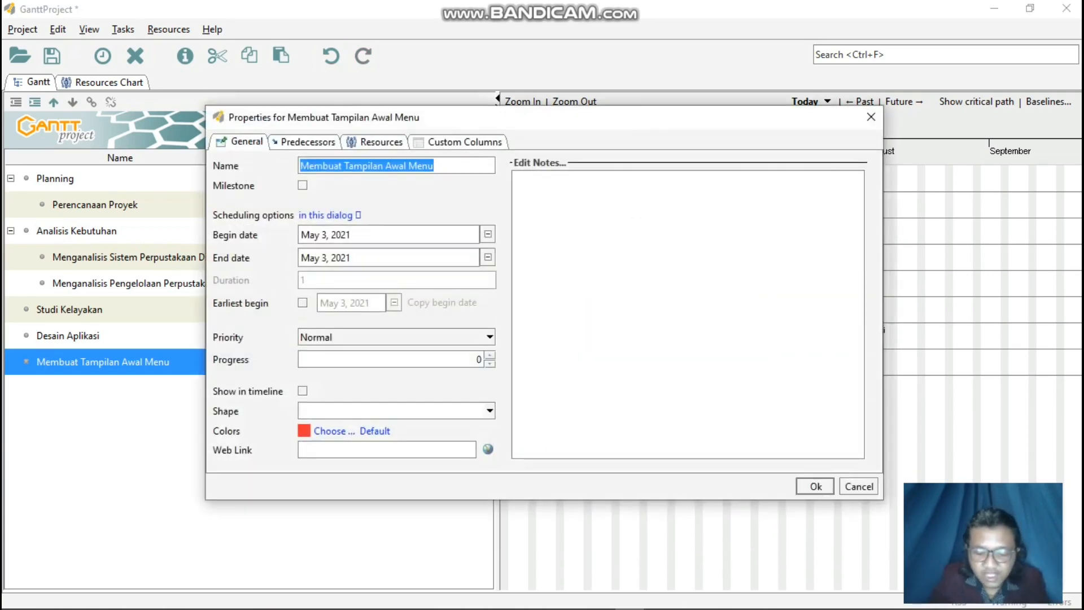
left_click(488, 234)
left_click(467, 256)
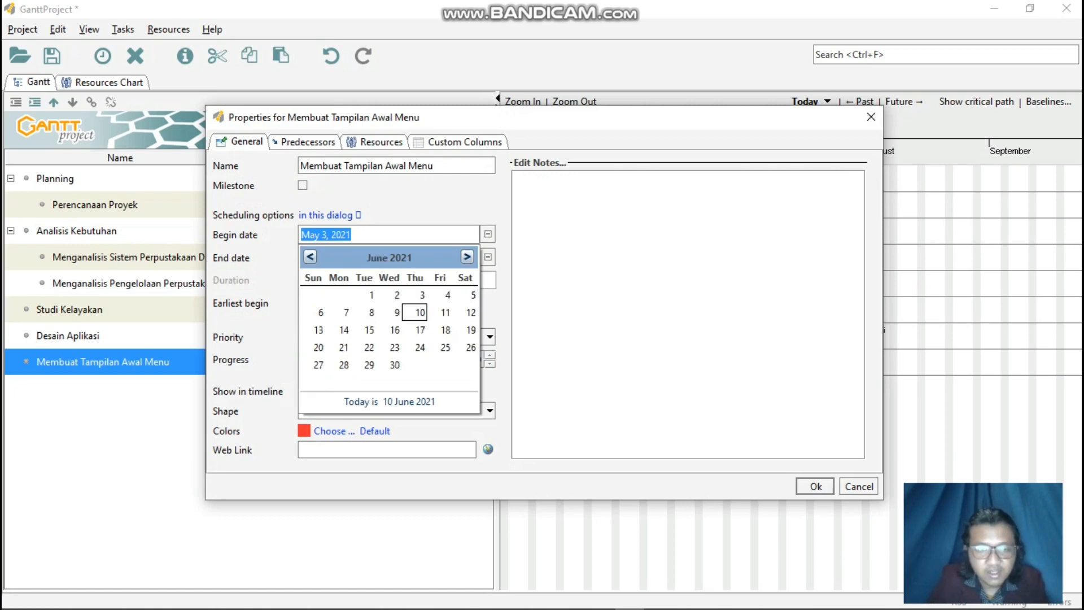
left_click(467, 257)
left_click(468, 257)
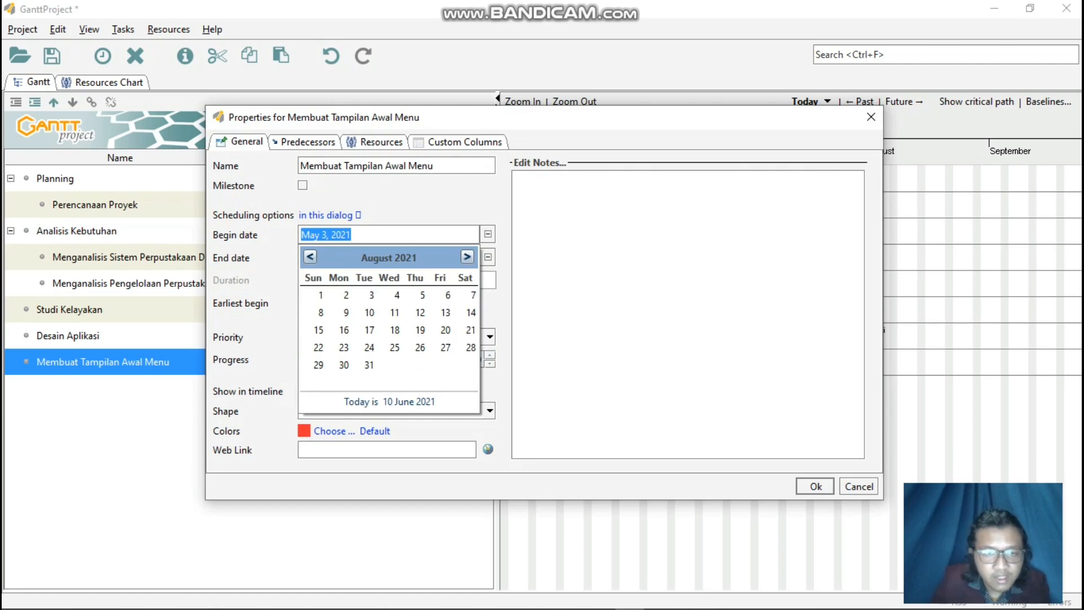
left_click(310, 257)
left_click(422, 312)
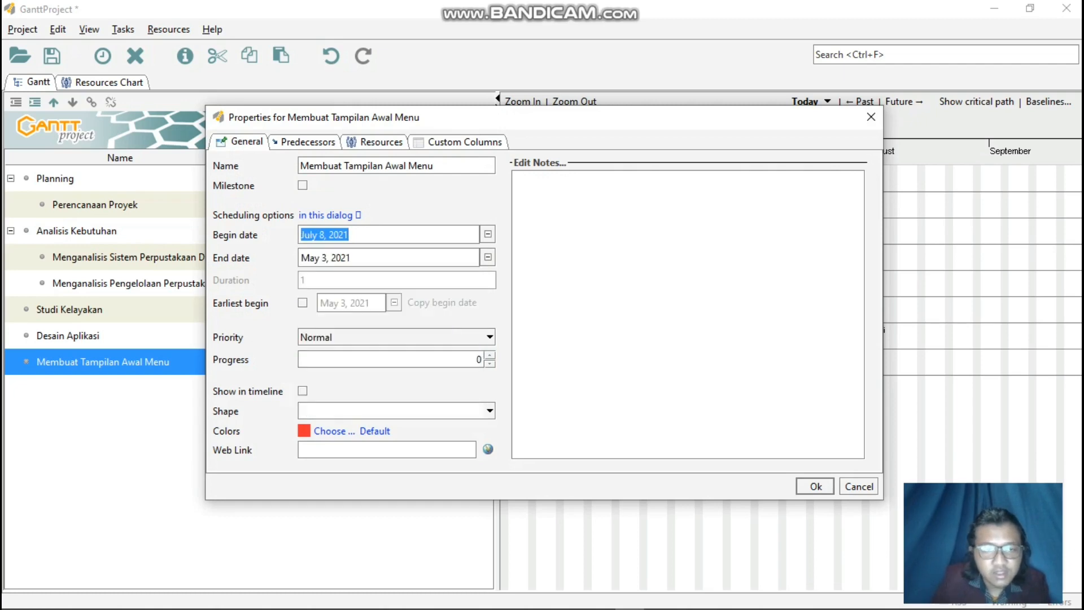
left_click(488, 257)
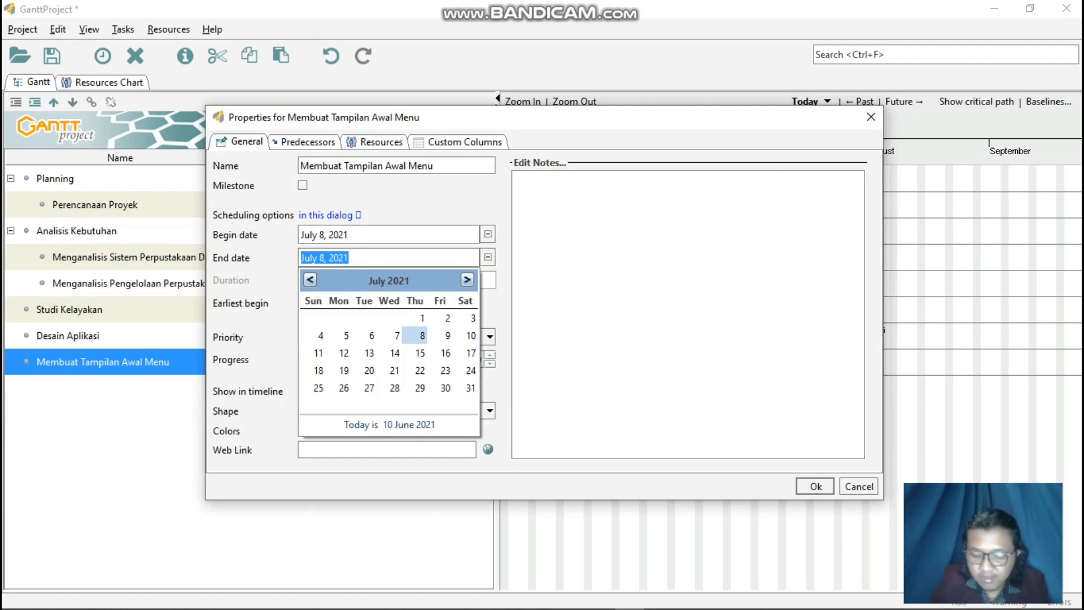
left_click(467, 280)
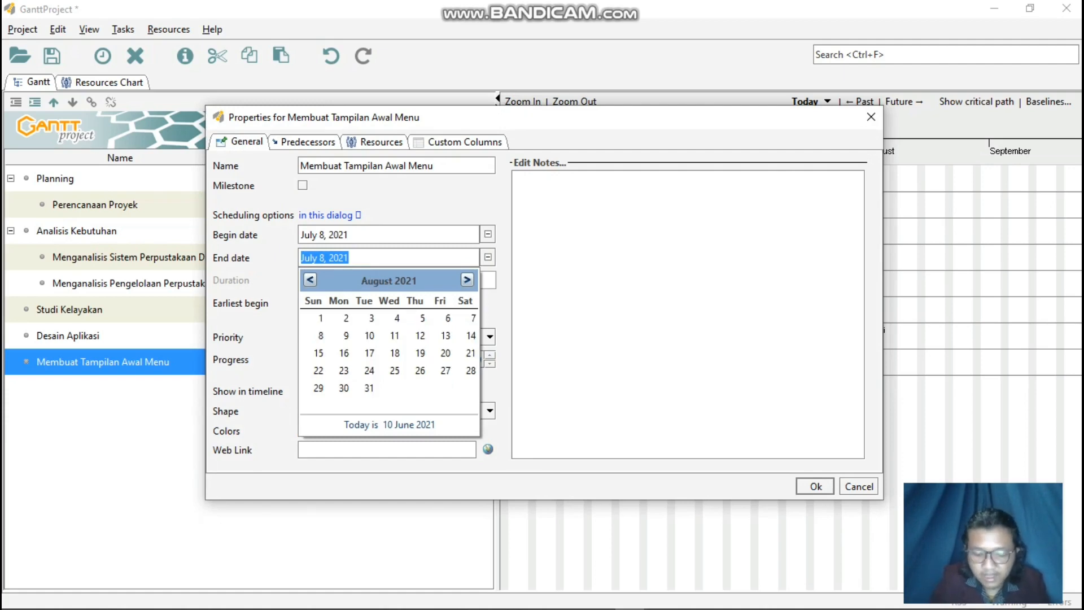
left_click(310, 279)
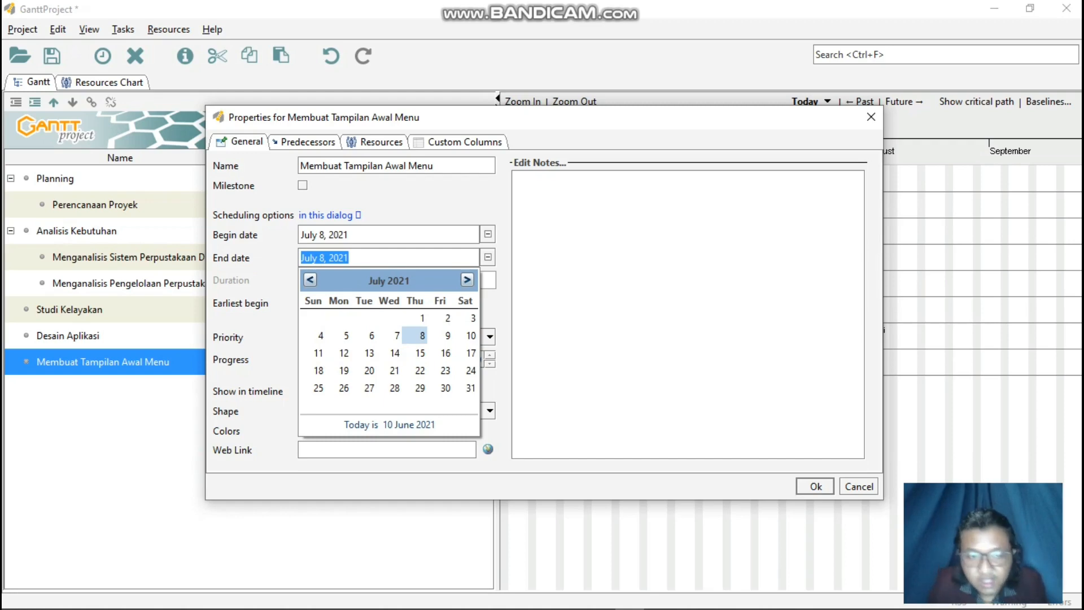
left_click(344, 370)
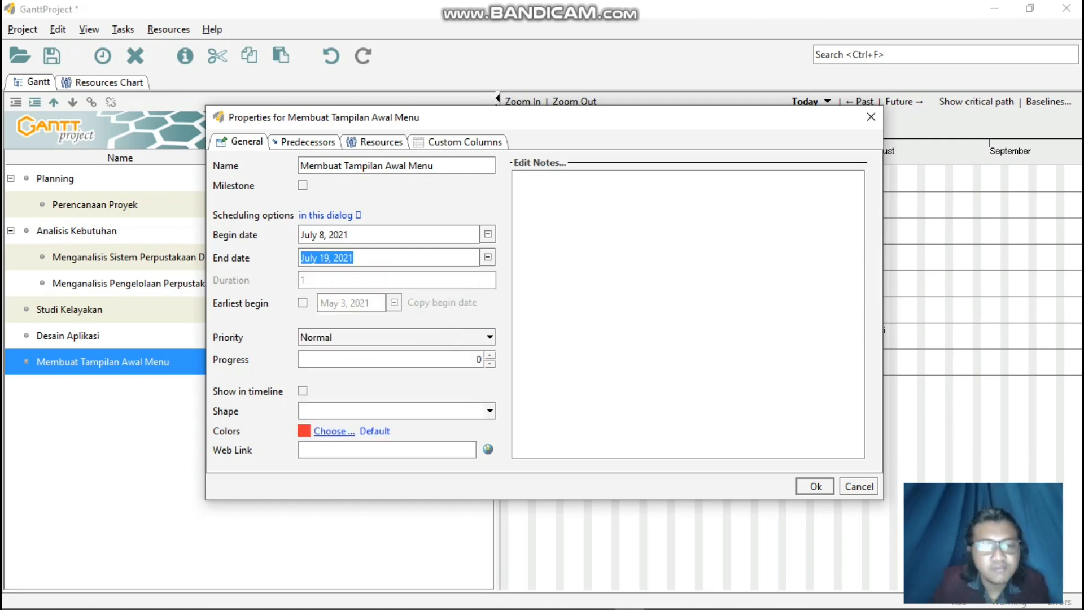
Color the Membuat Tampilan Awal Menu task light cyan and apply its task properties.
left_click(328, 430)
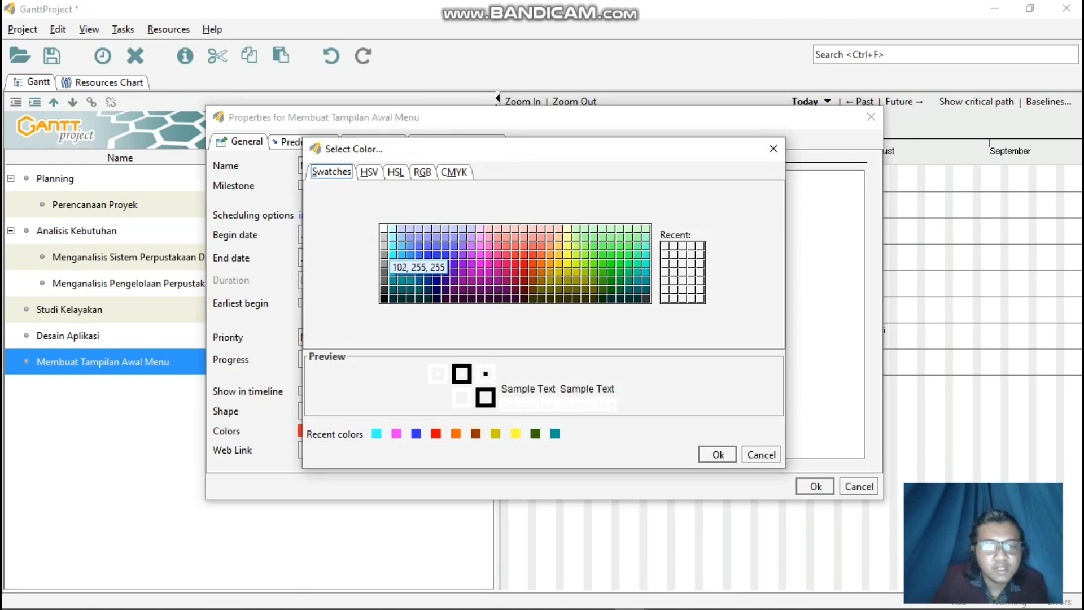
left_click(393, 254)
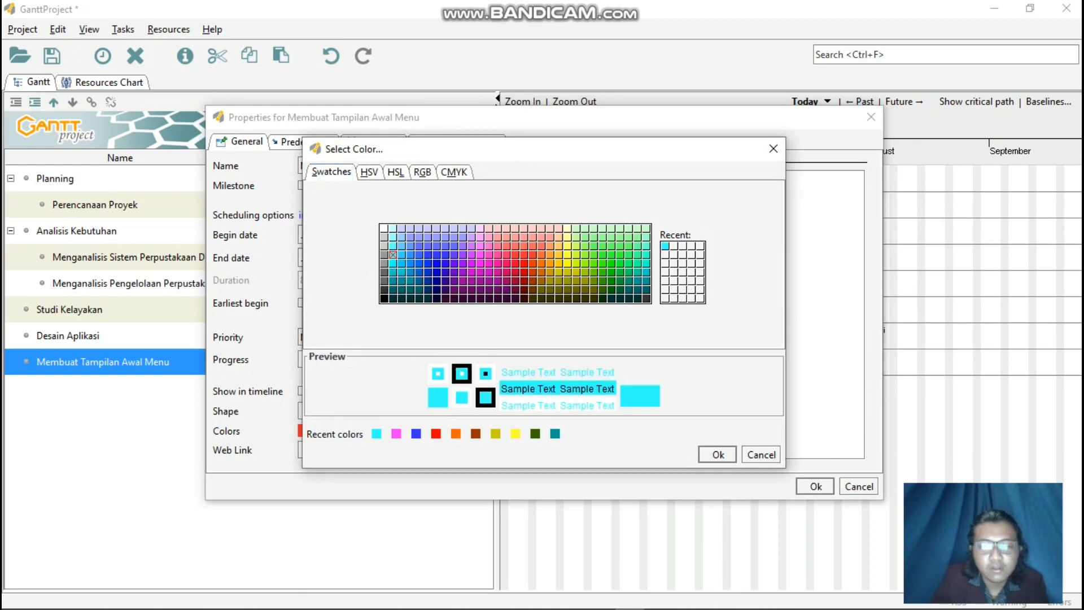
left_click(718, 455)
left_click(816, 486)
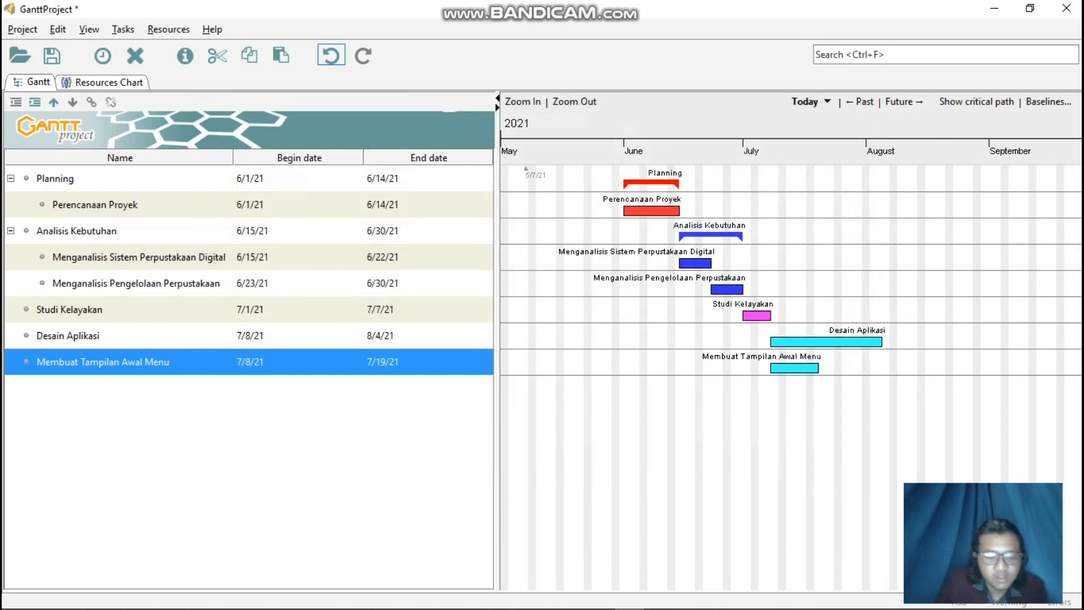
Add a new task below Membuat Tampilan Awal Menu and enter Membuat Desain Database as its name.
right_click(240, 361)
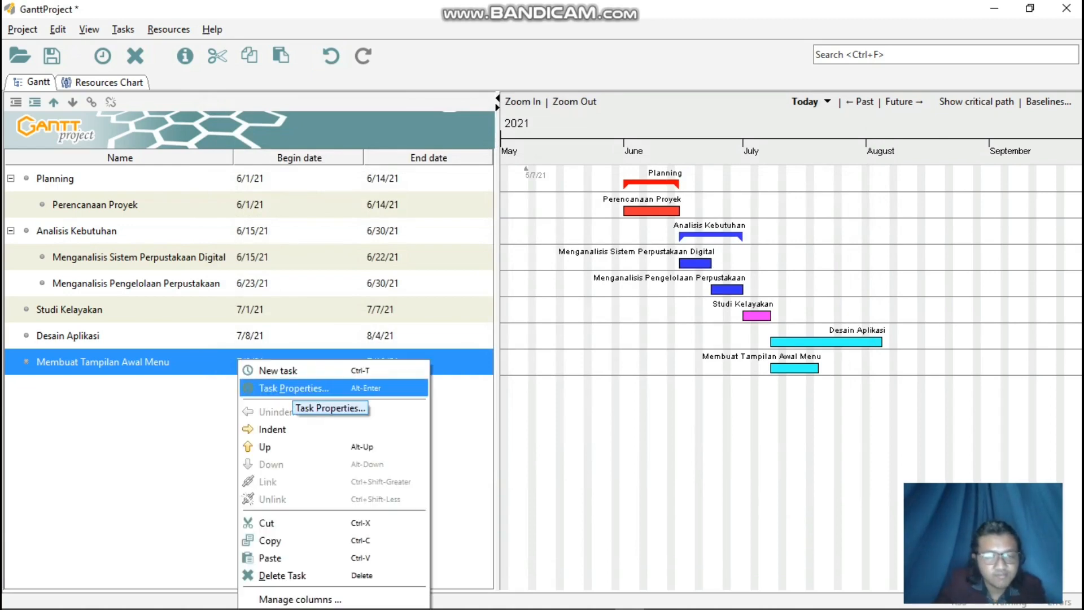
left_click(294, 371)
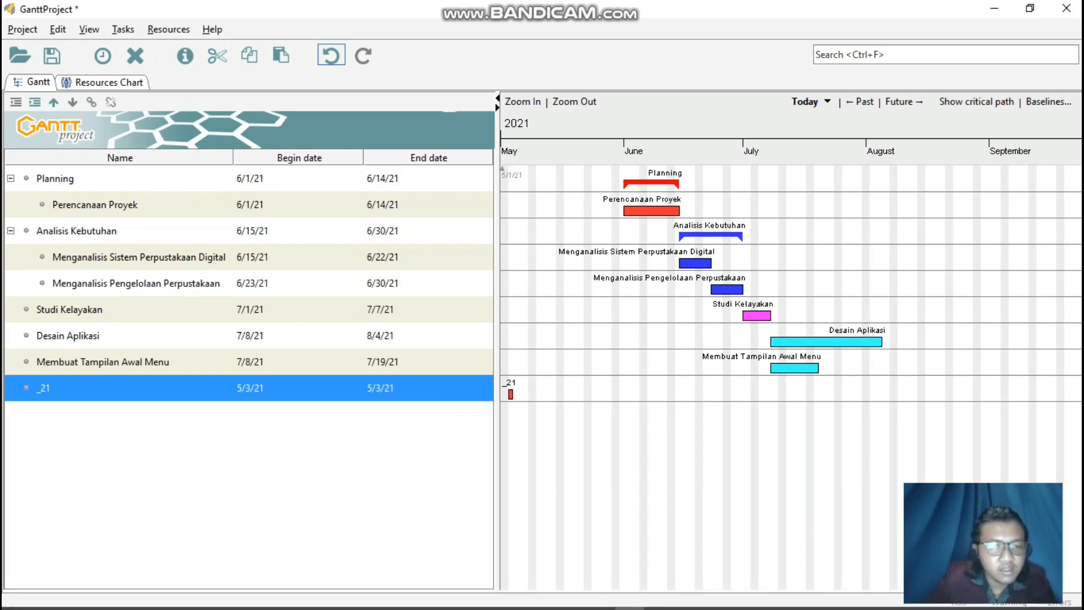
right_click(262, 364)
left_click(280, 388)
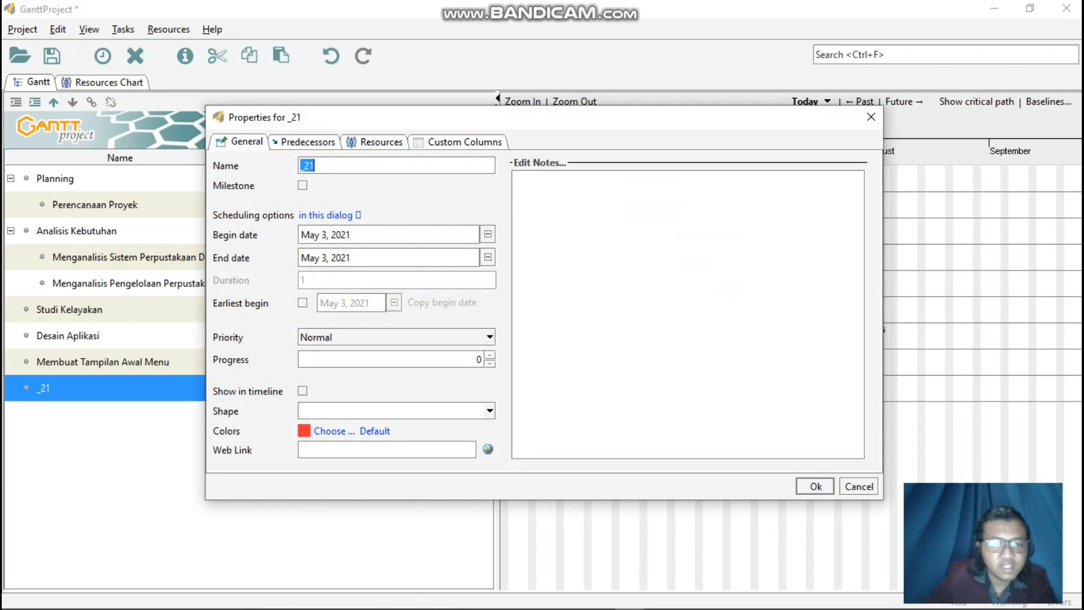
type("Membuat")
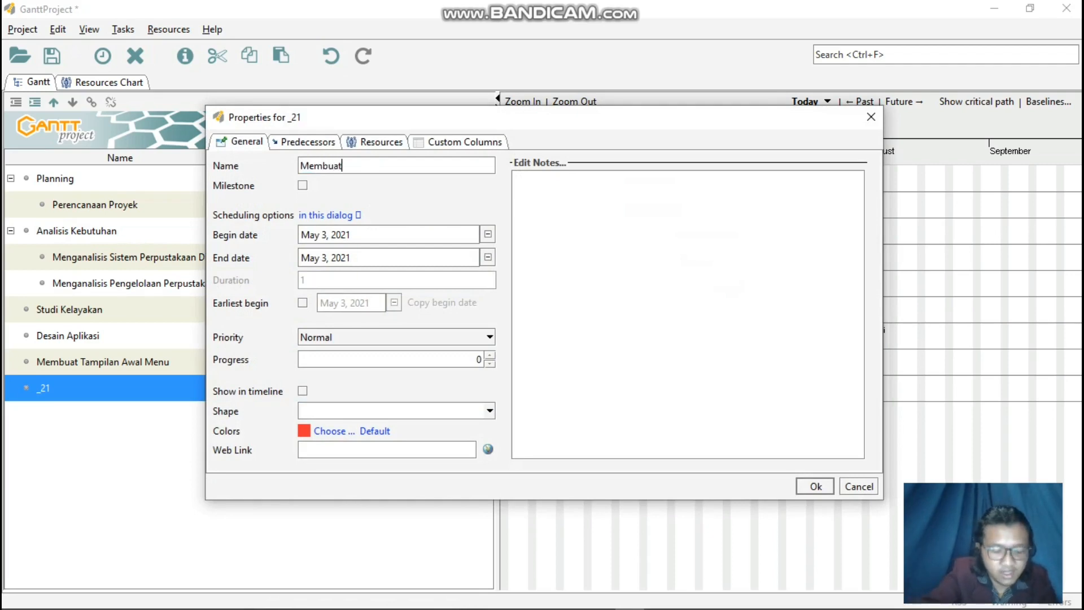
type(" Desain Database")
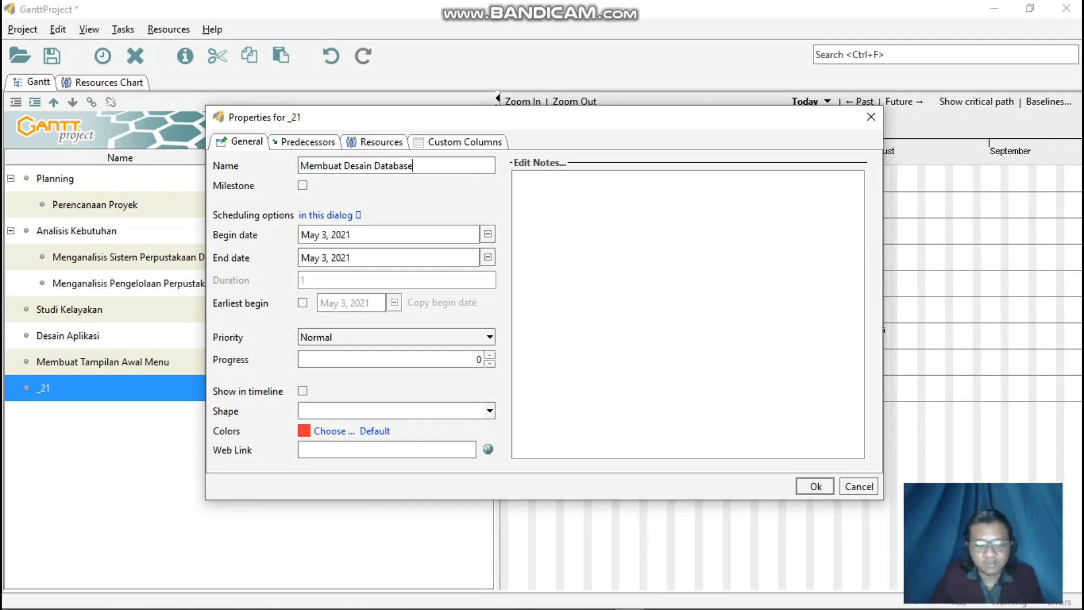
Set the Membuat Desain Database task to begin on July 20, 2021 and end on July 26, 2021.
left_click(488, 234)
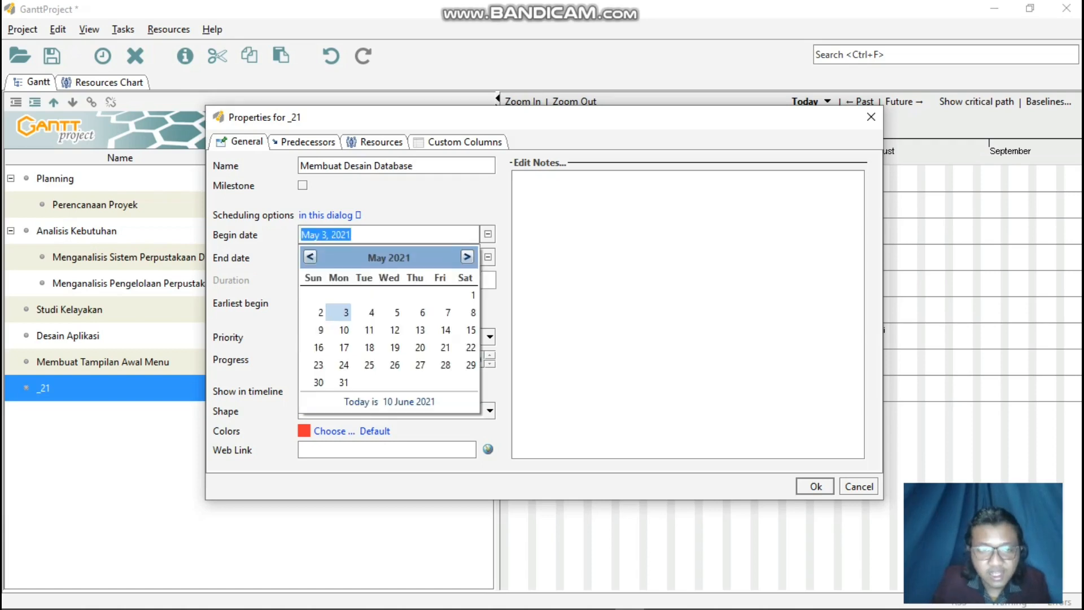
double_click(467, 257)
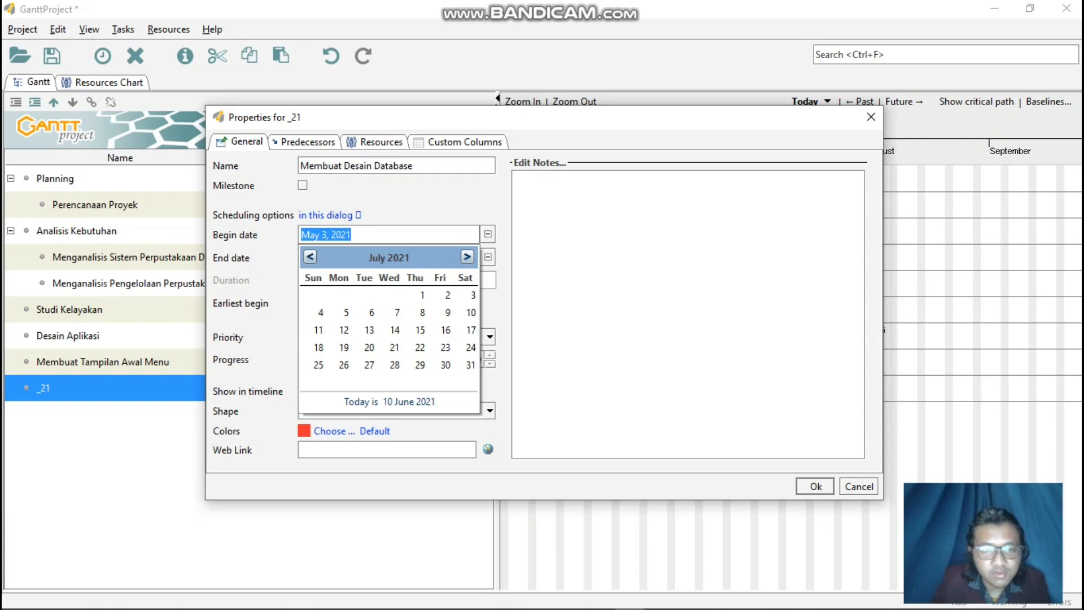
left_click(370, 348)
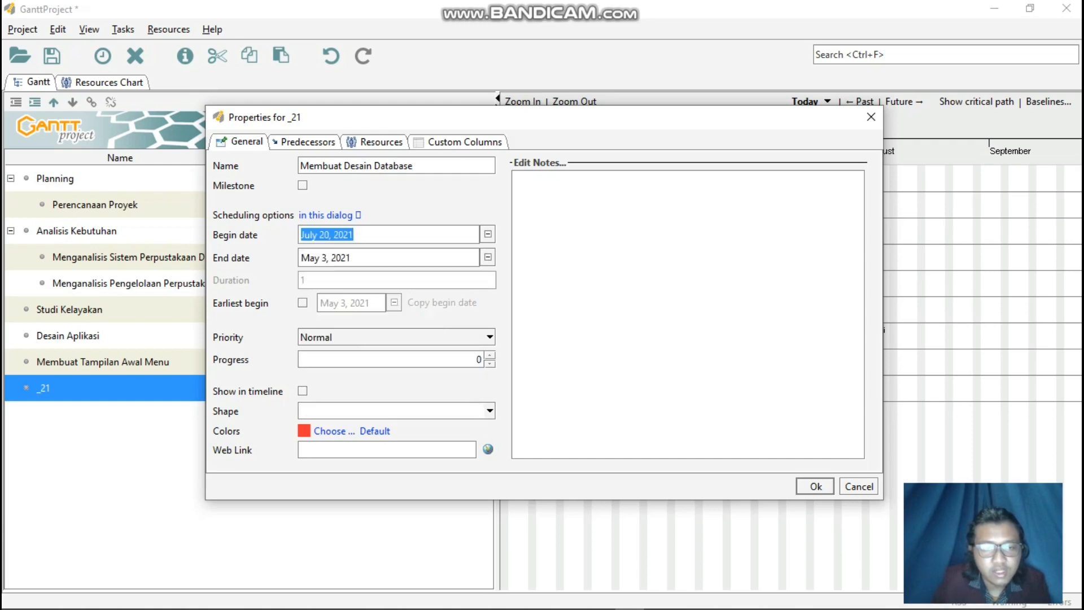
left_click(488, 258)
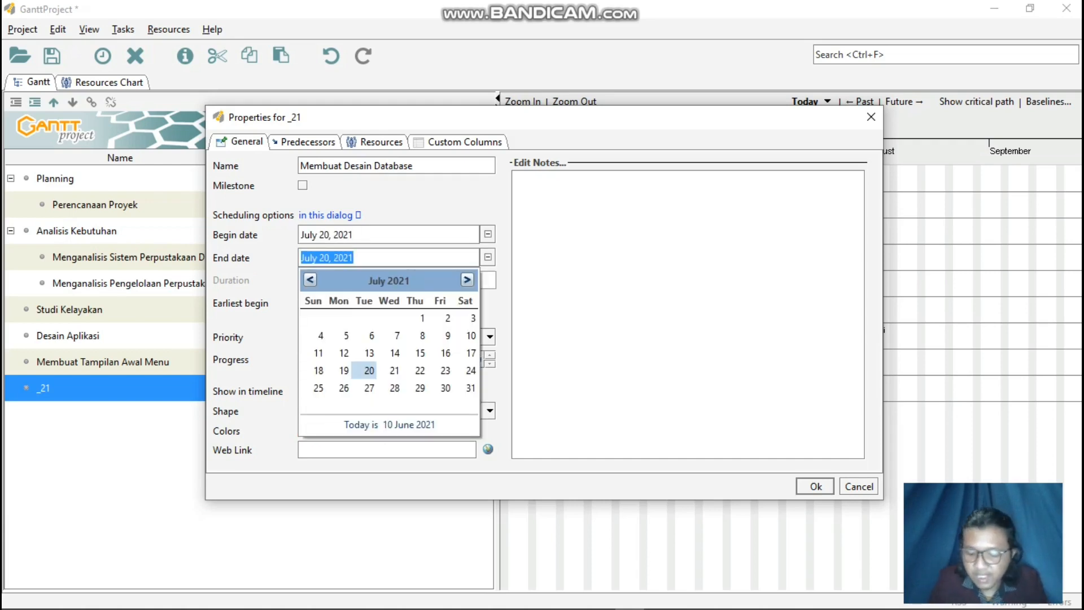
left_click(344, 388)
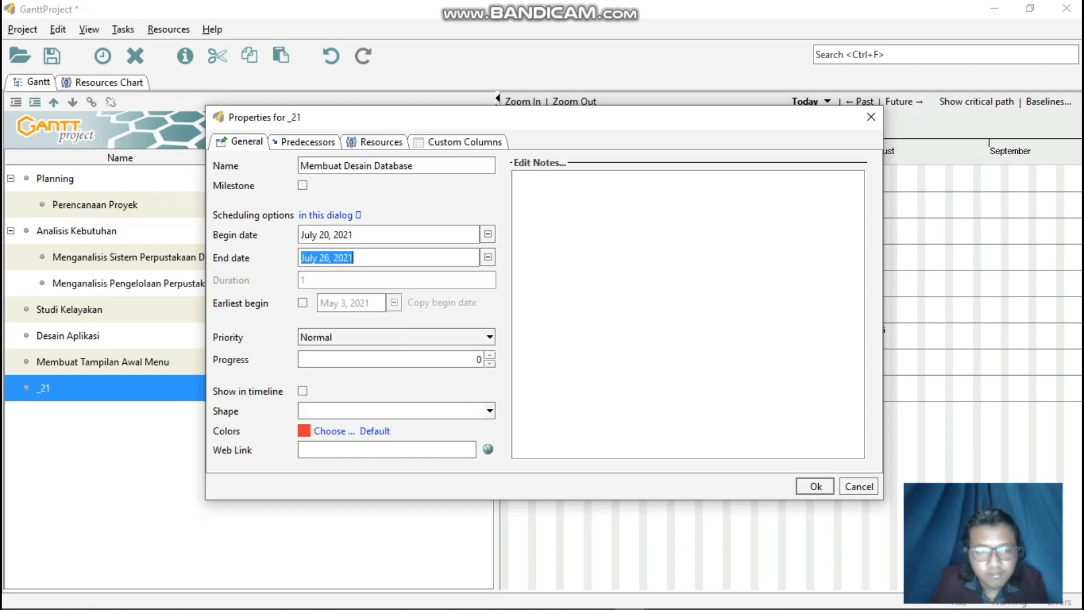
Color the Membuat Desain Database task light cyan and apply its task properties.
left_click(333, 430)
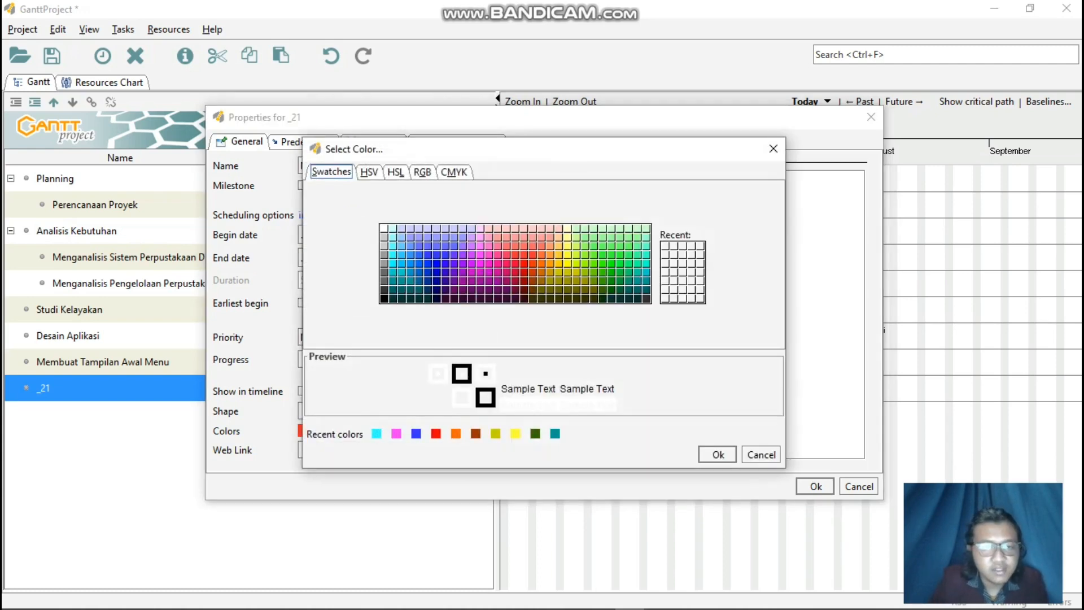
left_click(393, 254)
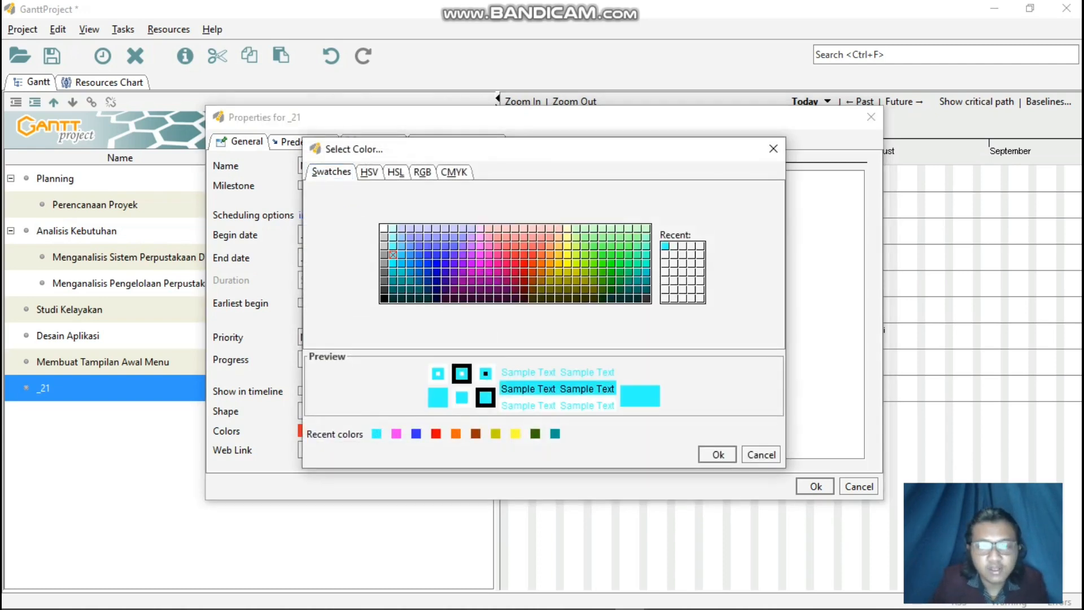
left_click(717, 454)
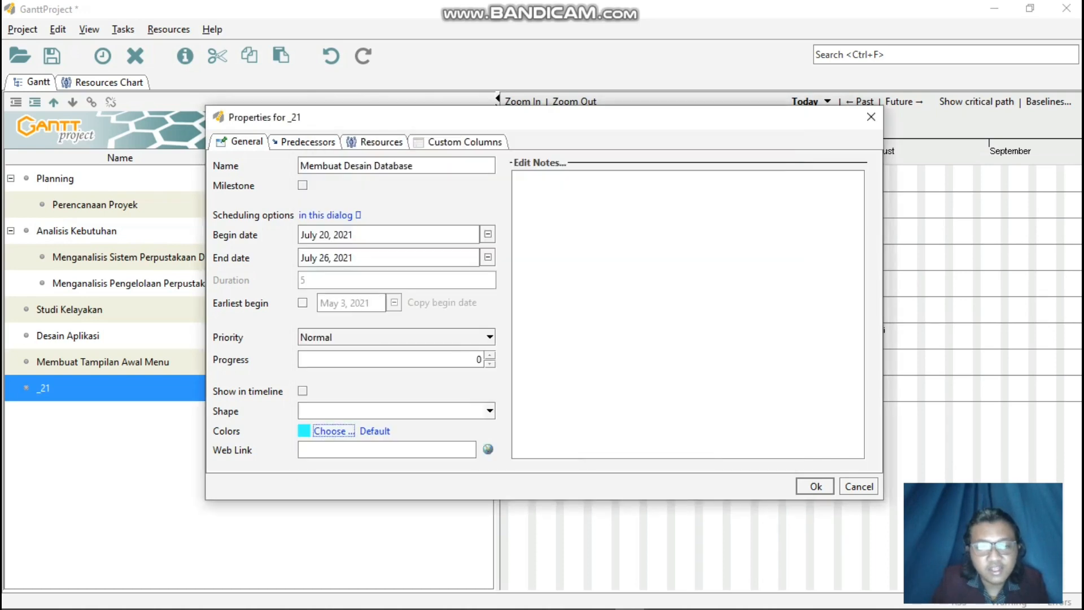
left_click(815, 486)
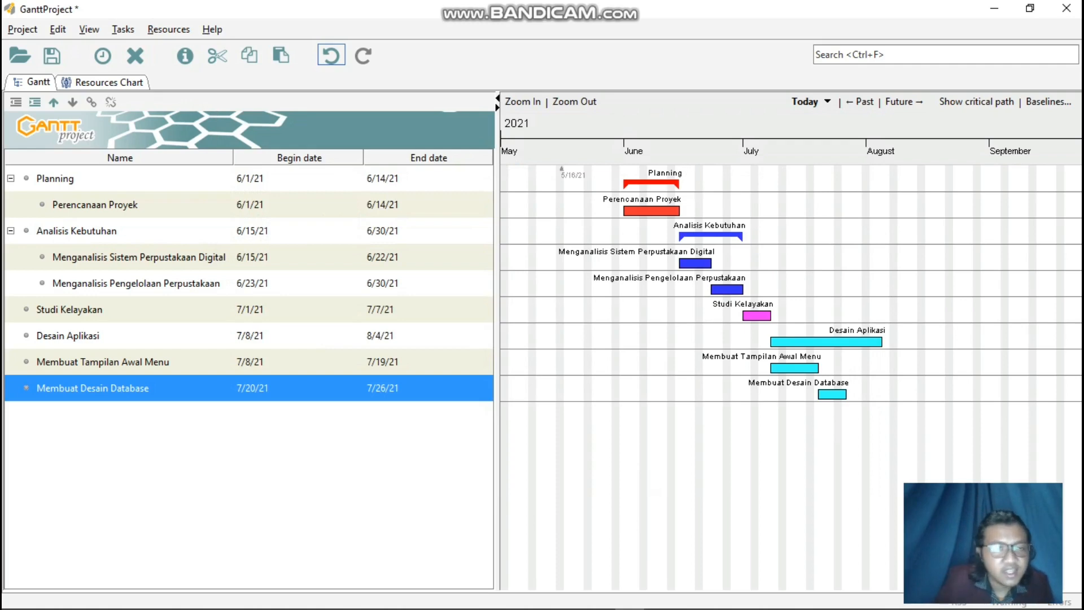
Add a new task below Membuat Desain Database and enter Merancang Desain Sistem Keseluruhan as its name.
right_click(119, 388)
left_click(158, 371)
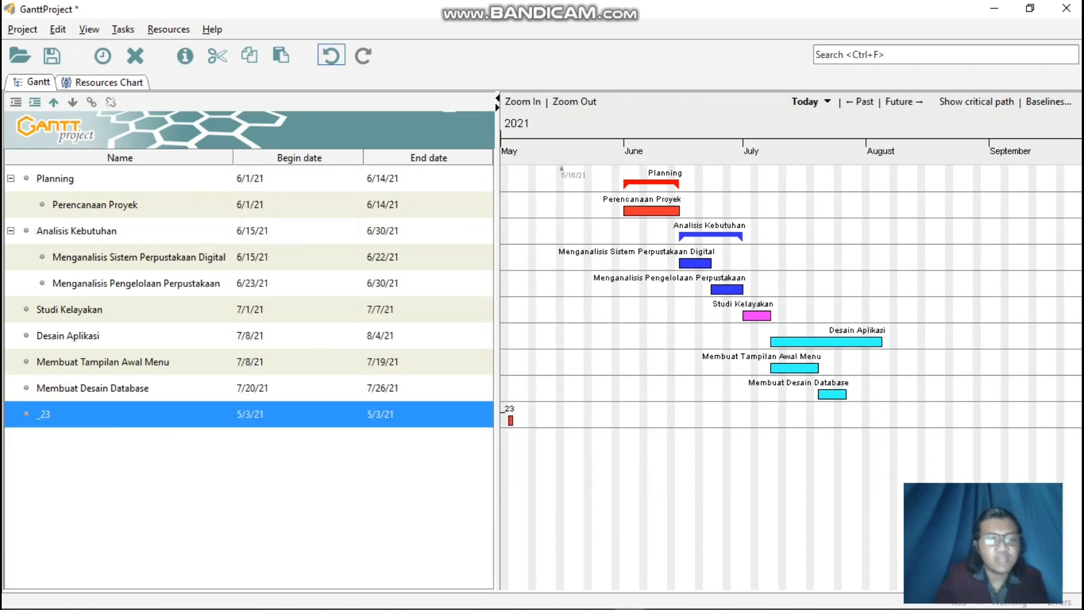
right_click(232, 416)
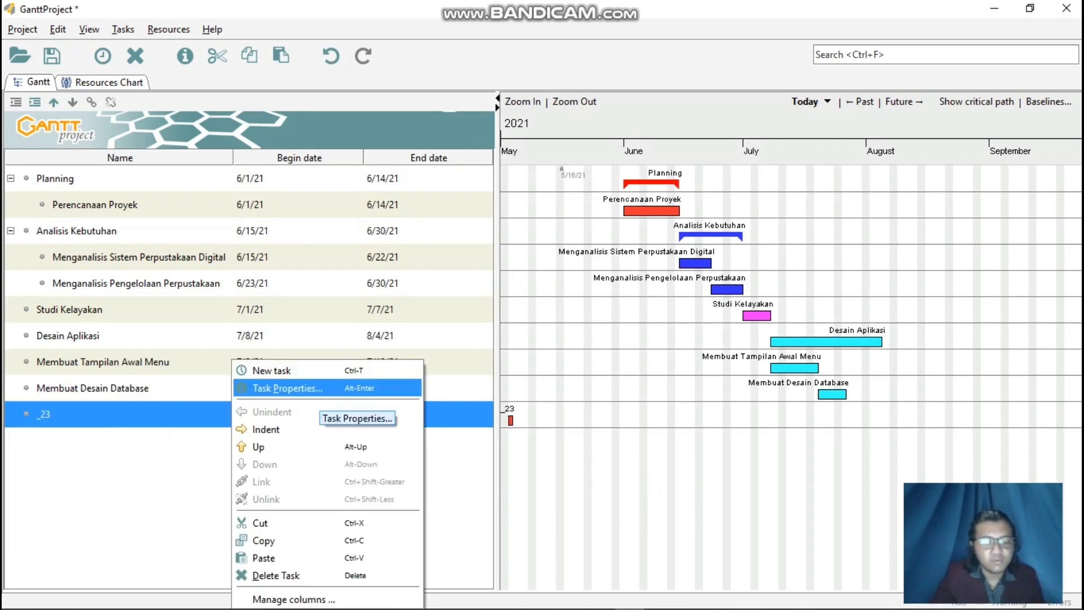
left_click(319, 391)
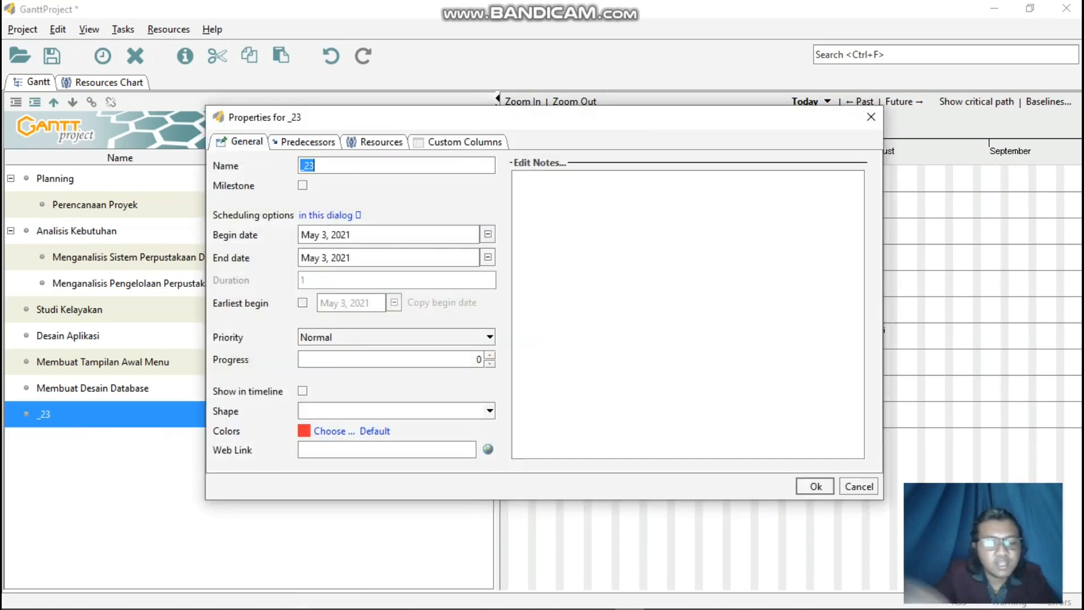
type("Merancang")
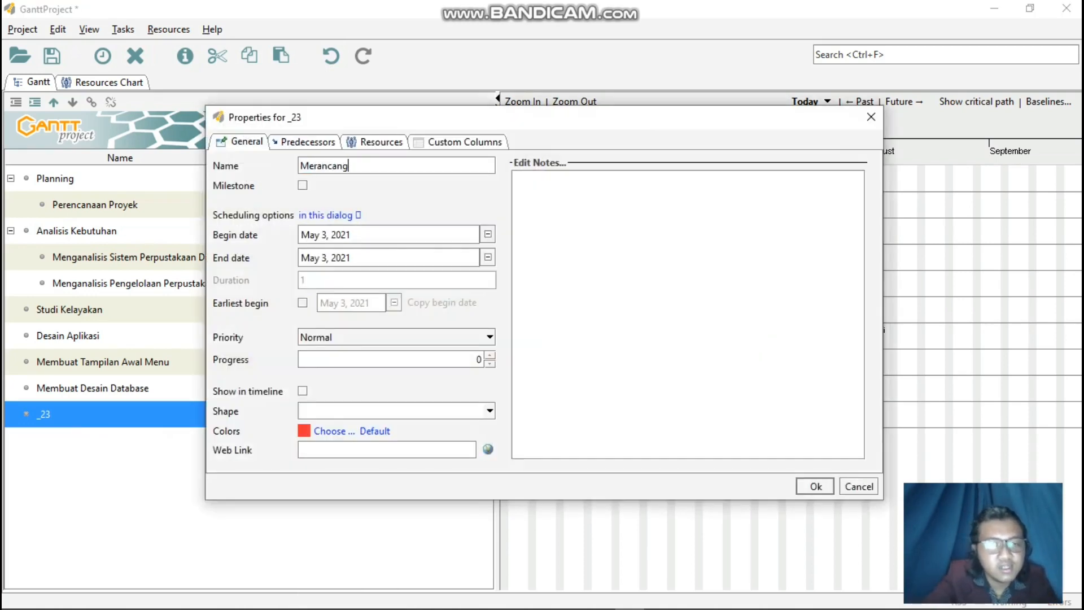
type(" Desai")
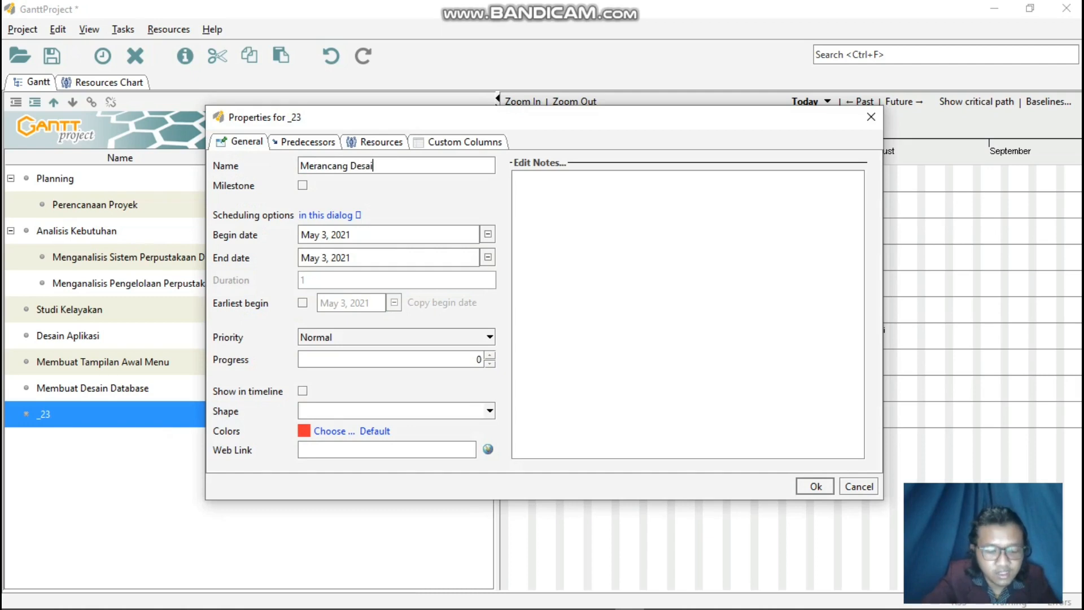
type("n Sistem K")
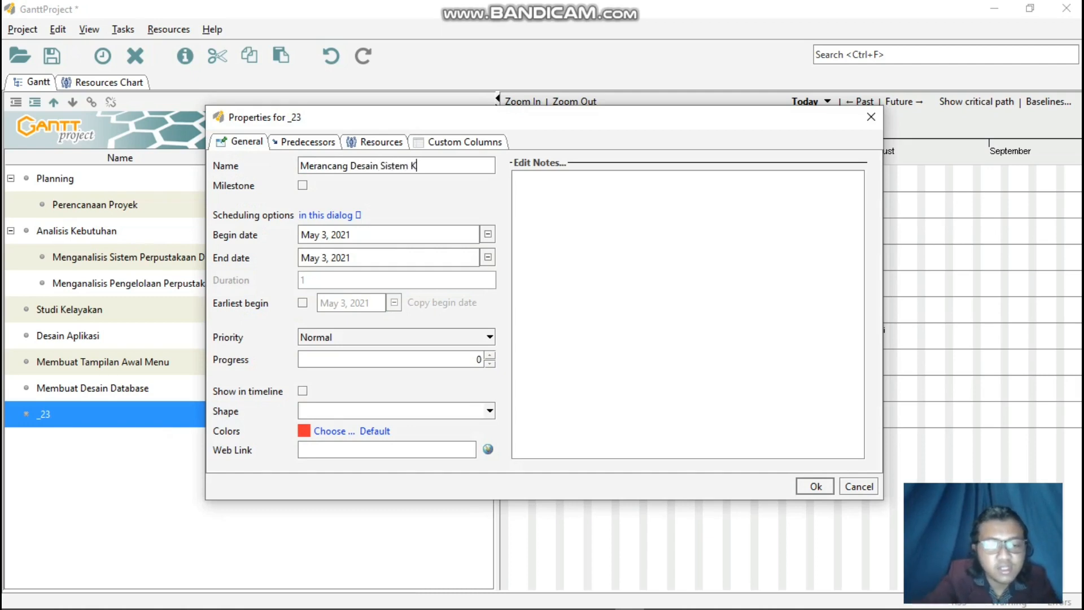
type("eseluruhan")
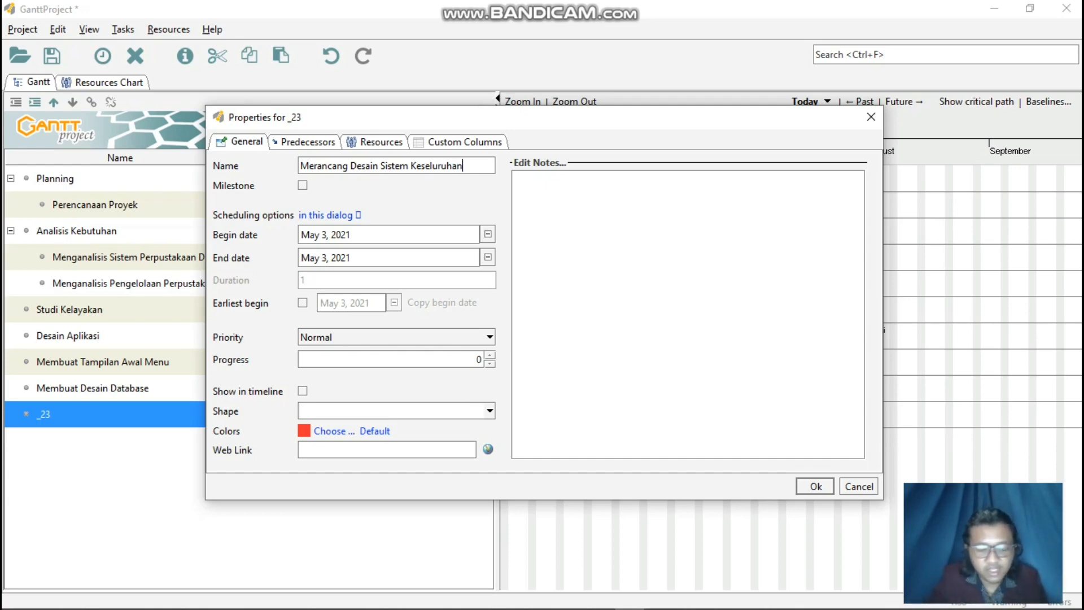
Set the Merancang Desain Sistem Keseluruhan task to begin on July 27, 2021 and end on August 4, 2021.
left_click(488, 234)
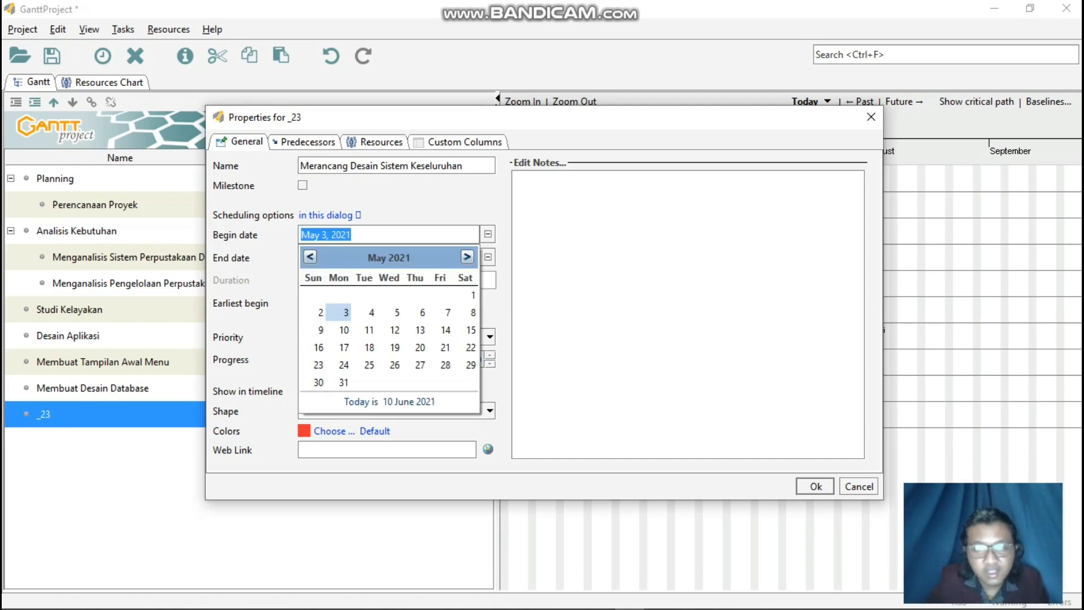
left_click(467, 256)
left_click(467, 257)
left_click(467, 257)
left_click(310, 257)
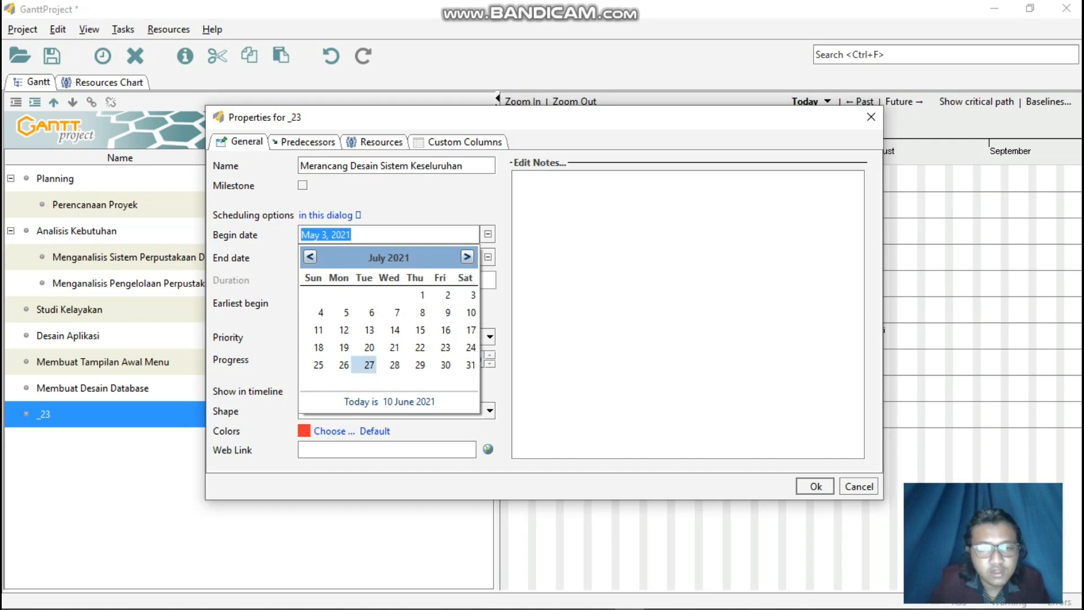
left_click(370, 365)
left_click(488, 257)
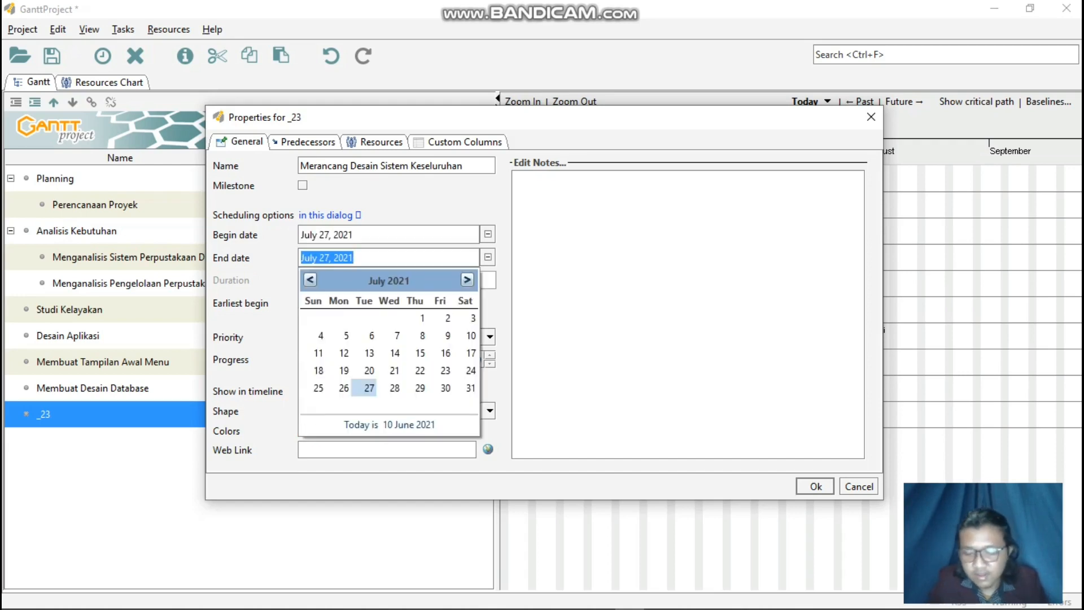
left_click(467, 280)
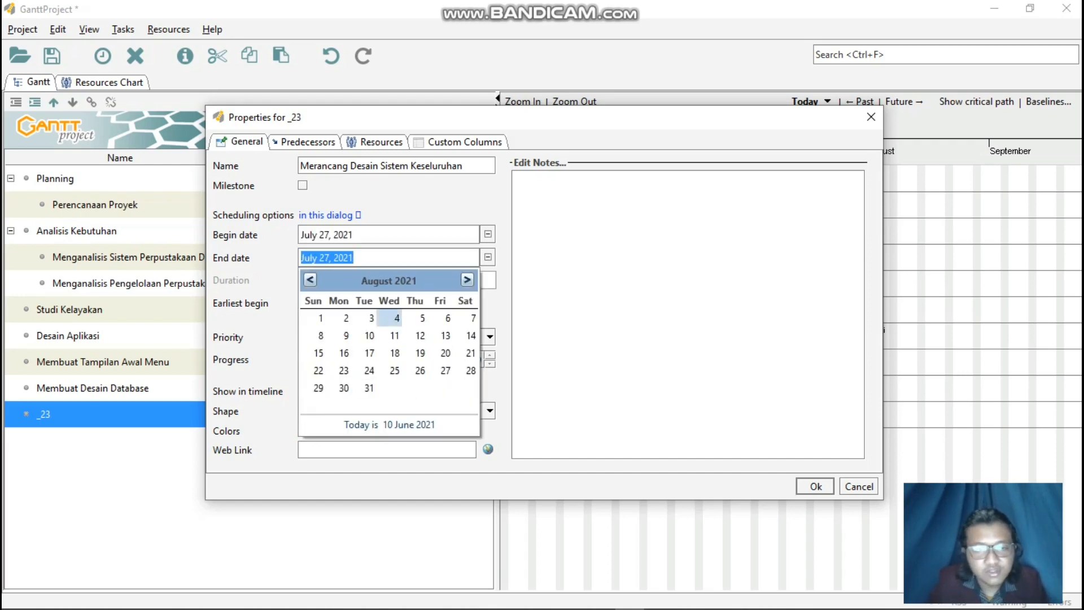
left_click(397, 317)
Color the Merancang Desain Sistem Keseluruhan task light cyan and apply its task properties.
left_click(334, 430)
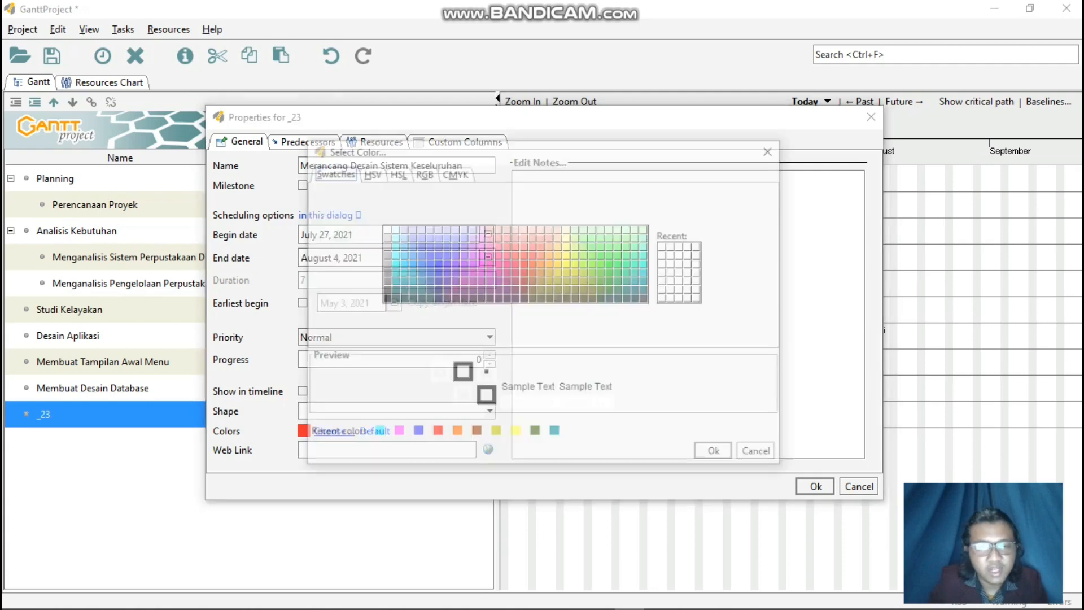
left_click(393, 255)
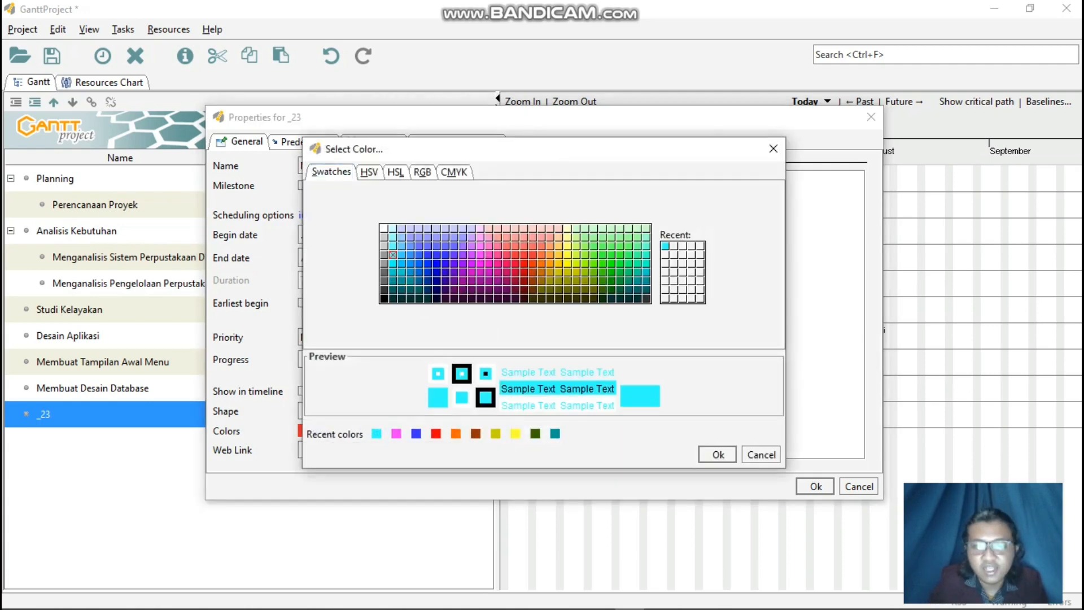
left_click(717, 455)
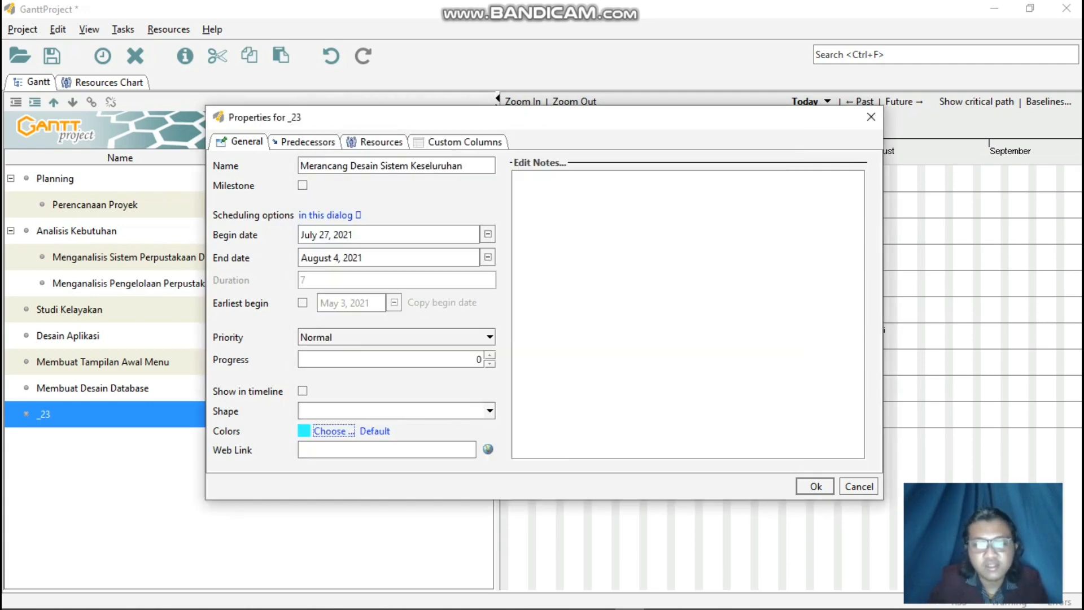
left_click(815, 486)
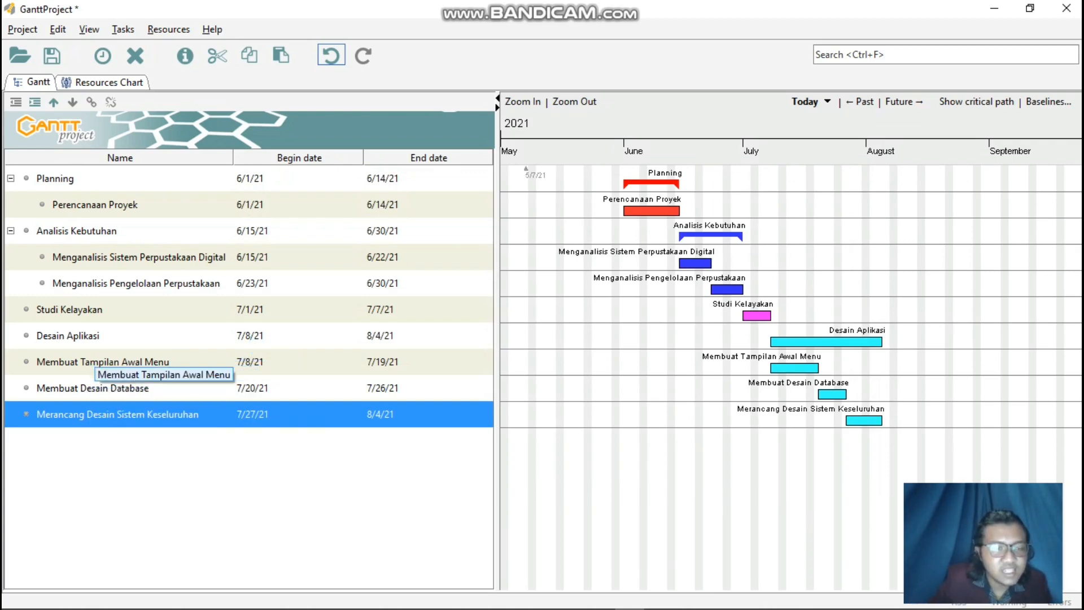
Indent Membuat Tampilan Awal Menu, Membuat Desain Database and Merancang Desain Sistem Keseluruhan as subtasks of Desain Aplikasi.
right_click(94, 361)
left_click(129, 427)
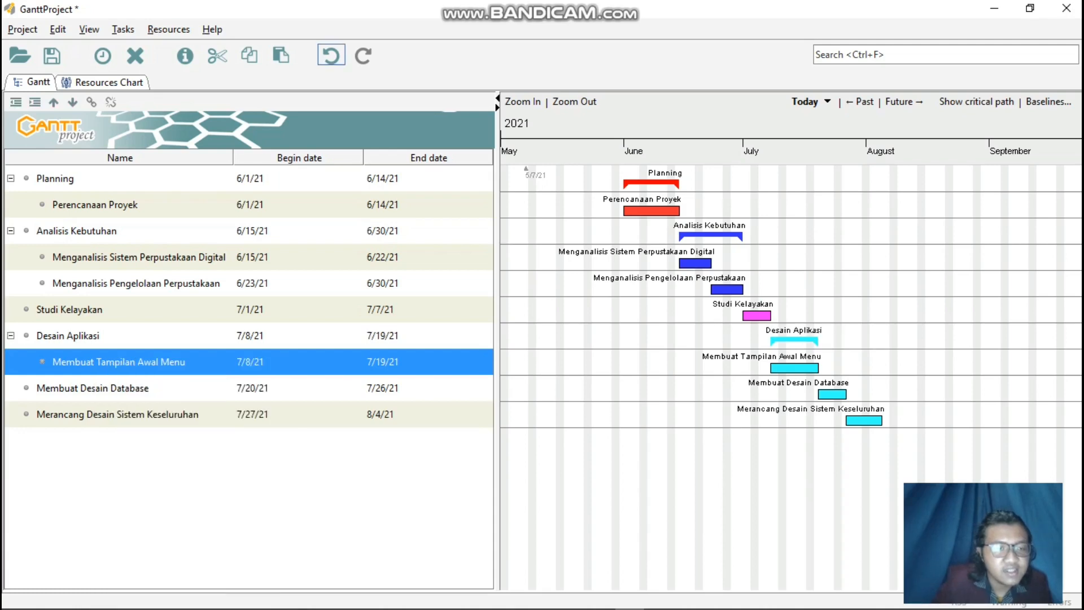
right_click(110, 388)
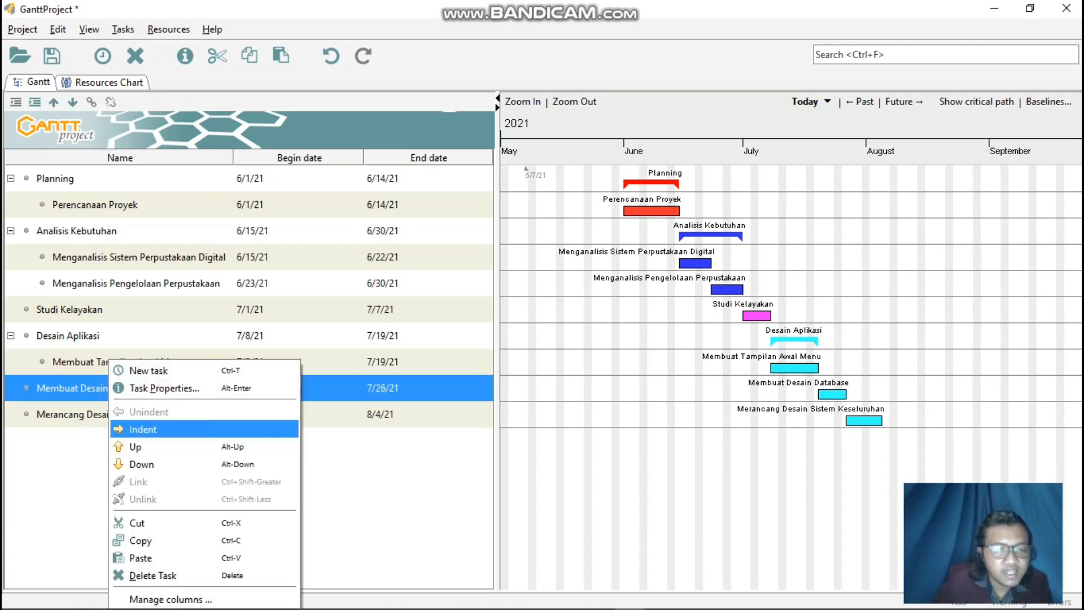
left_click(133, 428)
right_click(129, 415)
left_click(141, 429)
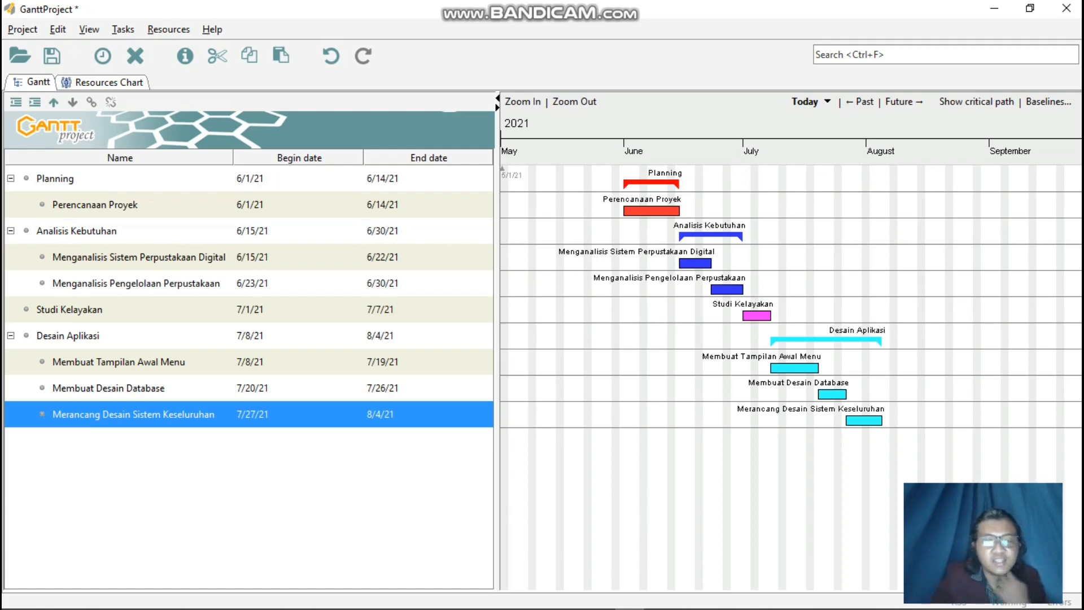
Add a custom column named Duration to the task table through the Custom Fields Manager.
right_click(458, 157)
left_click(514, 166)
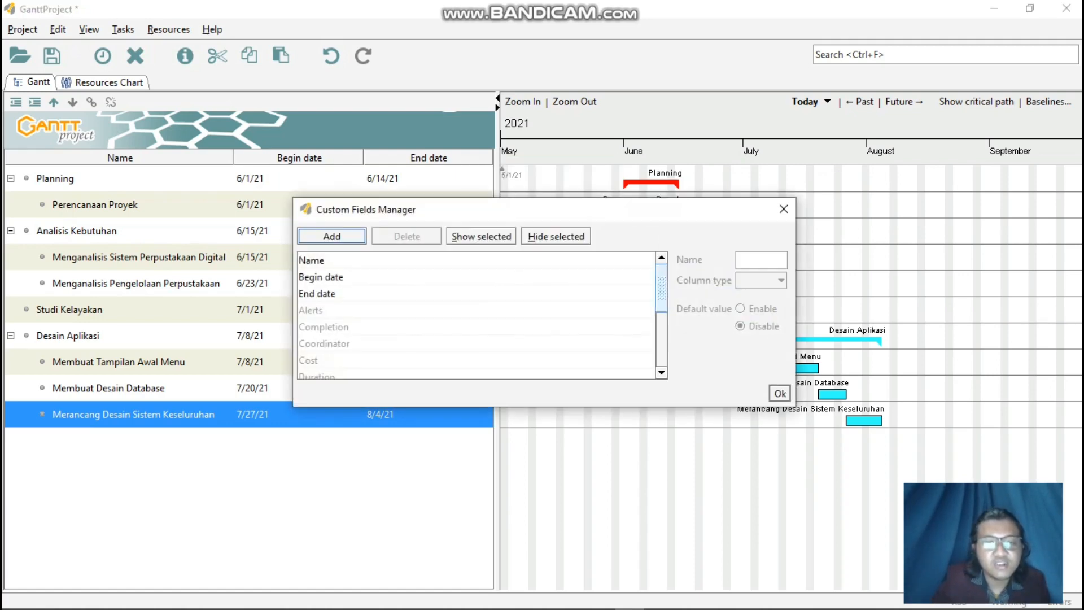
left_click(339, 240)
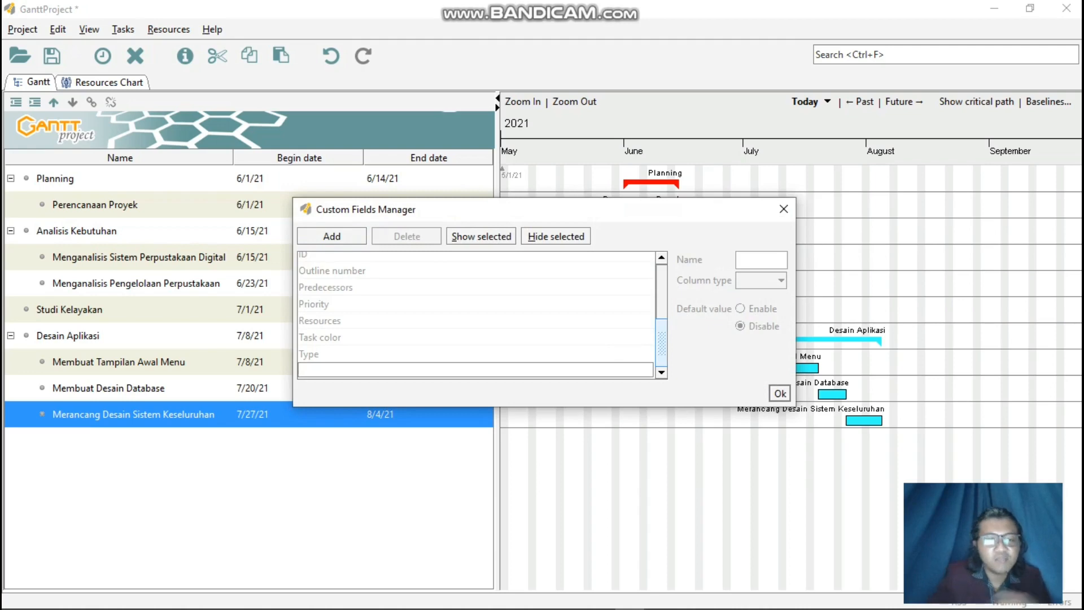
type("Dura")
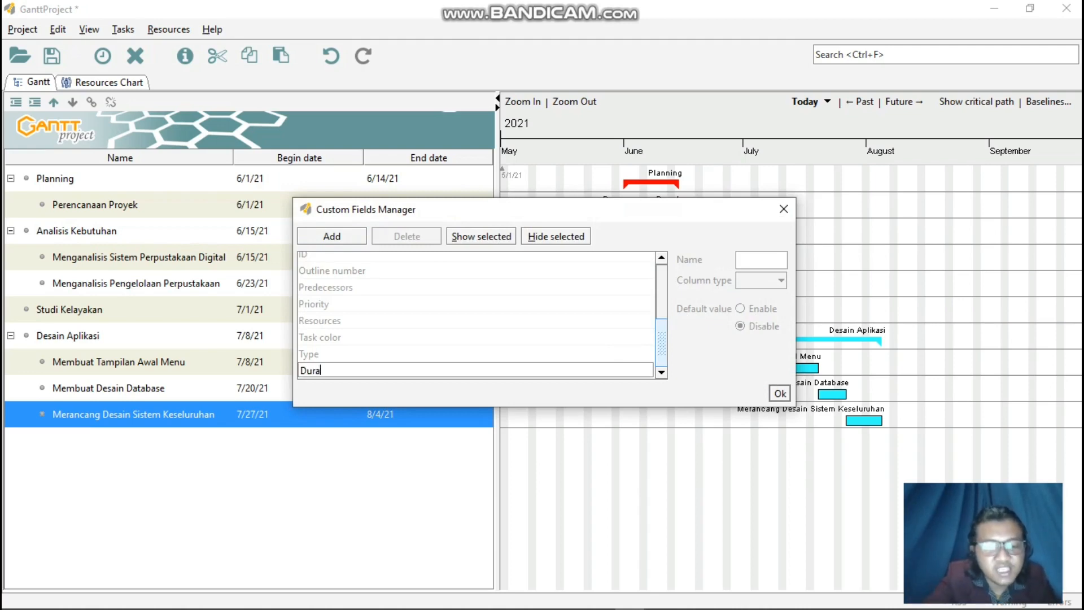
type("tion")
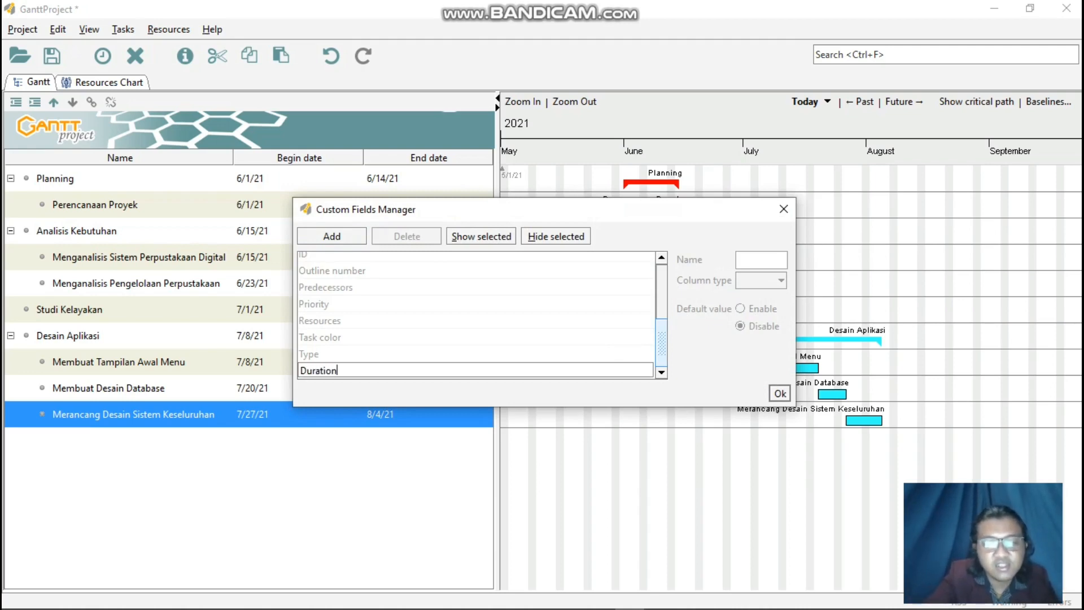
key("Return")
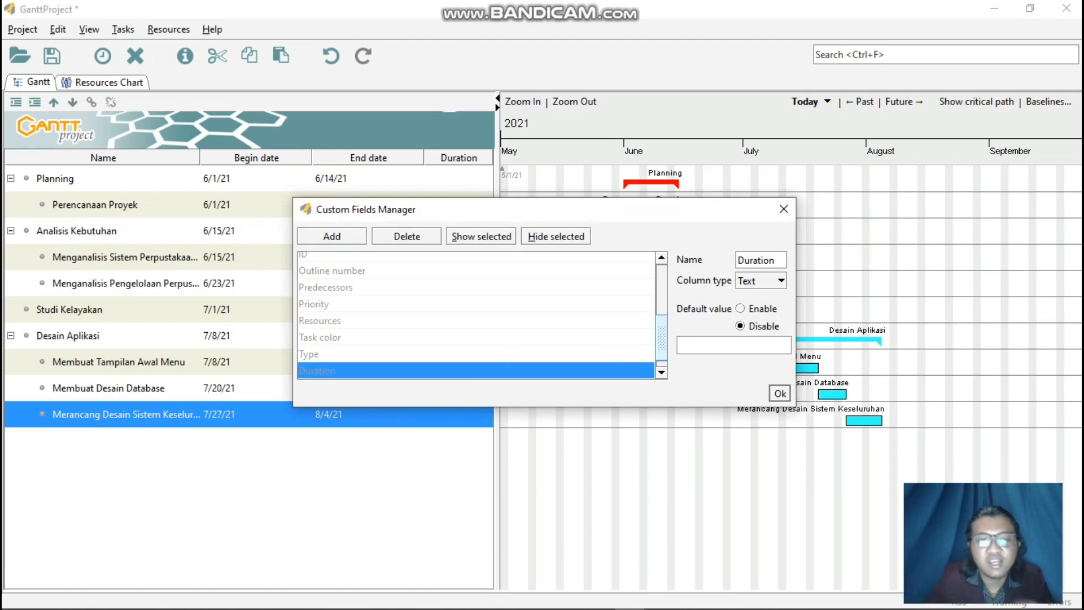
scroll(476, 315, "up", 3)
scroll(476, 315, "down", 4)
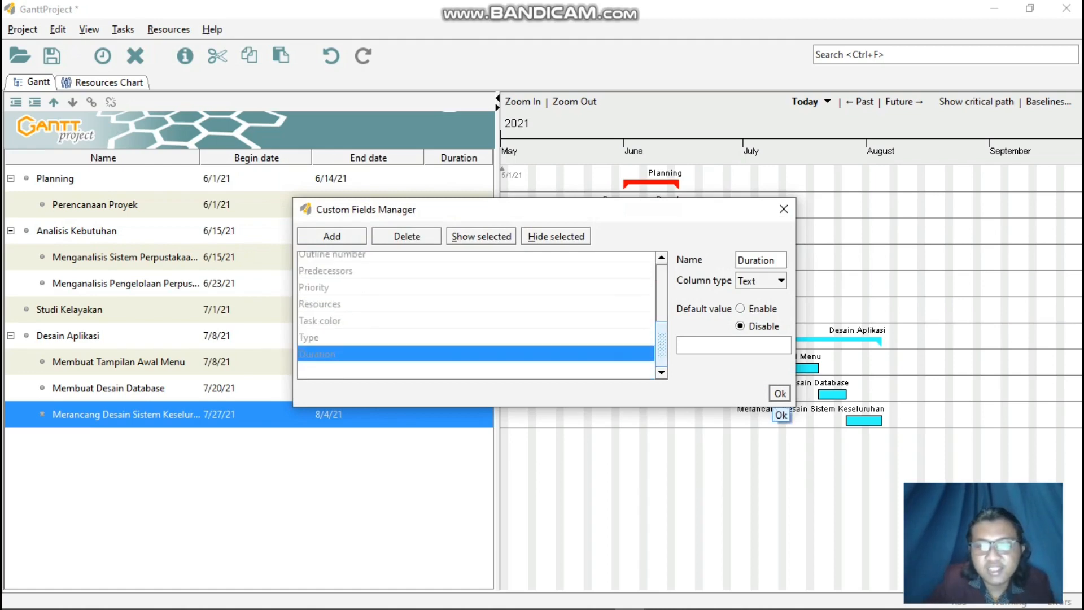
left_click(781, 393)
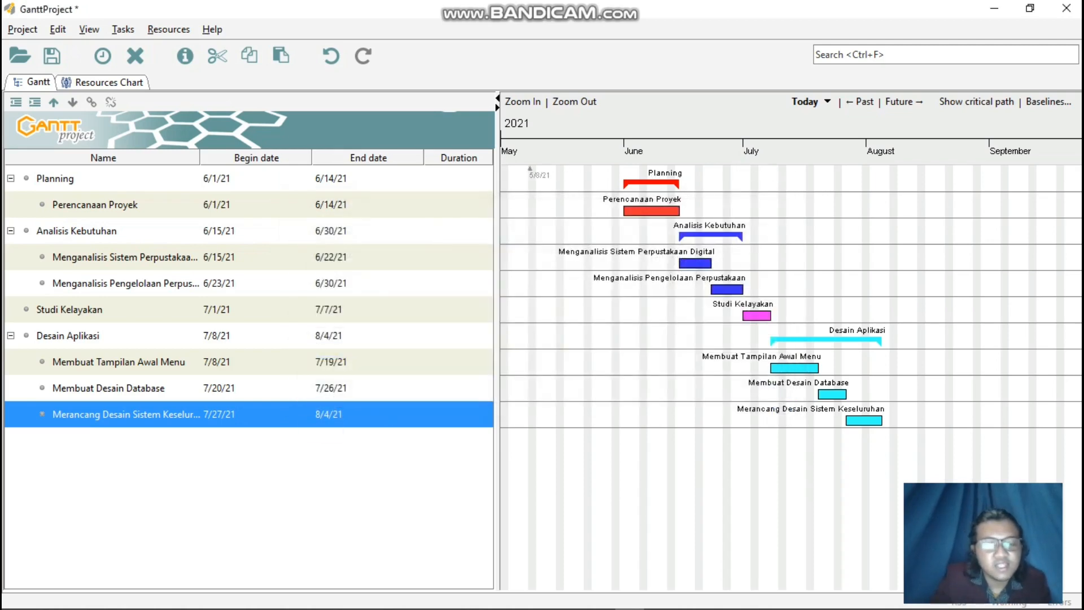
left_click(459, 179)
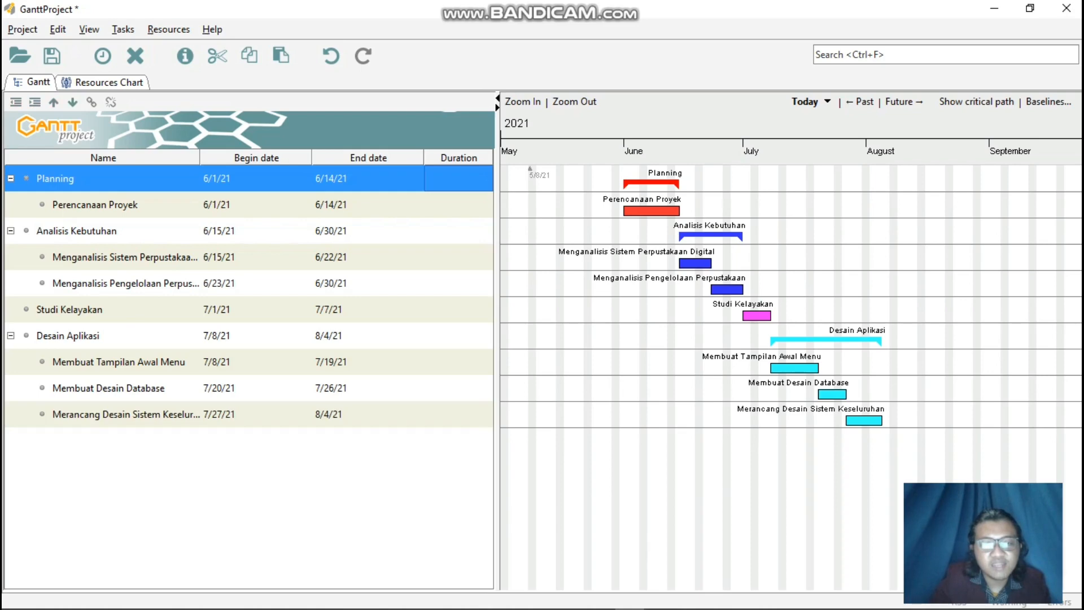
double_click(458, 179)
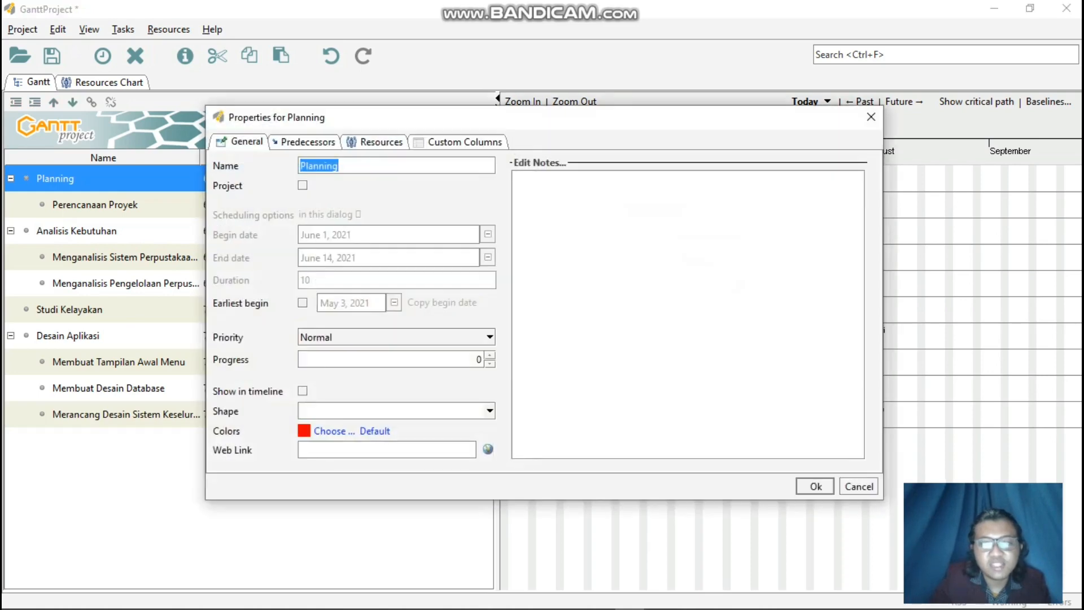
left_click(872, 117)
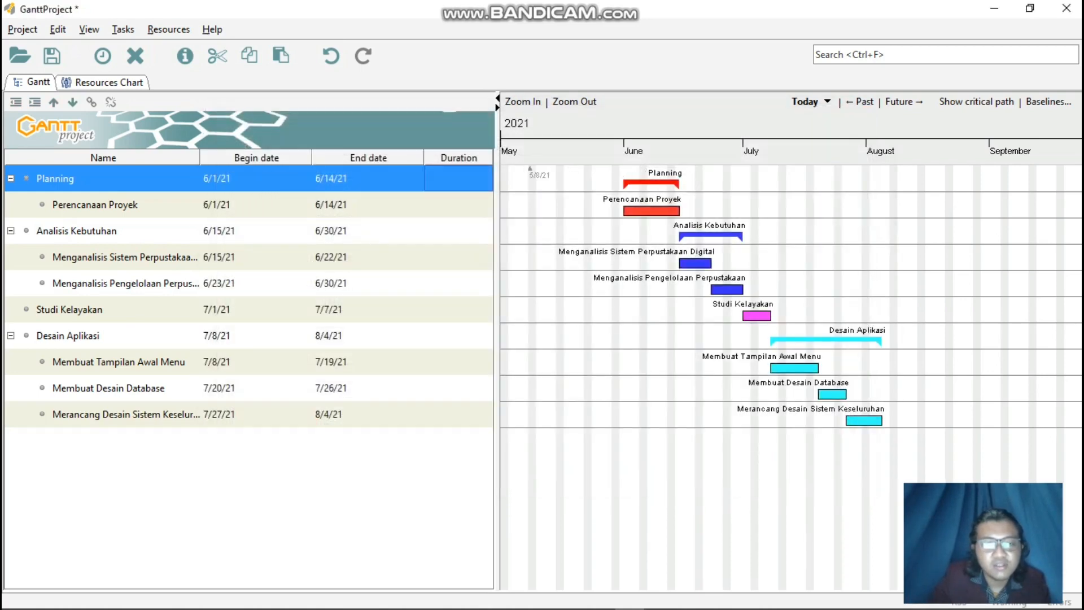
left_click(458, 179)
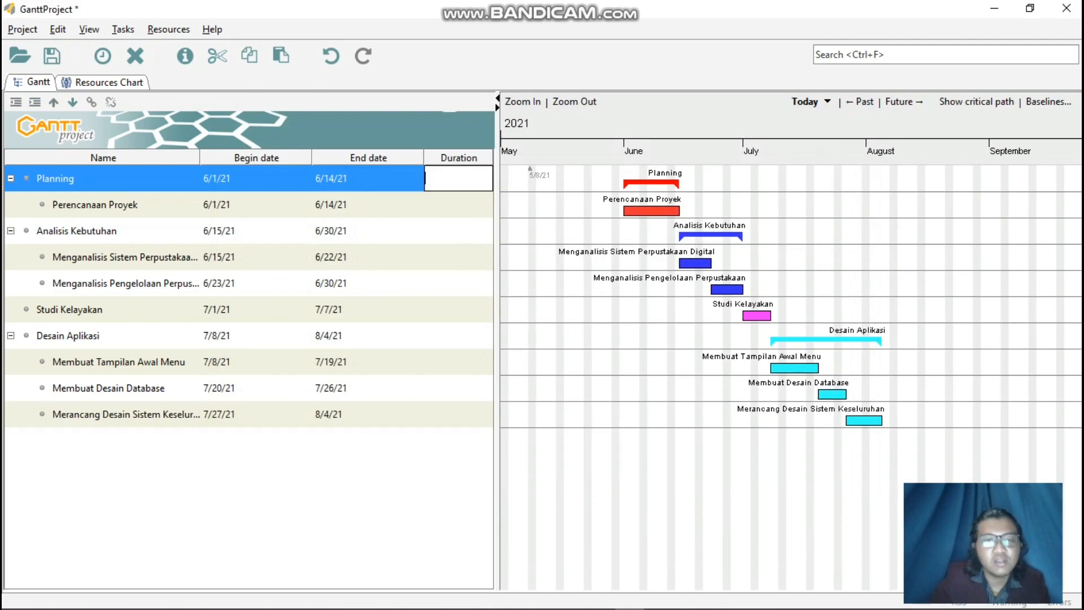
left_click(458, 205)
left_click(459, 204)
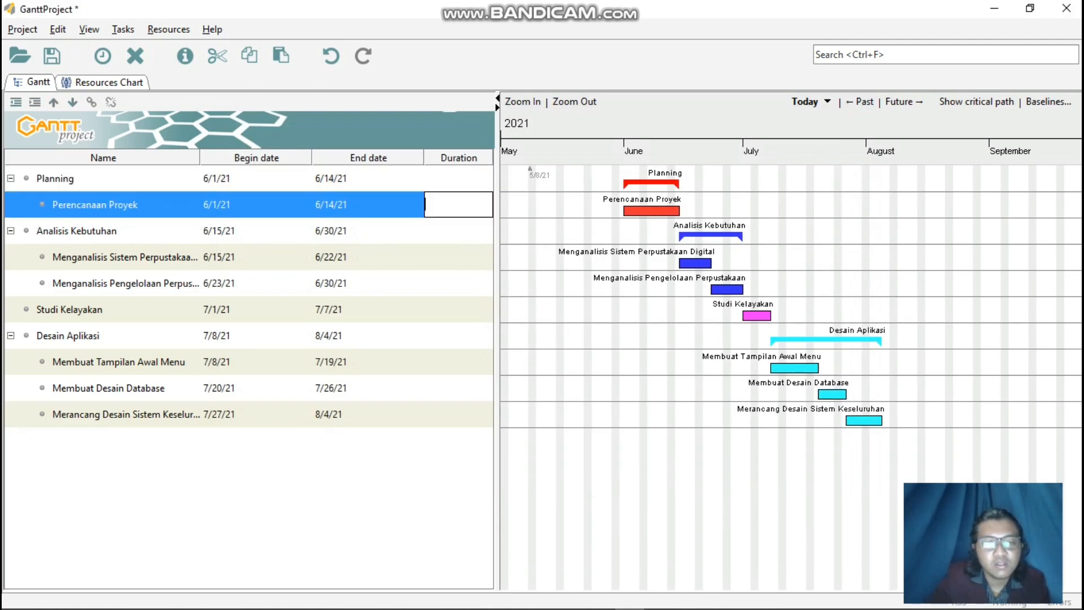
key("Escape")
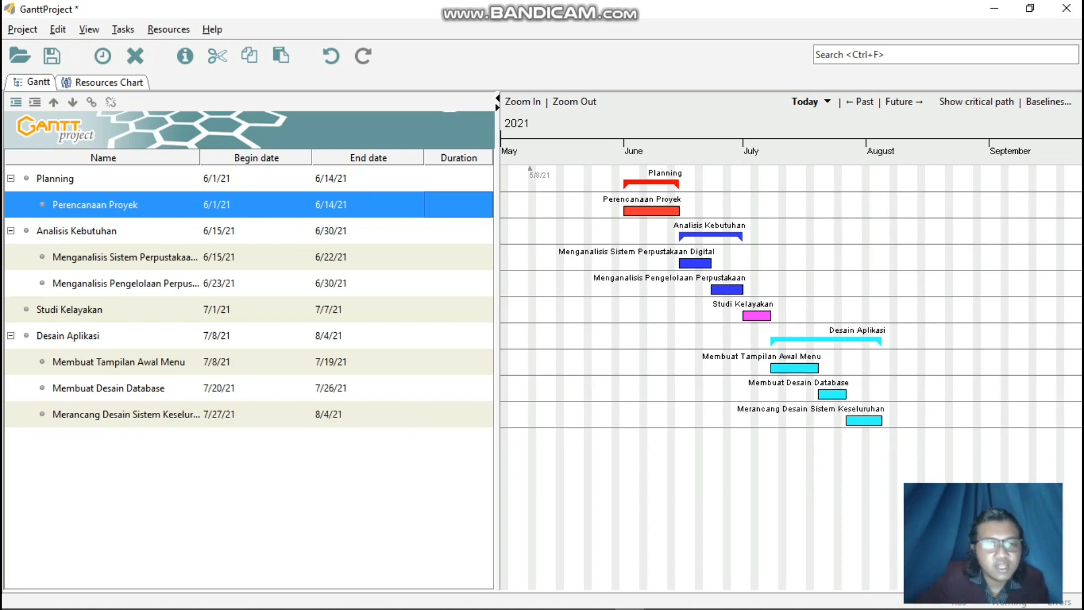
Widen the task table's Name column to fit the full task names, and widen the Begin date column to even out the date columns.
left_click_drag(200, 157, 241, 158)
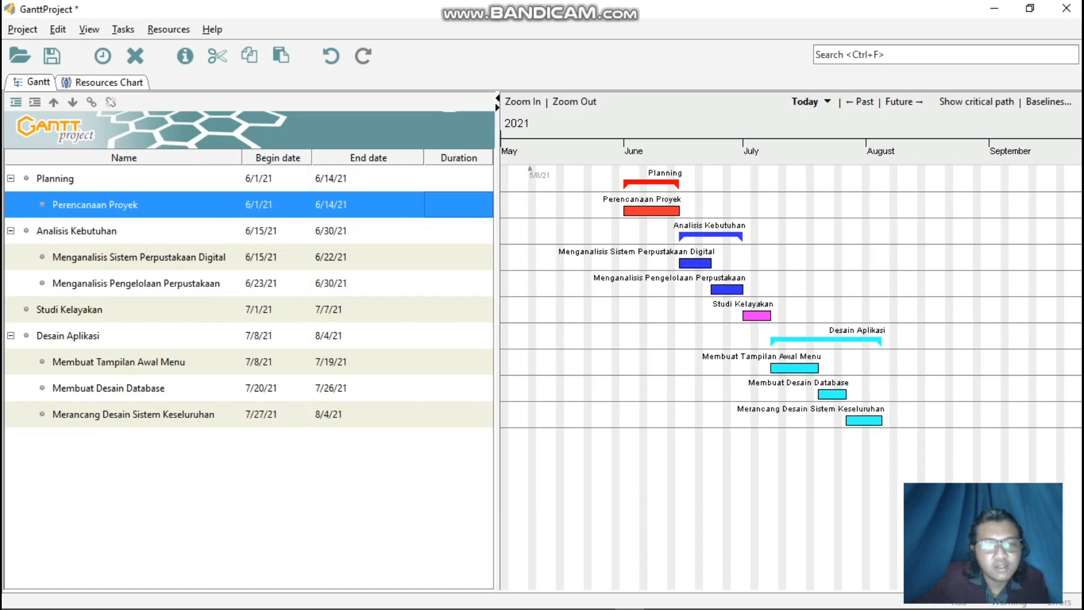
left_click_drag(311, 158, 333, 158)
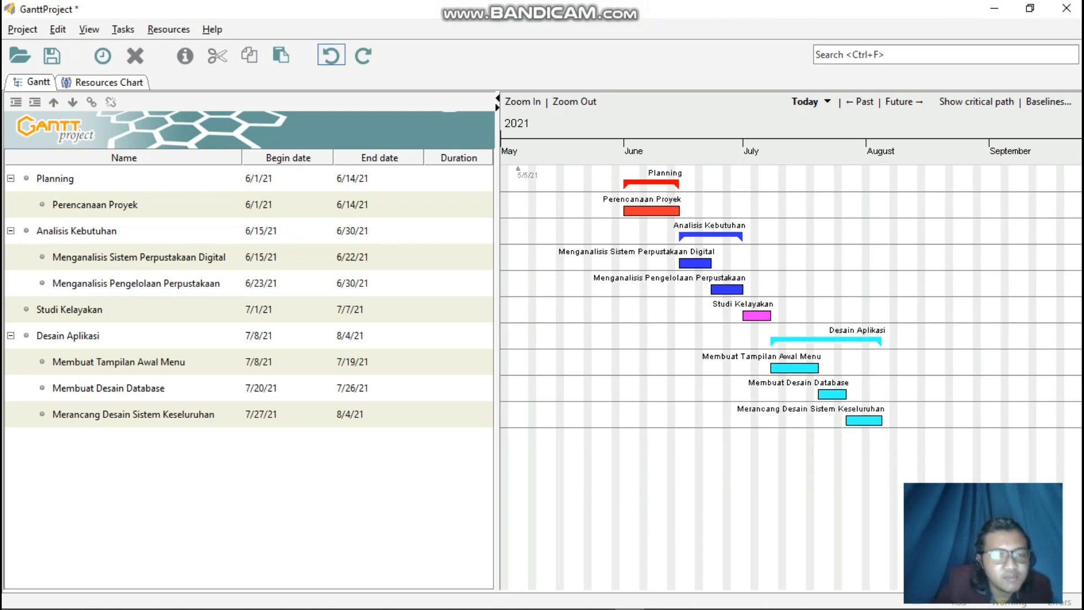
Add a new task below Merancang Desain Sistem Keseluruhan and enter Pemrograman as its name in the task properties.
right_click(104, 451)
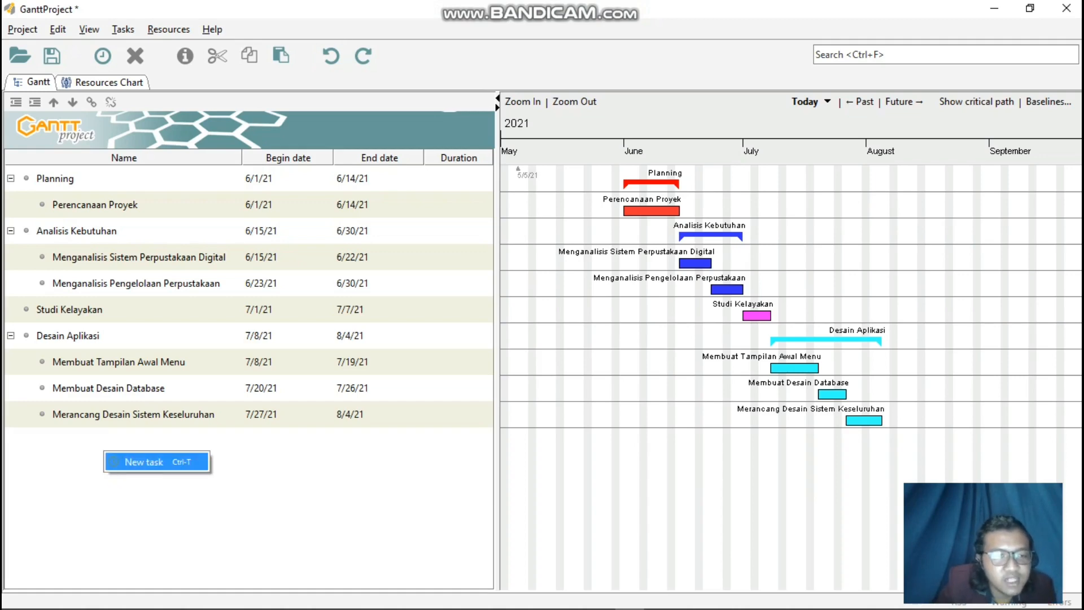
left_click(130, 462)
right_click(115, 442)
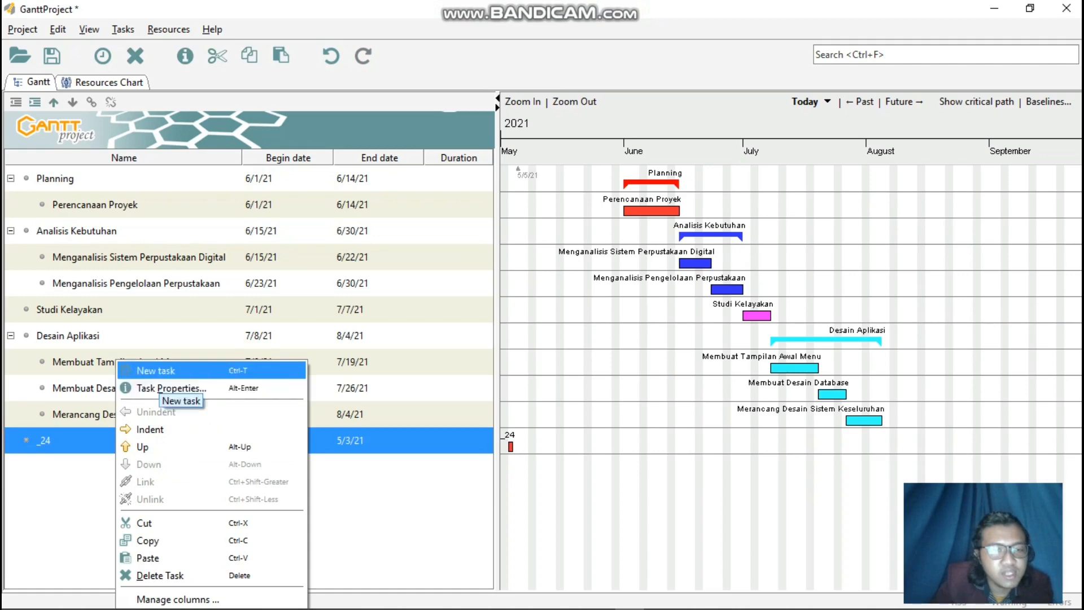
left_click(169, 389)
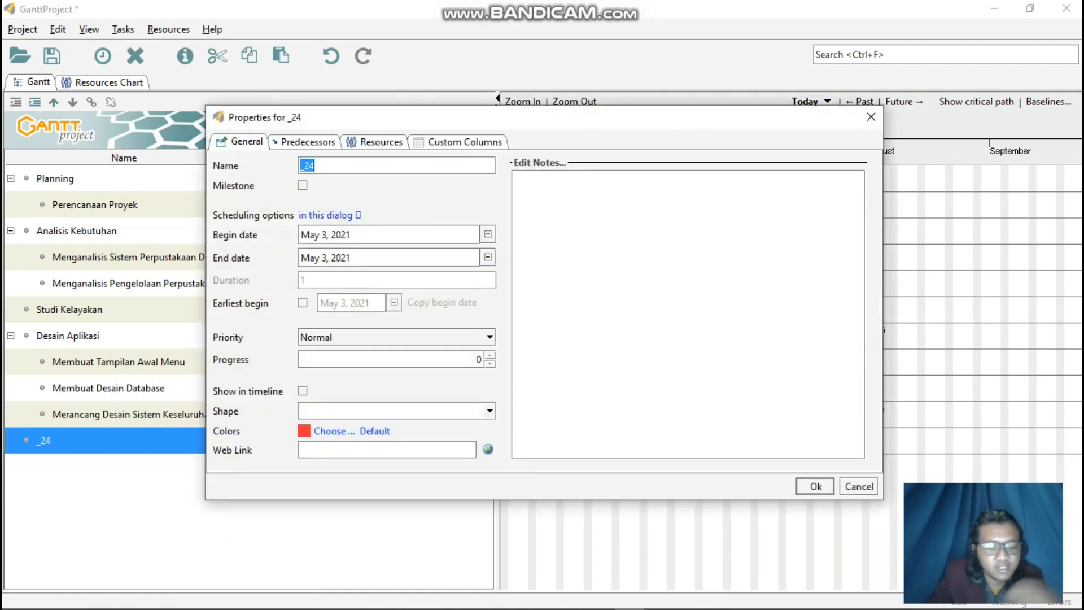
key("BackSpace")
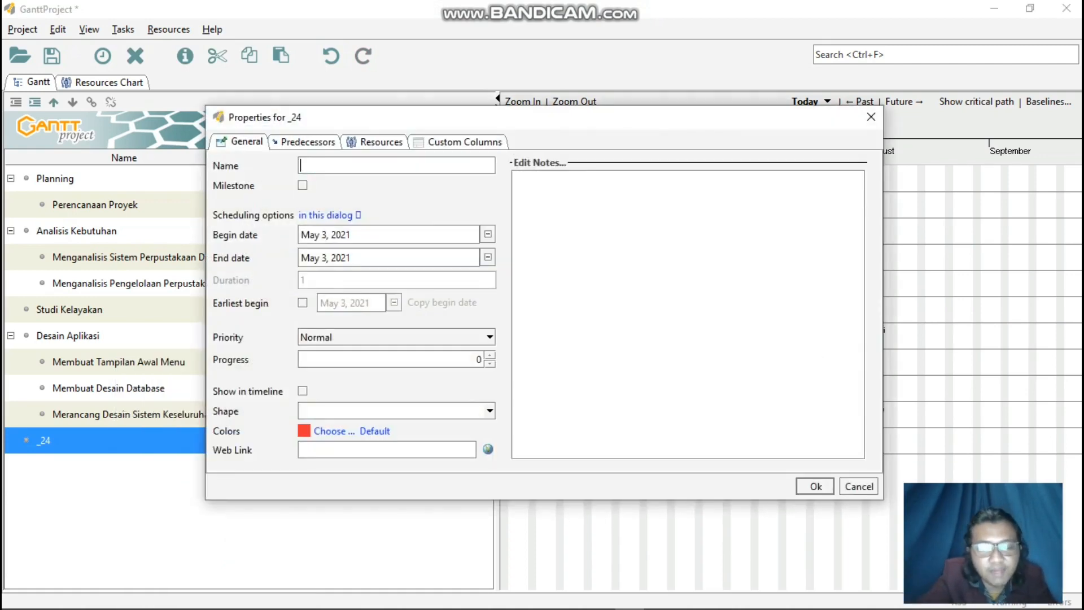
type("Pem")
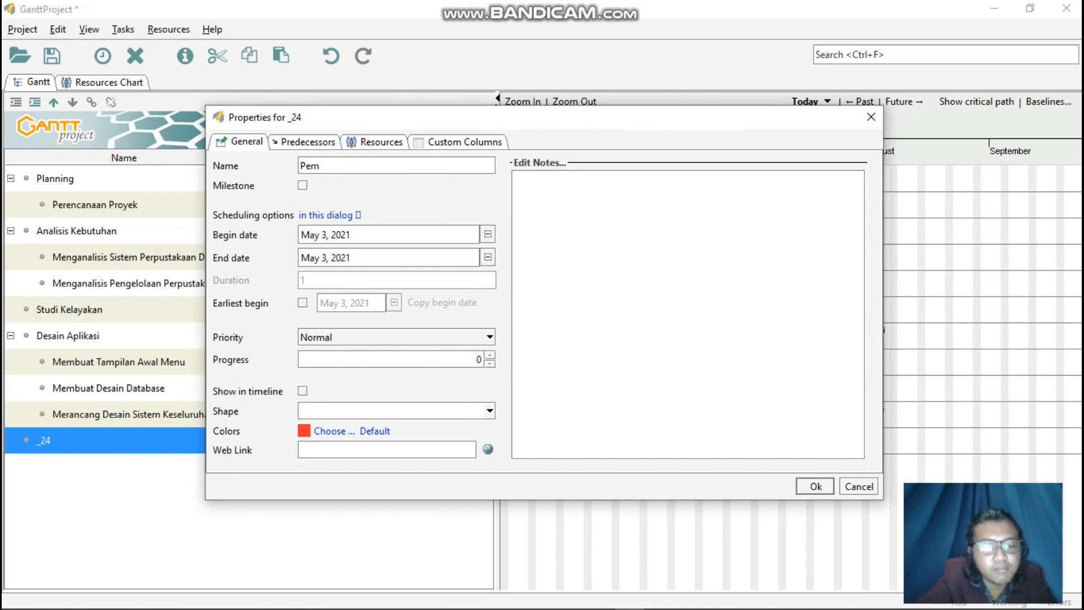
type("rograman")
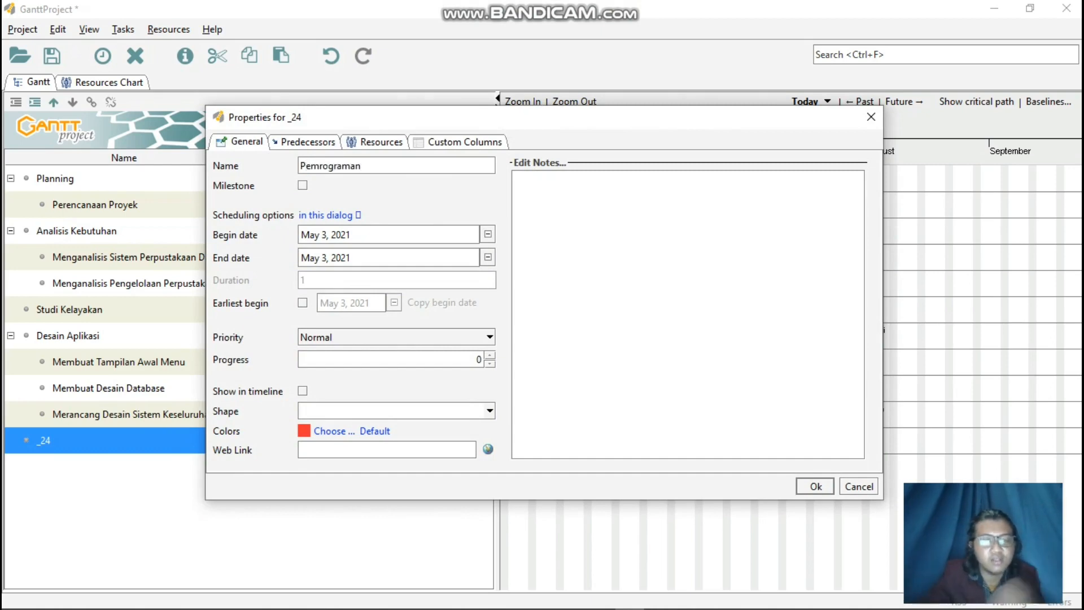
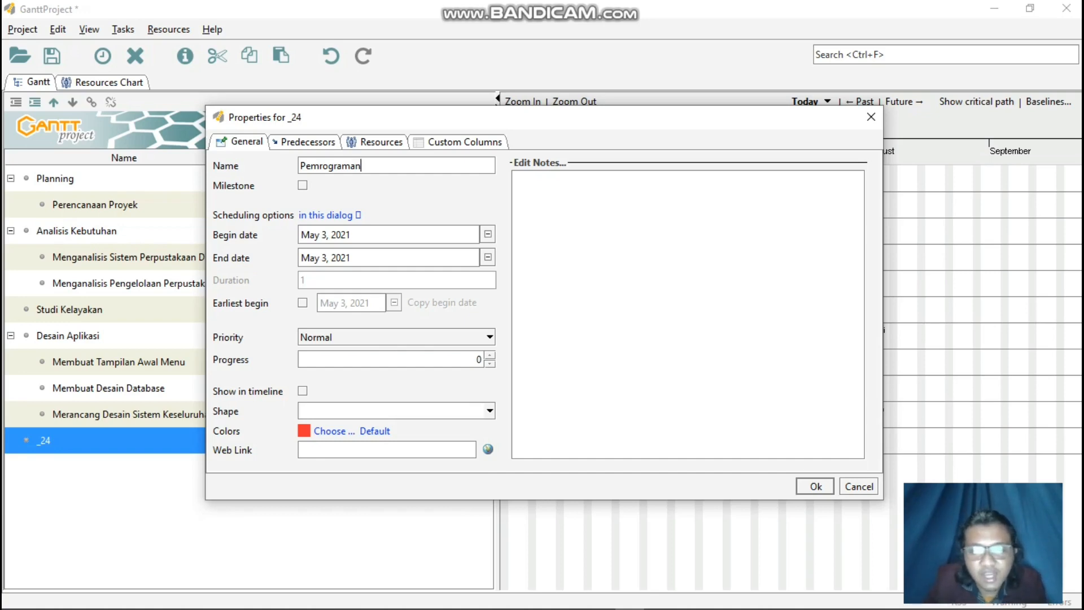
Schedule the Pemrograman task to begin on August 5, 2021 and end on September 1, 2021.
left_click(488, 234)
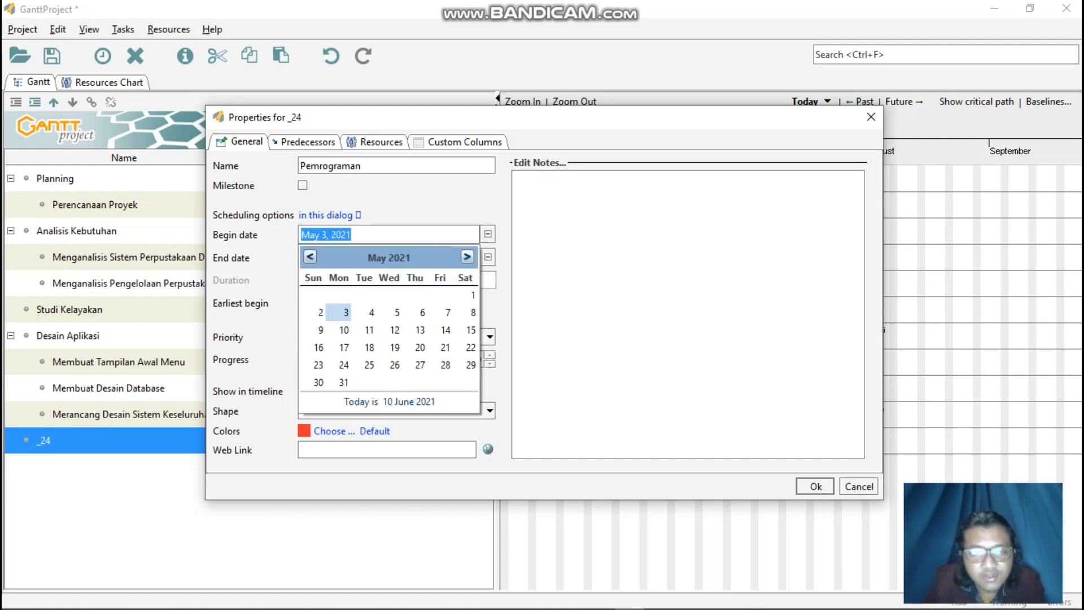
left_click(467, 257)
left_click(467, 257)
left_click(467, 257)
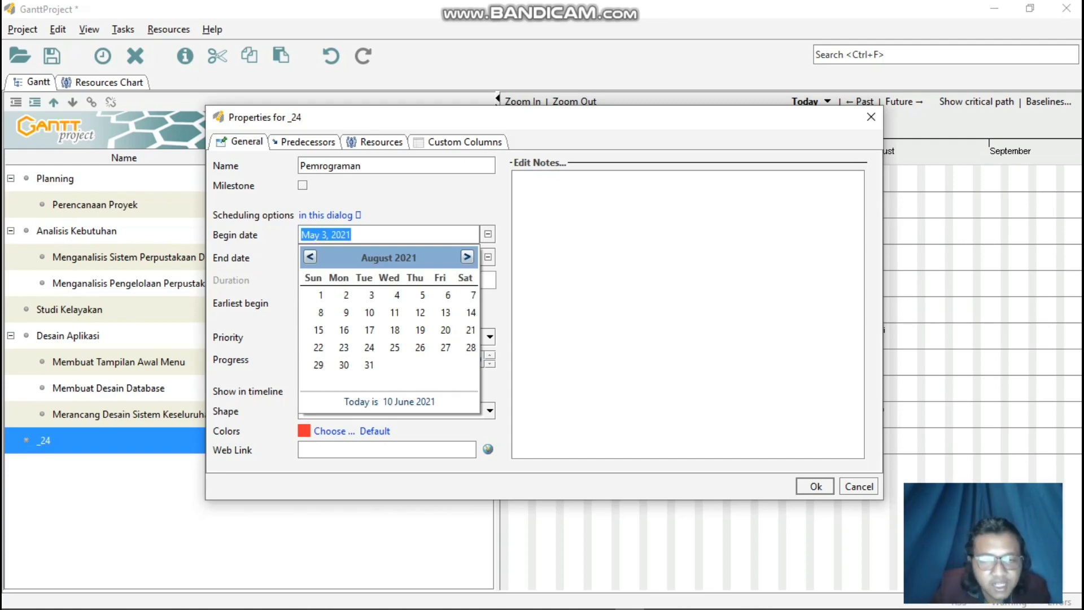
left_click(422, 294)
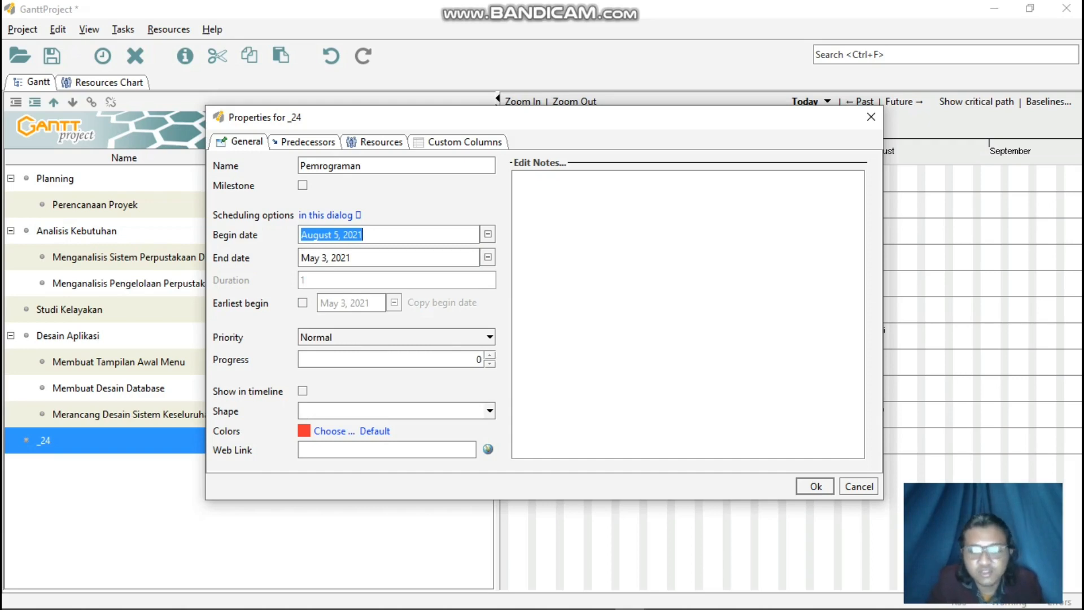
left_click(488, 257)
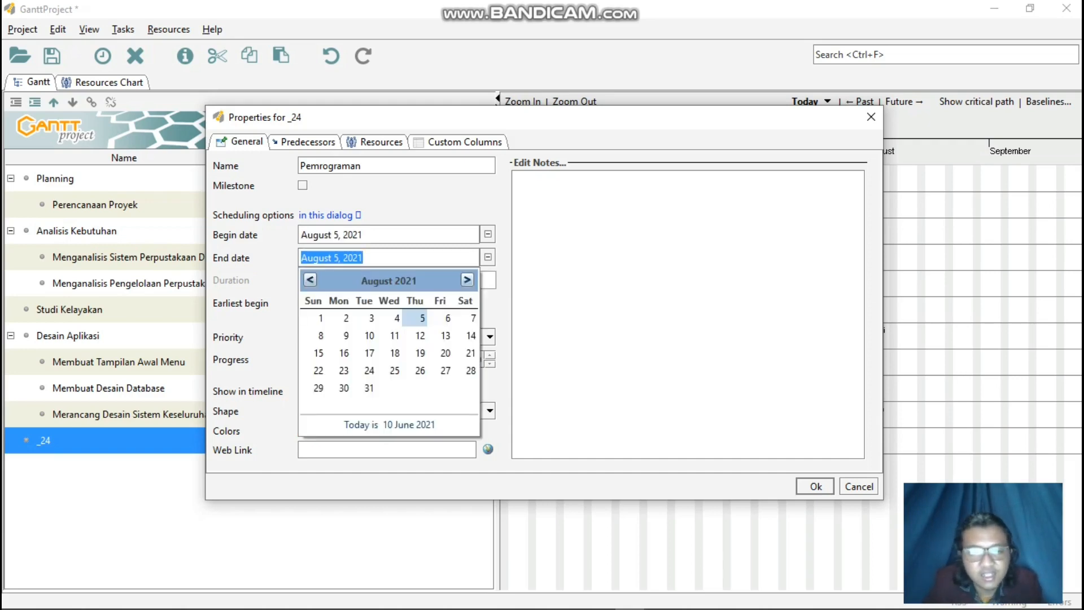
left_click(467, 280)
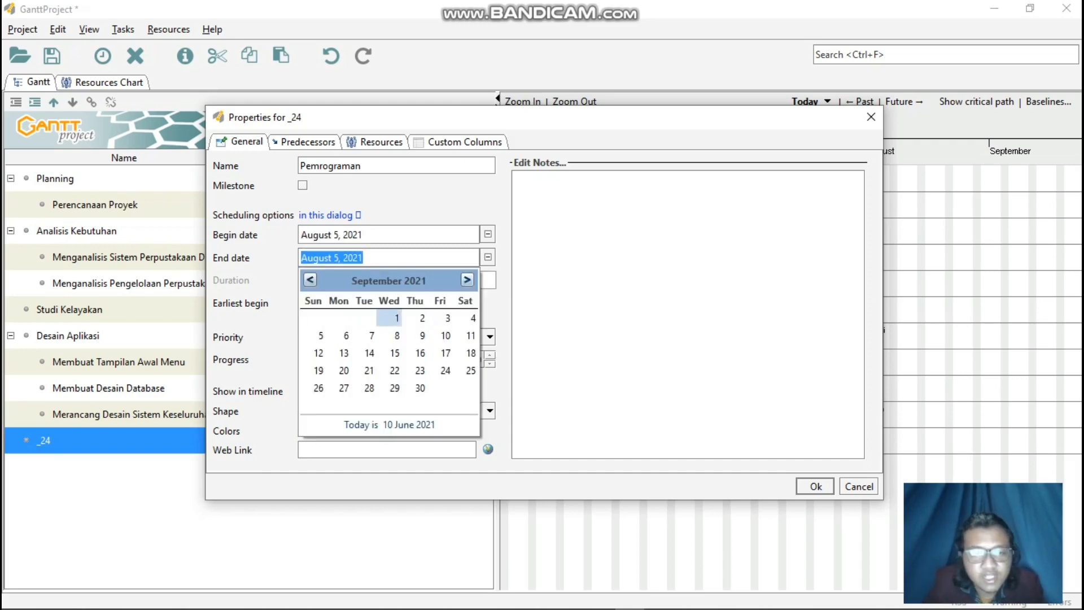
left_click(397, 318)
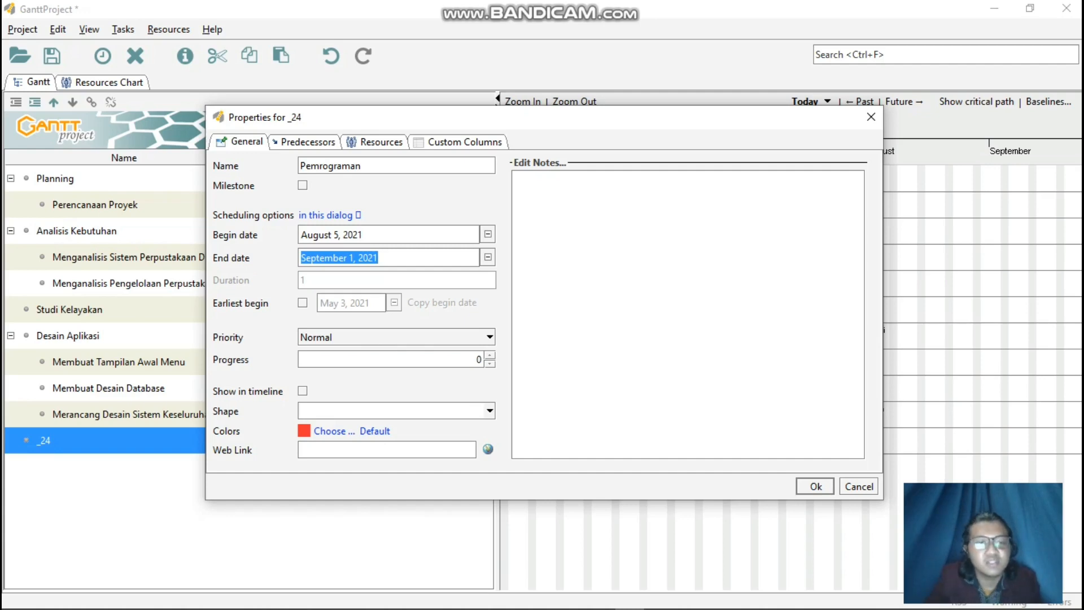
Set the Pemrograman task's color to yellow and apply its task properties.
left_click(330, 431)
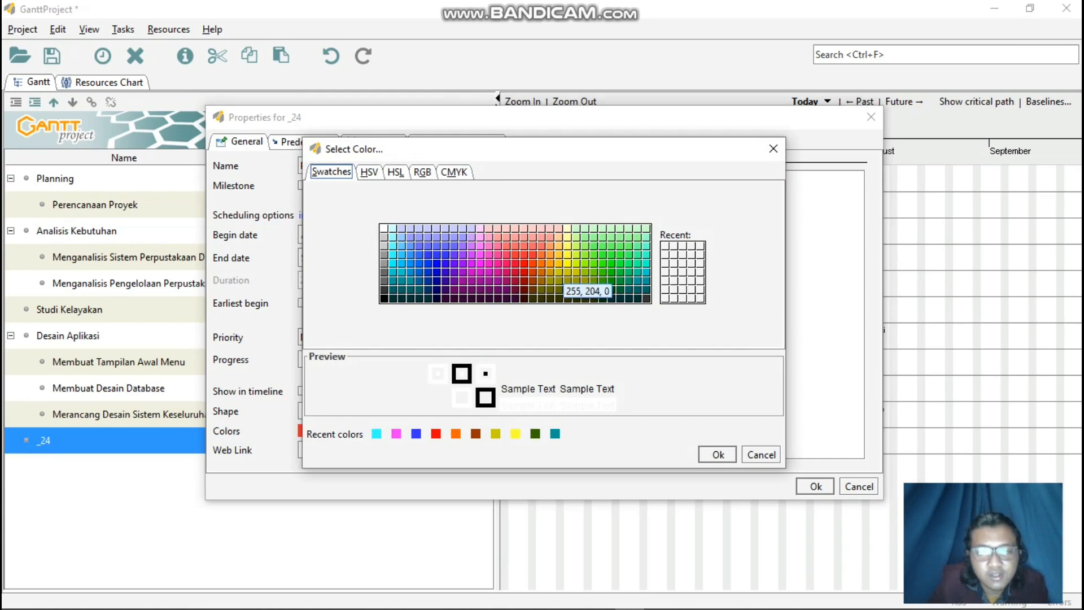
left_click(568, 264)
left_click(718, 455)
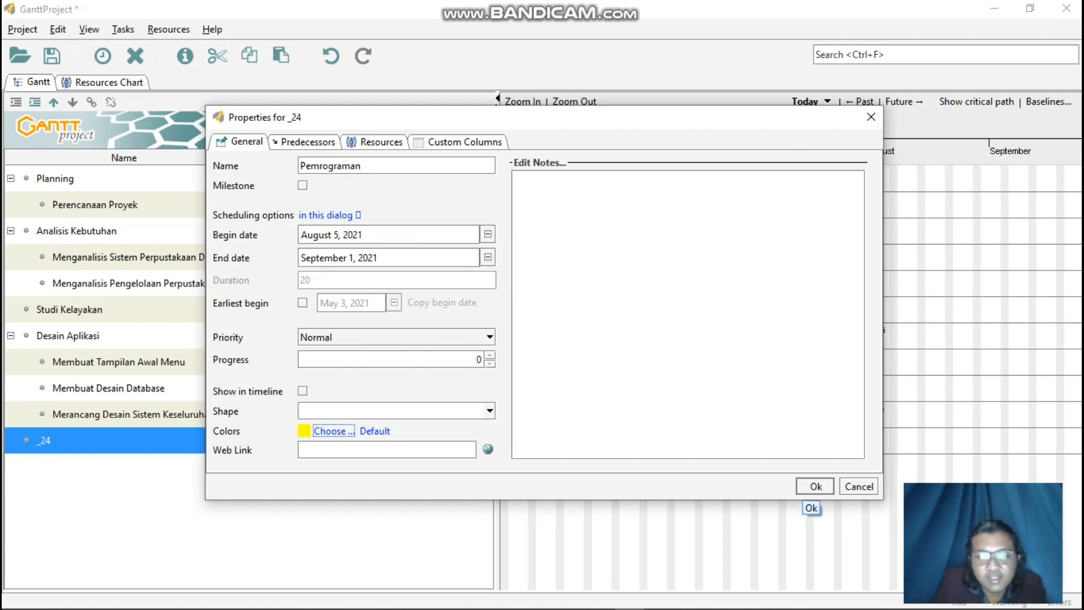
left_click(816, 486)
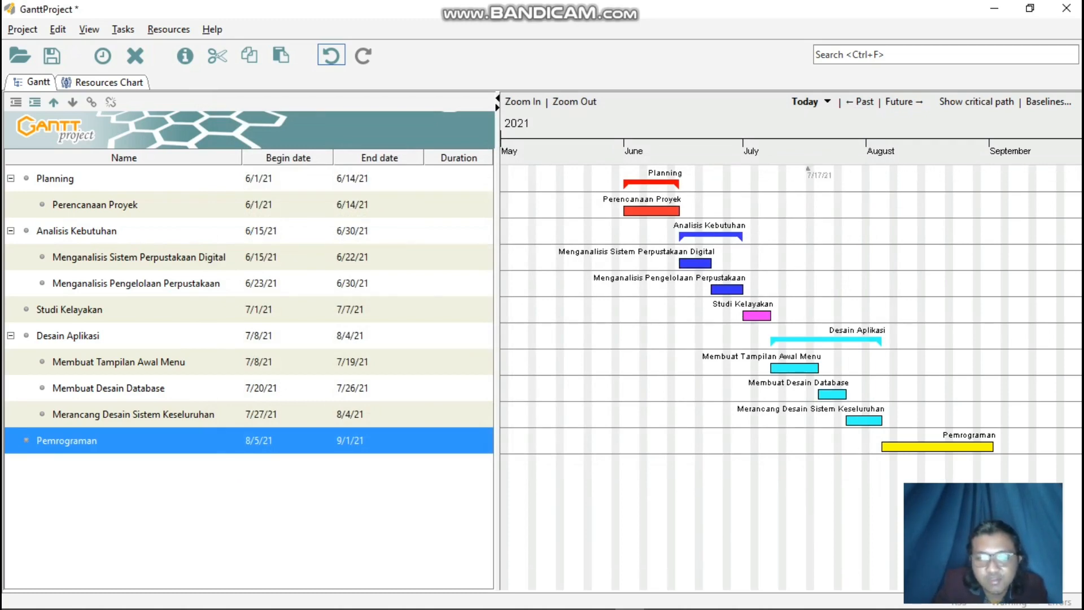
left_click(54, 102)
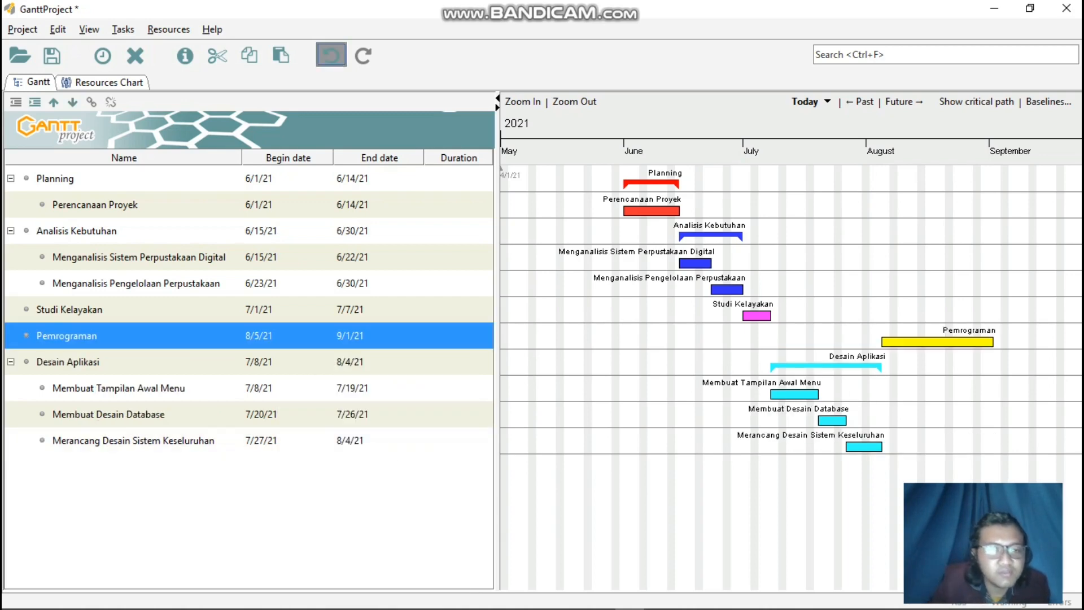
left_click(331, 56)
left_click(266, 440)
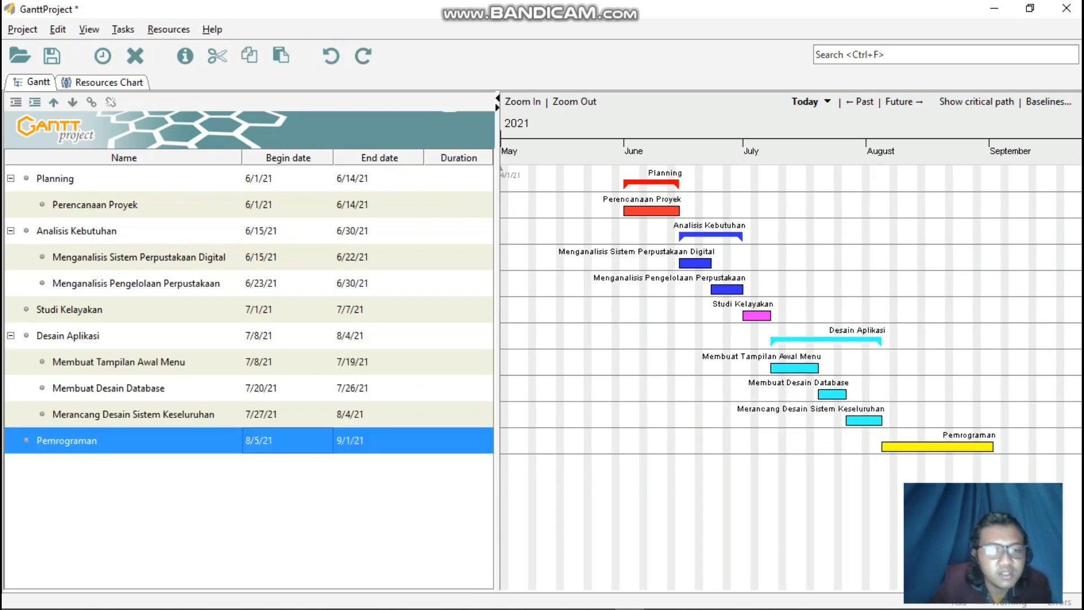
right_click(184, 440)
key("Escape")
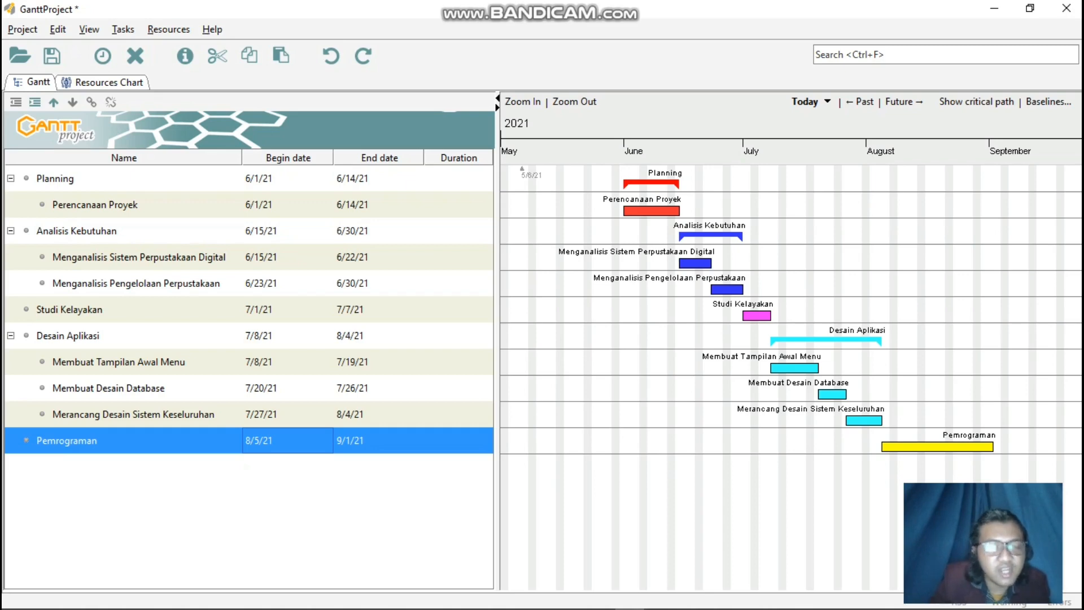
Add a new task below Pemrograman and enter Testing as its name in the task properties.
right_click(330, 440)
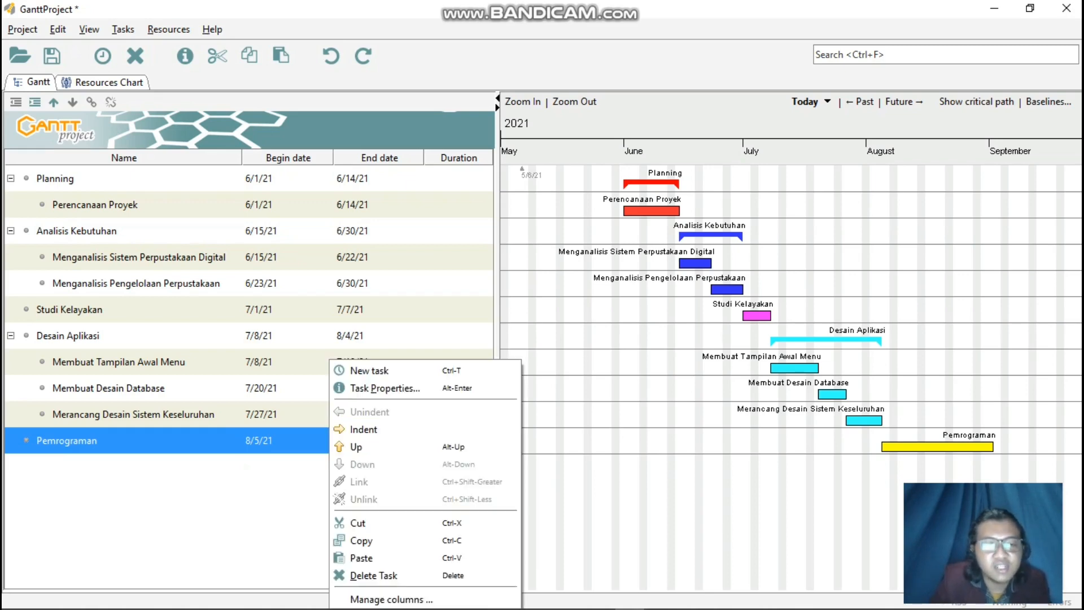
left_click(370, 371)
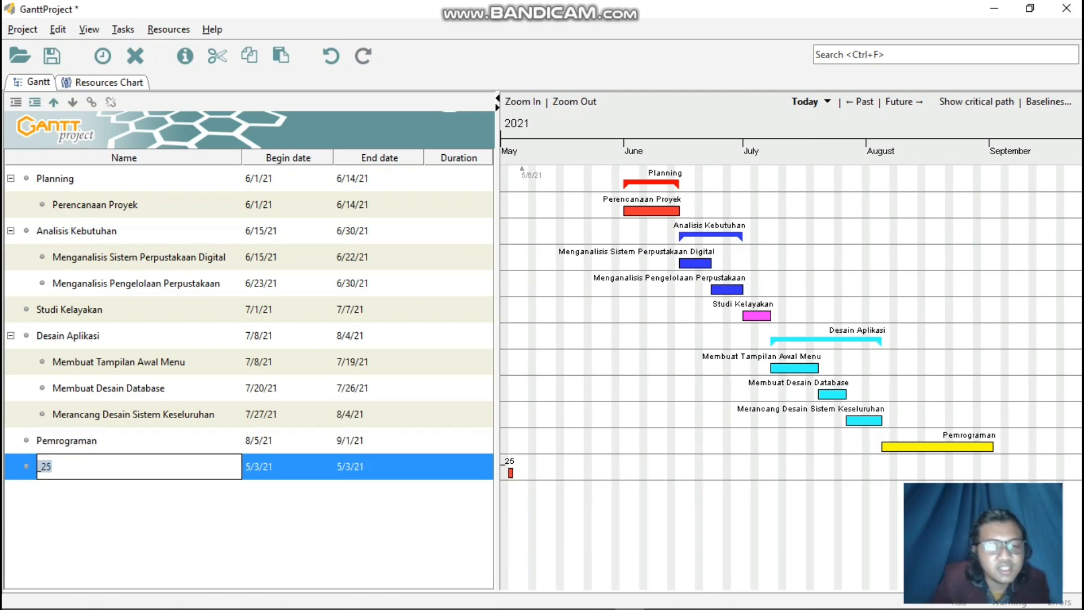
right_click(293, 359)
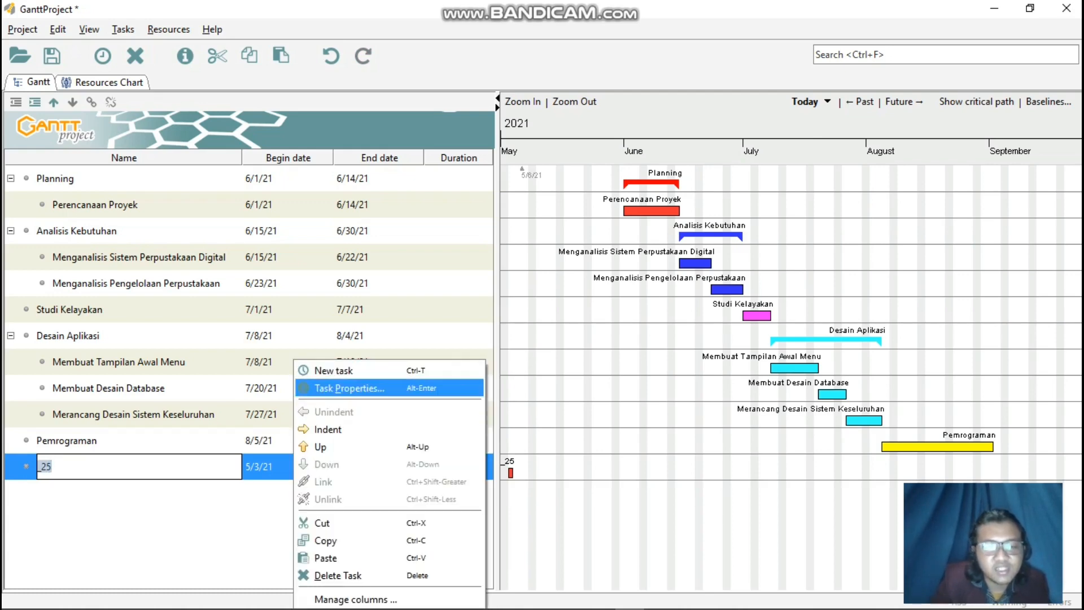
left_click(349, 388)
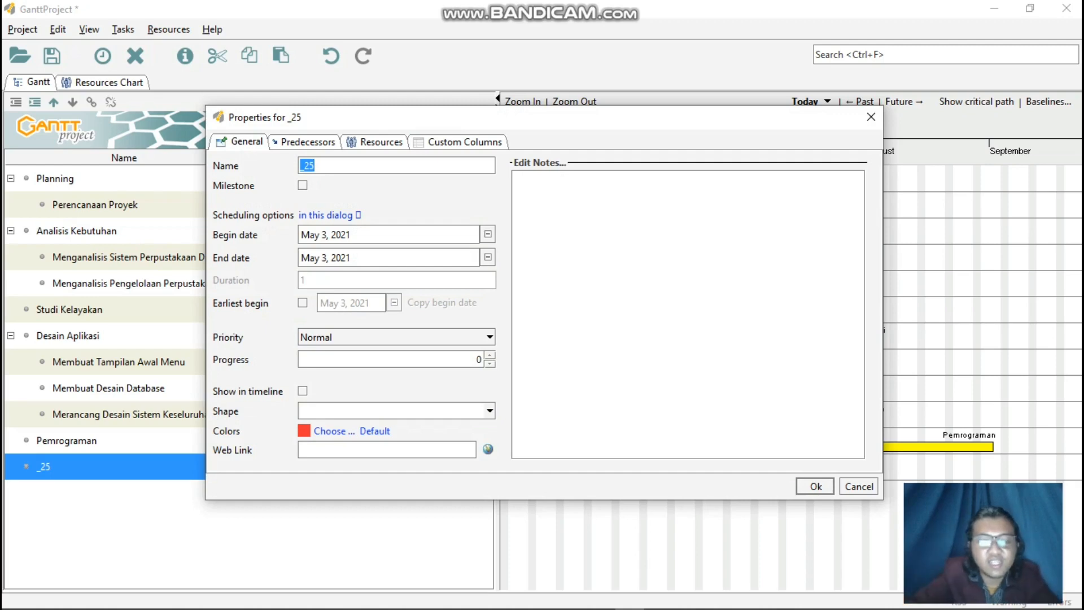
key("BackSpace")
type("Testing")
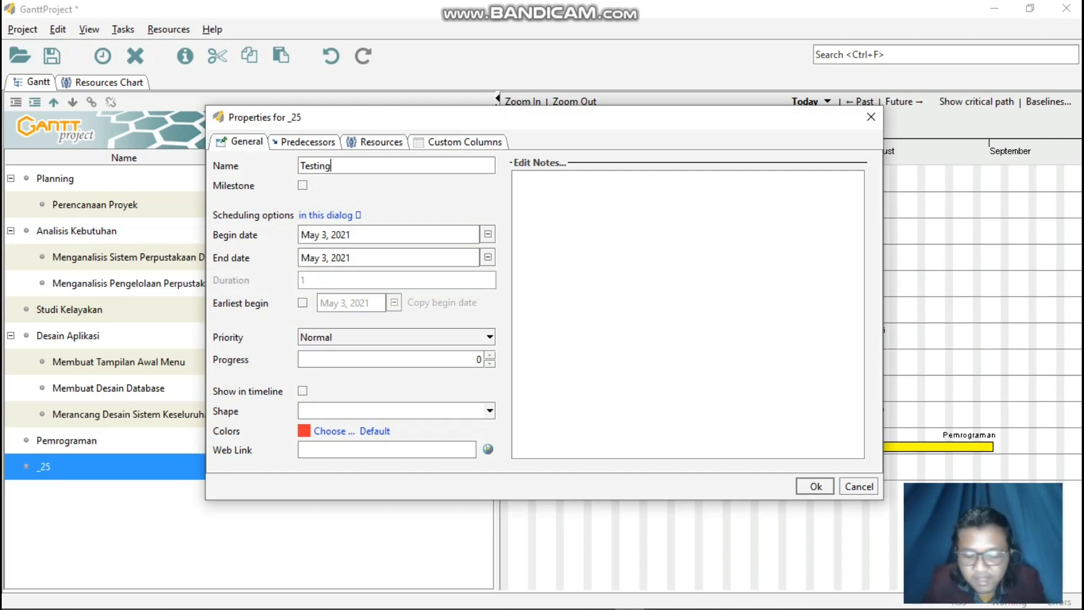
Schedule the Testing task to begin on September 2, 2021 and end on September 16, 2021.
left_click(488, 235)
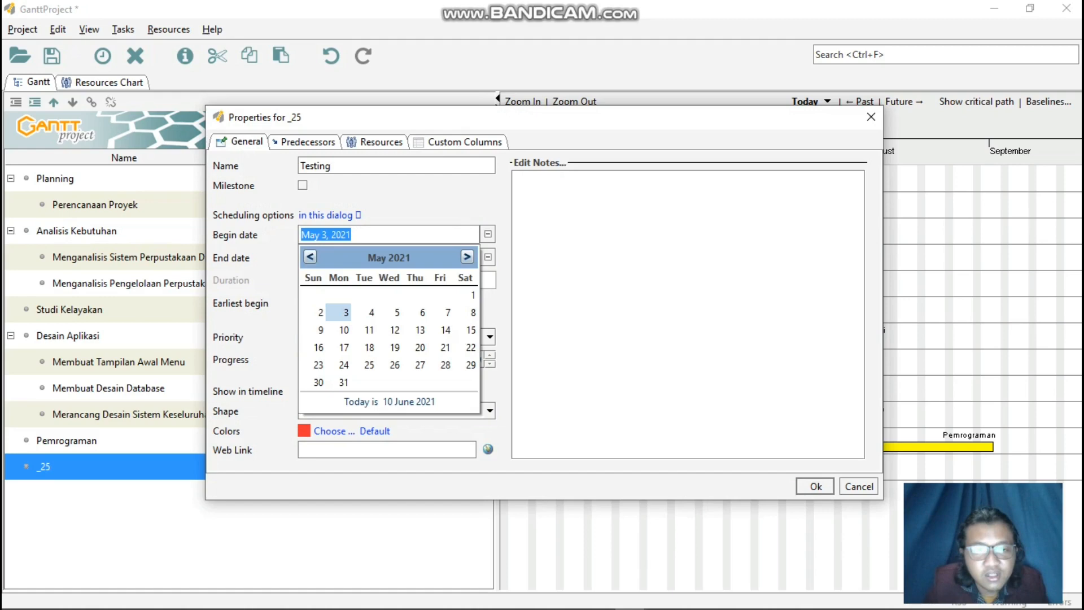
left_click(467, 257)
left_click(467, 257)
left_click(467, 256)
left_click(467, 256)
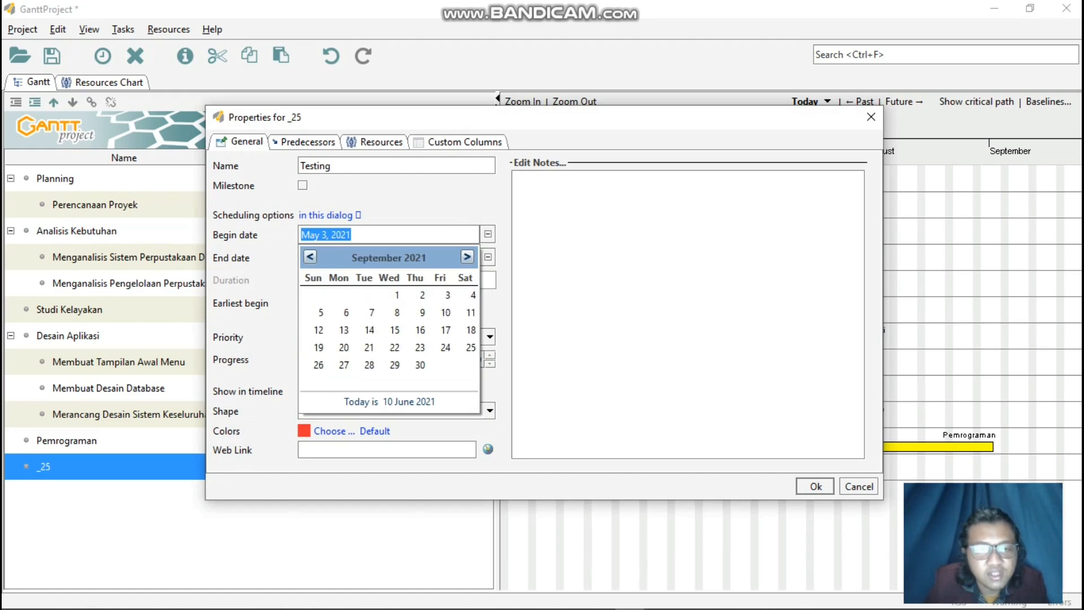
left_click(422, 295)
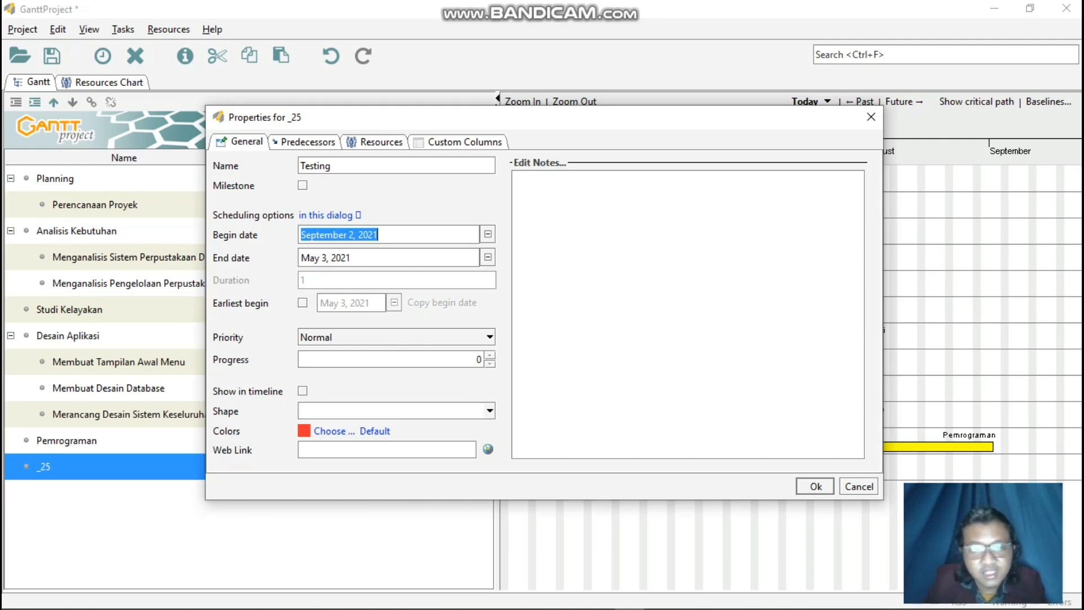
left_click(488, 257)
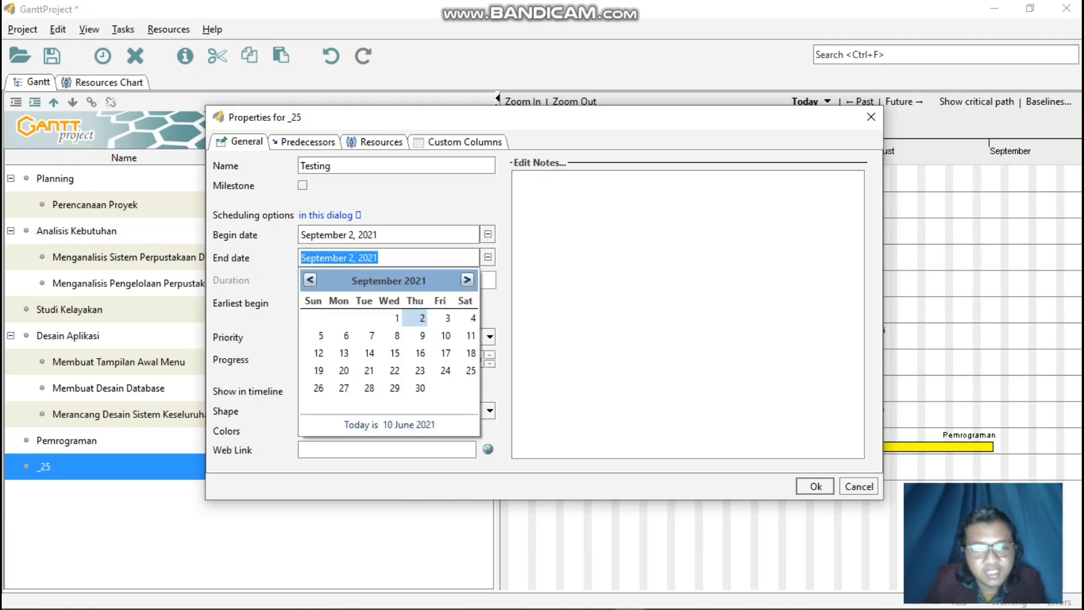
left_click(418, 353)
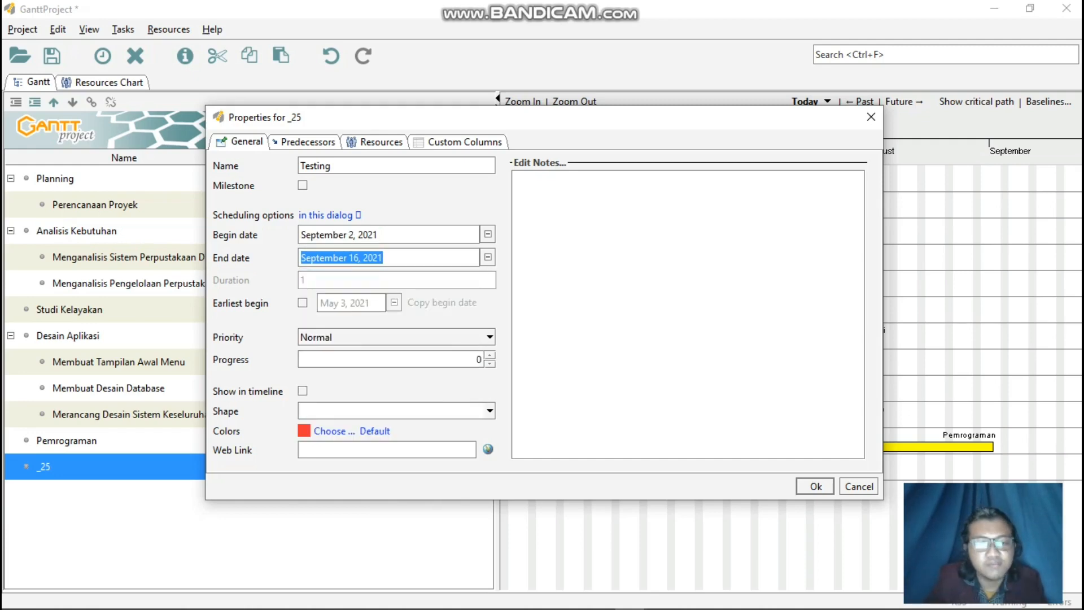
Set the Testing task's color to green and apply its task properties.
left_click(333, 431)
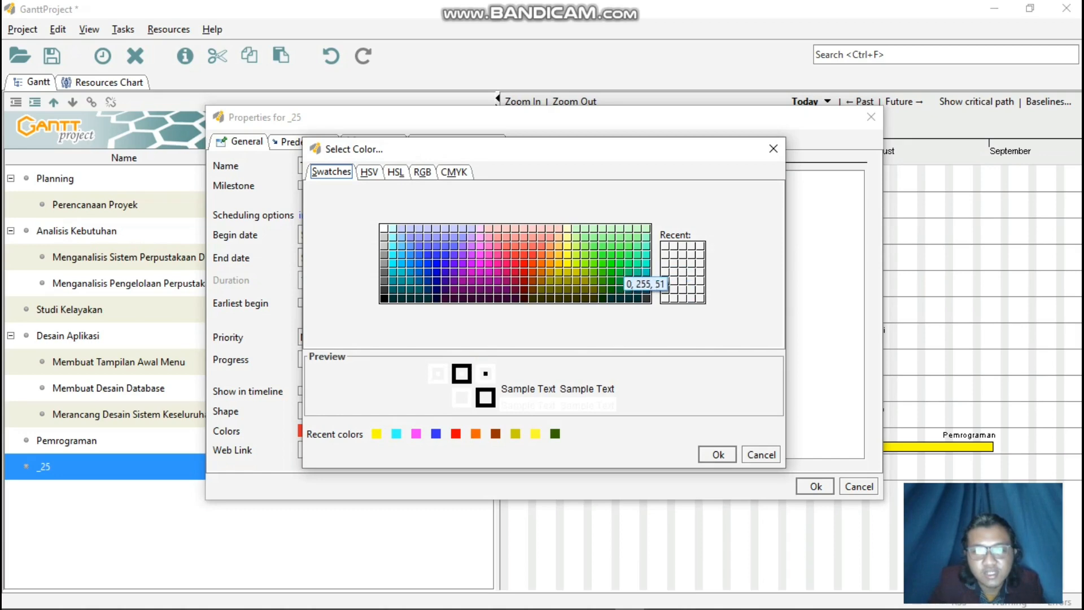
left_click(620, 264)
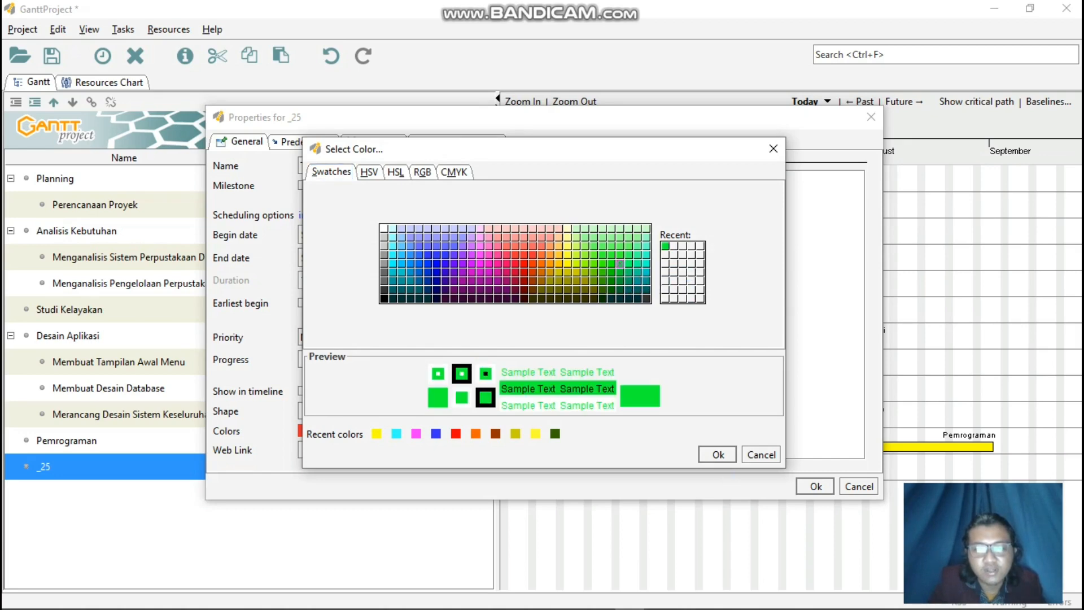
left_click(718, 455)
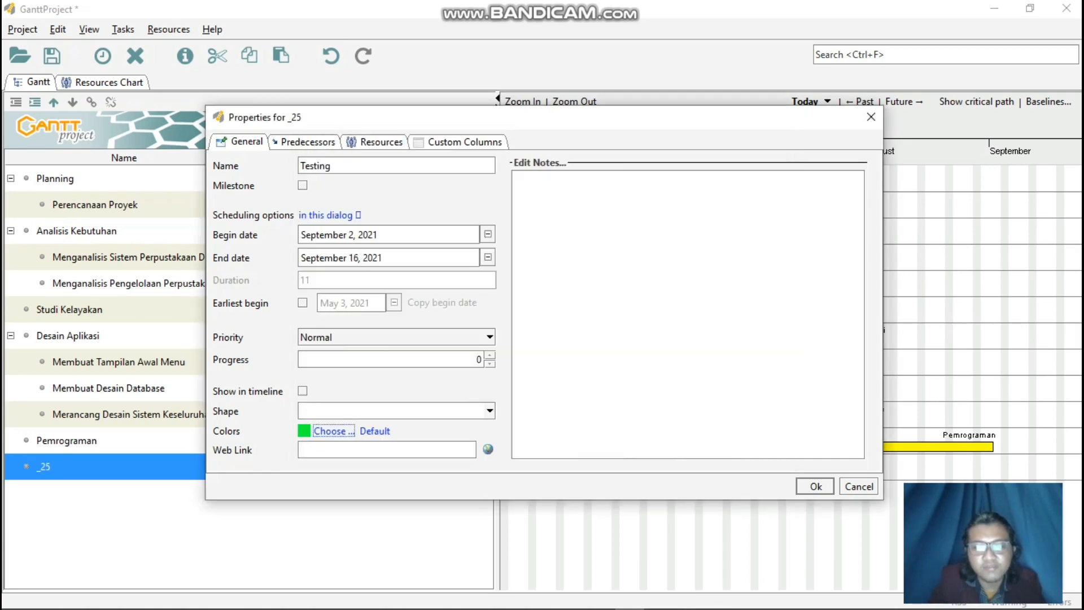
left_click(816, 487)
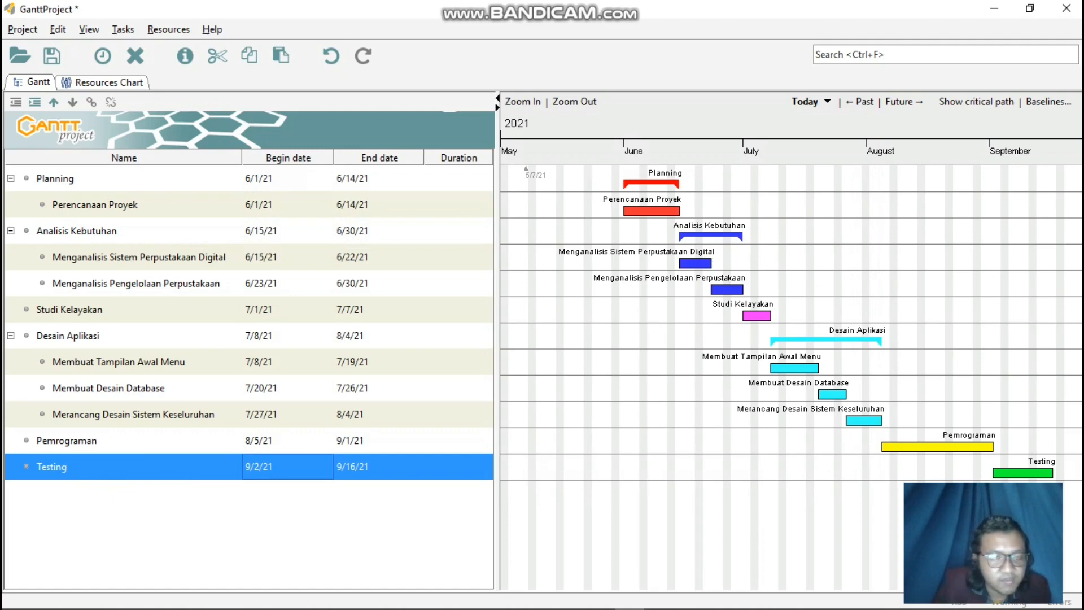
Add a new task below Testing and enter Instalasi as its name in the task properties.
right_click(154, 463)
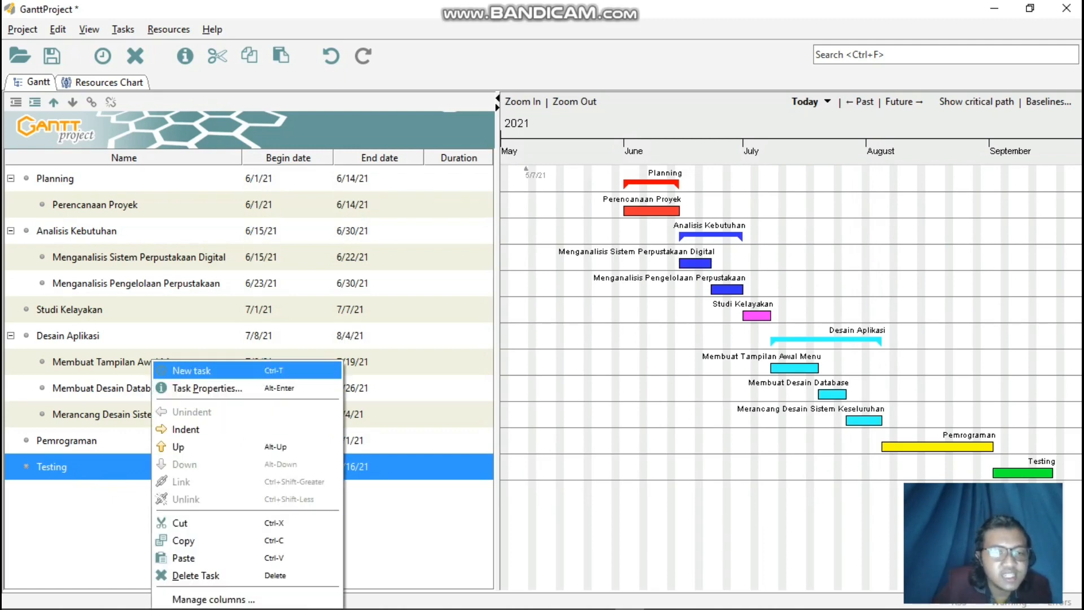
left_click(237, 377)
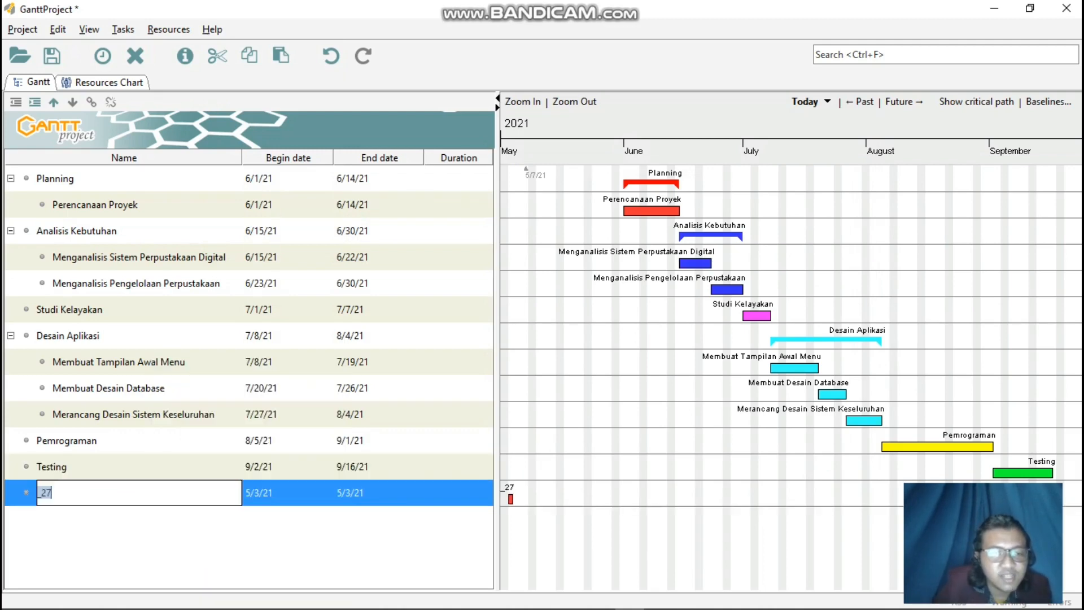
right_click(299, 492)
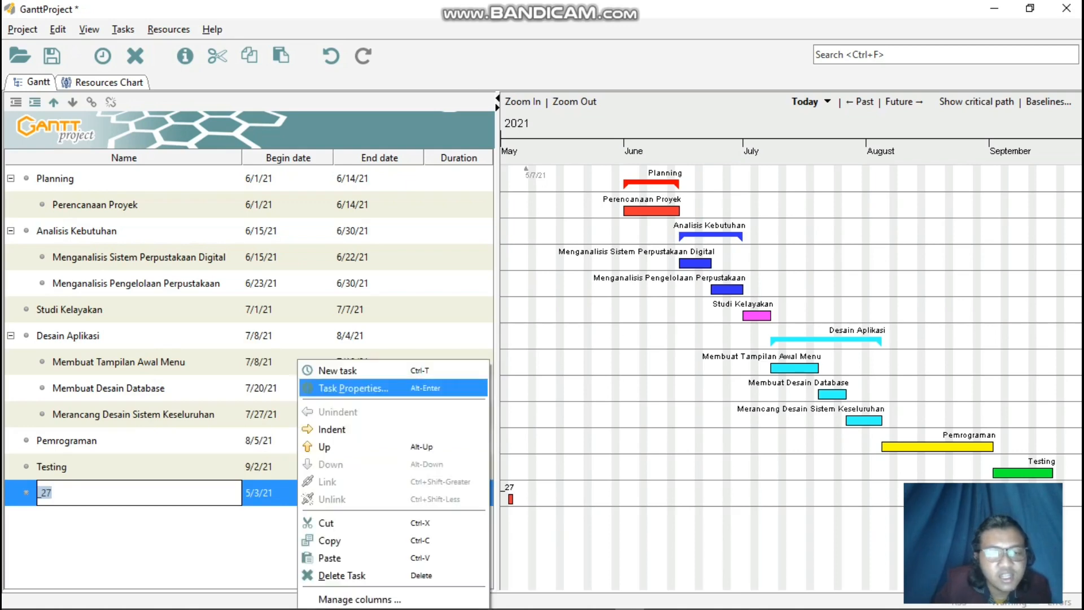
left_click(339, 388)
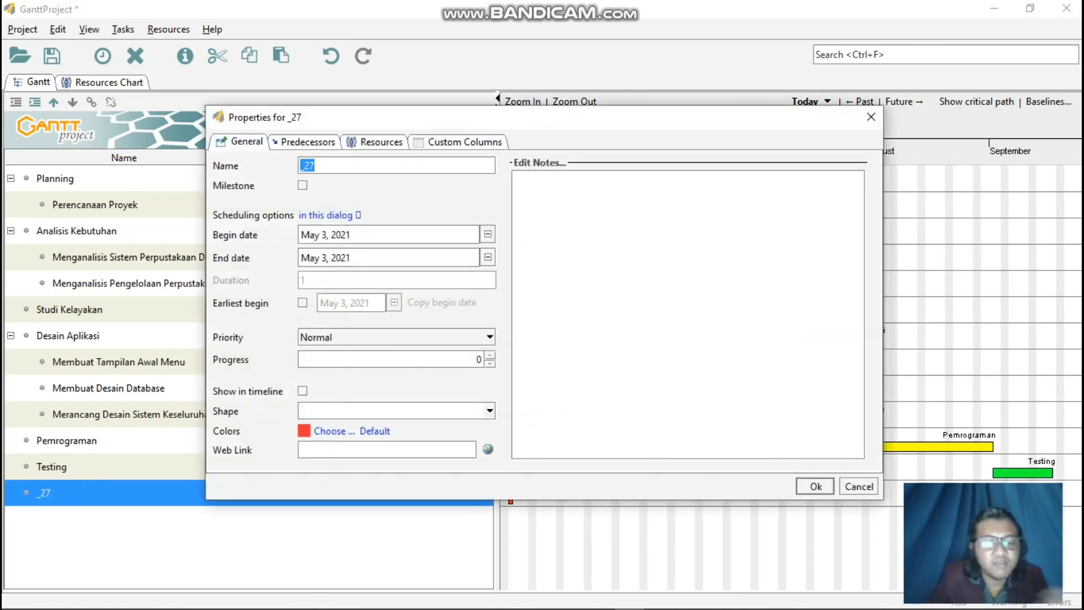
type("Instalasi")
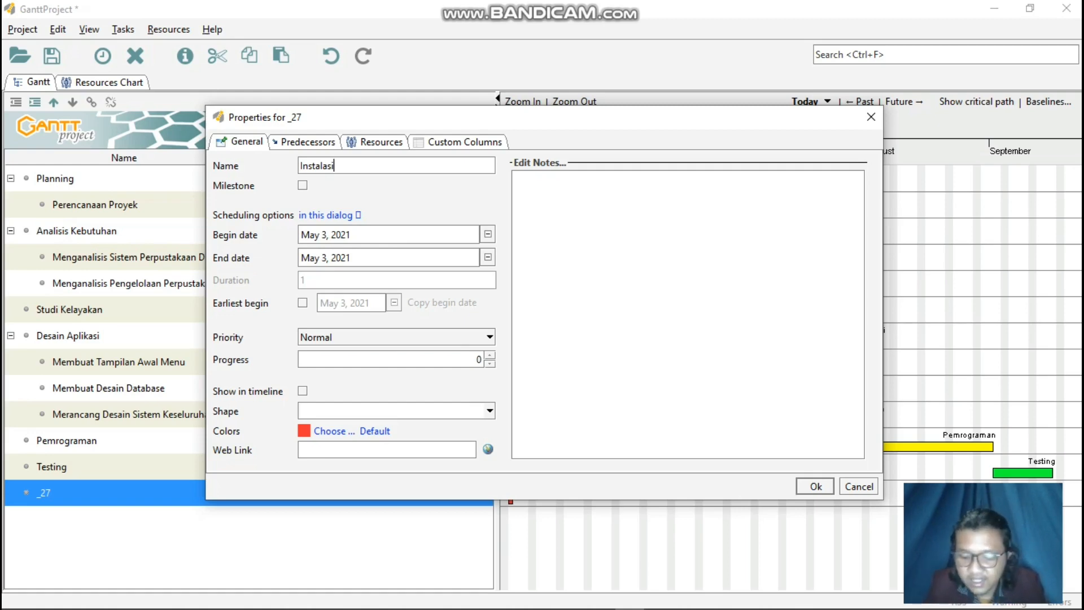
Schedule the Instalasi task to begin on September 15, 2021 and end on September 30, 2021.
left_click(488, 234)
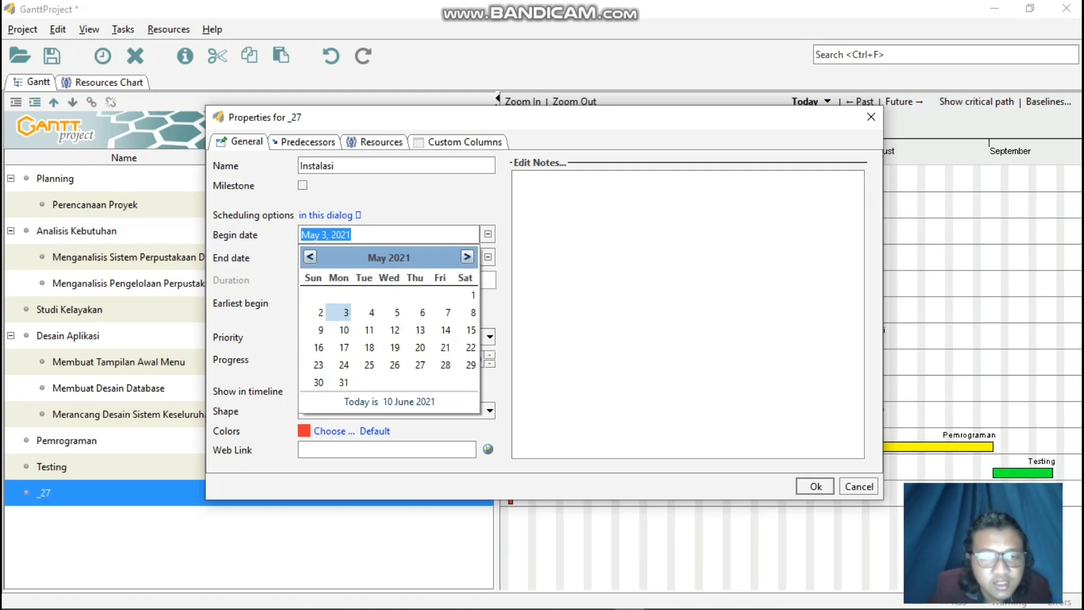
left_click(467, 257)
left_click(467, 257)
left_click(467, 257)
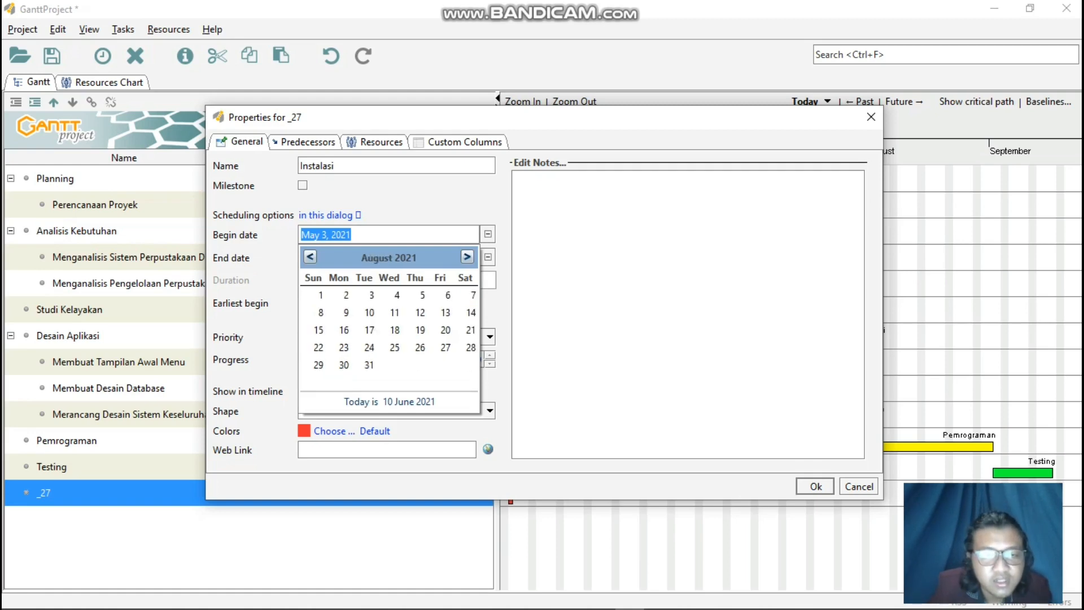
left_click(467, 257)
left_click(395, 330)
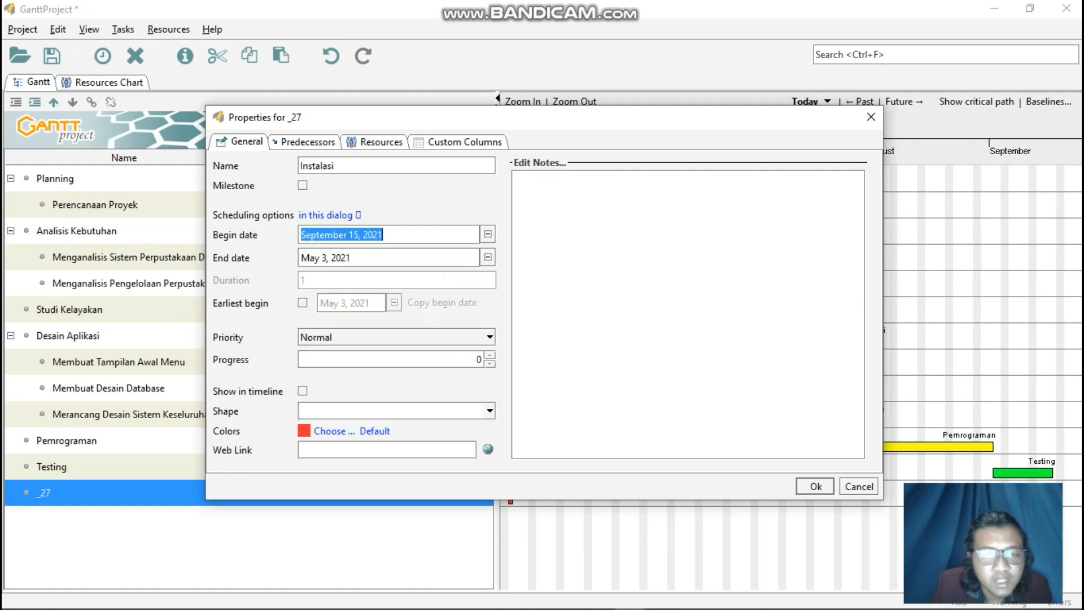
left_click(488, 257)
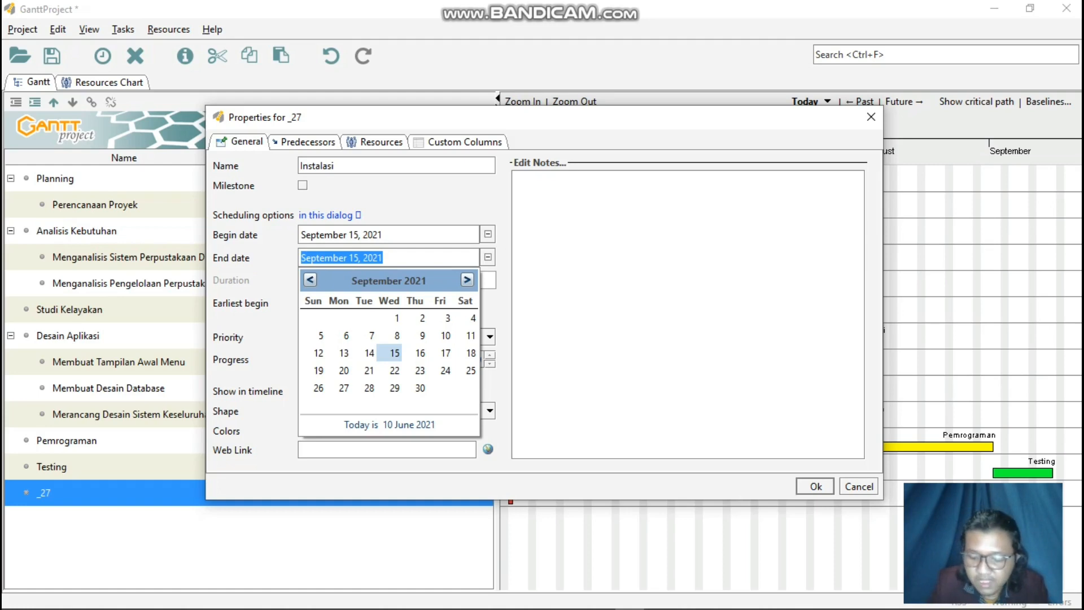
left_click(420, 388)
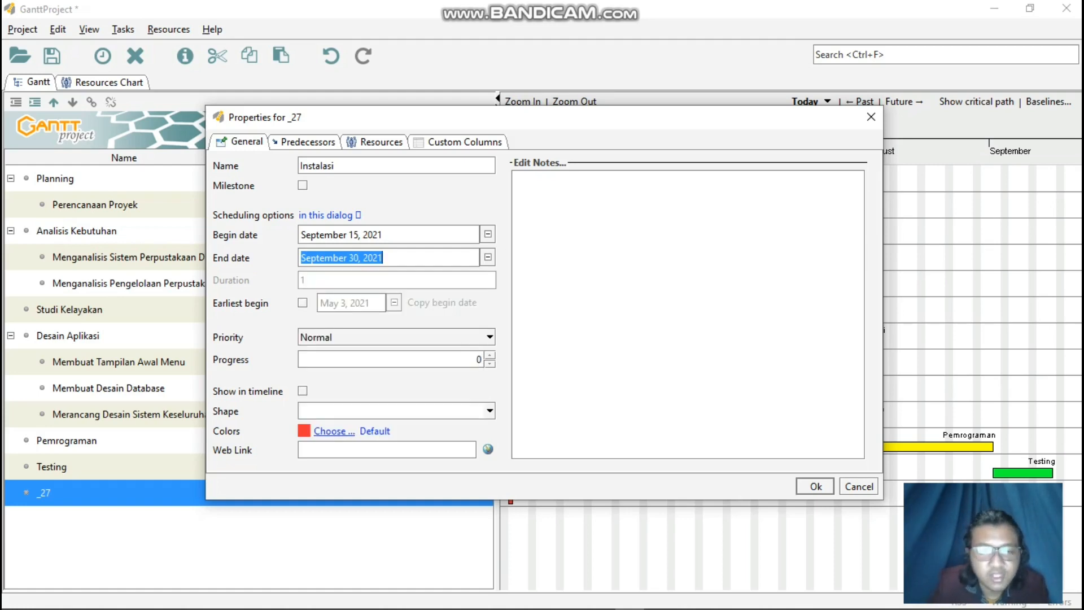
Set the Instalasi task's color to black and apply its task properties.
left_click(333, 431)
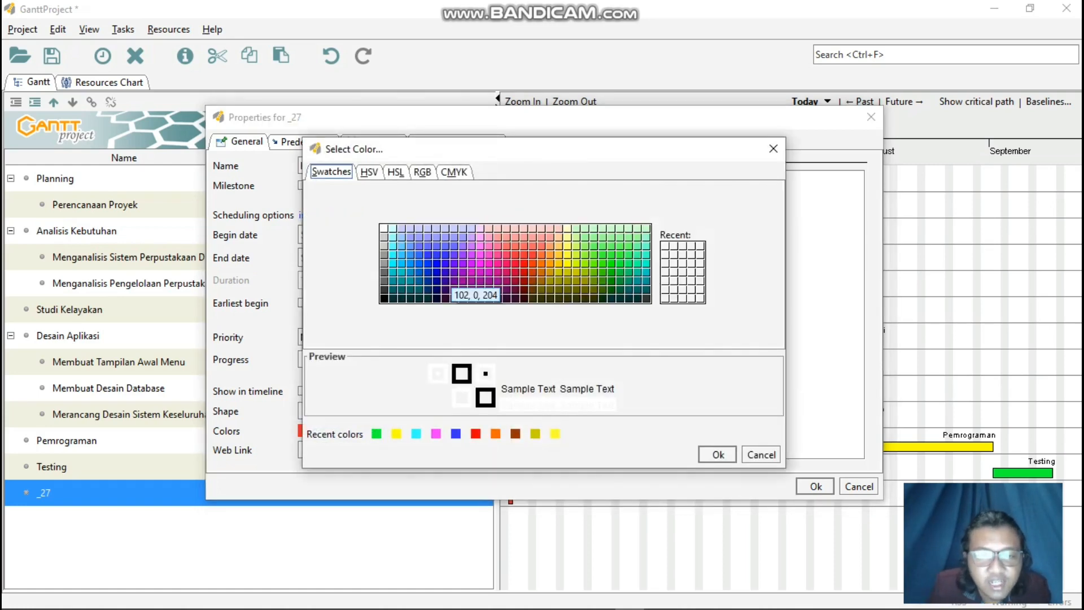
left_click(385, 298)
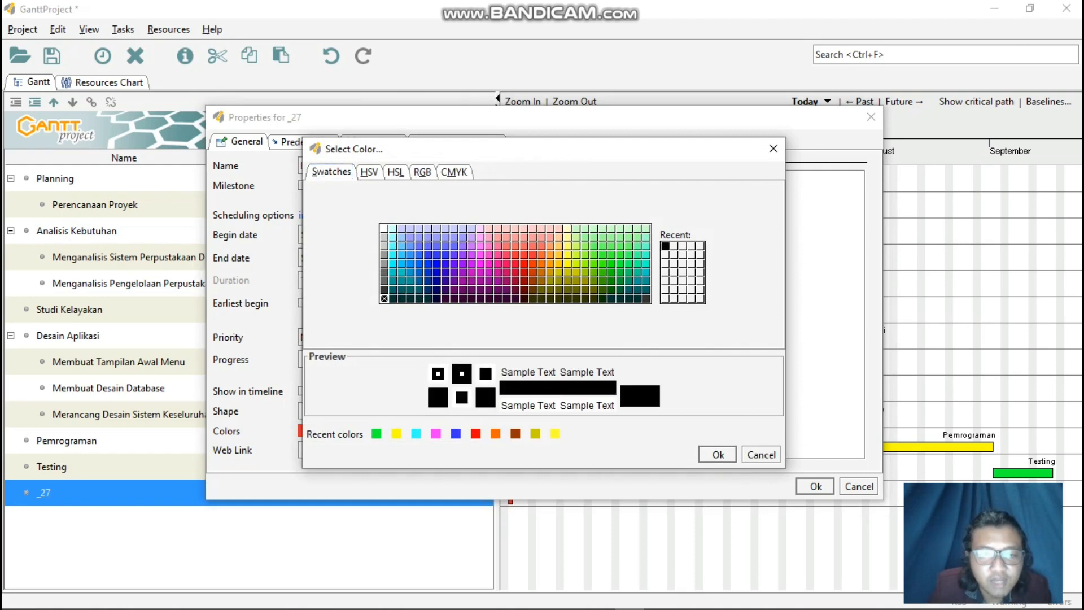
left_click(717, 454)
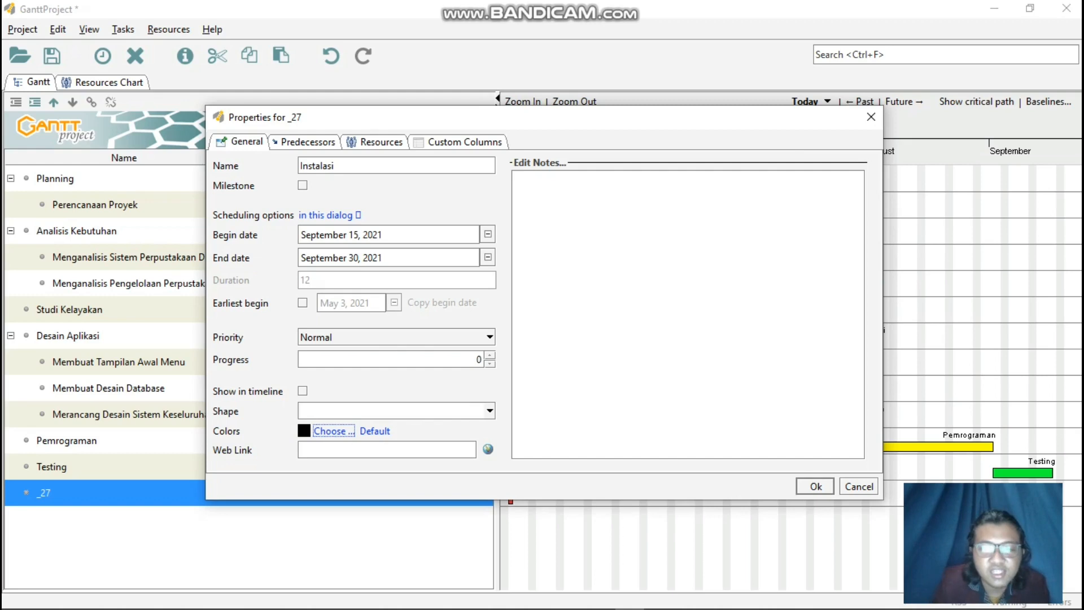
left_click(816, 486)
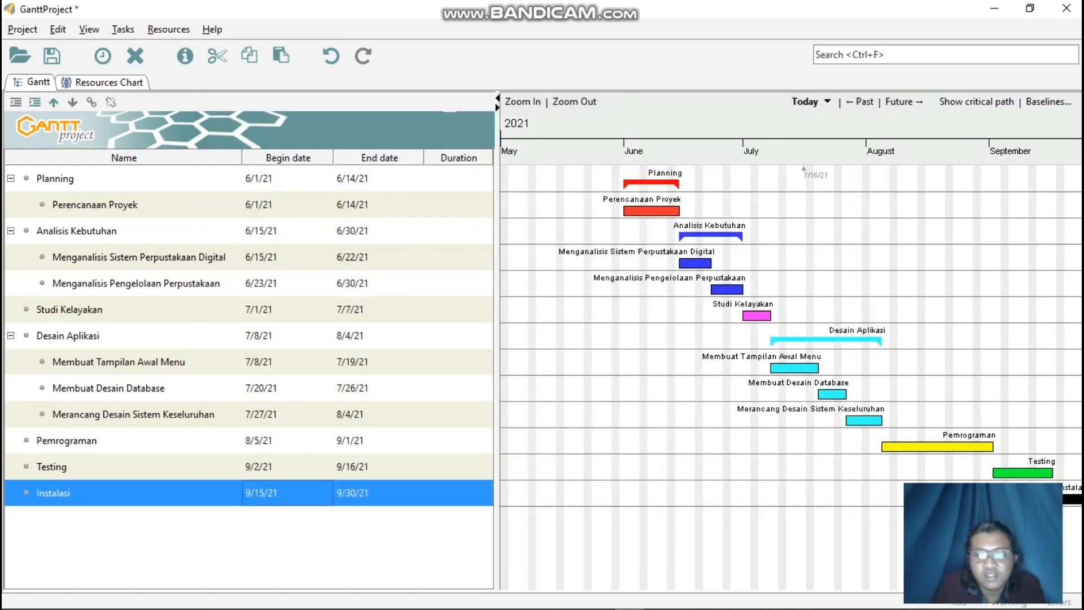
mouse_move(833, 490)
left_mouse_down()
mouse_move(751, 490)
mouse_move(849, 490)
left_mouse_up()
left_click_drag(669, 490, 703, 490)
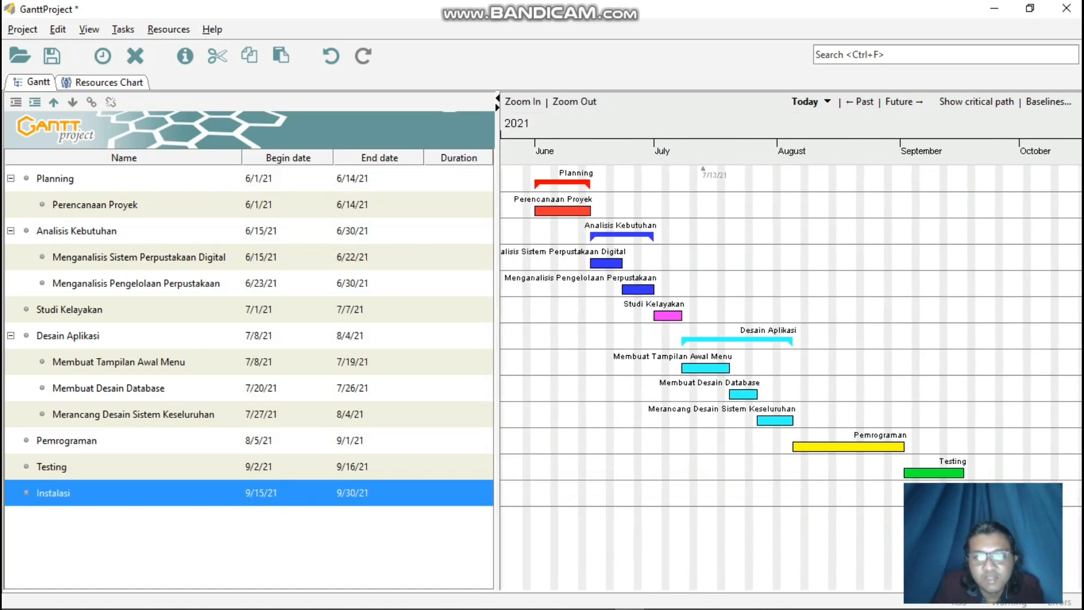
left_click_drag(602, 490, 670, 490)
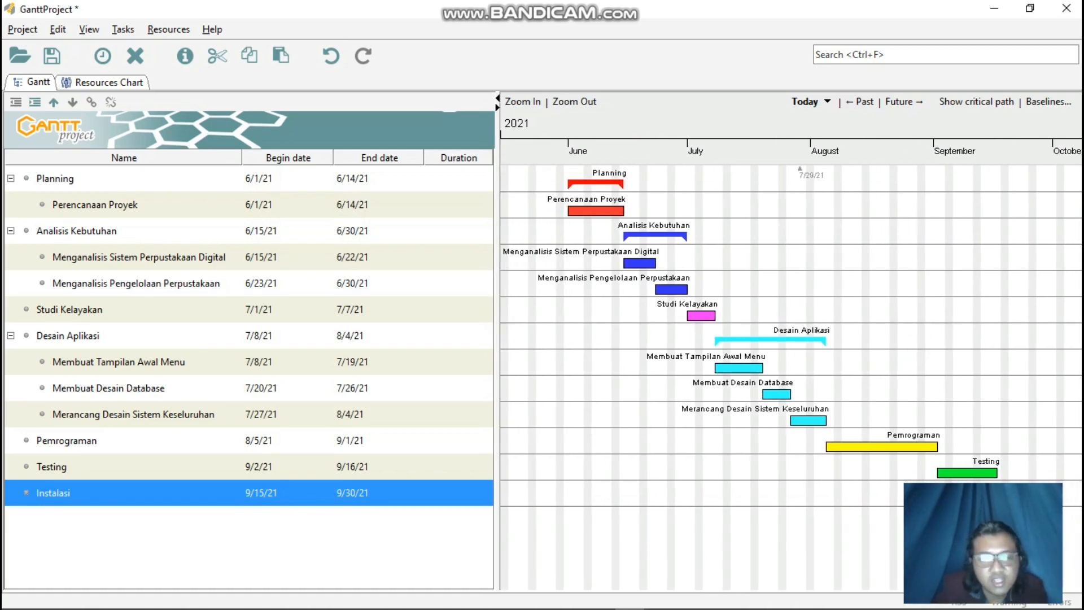
Add a new task below Instalasi and enter Pelatihan as its name in the task properties.
right_click(365, 492)
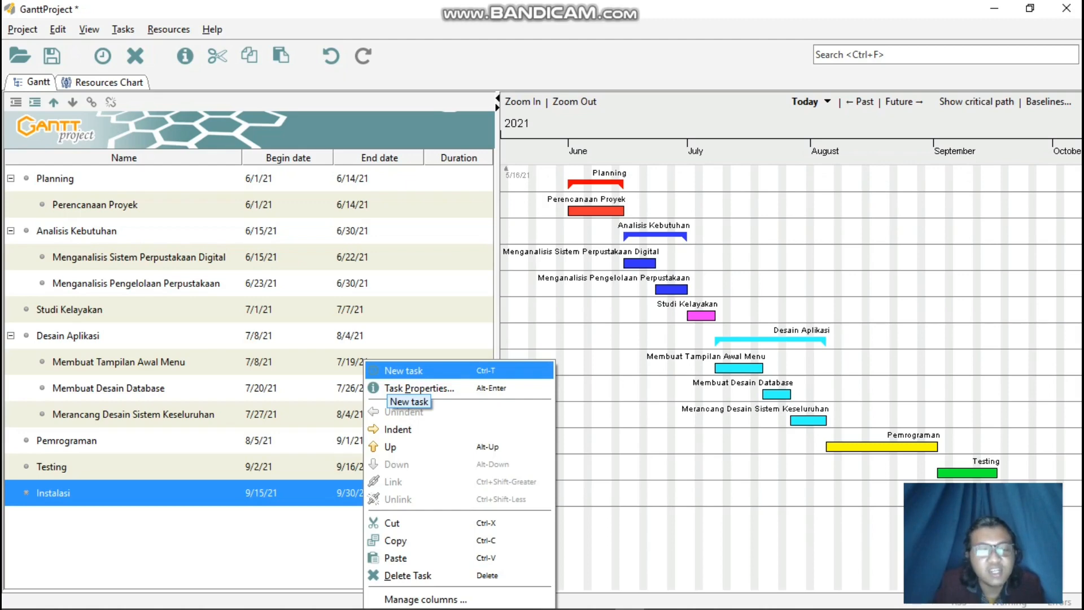
left_click(404, 370)
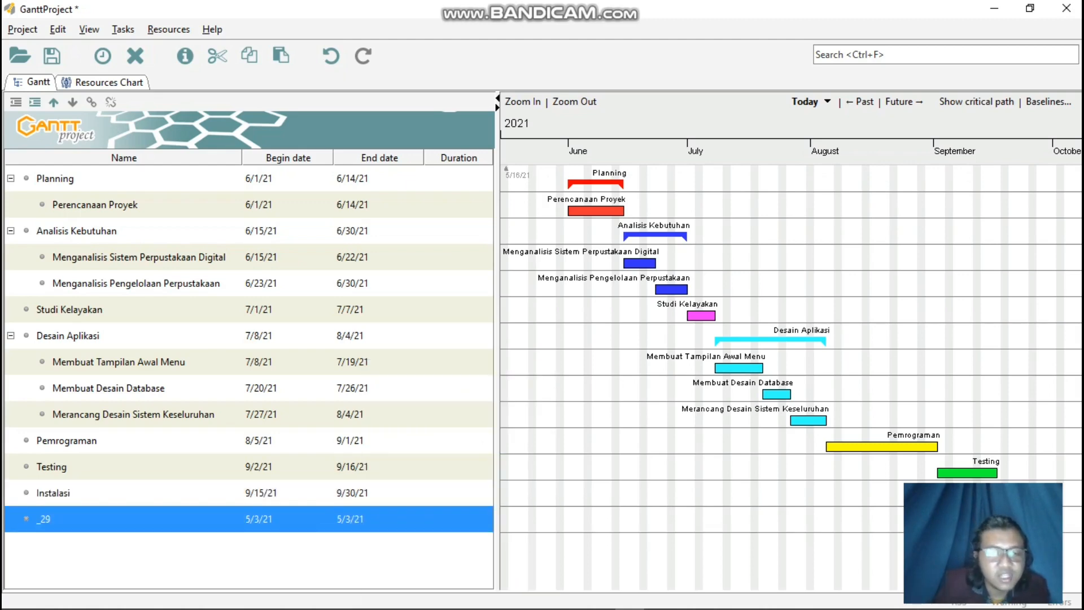
right_click(194, 518)
left_click(237, 387)
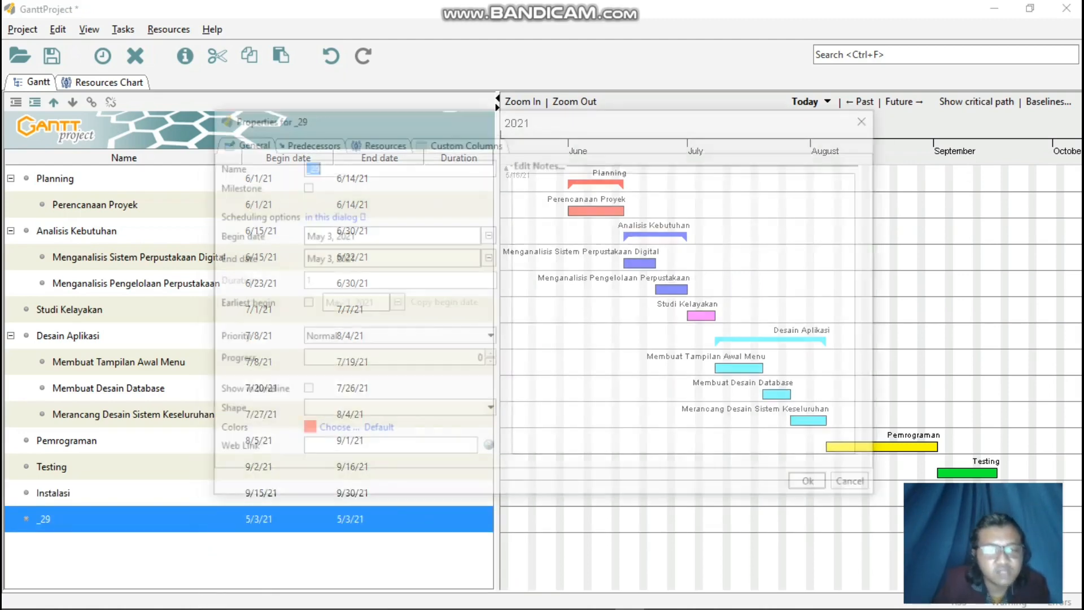
type("Pelar")
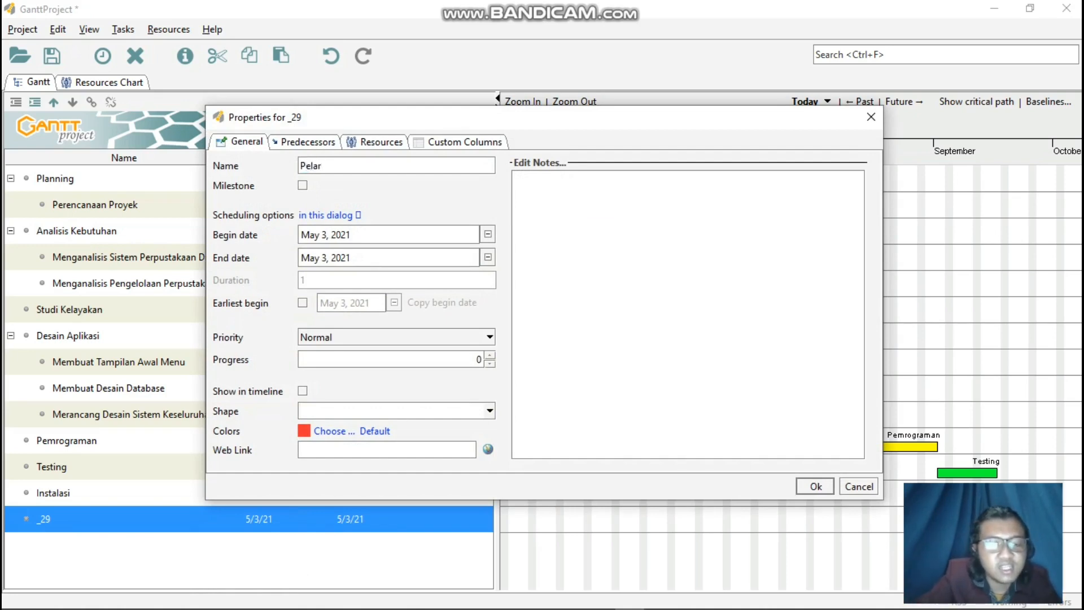
key("BackSpace")
type("tihan")
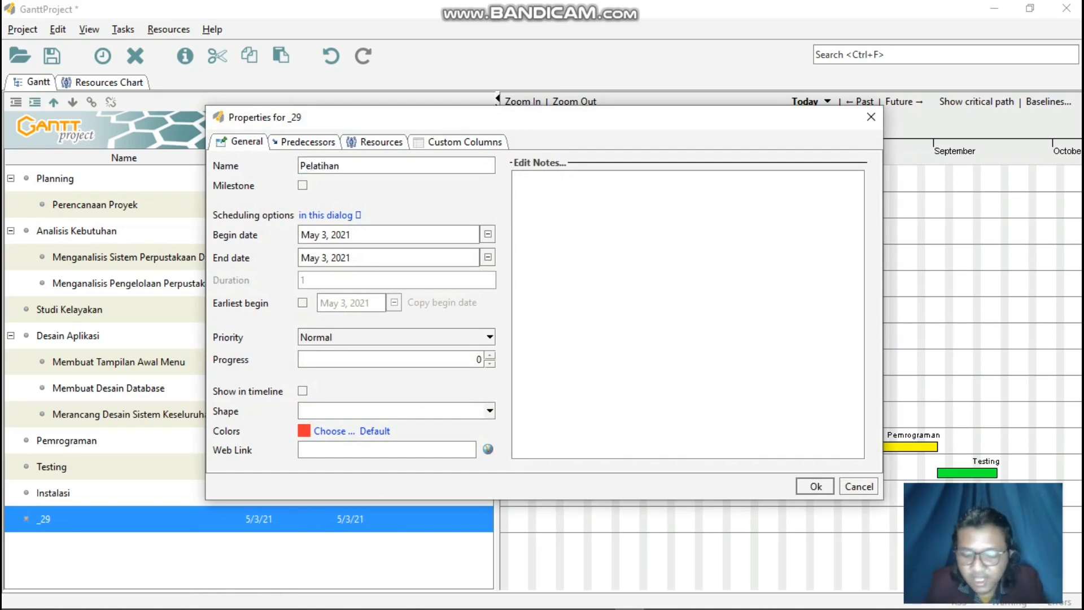
Schedule the Pelatihan task to begin on September 15, 2021 and end on September 30, 2021.
left_click(488, 234)
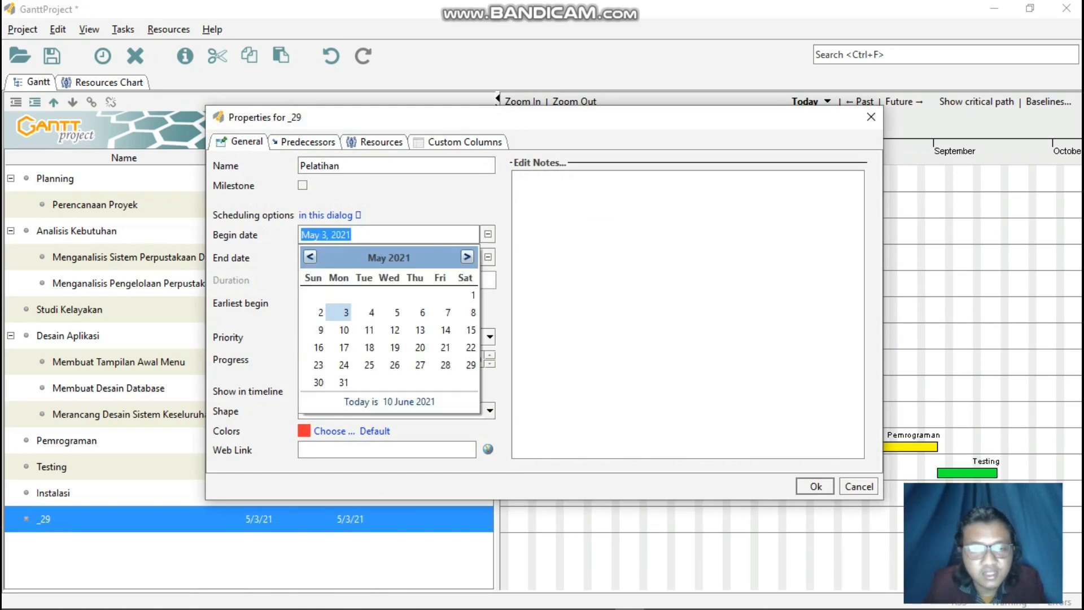
left_click(467, 257)
left_click(467, 257)
left_click(467, 257)
left_click(467, 256)
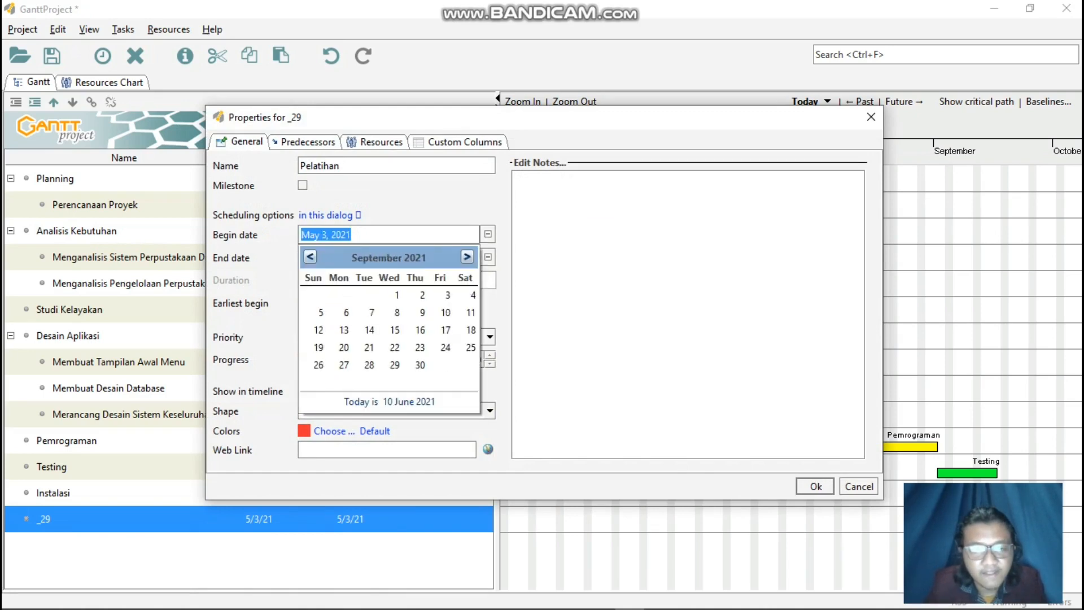
left_click(395, 329)
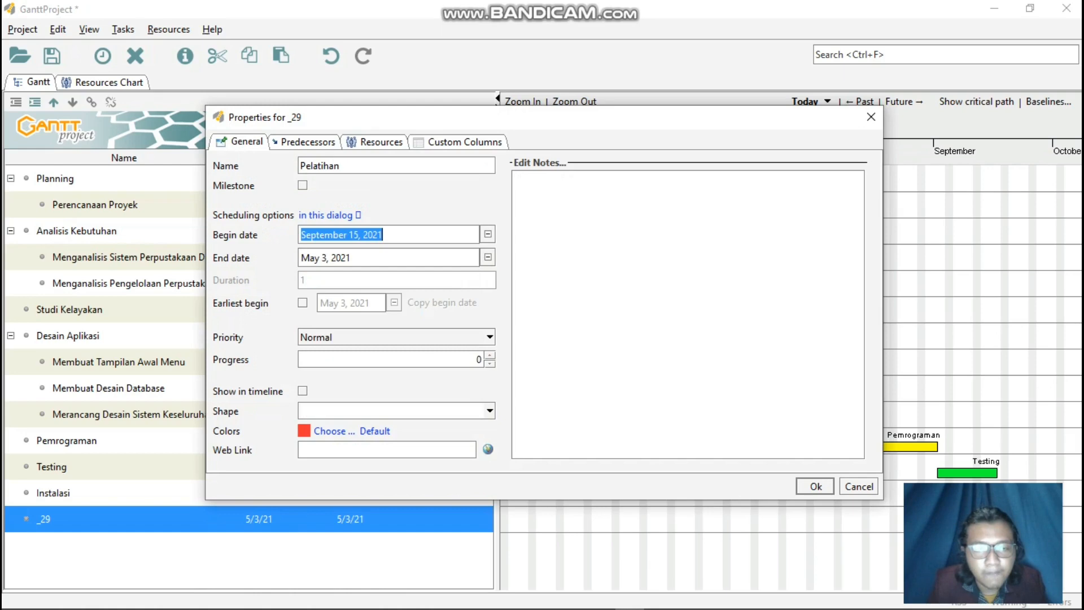
left_click(488, 258)
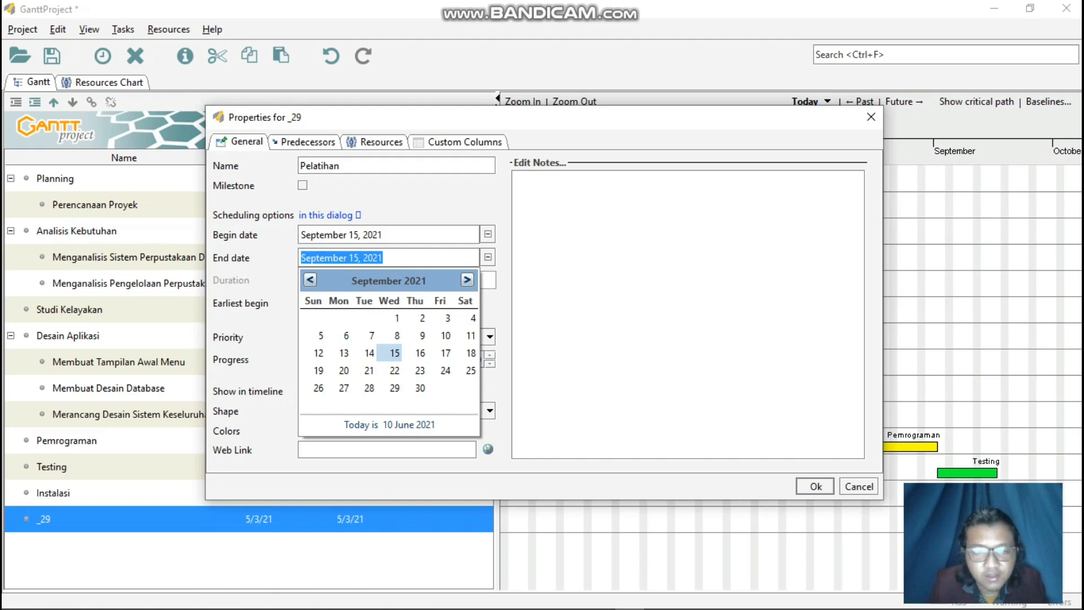
left_click(420, 388)
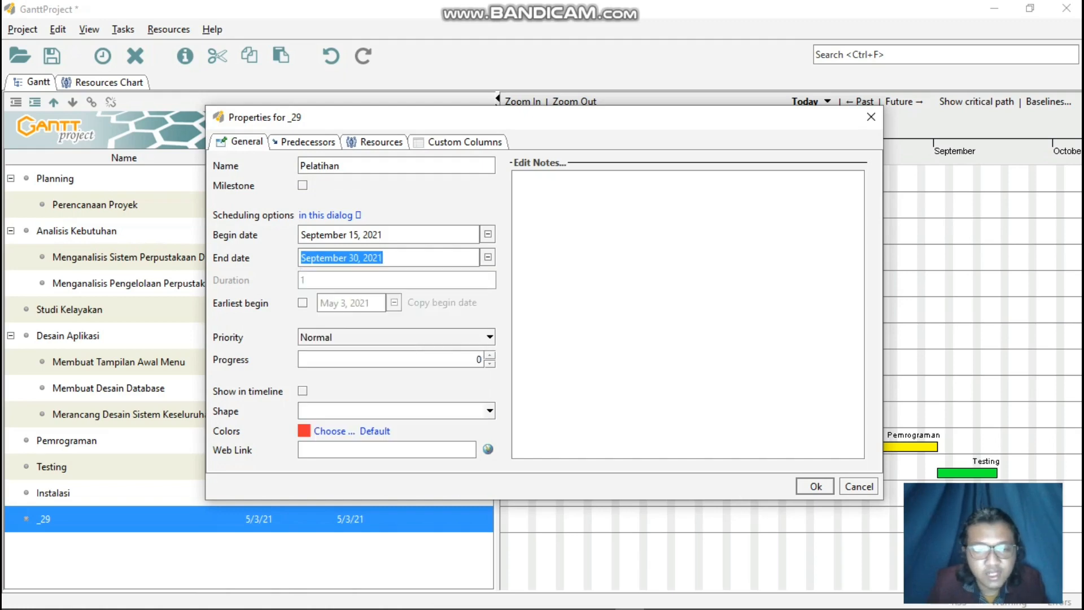
Set the Pelatihan task's color to purple and apply its task properties.
left_click(334, 431)
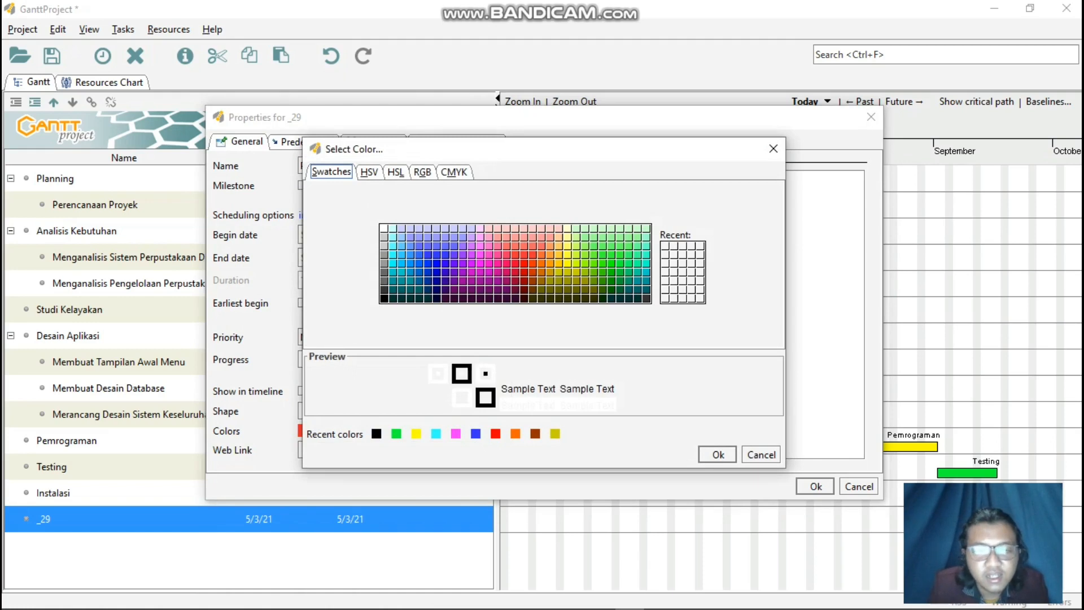
left_click(463, 281)
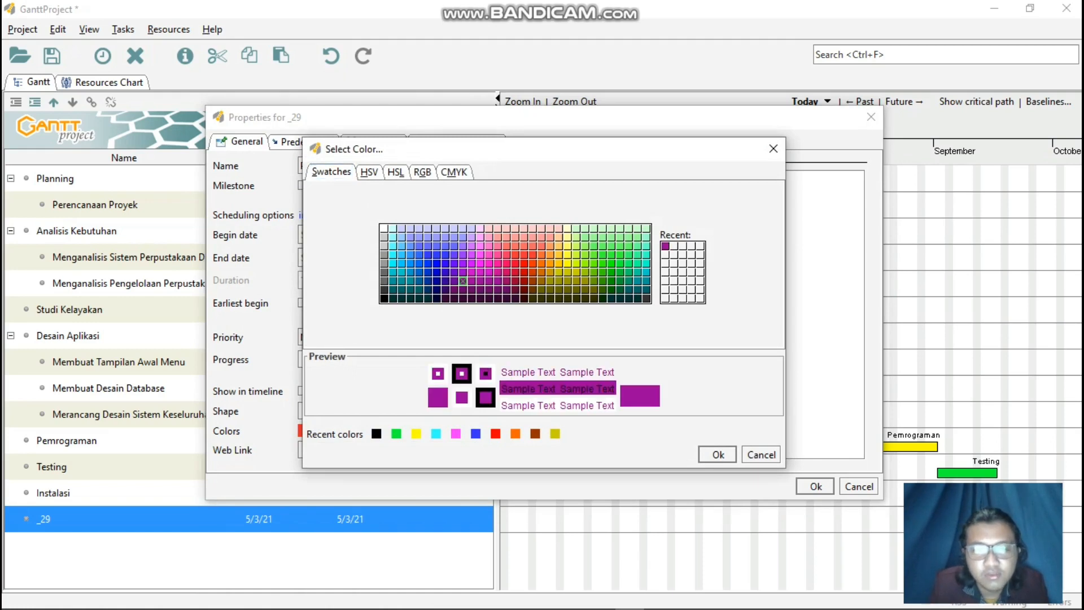
left_click(718, 455)
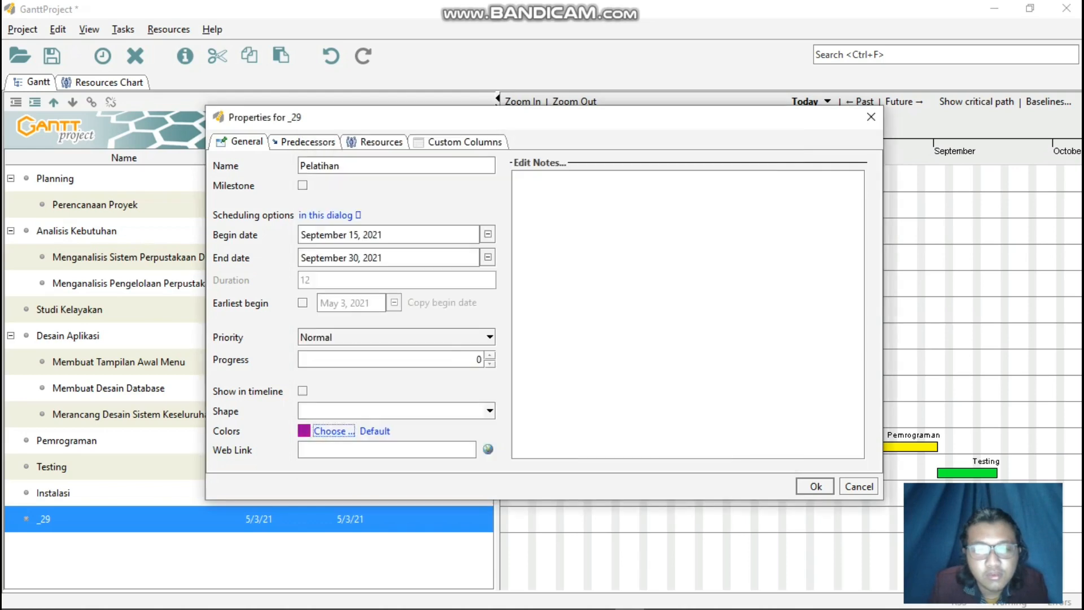
left_click(815, 487)
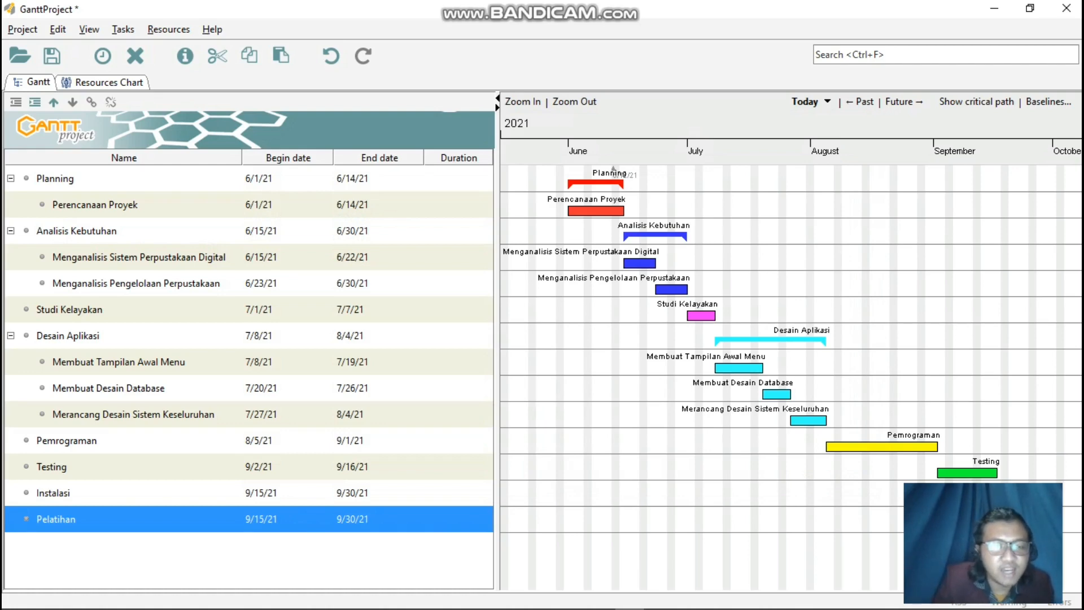
Add a new task below Pelatihan and enter Maintenance as its name in the task properties.
right_click(227, 518)
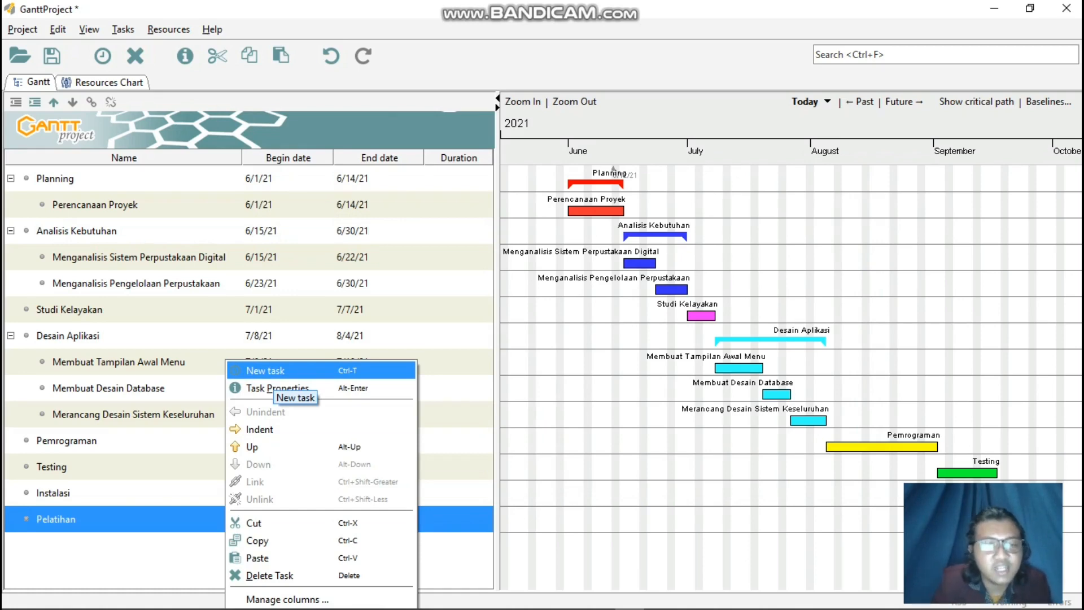
left_click(266, 370)
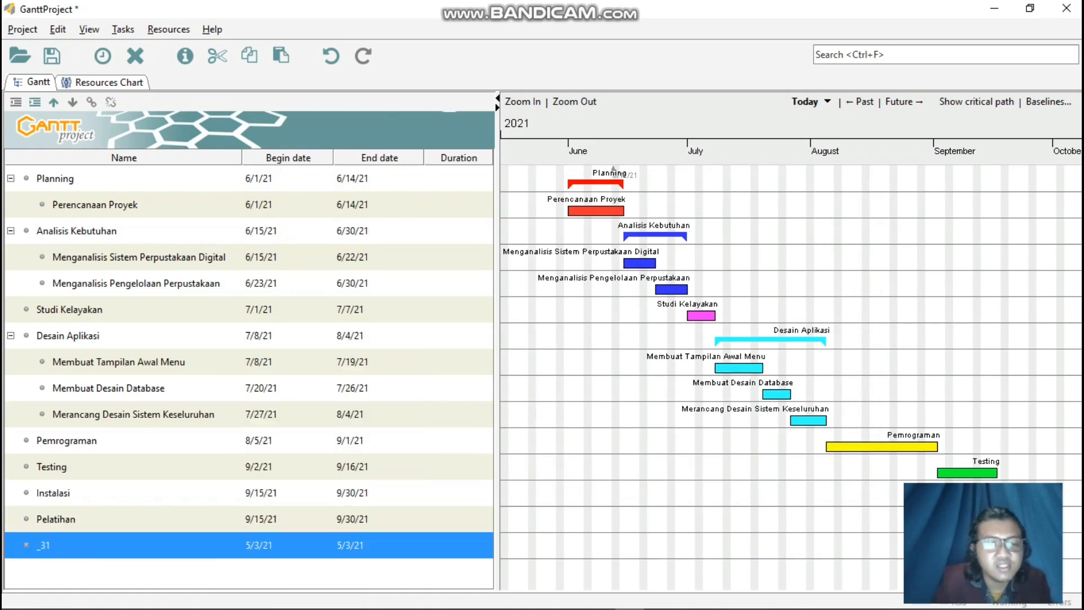
right_click(200, 545)
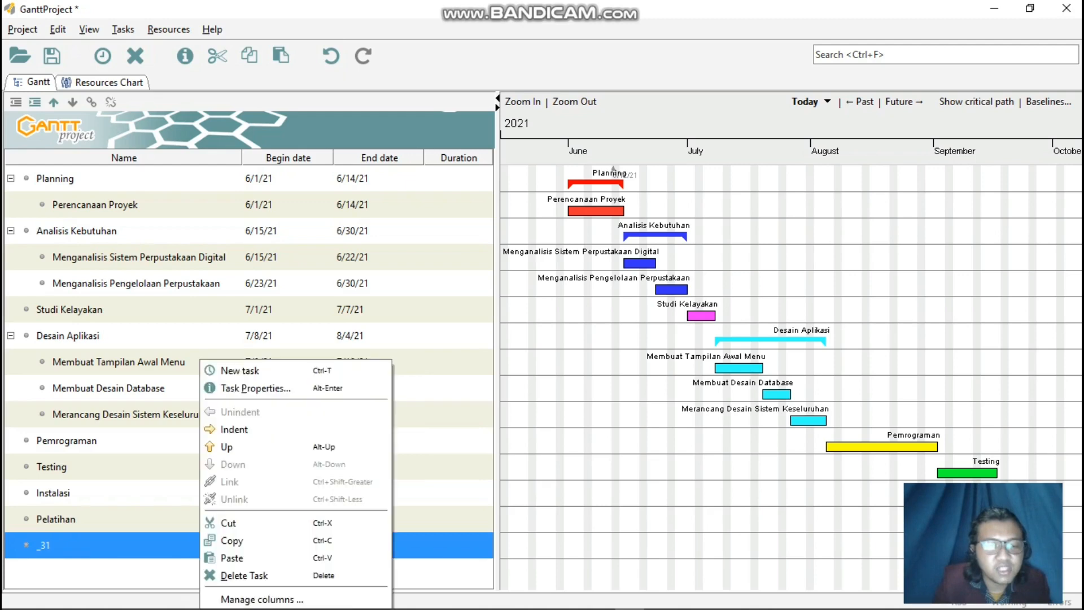
left_click(254, 388)
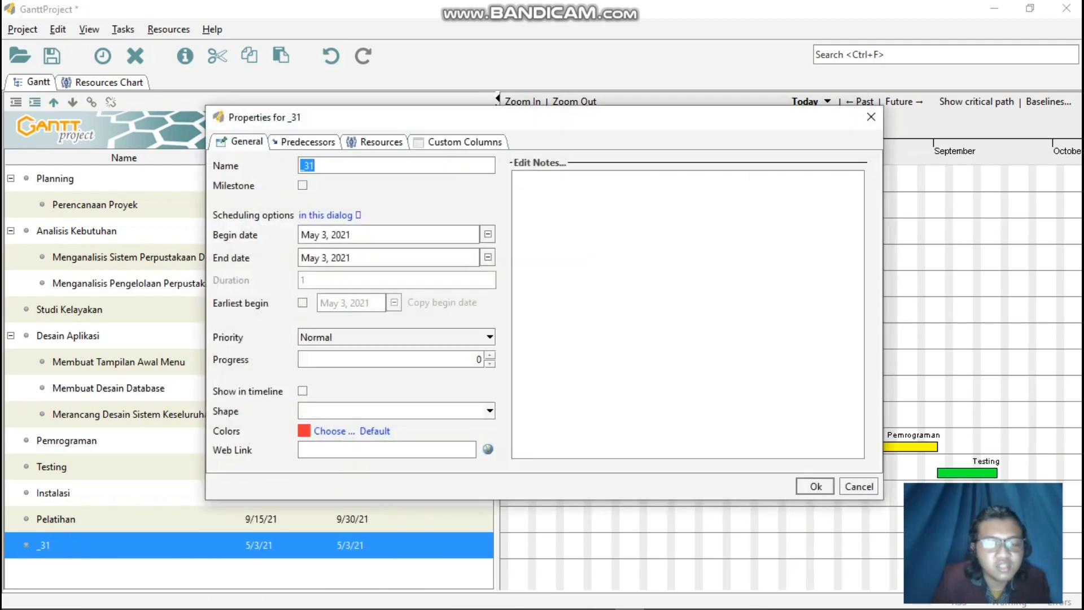
type("Main")
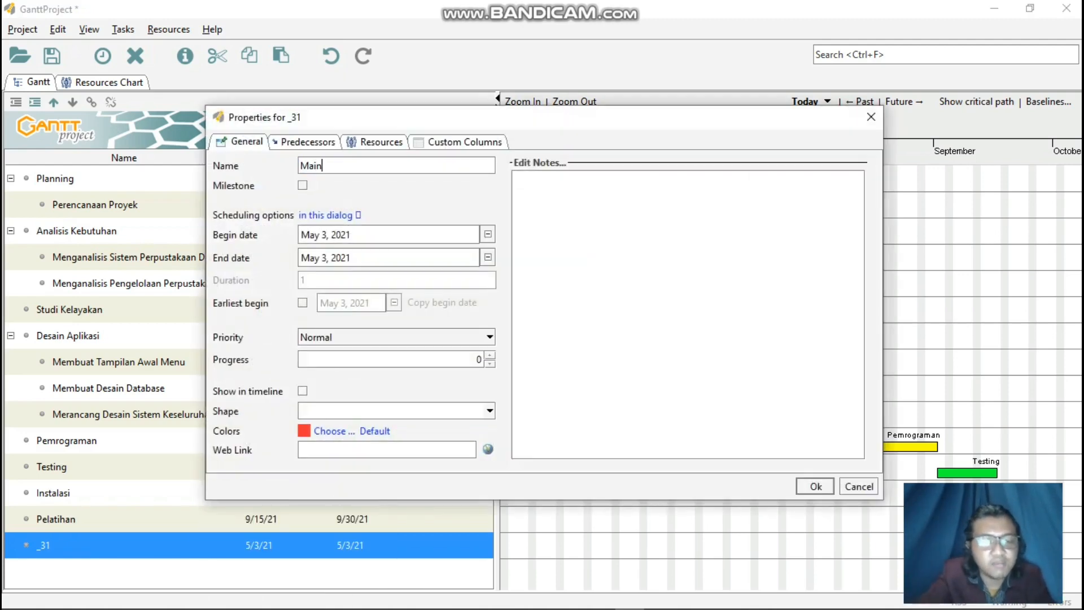
type("tenanc")
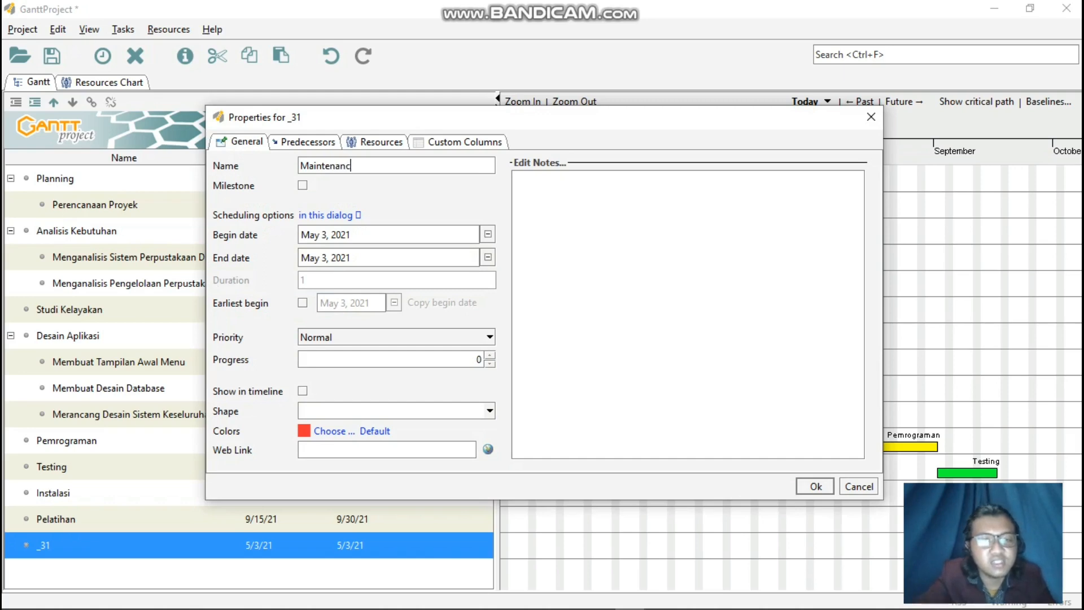
type("e")
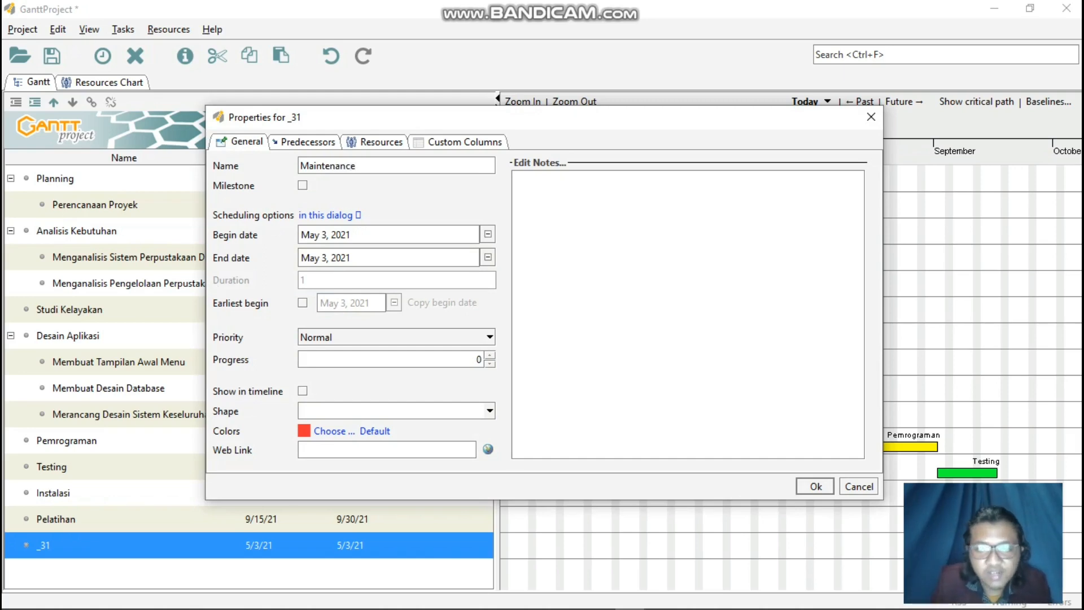
Set the Maintenance task's begin date to September 15, 2021.
left_click(487, 234)
left_click(467, 257)
left_click(467, 257)
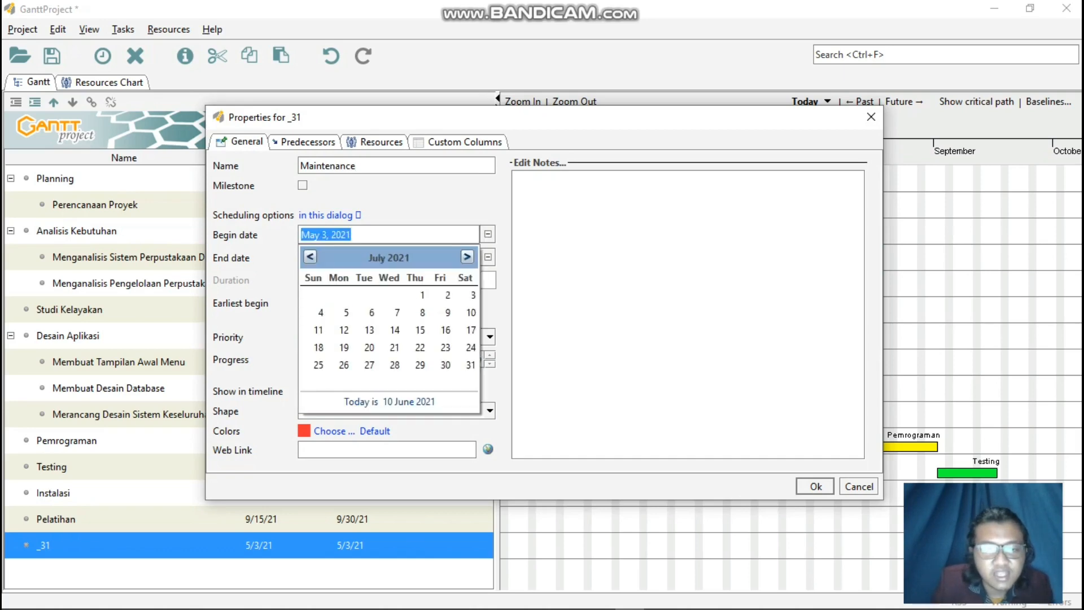
left_click(467, 257)
left_click(467, 257)
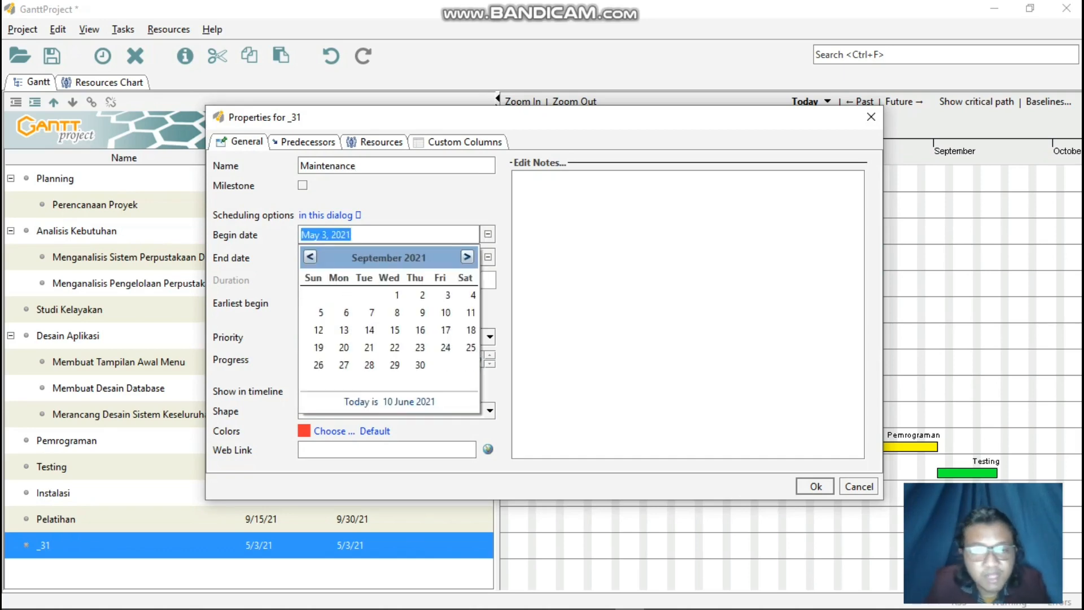
left_click(394, 330)
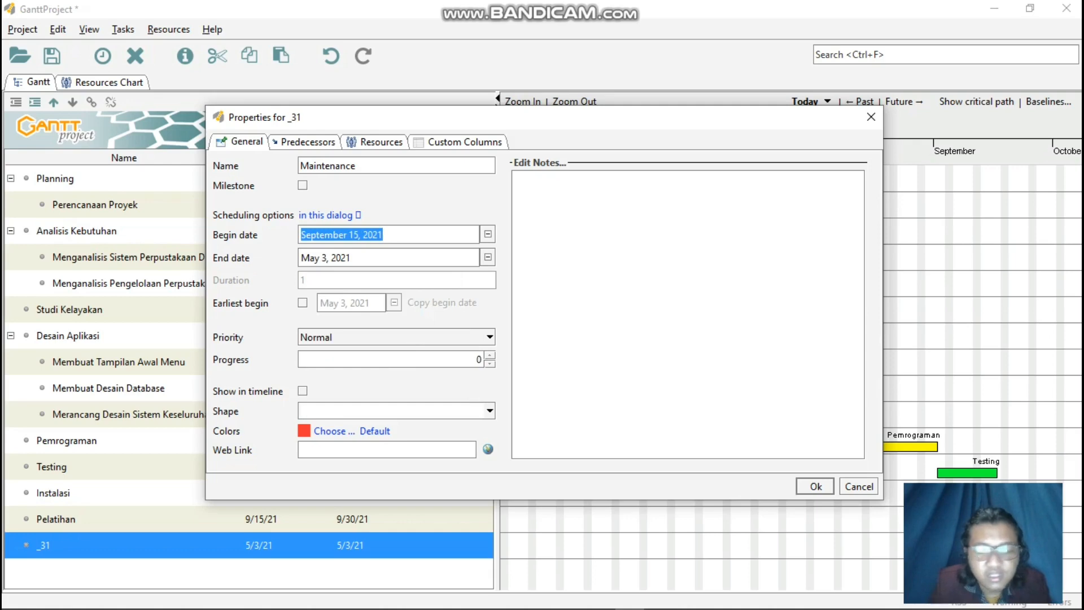
Set the Maintenance task's end date to September 30, 2021, color it dark teal, and apply its task properties.
left_click(488, 257)
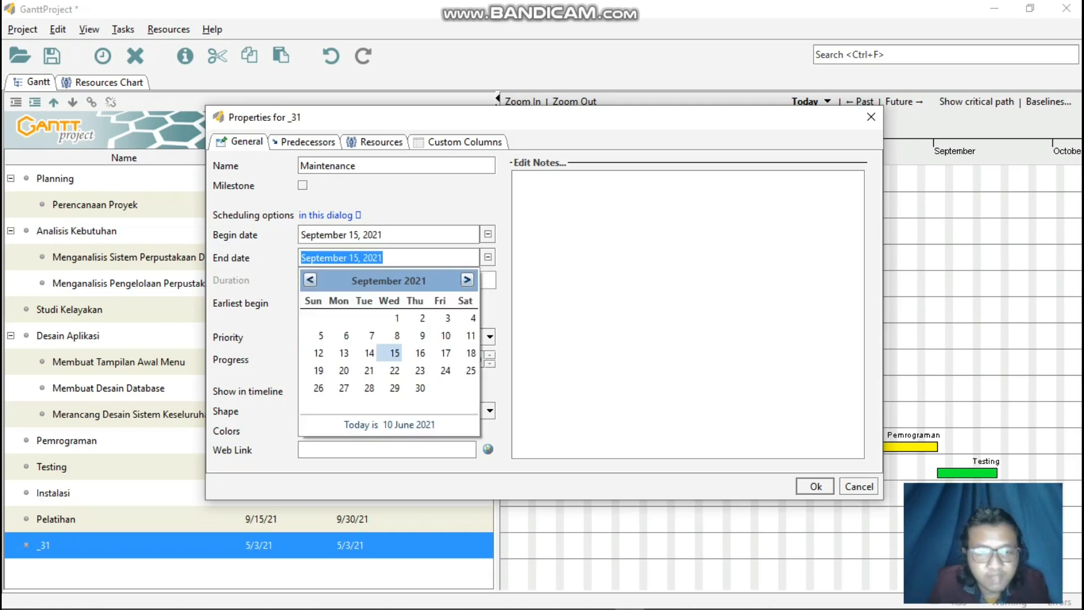
left_click(420, 387)
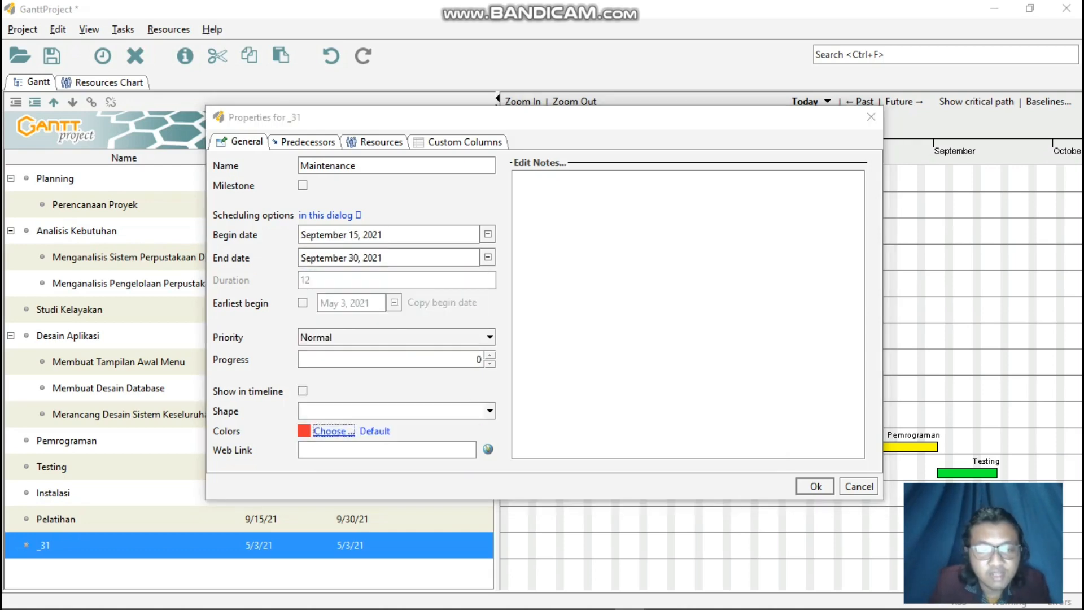
left_click(333, 431)
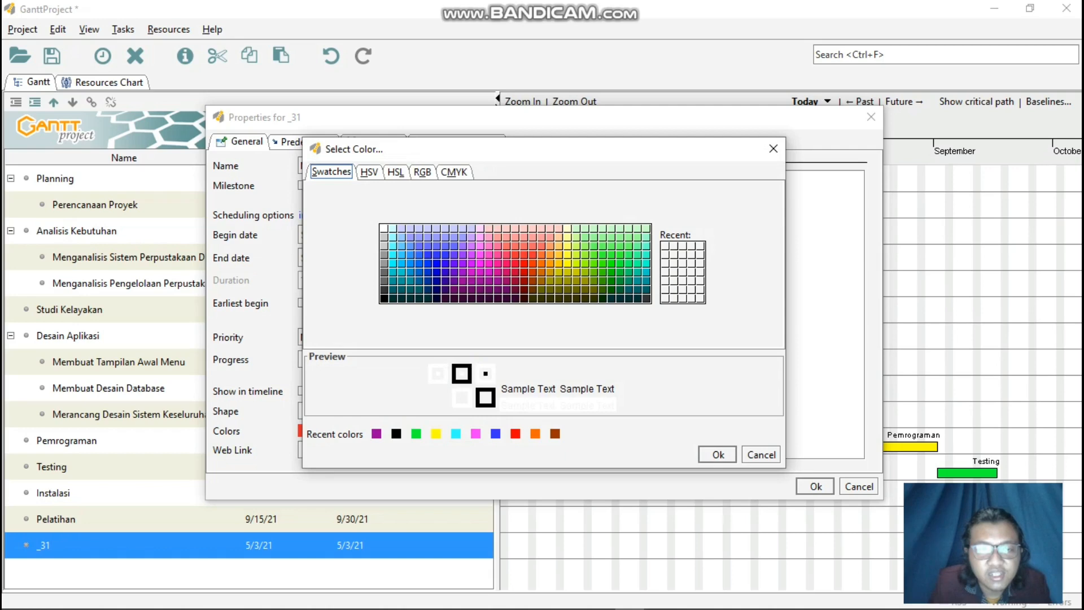
left_click(647, 290)
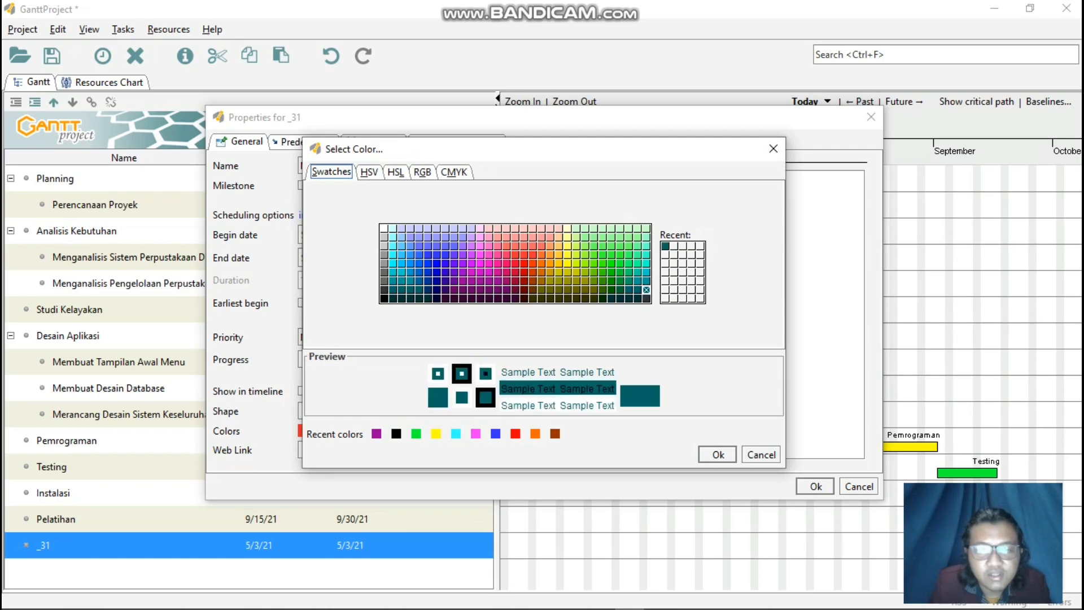
left_click(718, 454)
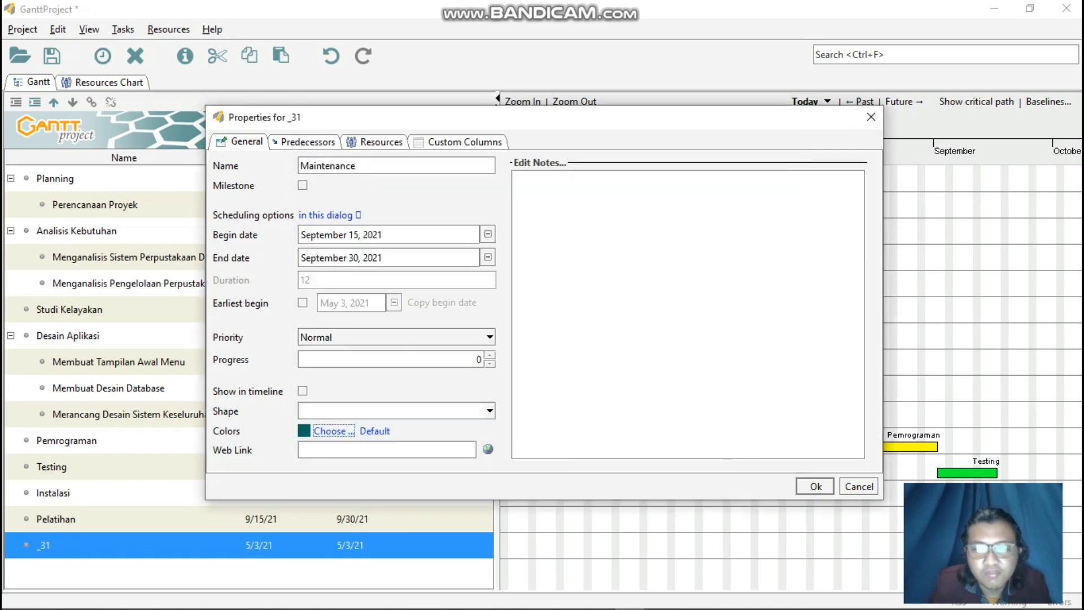
left_click(816, 486)
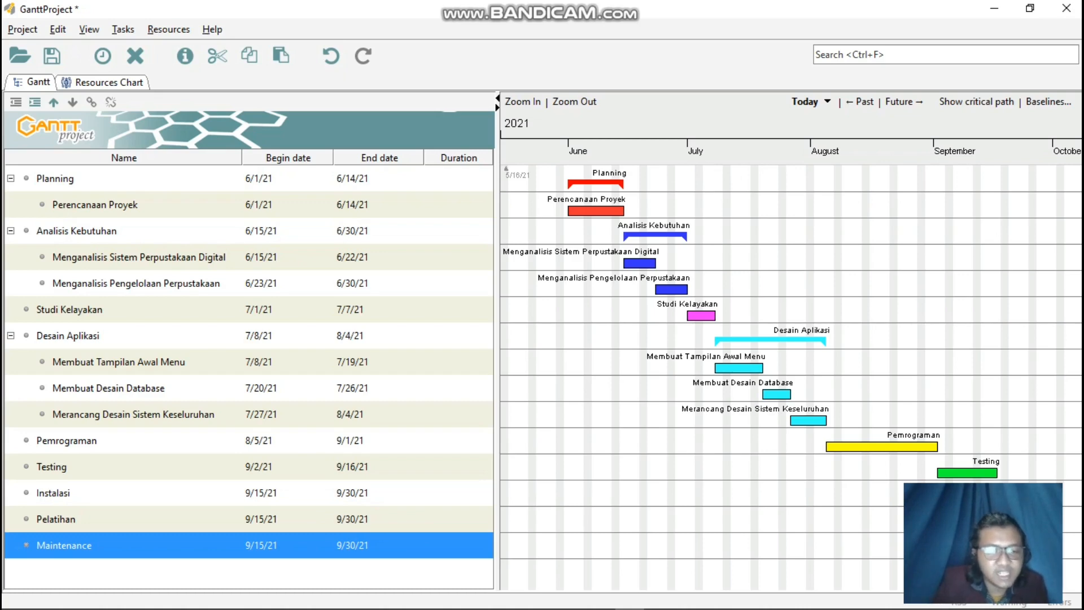
Add a new task below Maintenance and enter Dokumentasi as its name in the task properties.
right_click(186, 545)
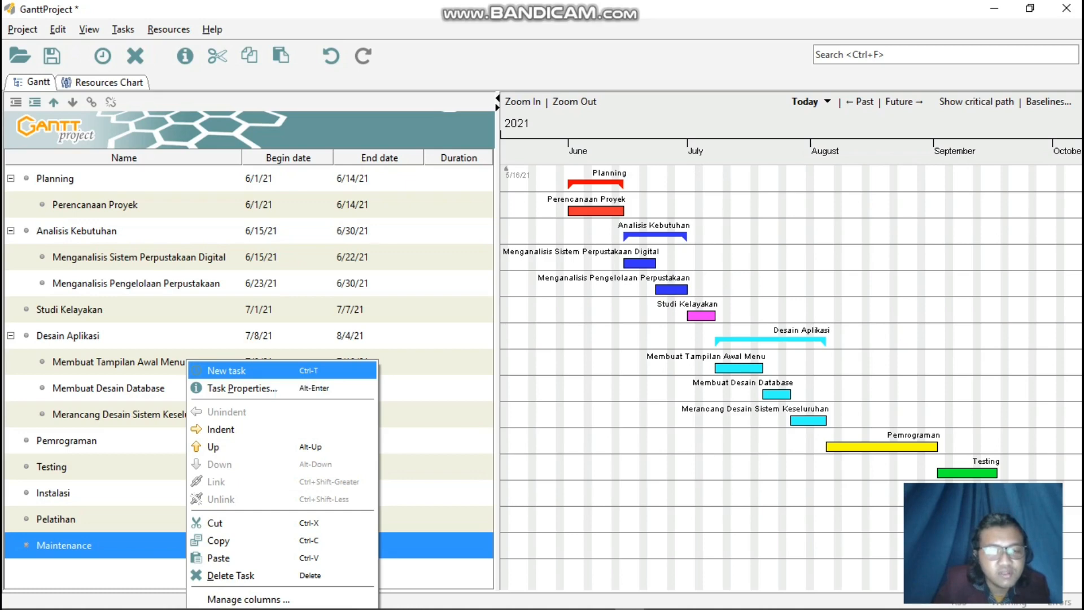
left_click(276, 371)
right_click(118, 359)
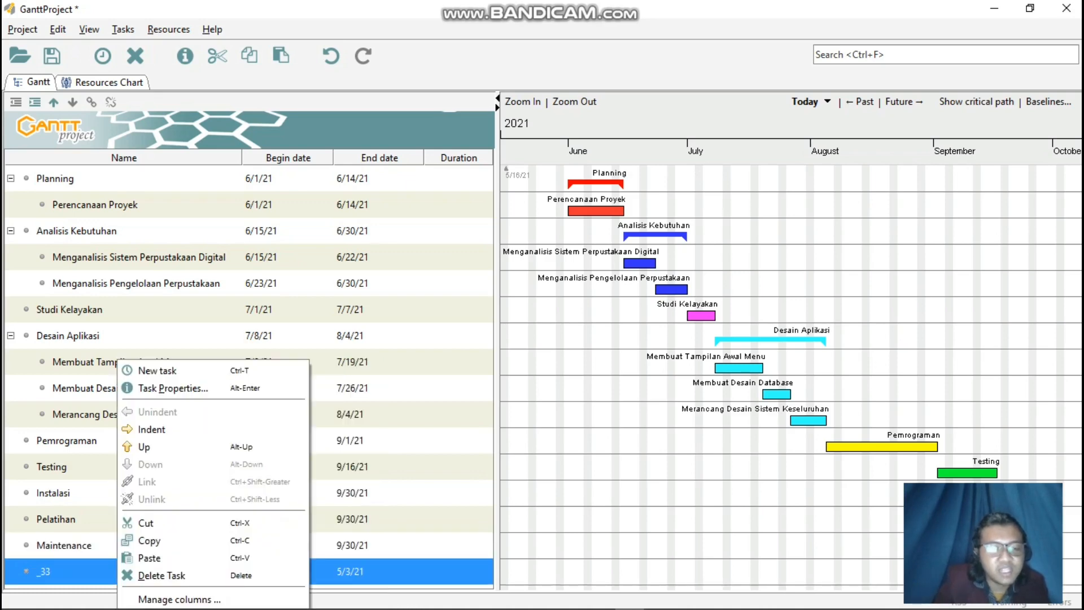
left_click(165, 388)
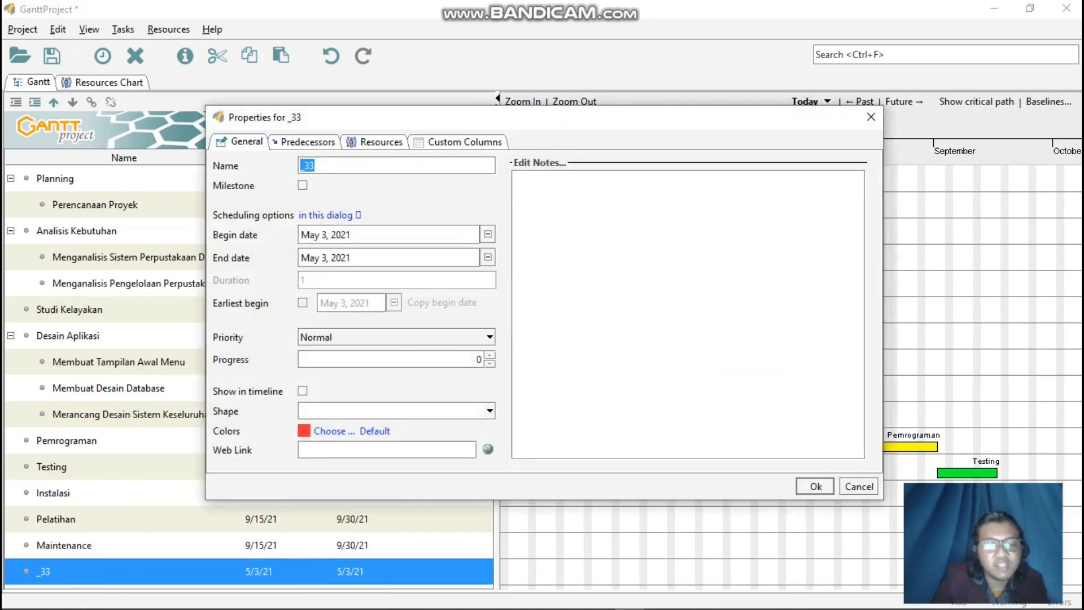
type("Do")
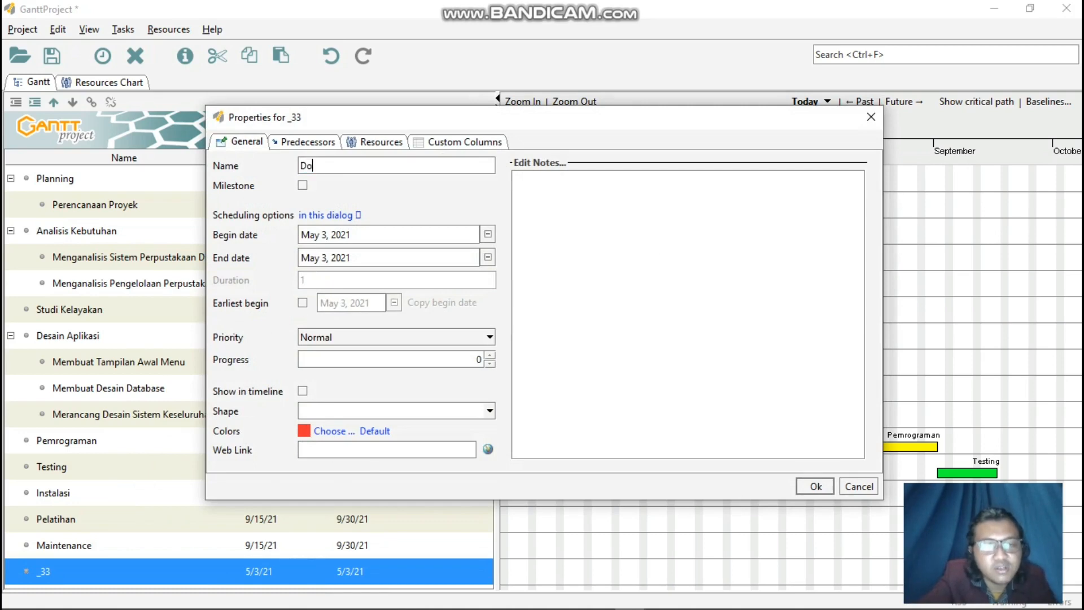
type("kumentasi")
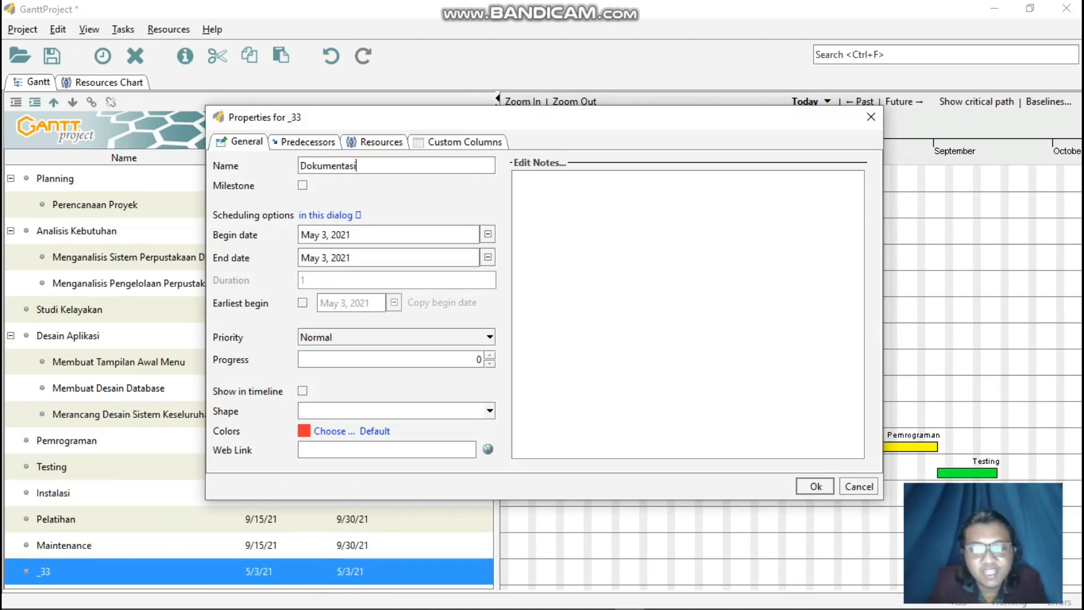
Set the Dokumentasi task's end date to July 8, 2021.
left_click_drag(557, 117, 482, 140)
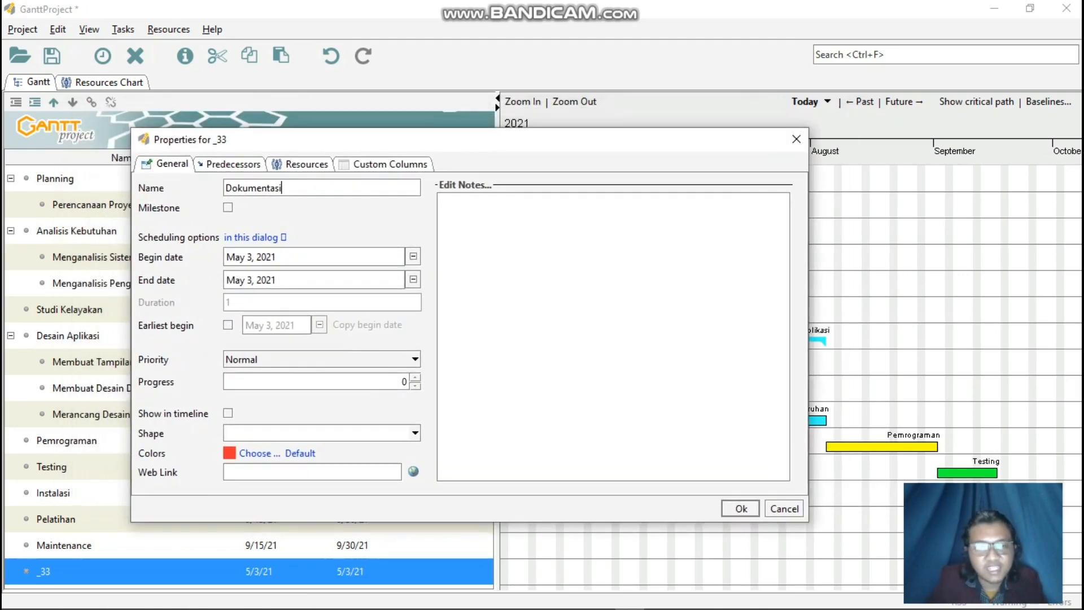
left_click(413, 280)
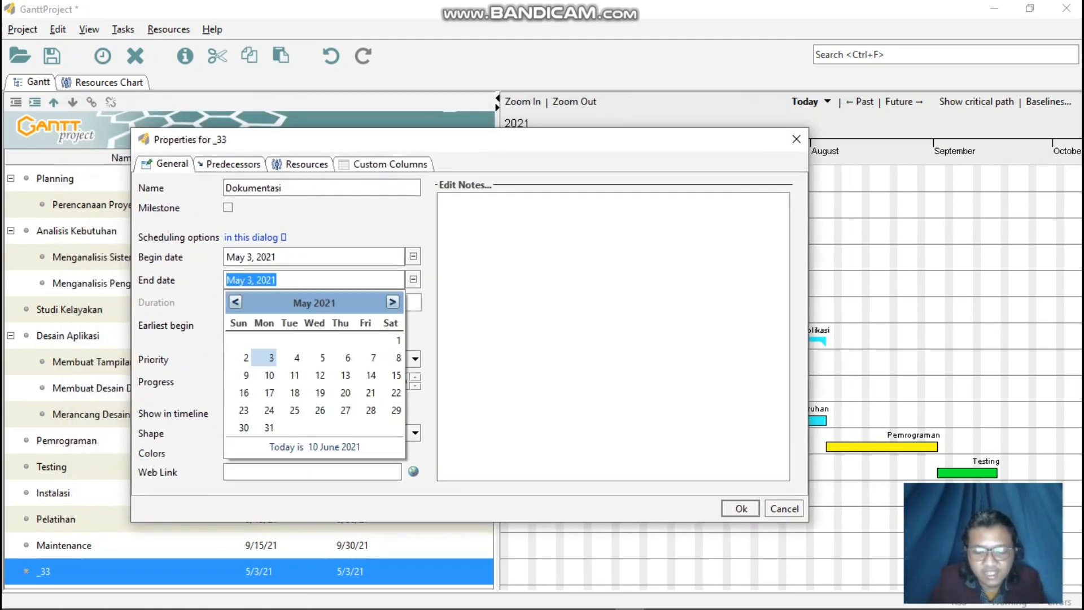
left_click(392, 302)
left_click(392, 302)
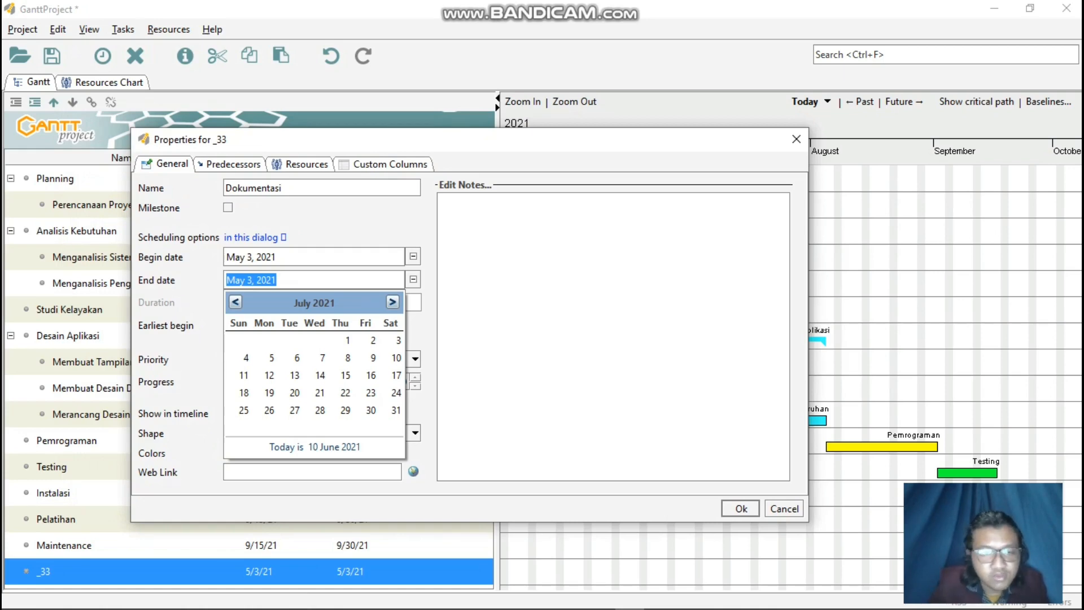
left_click(347, 358)
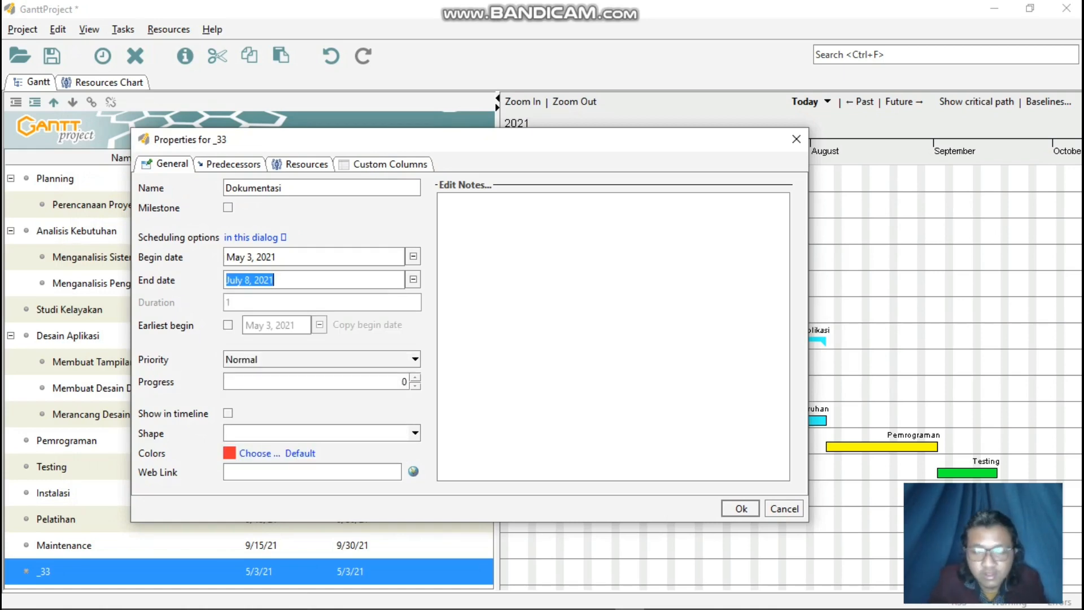
Schedule the Dokumentasi task to begin on July 8, 2021 and end on September 30, 2021.
left_click(414, 256)
left_click(393, 279)
left_click(393, 279)
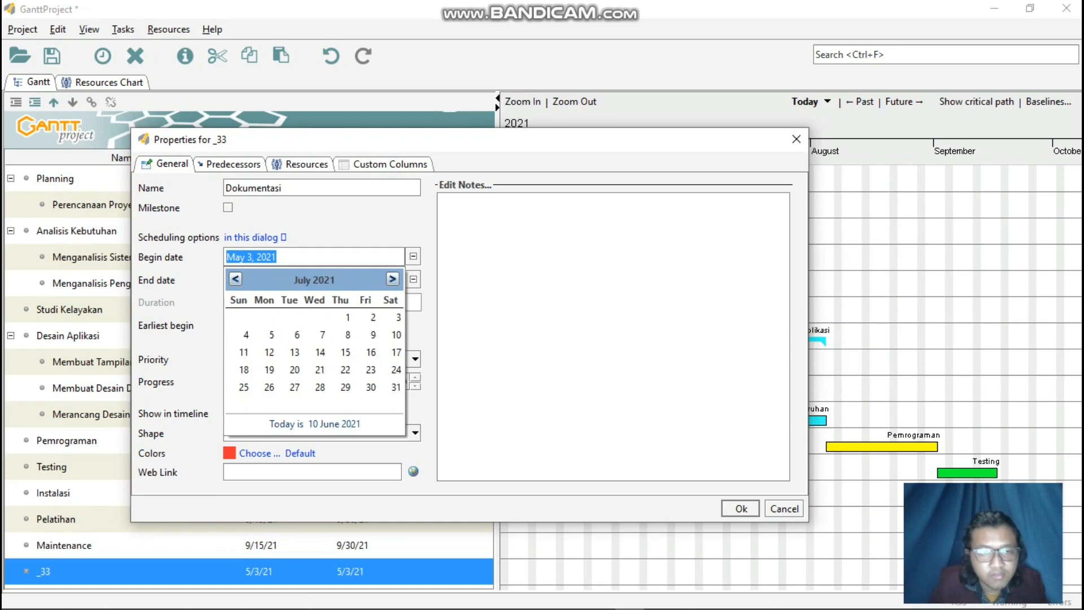
left_click(393, 279)
left_click(235, 279)
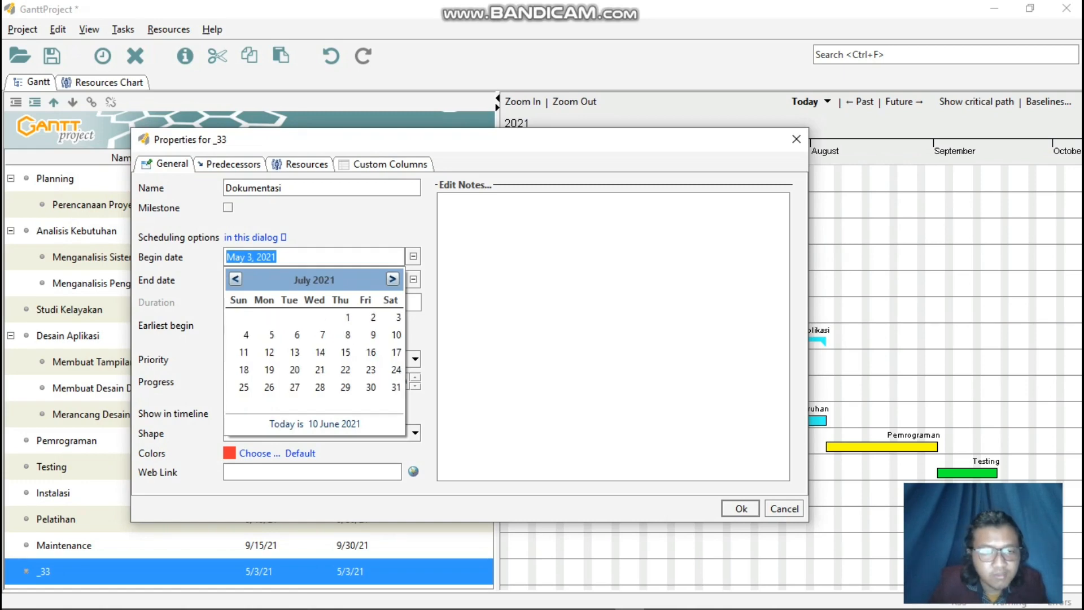
left_click(348, 334)
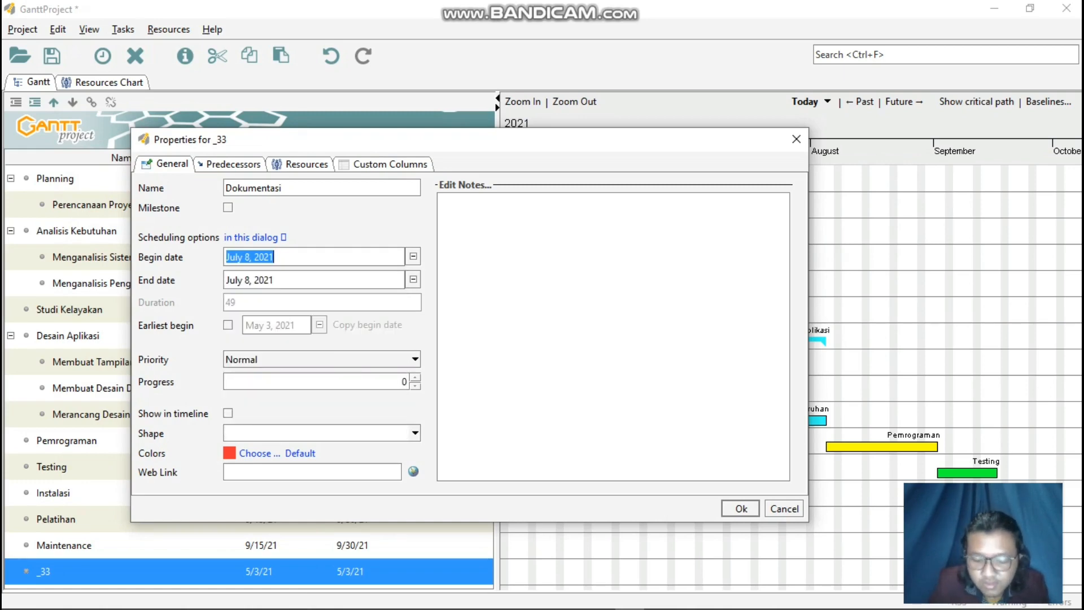
left_click(413, 280)
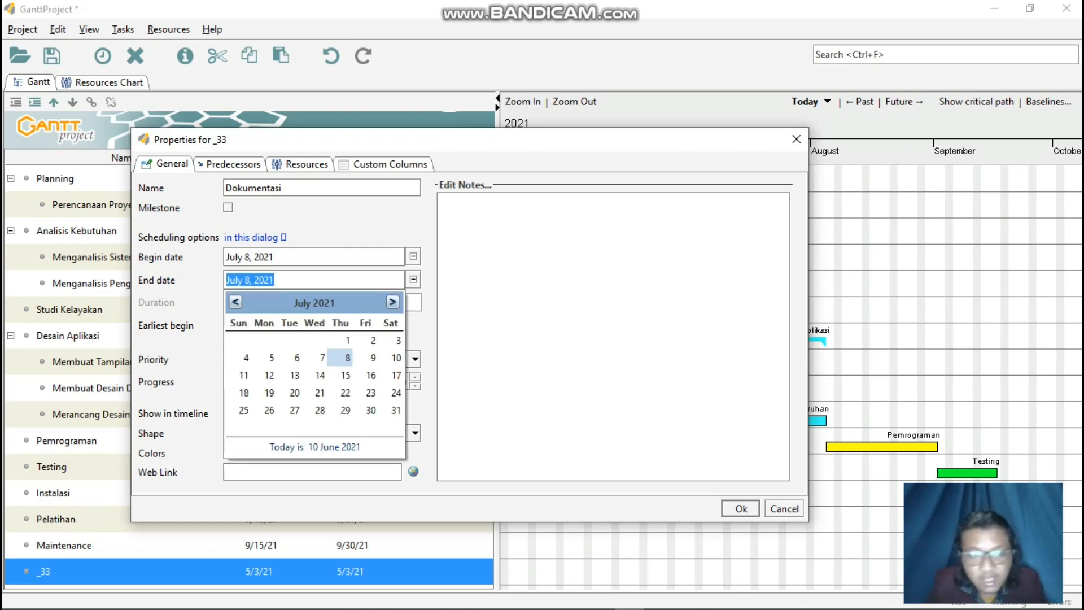
left_click(392, 302)
left_click(392, 302)
left_click(346, 410)
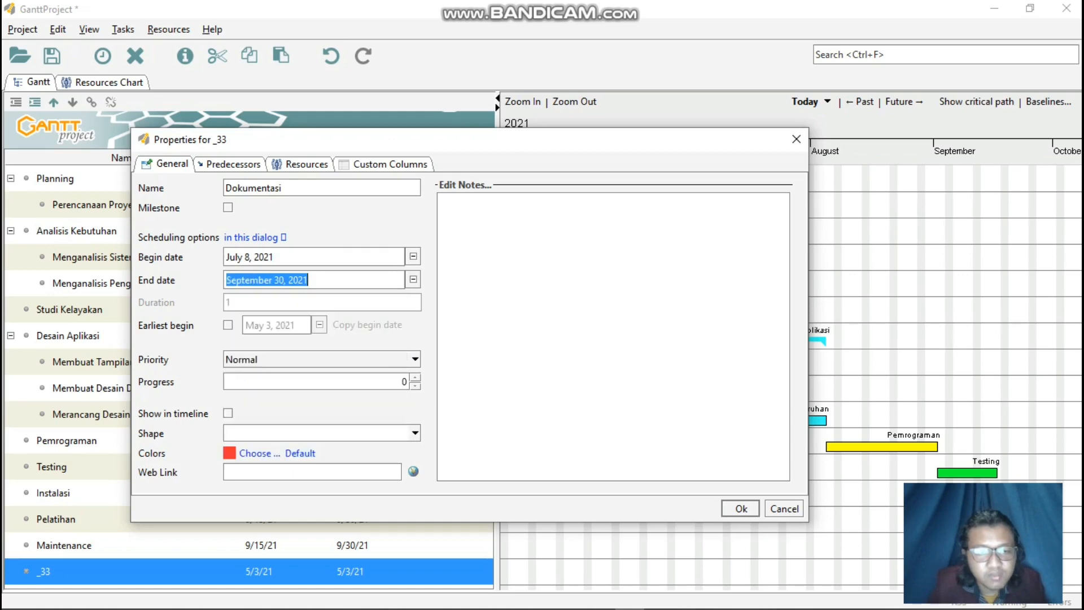
Set the Dokumentasi task's color to dark red and apply its task properties.
left_click(259, 454)
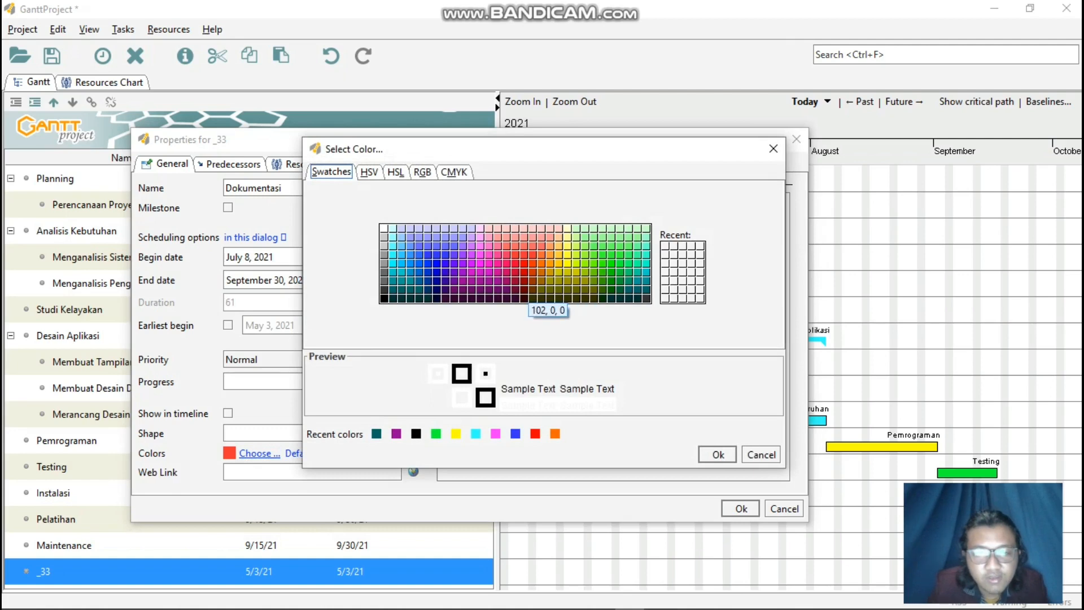
left_click(524, 290)
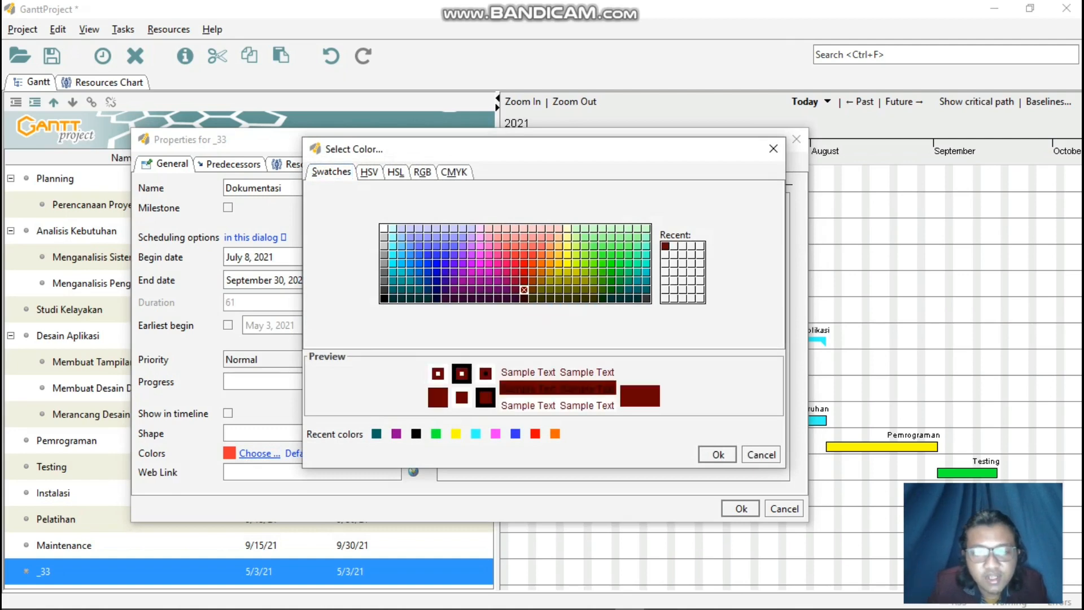
left_click(524, 281)
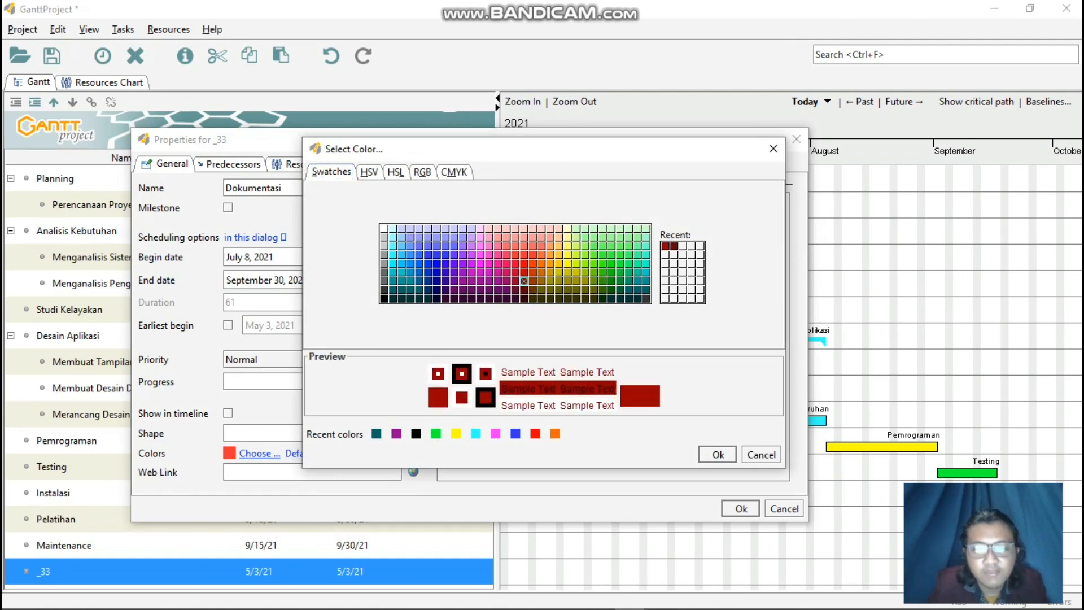
left_click(718, 455)
left_click(741, 508)
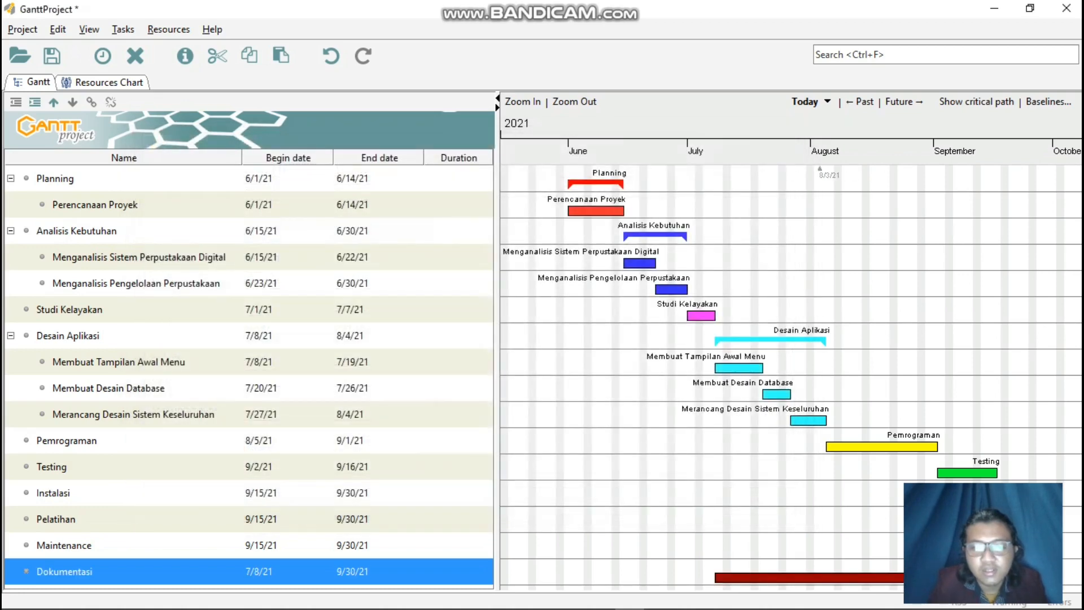
Examine the task bars from Planning through Dokumentasi along the whole Gantt chart timeline.
left_click_drag(819, 508, 873, 508)
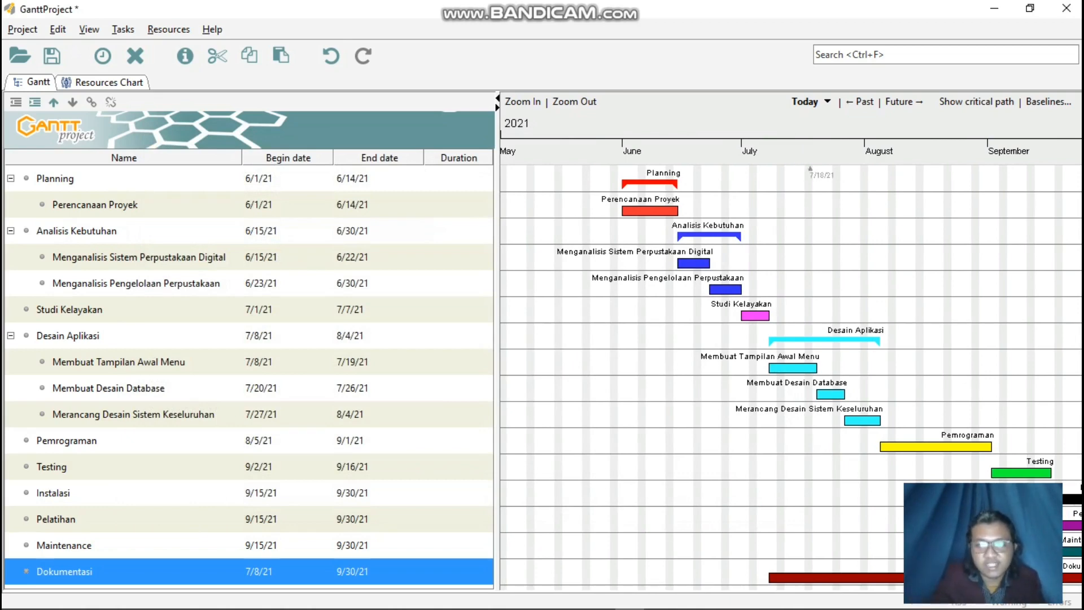
left_click_drag(855, 509, 733, 508)
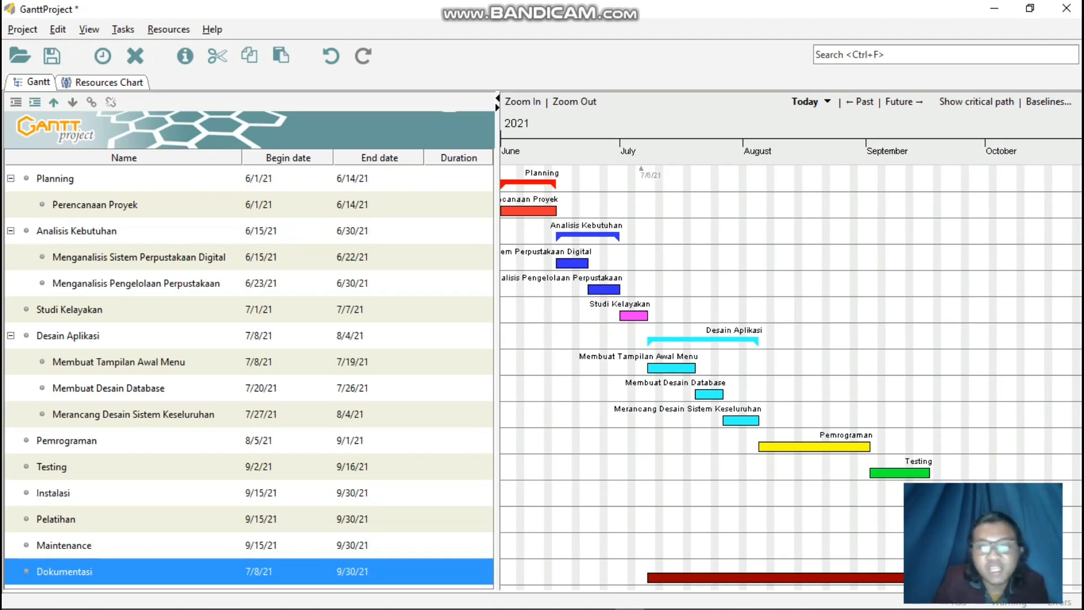
left_click_drag(599, 396, 649, 396)
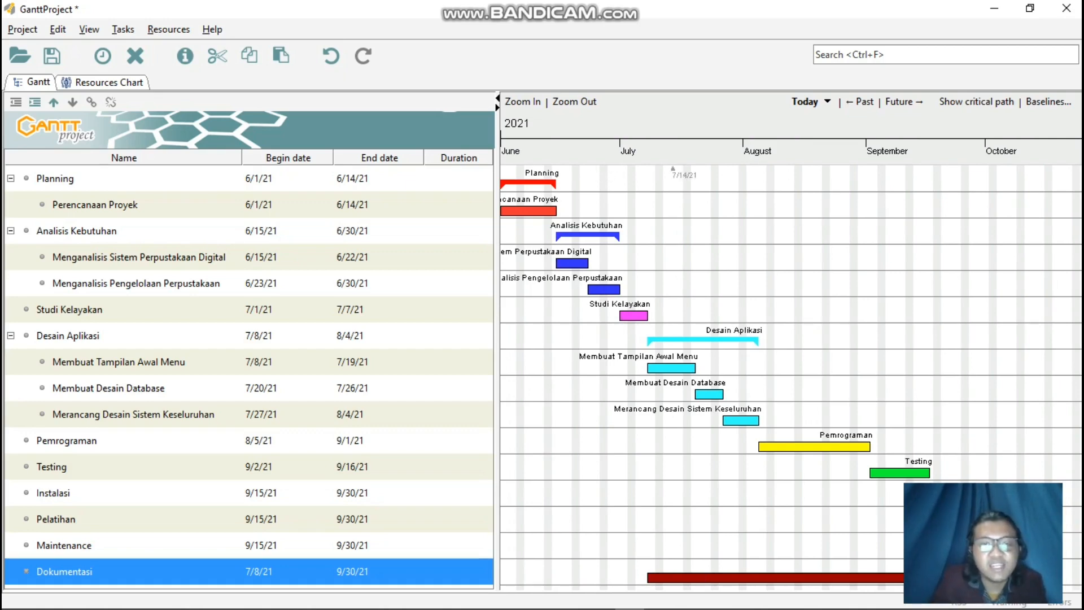
left_click_drag(613, 339, 702, 338)
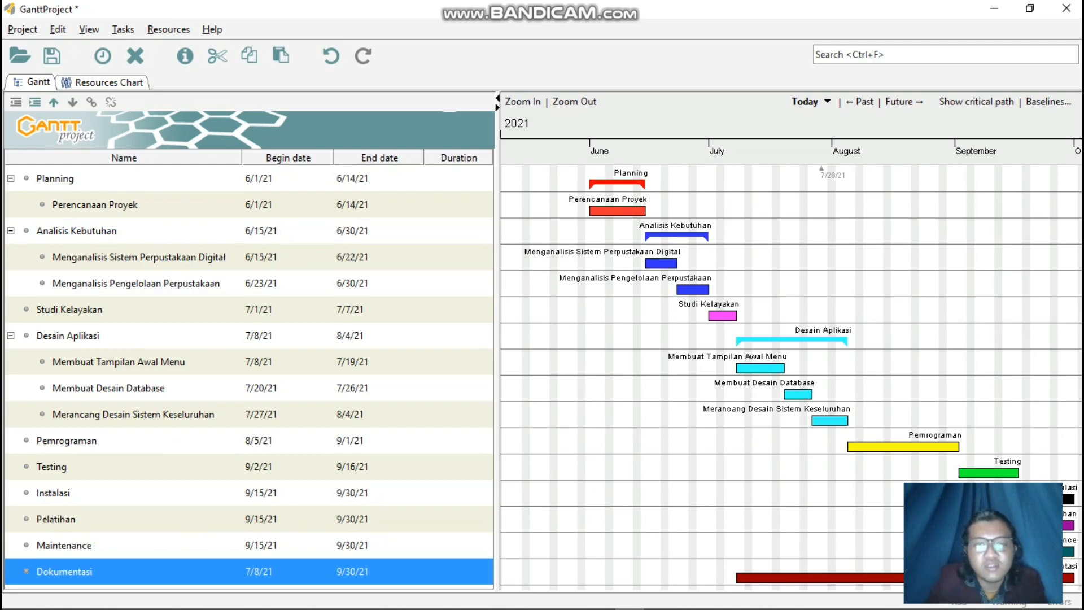
mouse_move(786, 283)
left_mouse_down()
mouse_move(751, 283)
mouse_move(802, 283)
left_mouse_up()
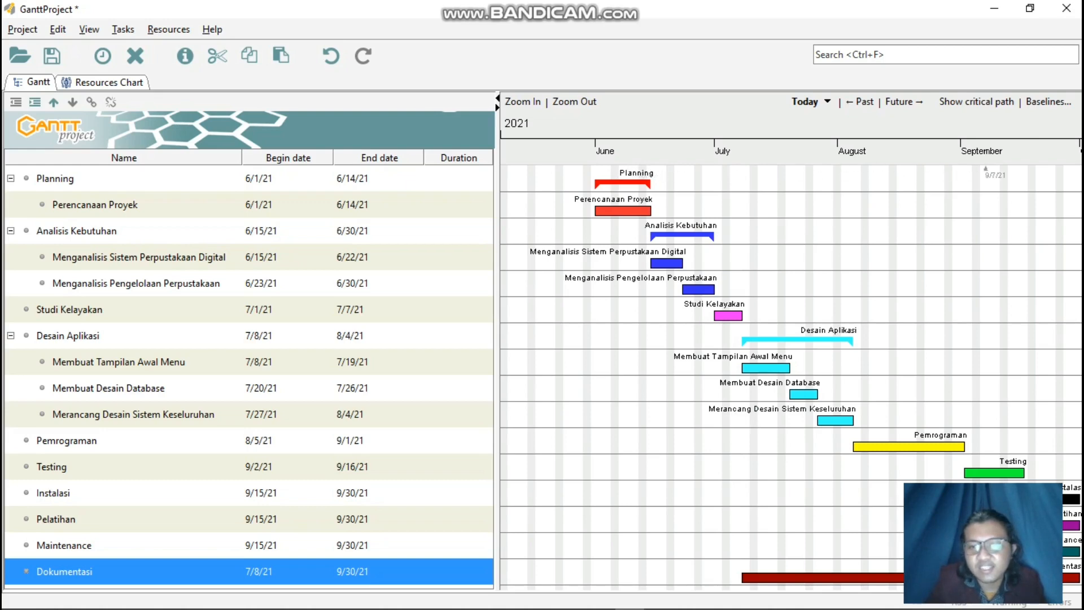
left_click_drag(953, 169, 859, 170)
left_click_drag(673, 170, 731, 169)
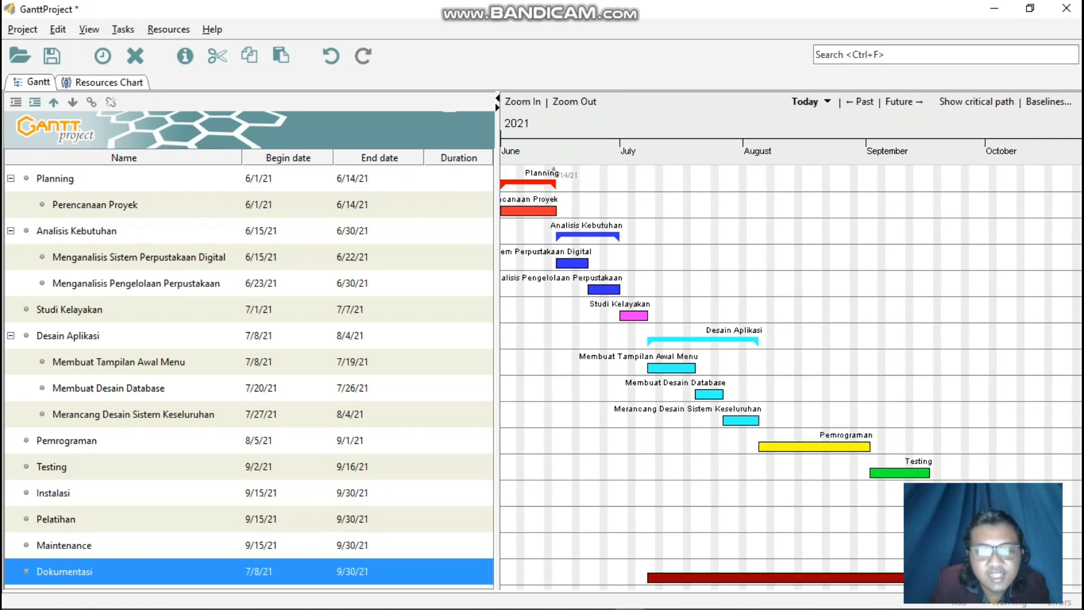
Link the Perencanaan Proyek bar to the Menganalisis Sistem Perpustakaan Digital bar with a dependency, and clear the task selection.
left_click(586, 395)
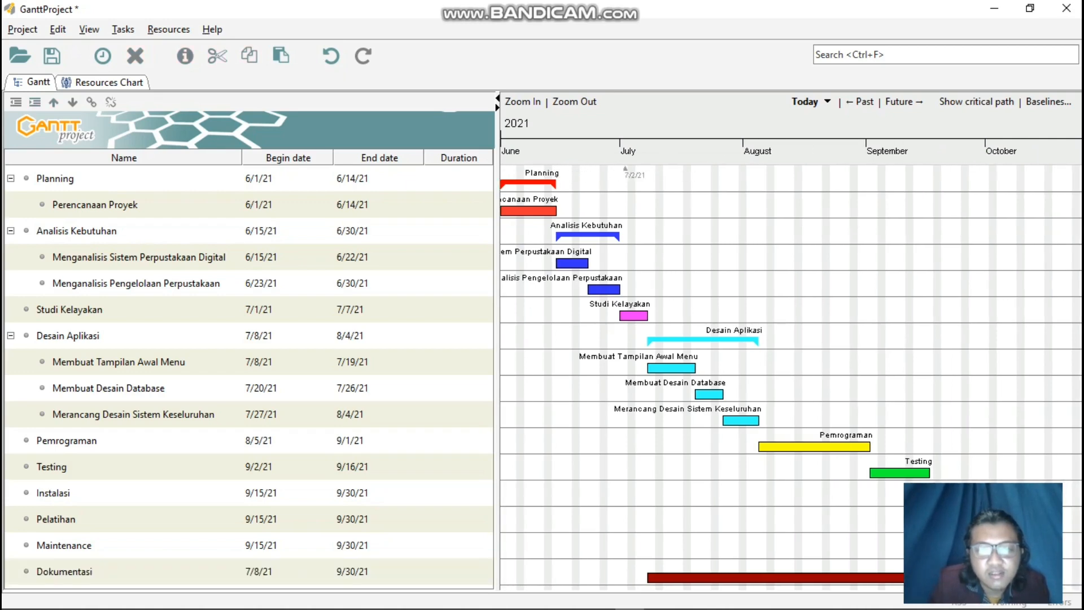
left_click_drag(553, 212, 558, 260)
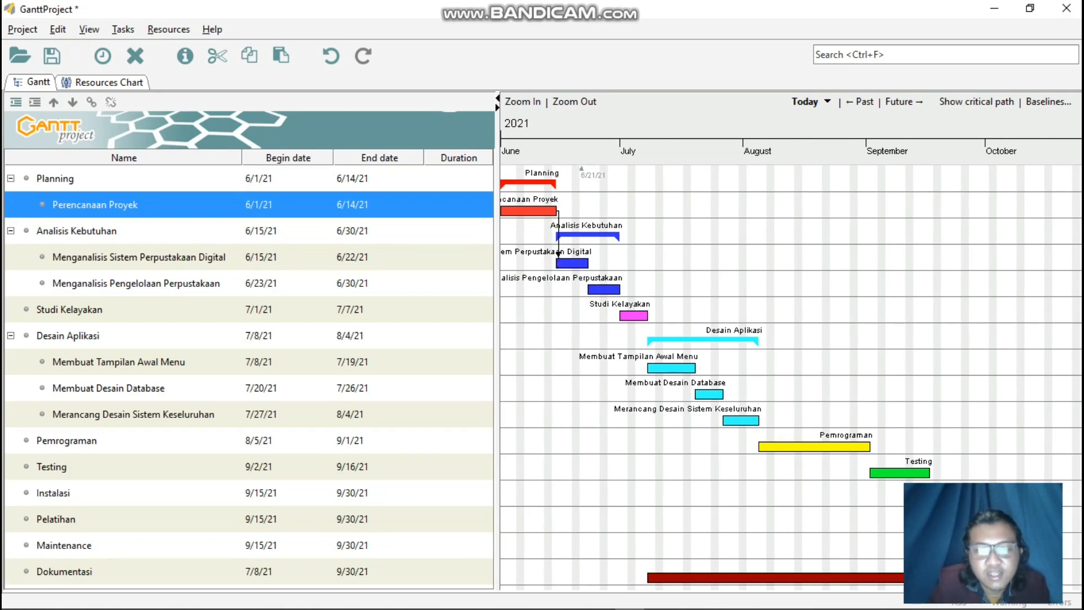
left_click(578, 211)
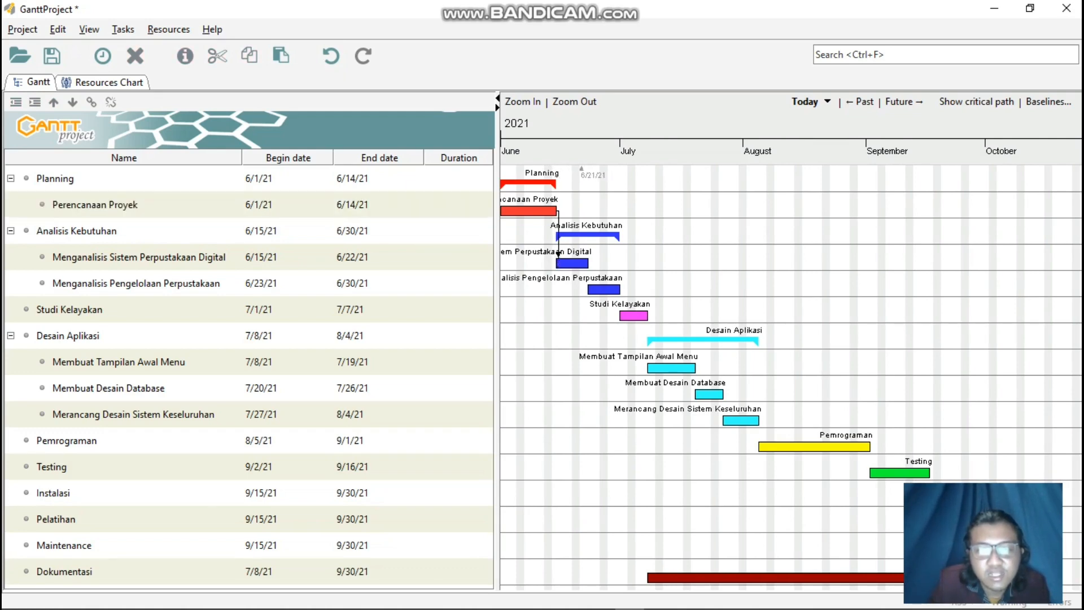
left_click(582, 263)
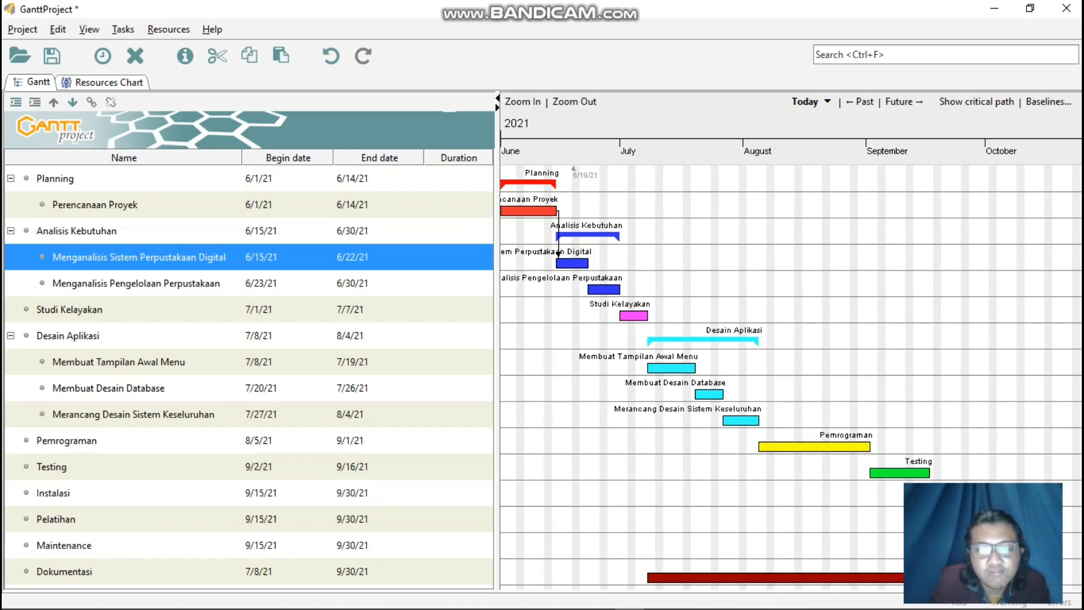
left_click(573, 210)
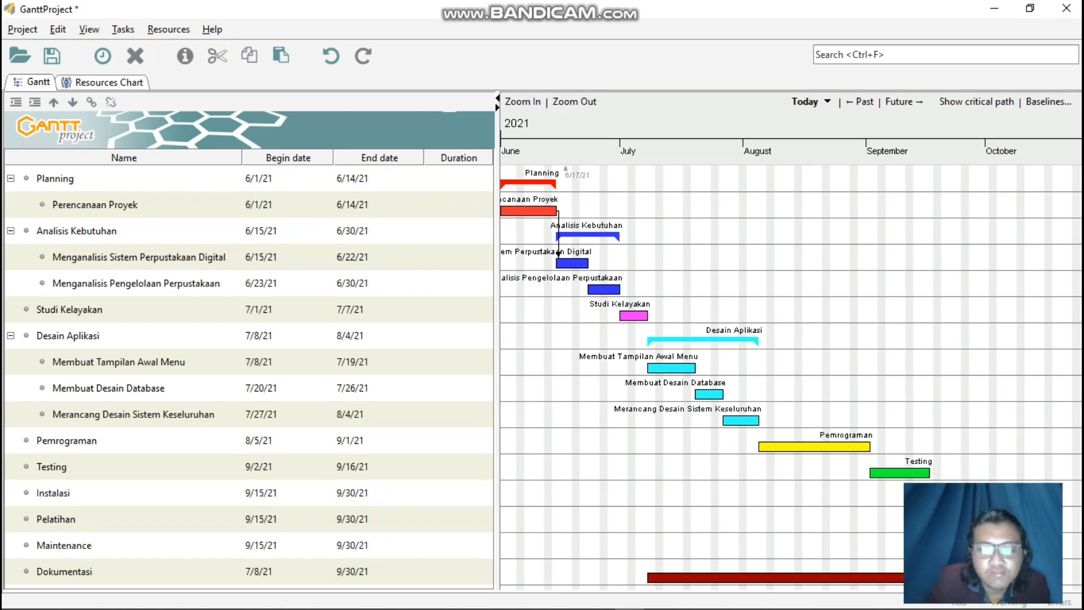
Link Menganalisis Sistem Perpustakaan Digital to Menganalisis Pengelolaan Perpustakaan, and that task to Studi Kelayakan, with dependencies.
left_click(585, 263)
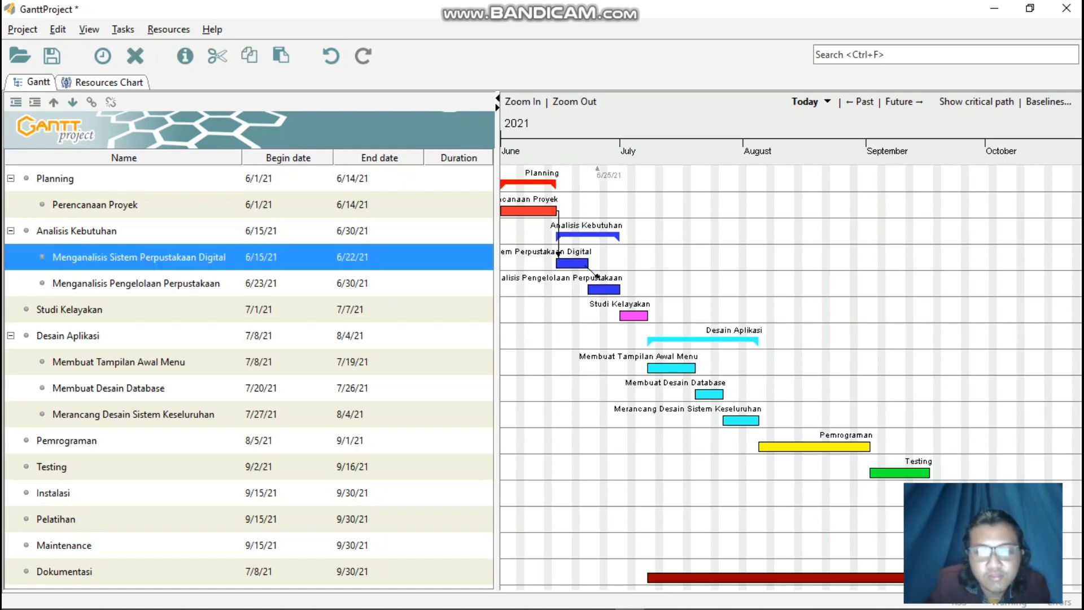
left_click_drag(597, 275, 599, 287)
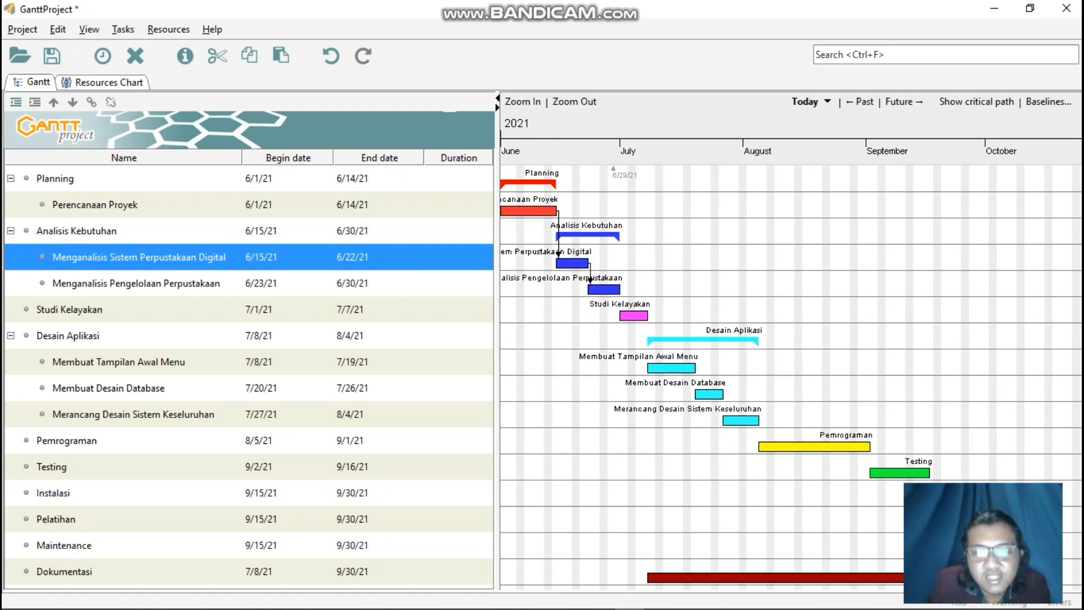
left_click_drag(614, 290, 622, 315)
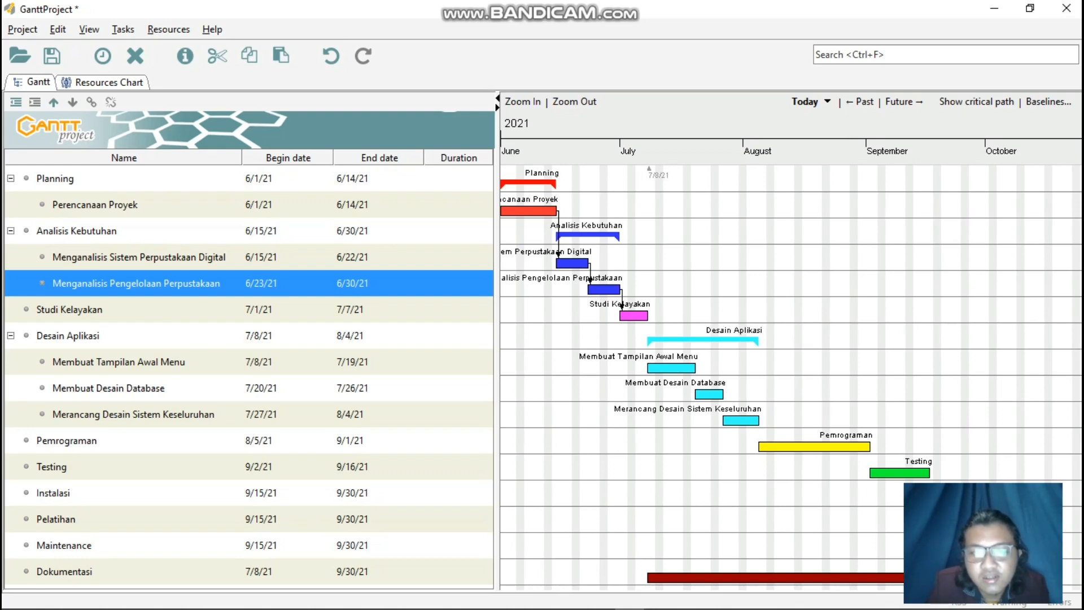
left_click(650, 318)
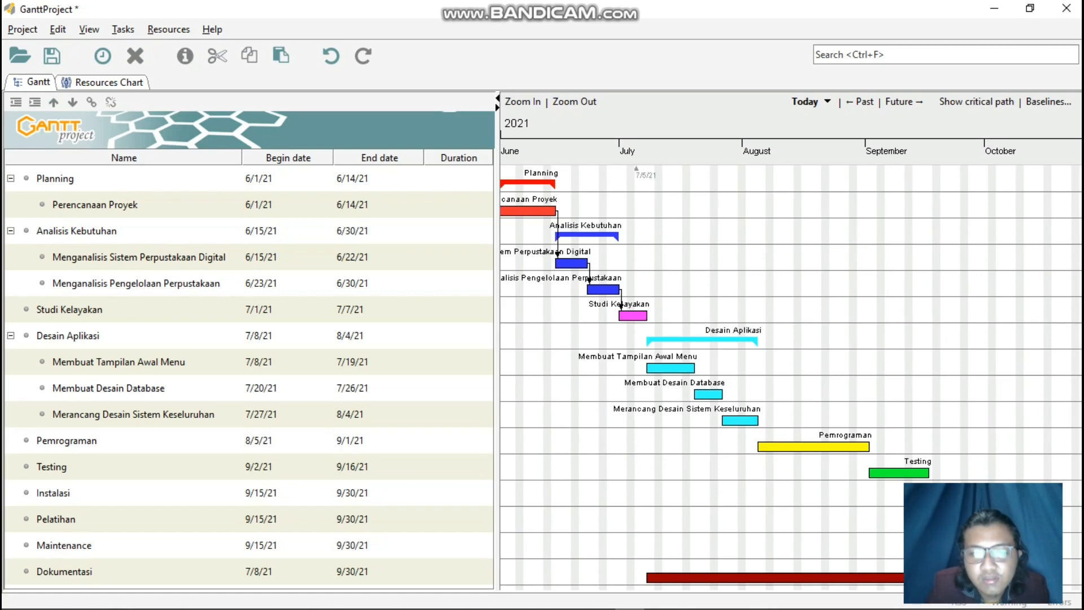
Link the Studi Kelayakan bar to the Membuat Tampilan Awal Menu bar with a dependency, and clear the task selection.
left_click_drag(638, 316, 650, 373)
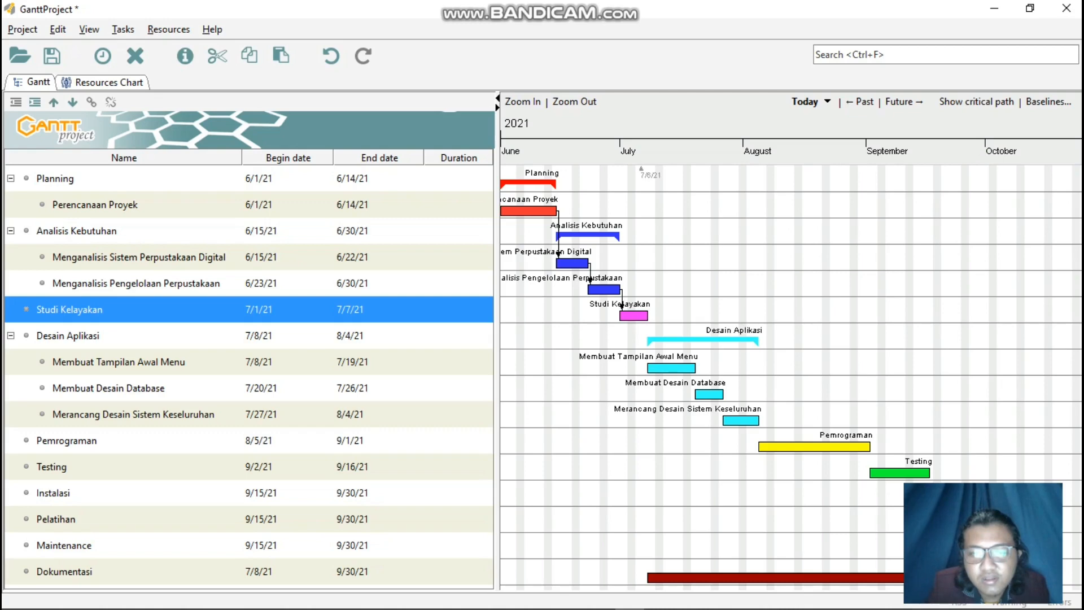
left_click_drag(643, 318, 650, 370)
left_click(641, 328)
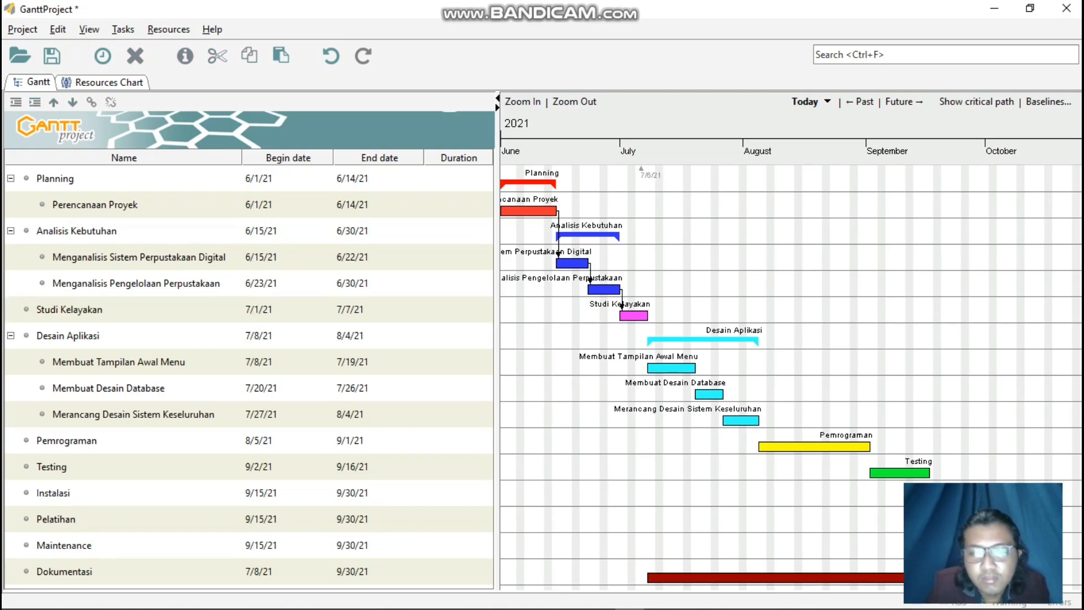
left_click_drag(633, 316, 651, 371)
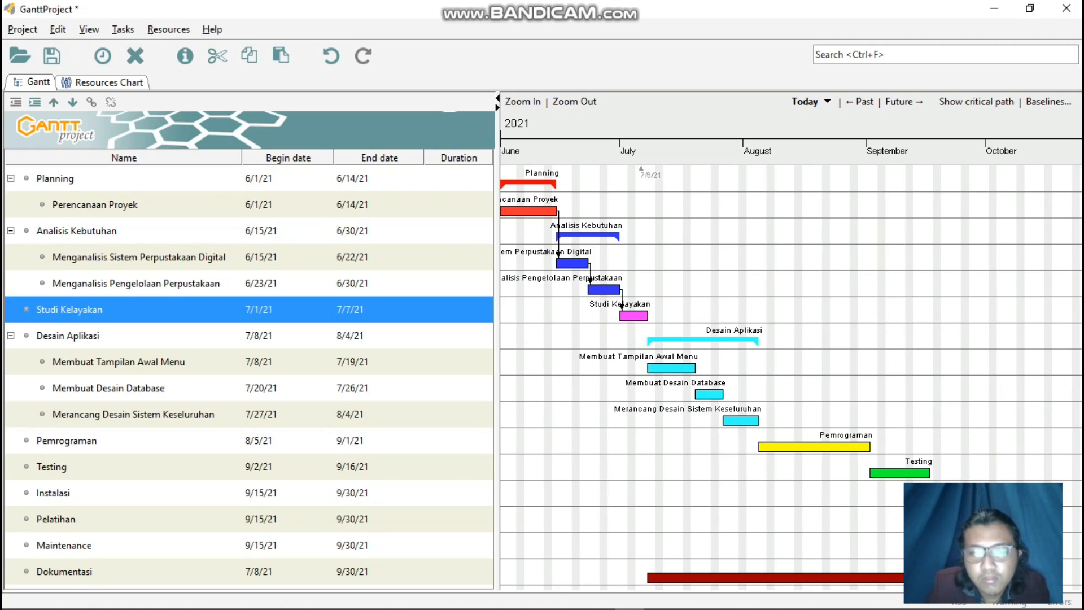
left_click_drag(638, 317, 651, 366)
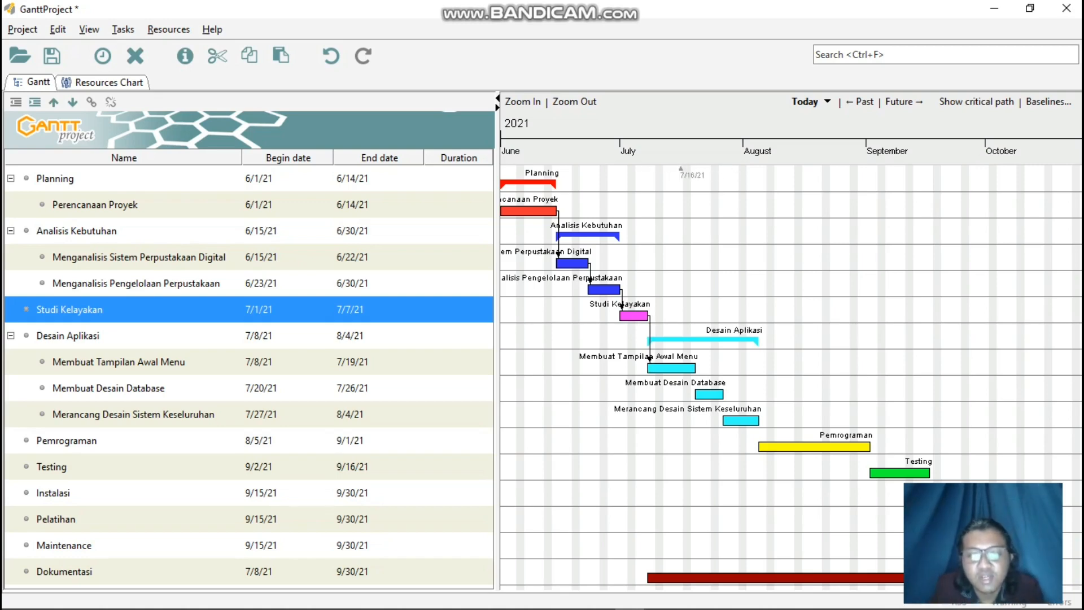
left_click(693, 317)
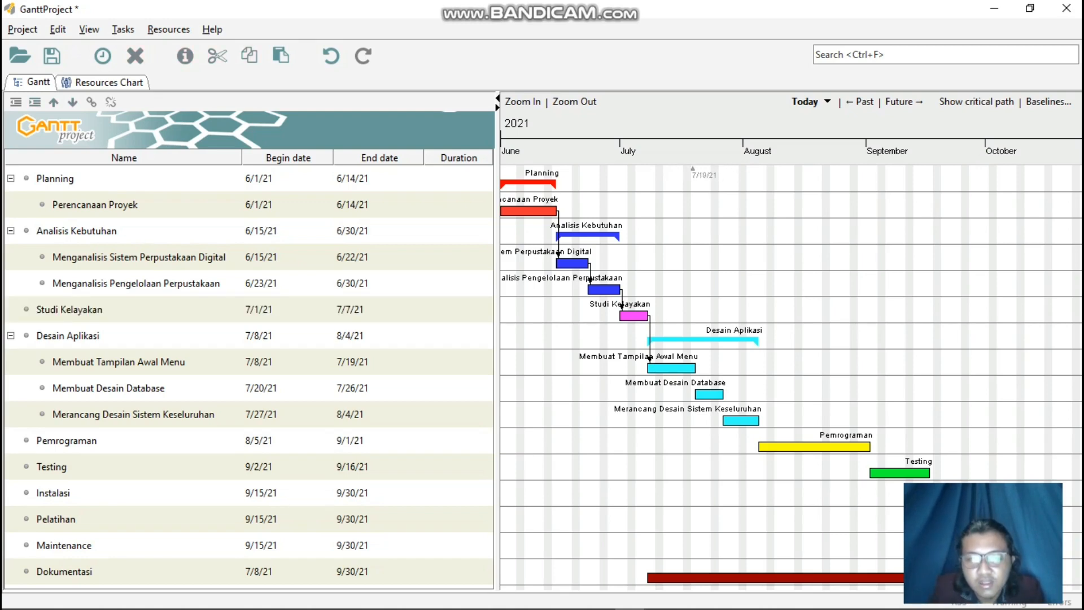
Link Membuat Tampilan Awal Menu to Membuat Desain Database, and that task to Merancang Desain Sistem Keseluruhan, with dependencies.
left_click_drag(690, 368, 701, 394)
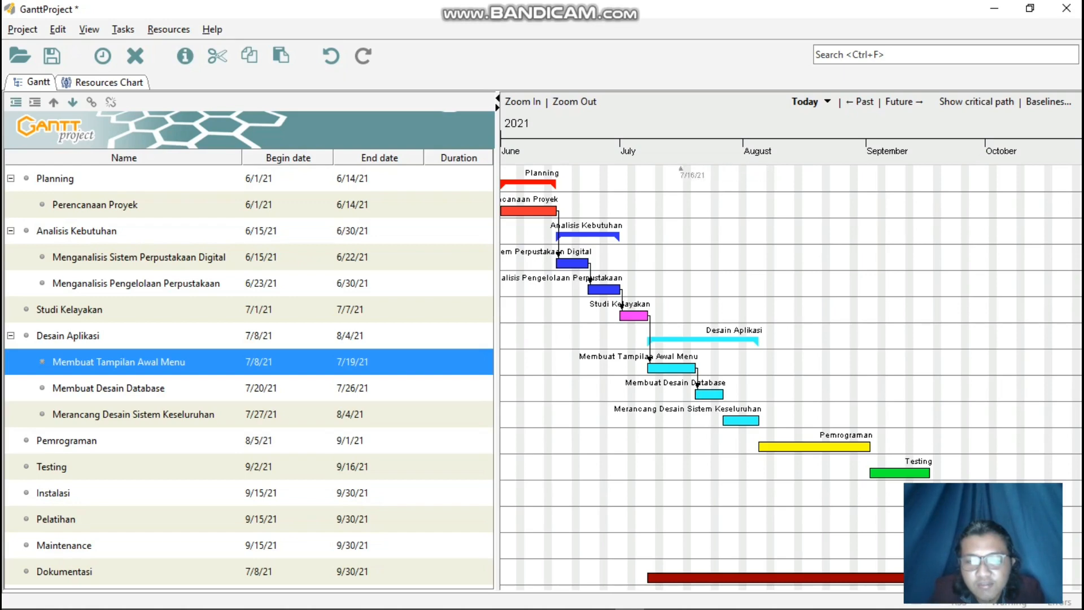
left_click(682, 441)
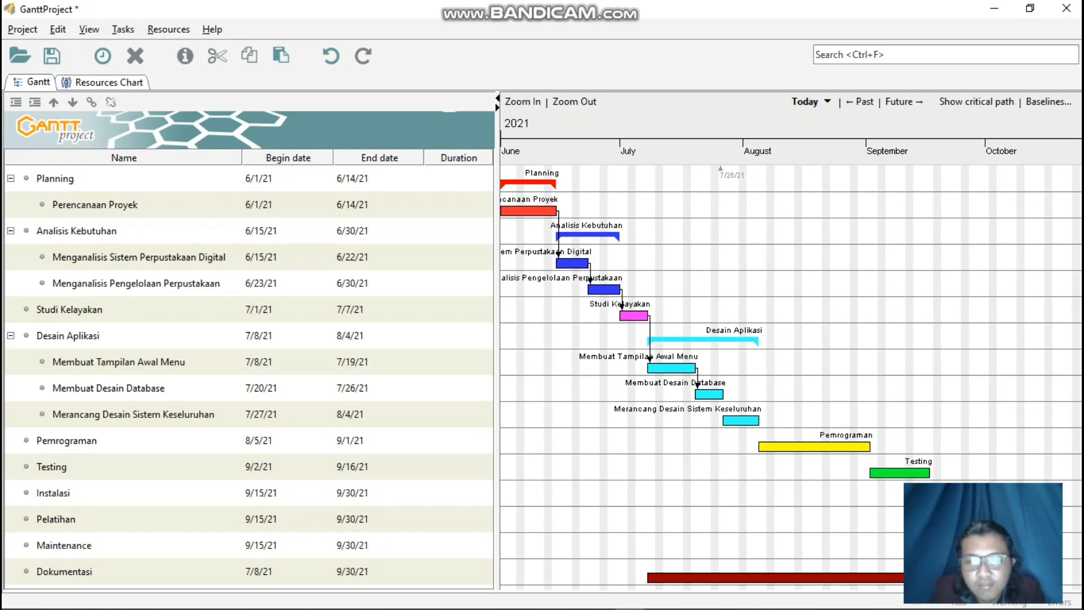
left_click(718, 394)
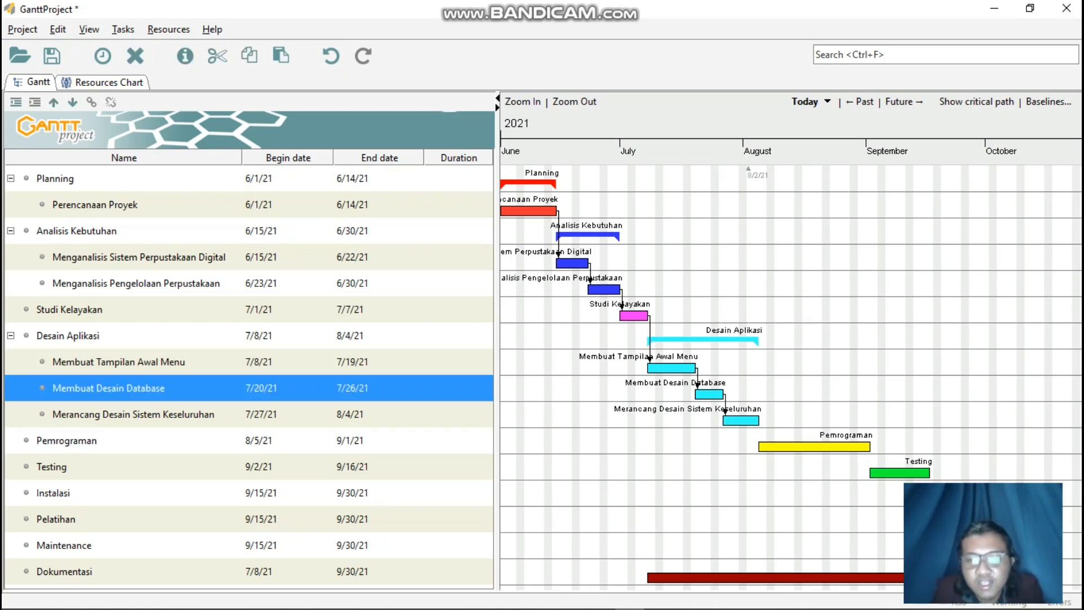
Link Merancang Desain Sistem Keseluruhan to Pemrograman, and Pemrograman to Testing, with dependencies.
mouse_move(752, 420)
left_mouse_down()
mouse_move(771, 445)
mouse_move(760, 446)
left_mouse_up()
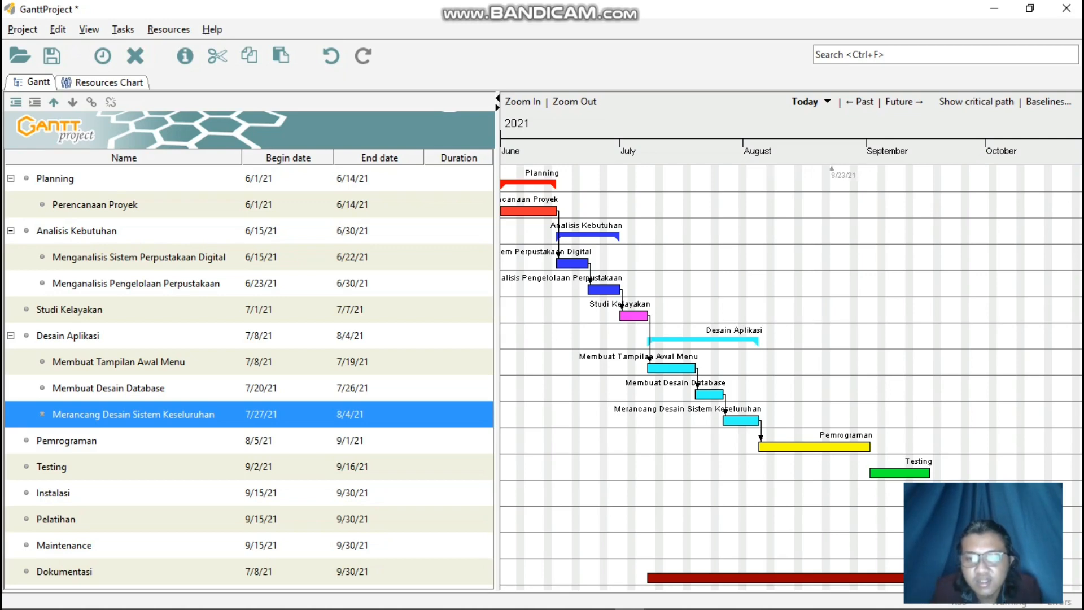
left_click_drag(876, 395, 874, 395)
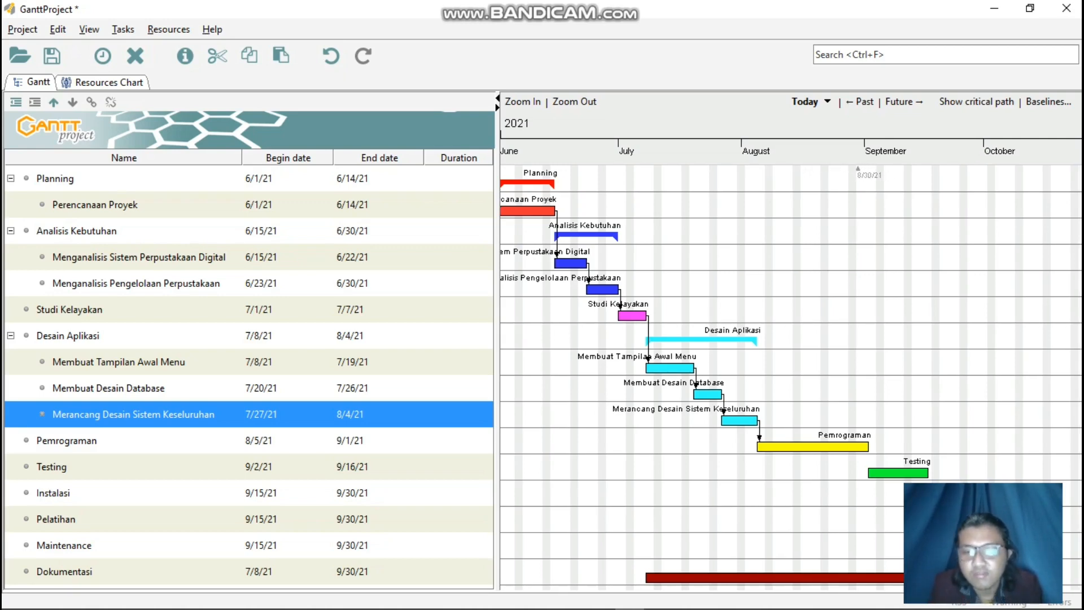
left_click_drag(861, 449, 873, 472)
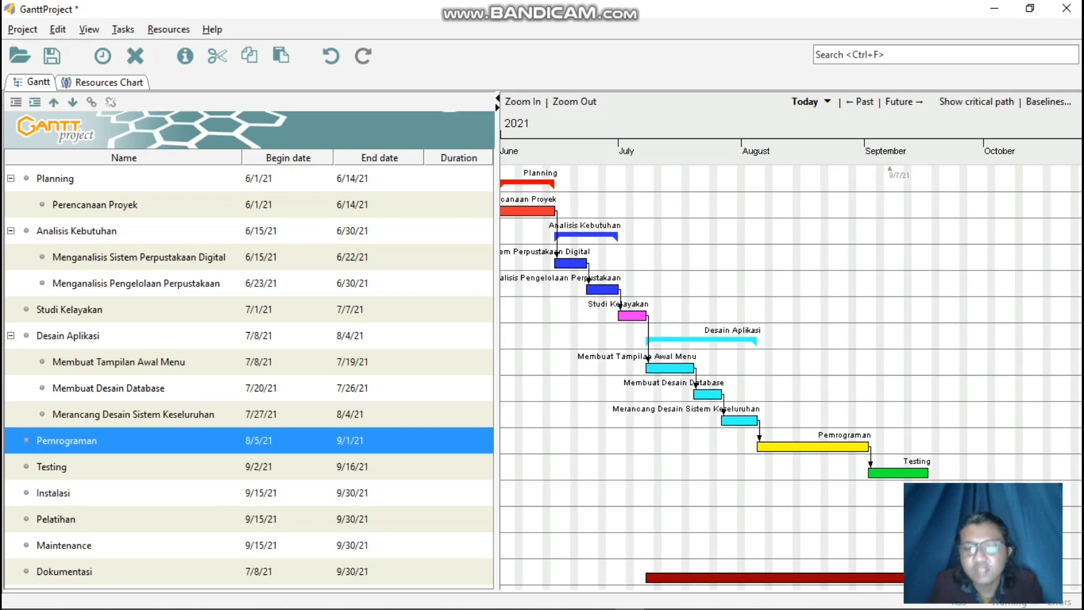
left_click_drag(549, 474, 550, 474)
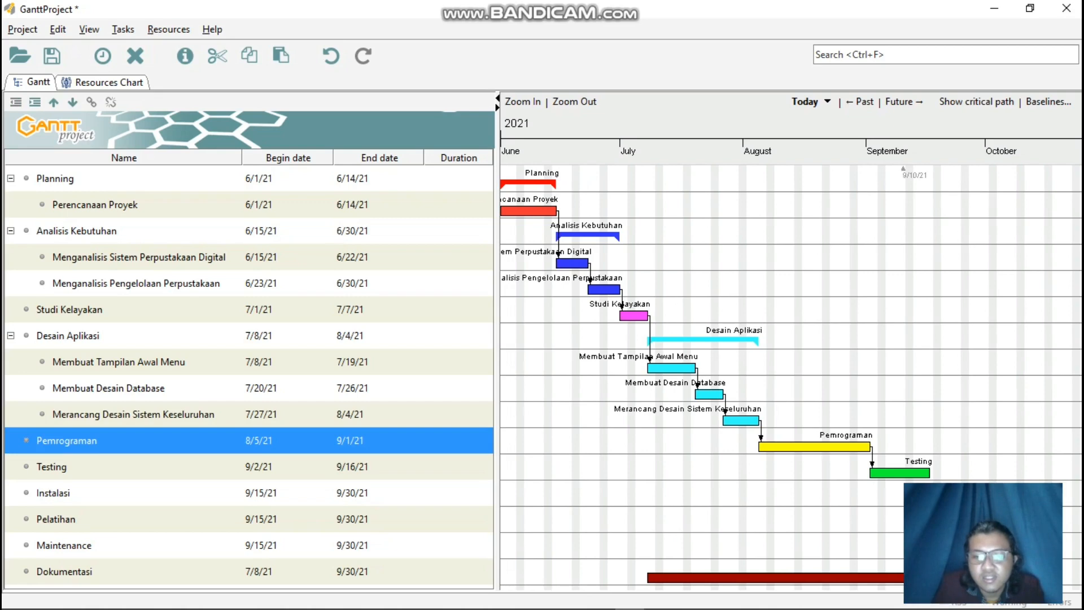
Switch to the Schedule.gan project window and examine its task dependencies and Duration values along the Gantt chart.
mouse_move(689, 598)
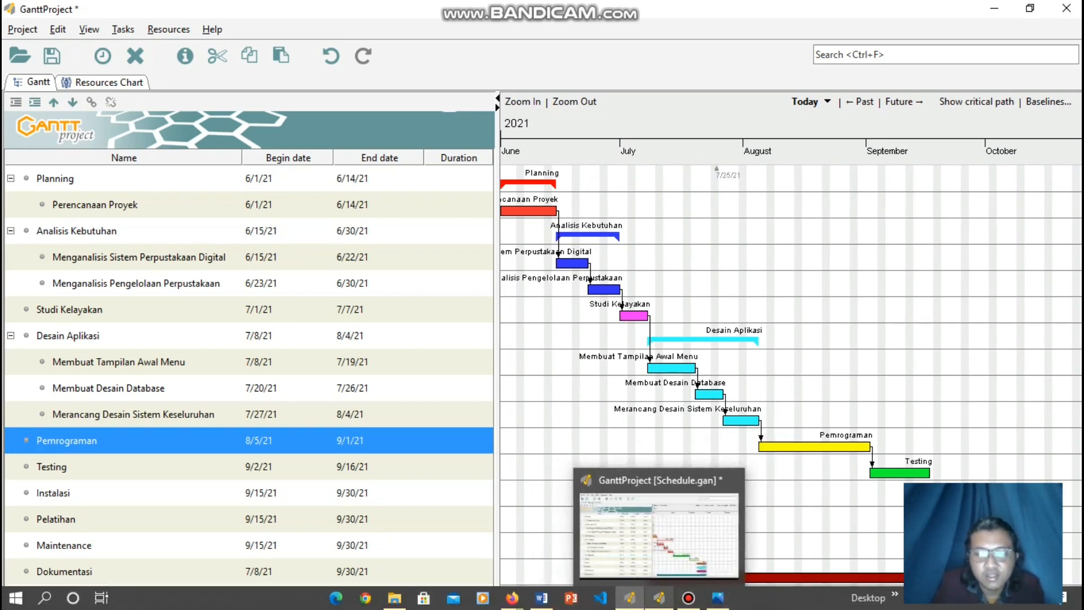
left_click(659, 598)
left_click_drag(647, 407, 764, 407)
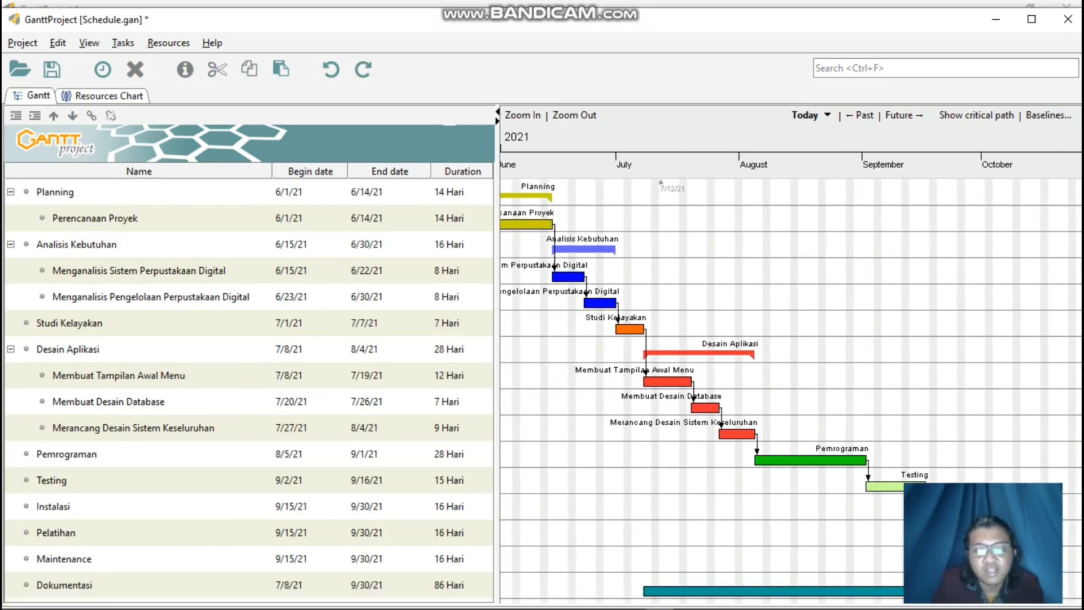
left_click_drag(551, 406, 645, 407)
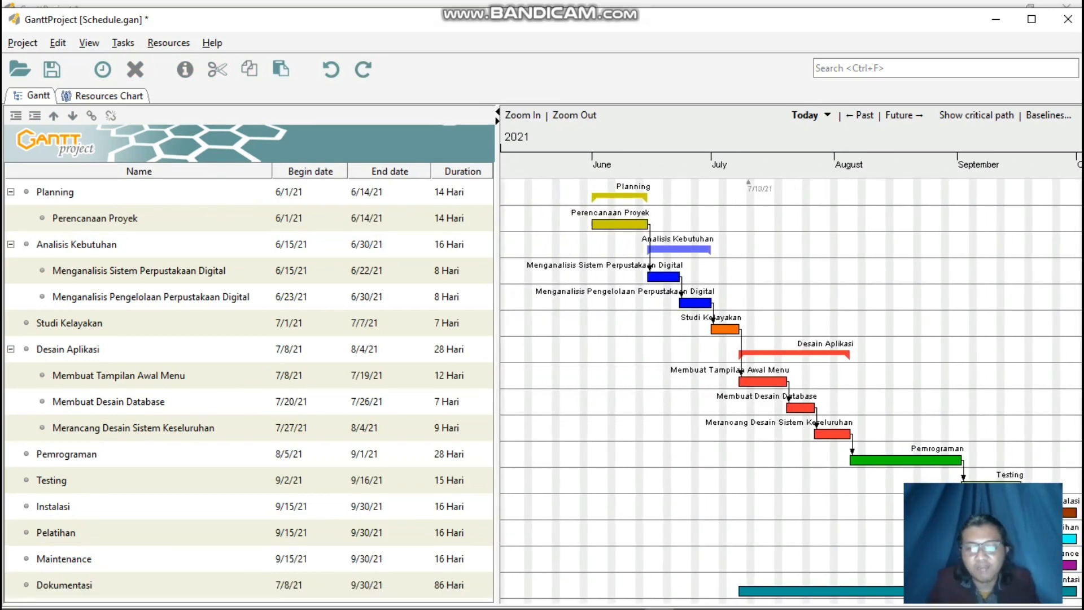
left_click_drag(742, 406, 652, 406)
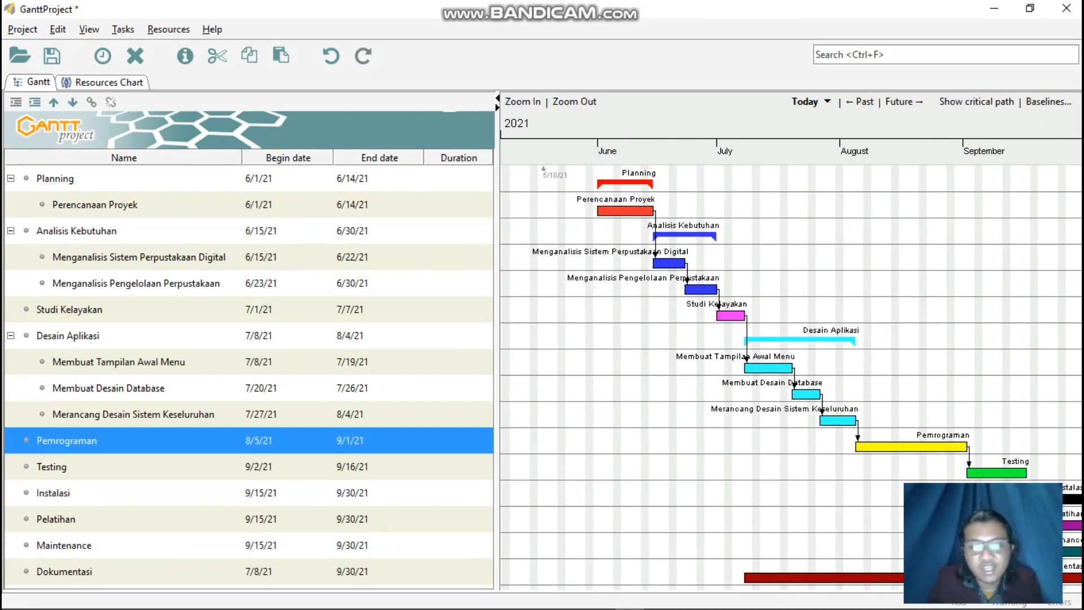
In the unsaved project, set the Planning task's duration to "14 Hari".
left_click(459, 212)
key("Up")
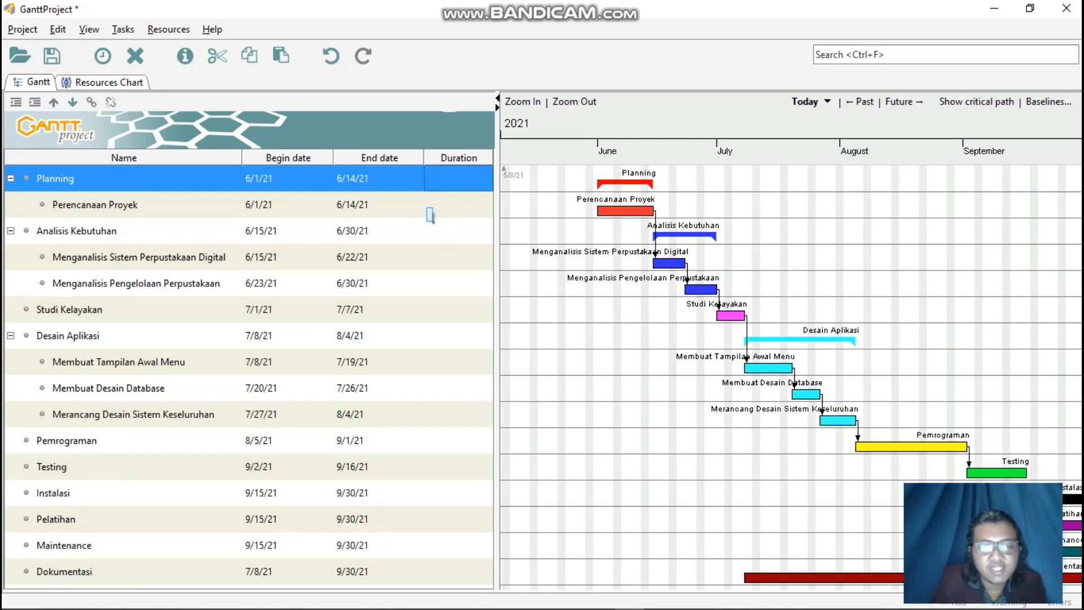
double_click(450, 180)
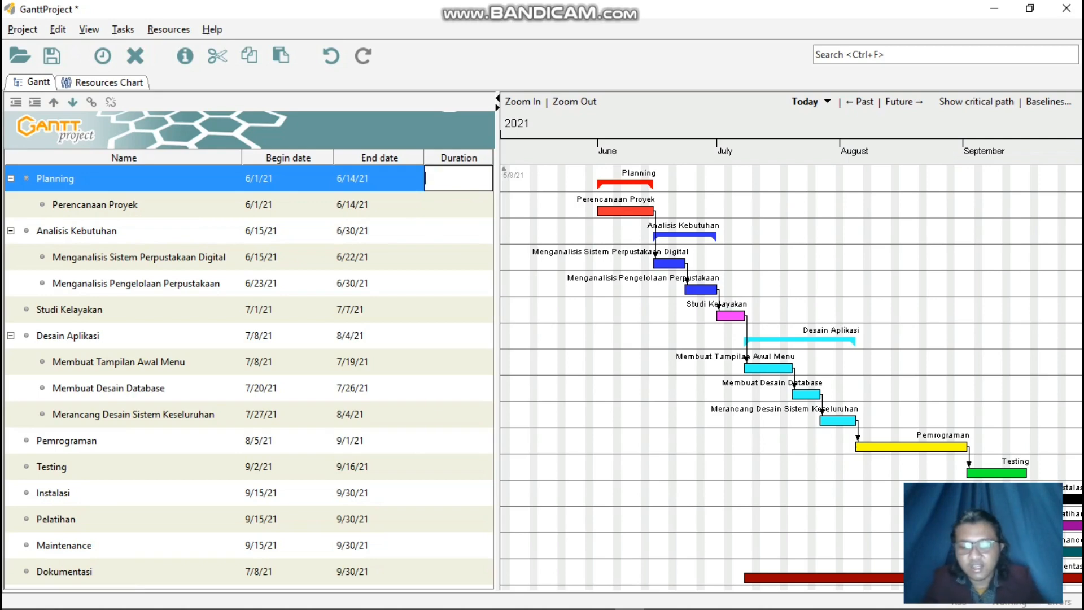
type("13")
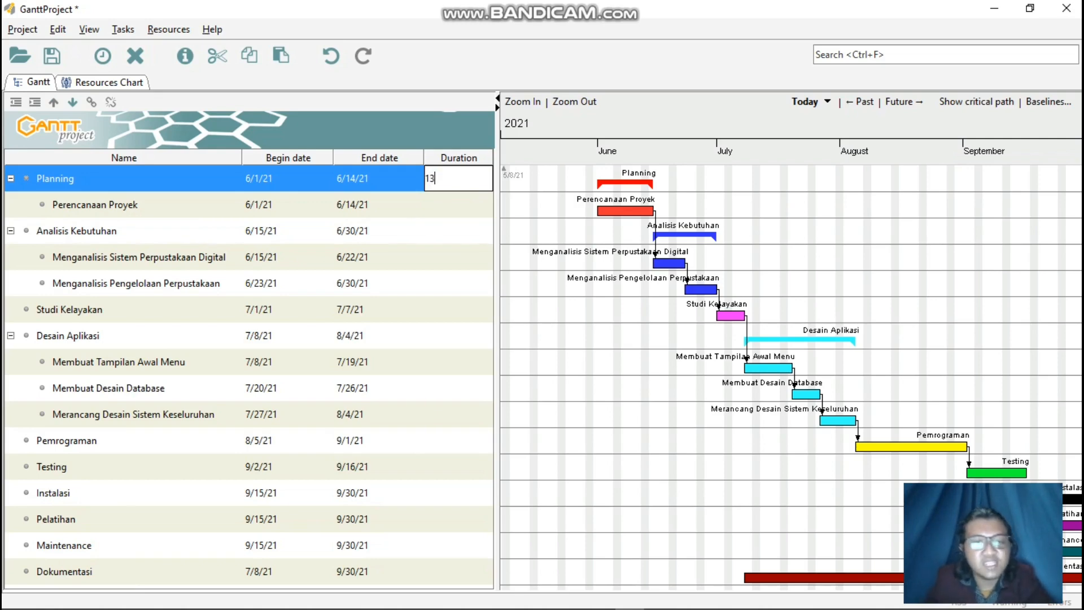
key("BackSpace")
type("4 Ha")
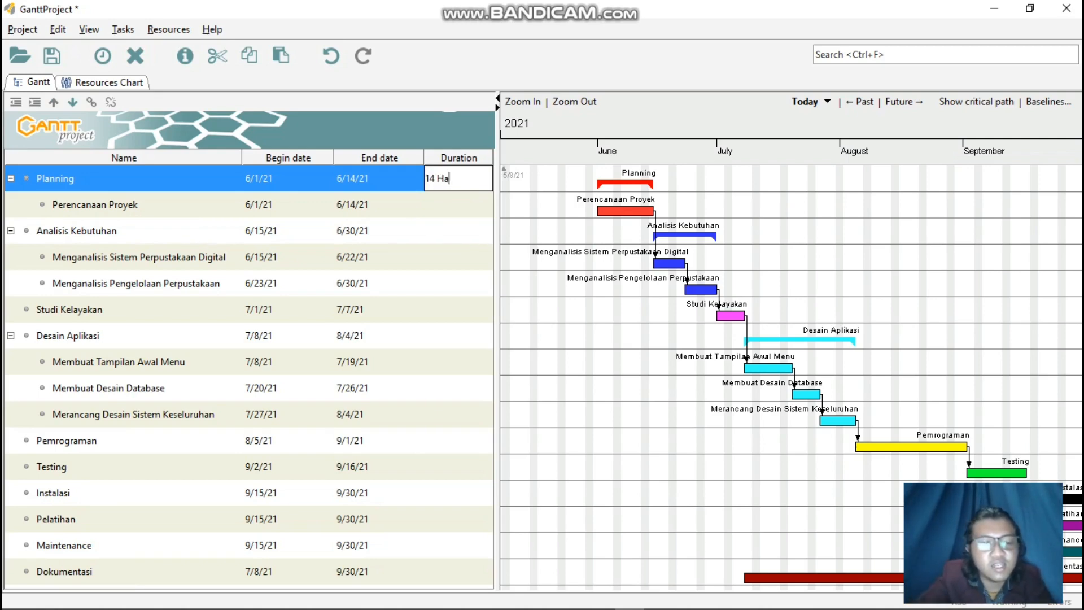
type("ari")
key("BackSpace")
key("BackSpace")
key("BackSpace")
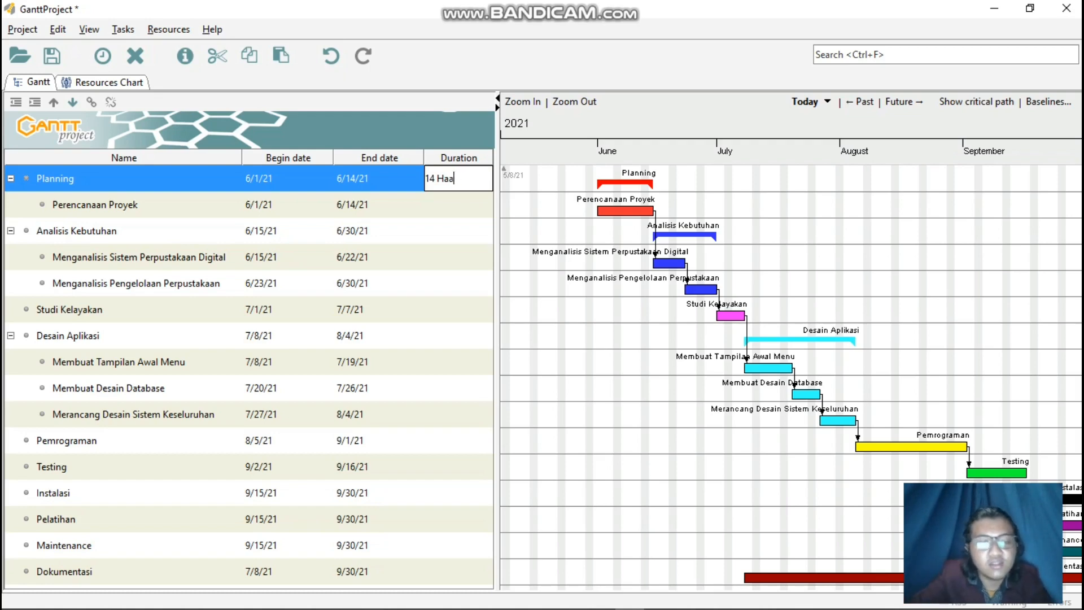
type("ri")
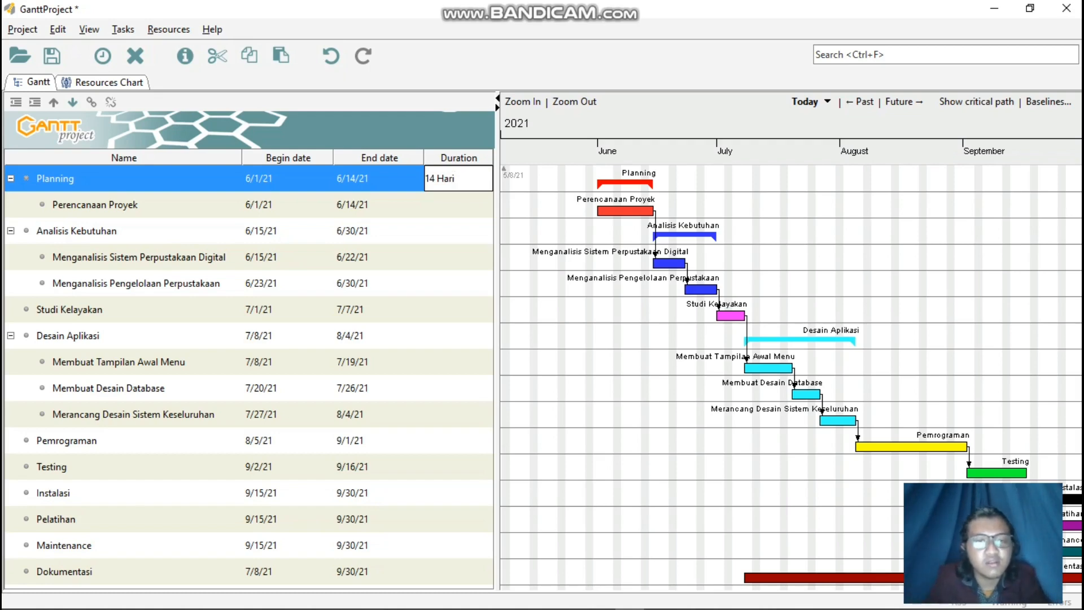
key("Return")
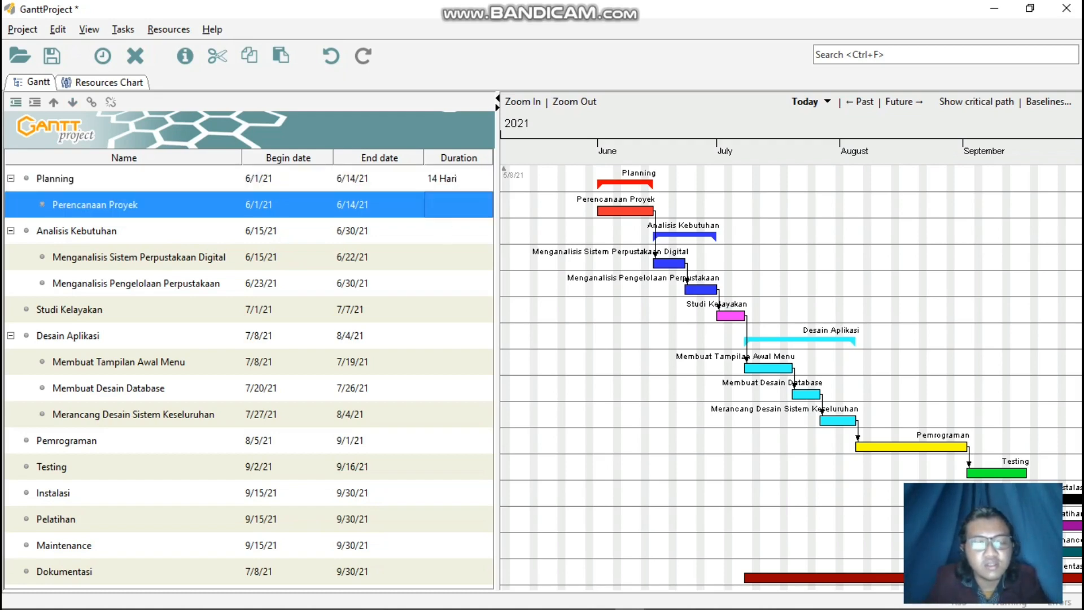
Set the Perencanaan Proyek subtask's duration to "14 Hari".
double_click(444, 206)
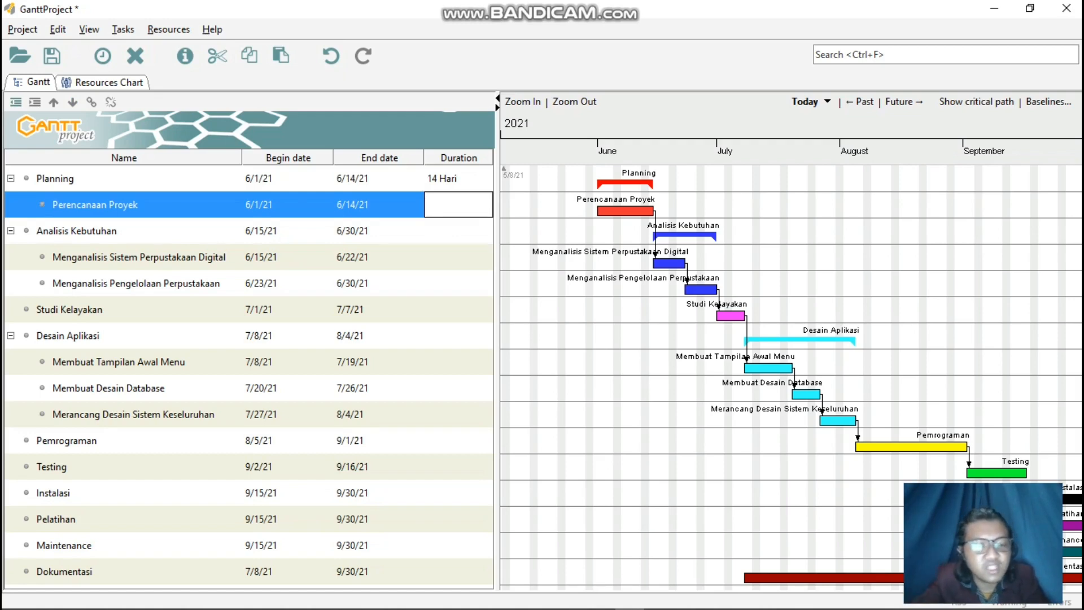
type("14 Hat")
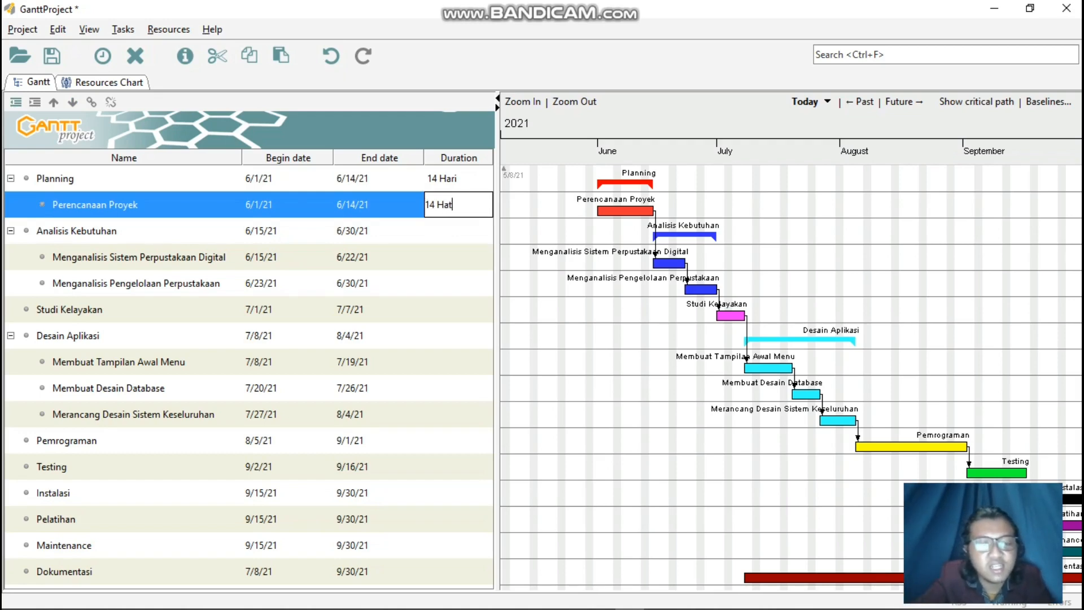
type("i")
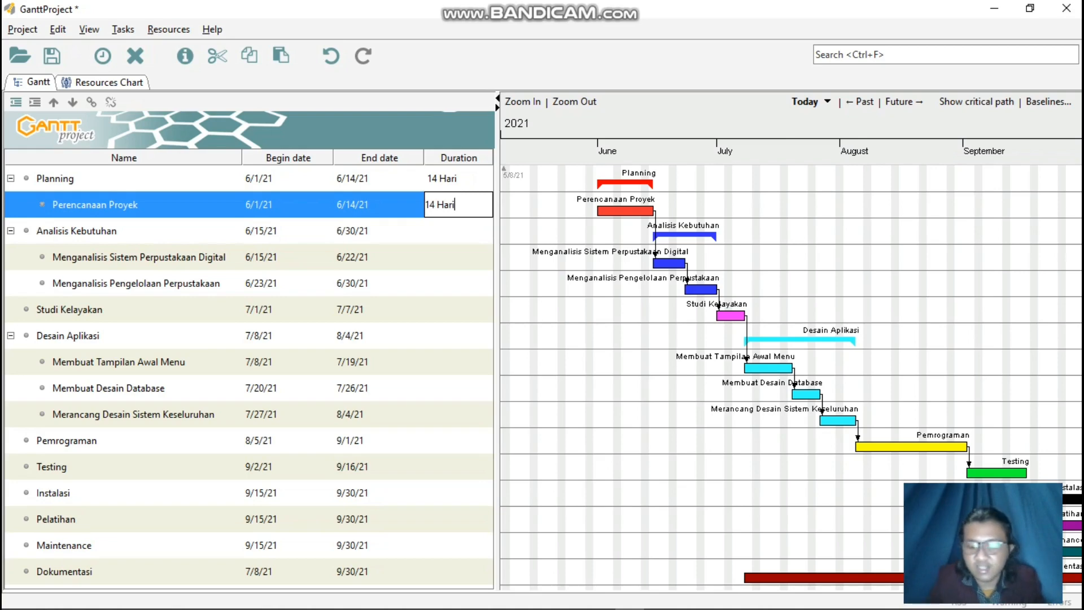
key("Return")
Set the Analisis Kebutuhan task's duration to "16 Hari".
double_click(458, 231)
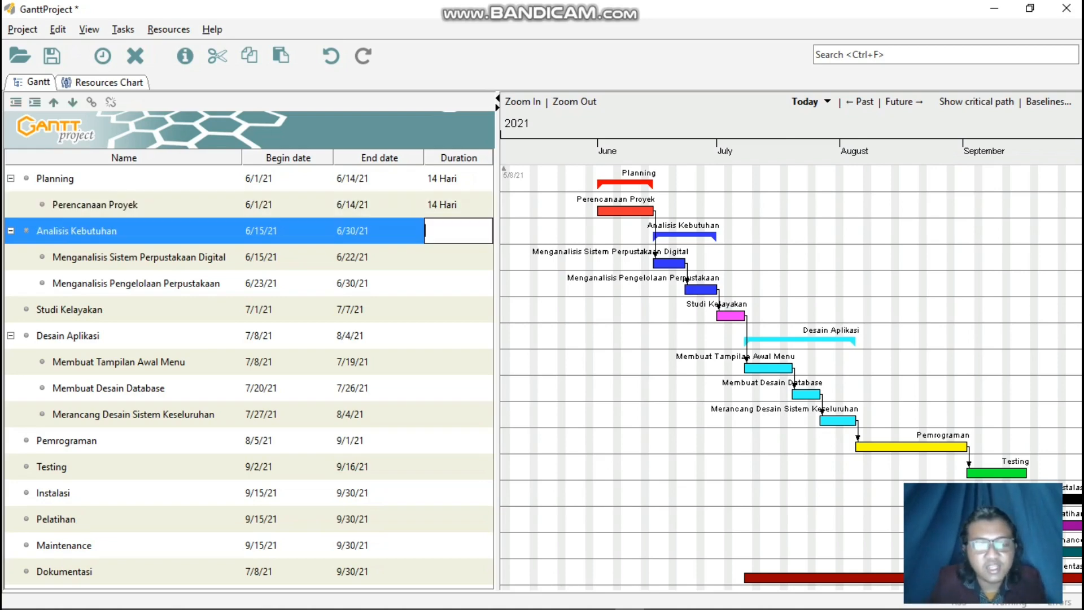
type("16 HAri")
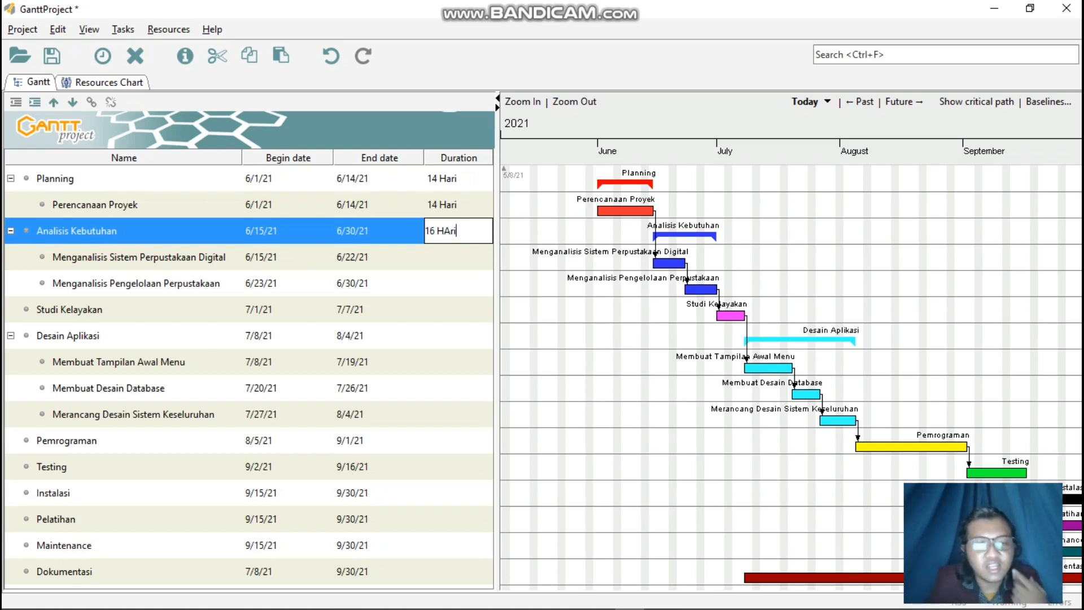
key("BackSpace")
key("BackSpace")
key("BackSpace")
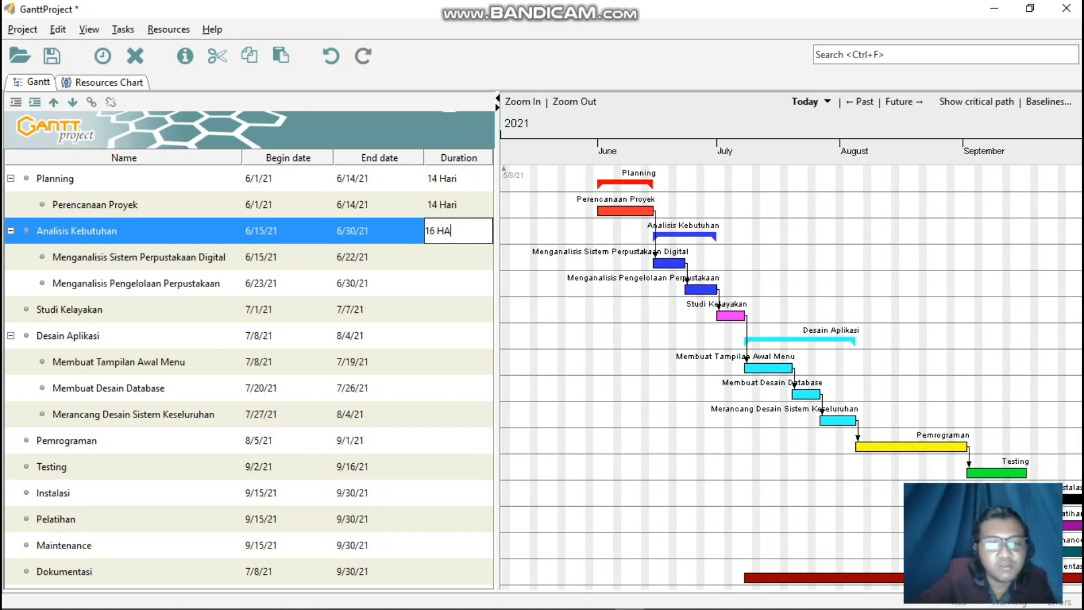
type("ari")
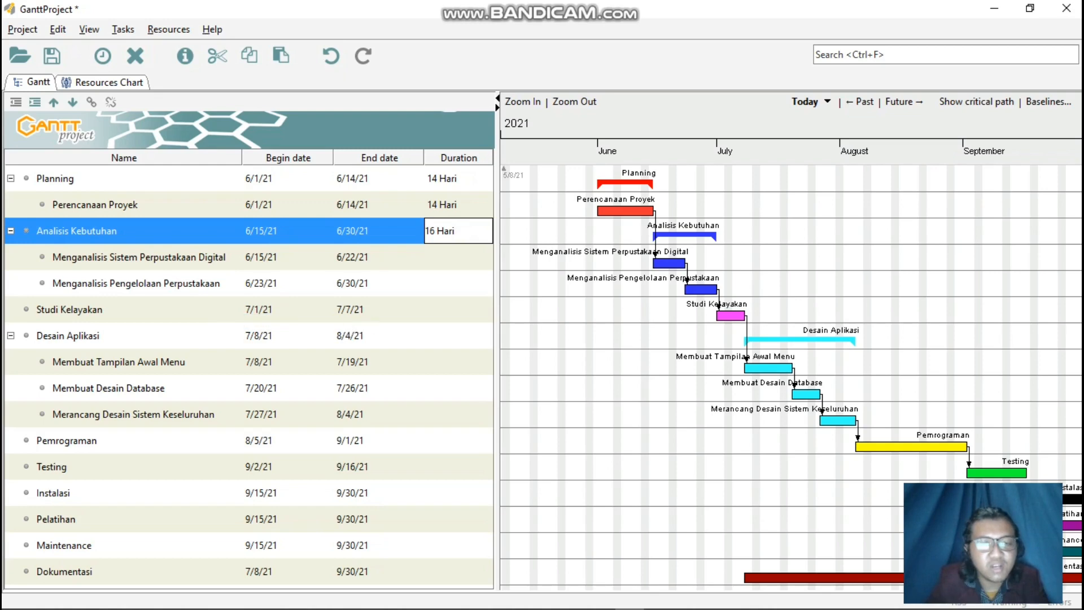
key("Return")
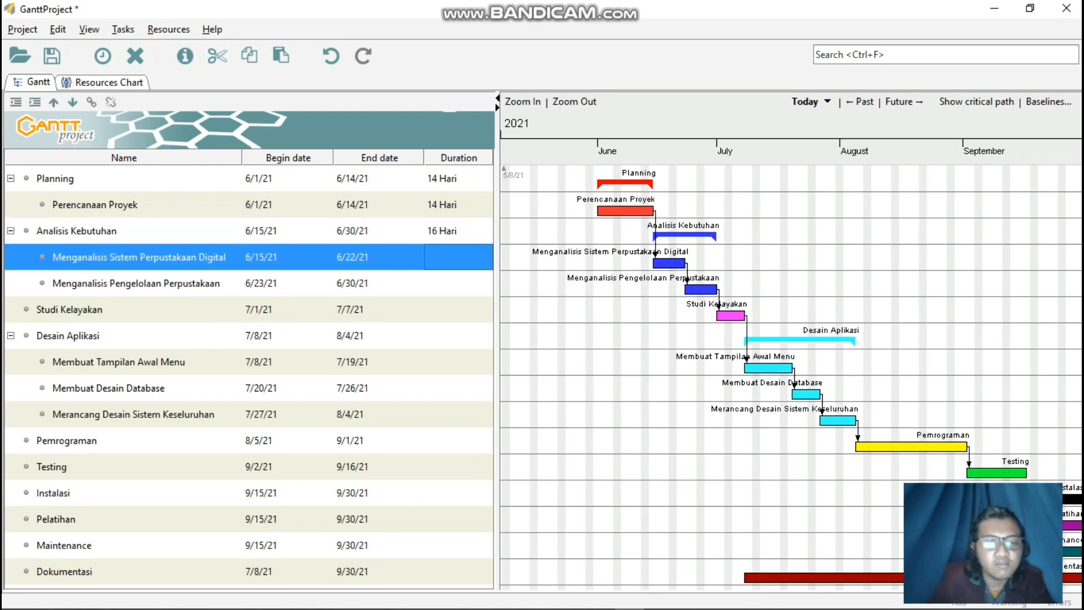
Set the duration of both Analisis Kebutuhan subtasks, Menganalisis Sistem Perpustakaan Digital and Menganalisis Pengelolaan Perpustakaan, to "8 Hari".
double_click(458, 258)
type("8 Hari")
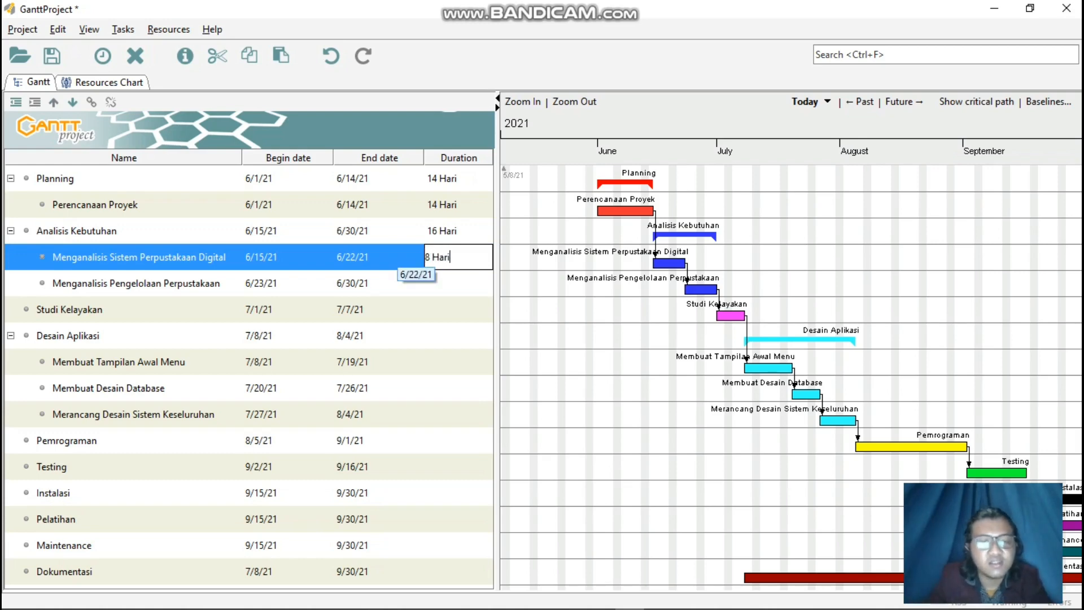
key("Return")
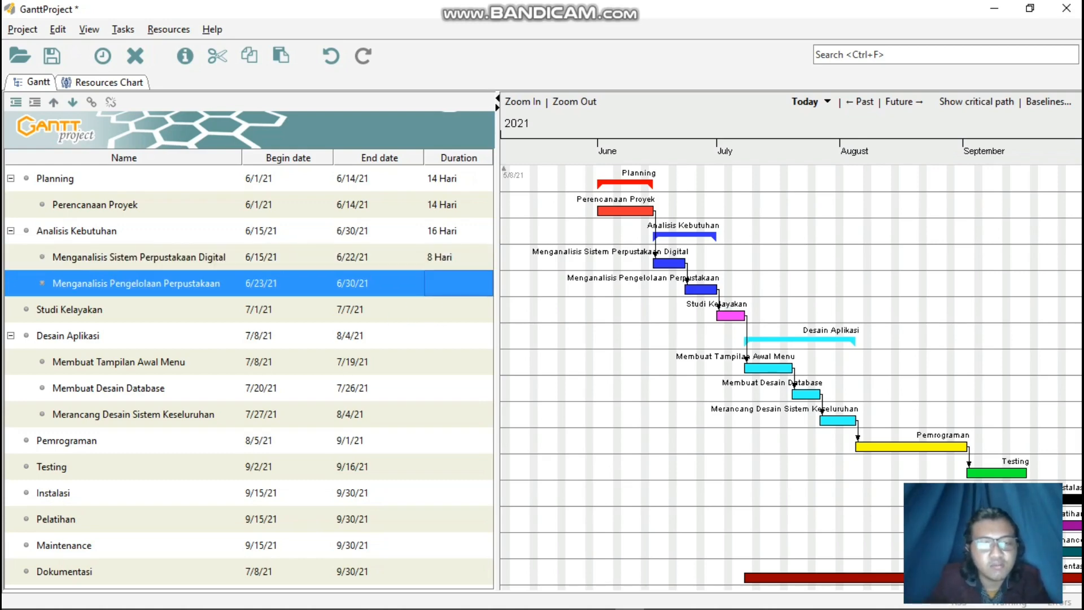
double_click(458, 284)
type("8")
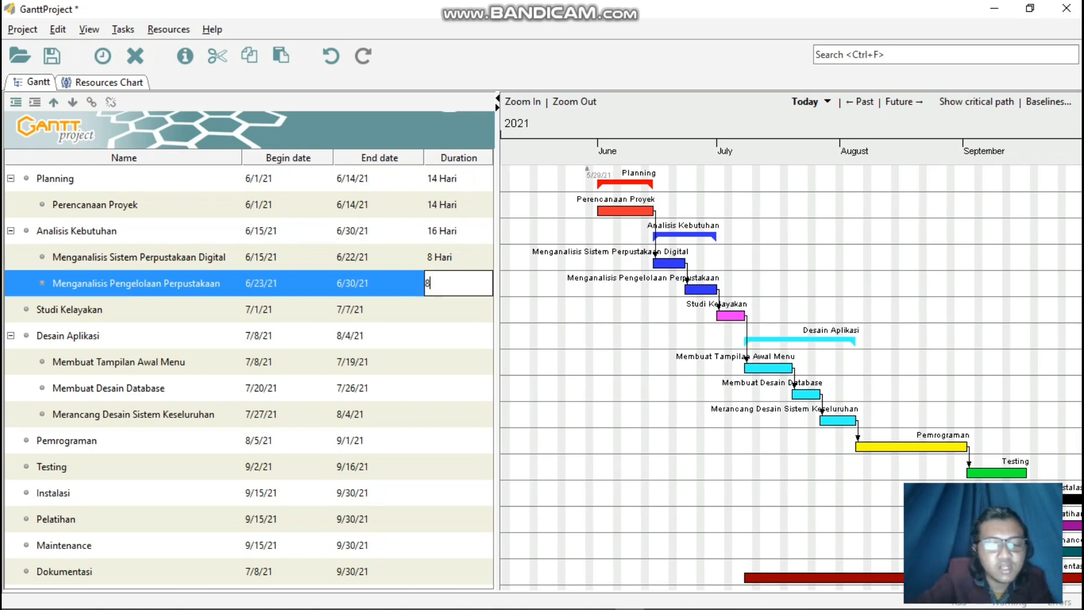
type("nHari")
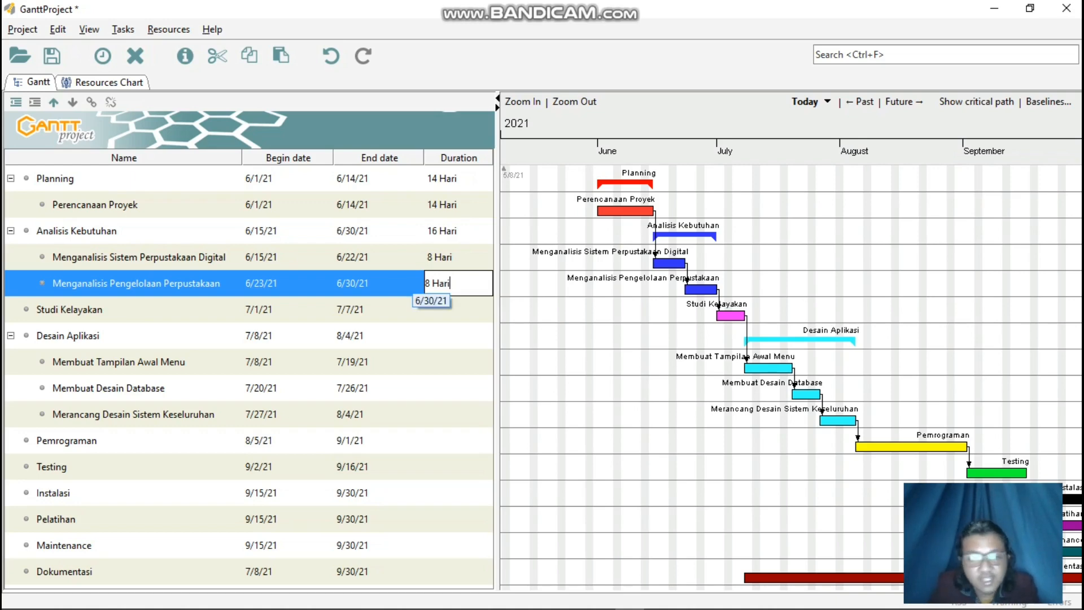
key("Return")
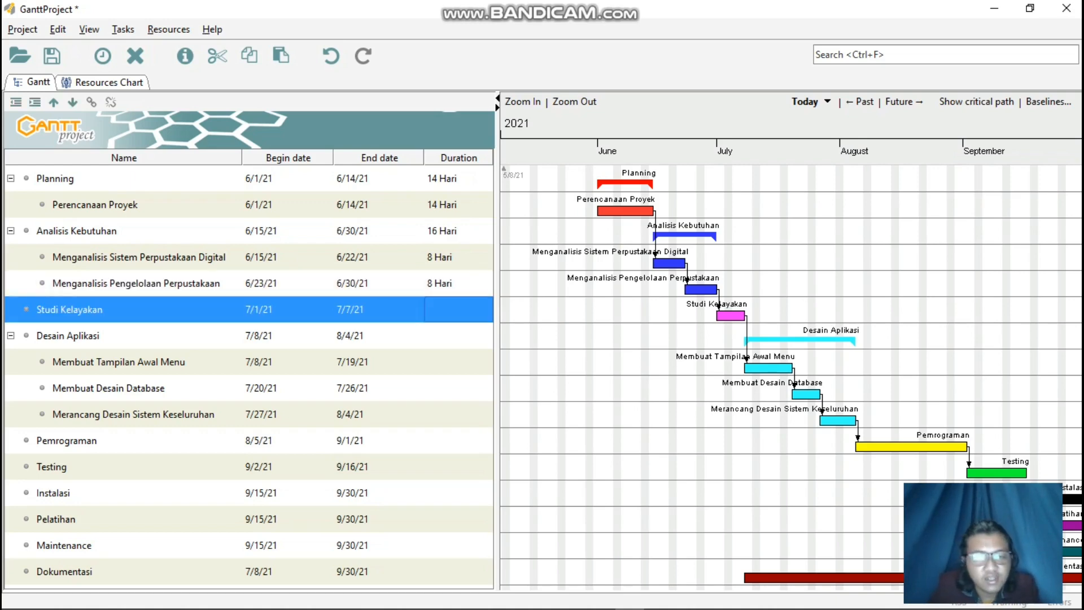
Set the Studi Kelayakan task's duration to "7 Hari".
key("F2")
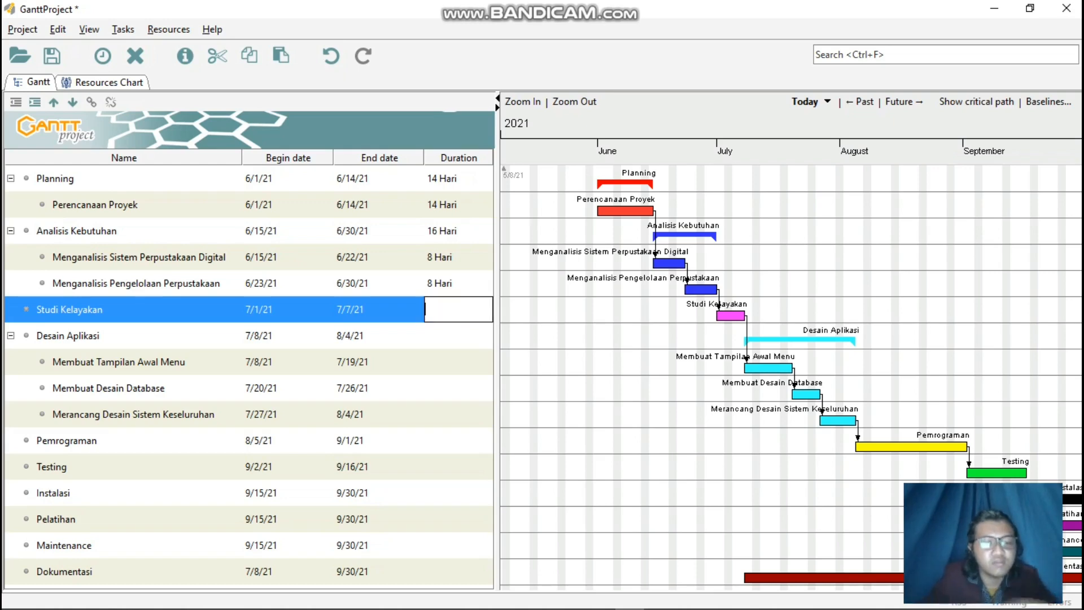
type("7 HAri")
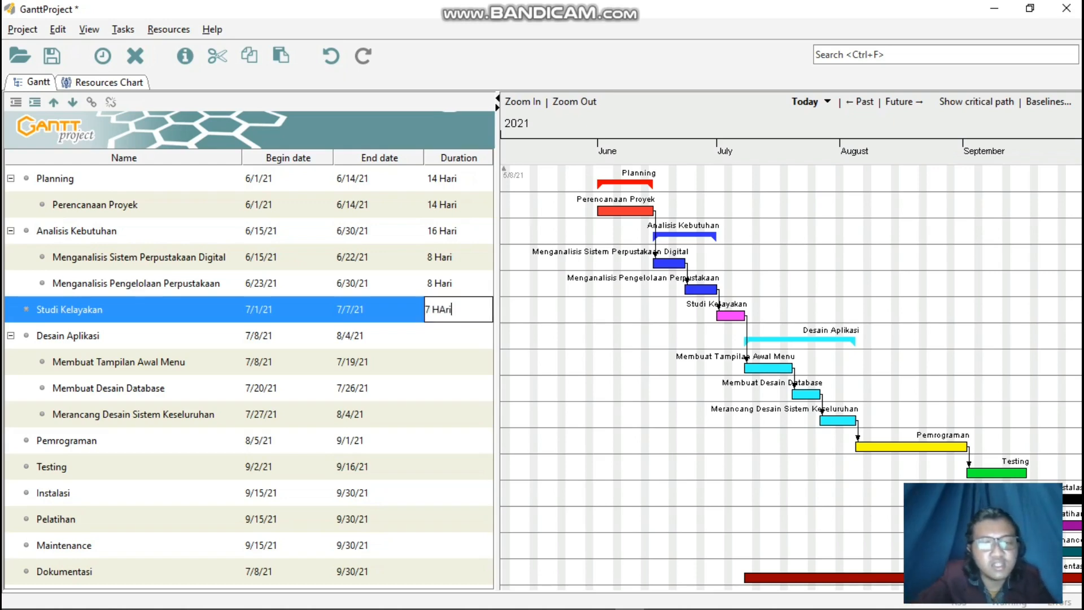
key("BackSpace")
key("BackSpace")
key("BackSpace")
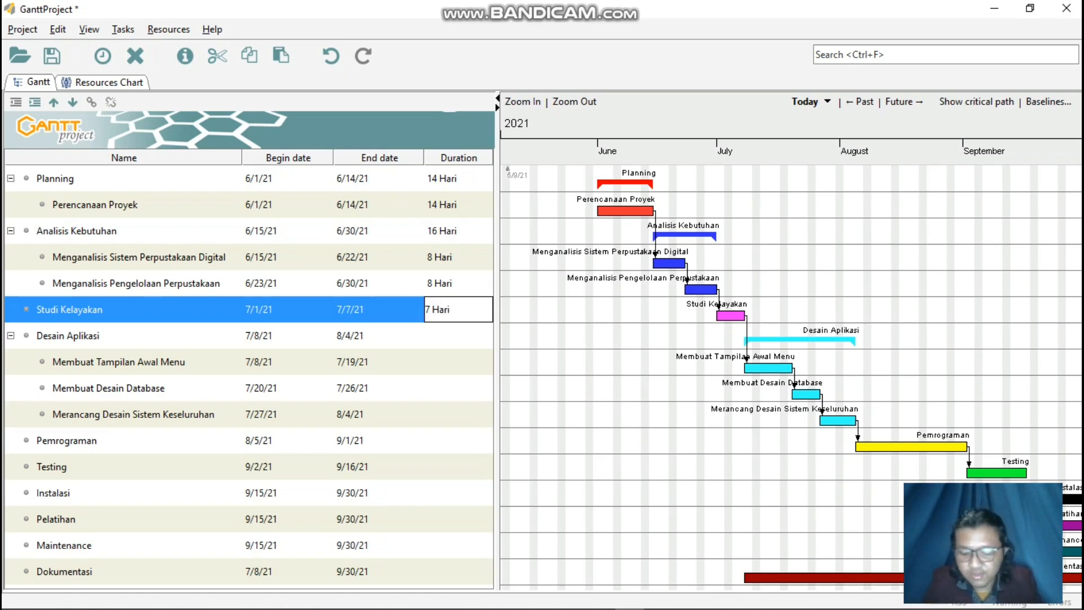
key("Return")
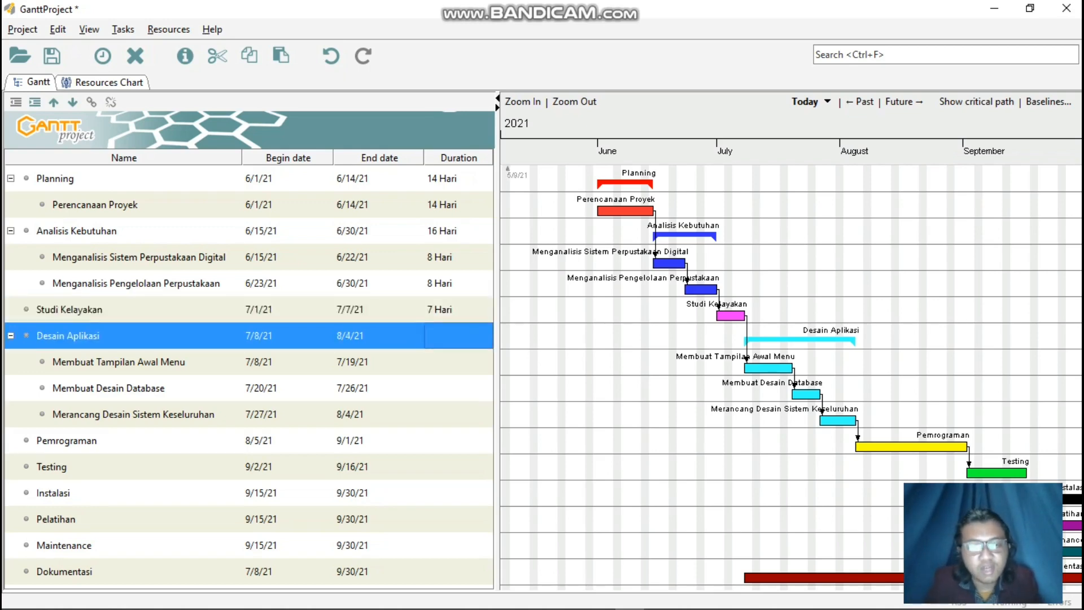
Set the Desain Aplikasi task's duration to "28 Hari".
key("F2")
type("28 HAr")
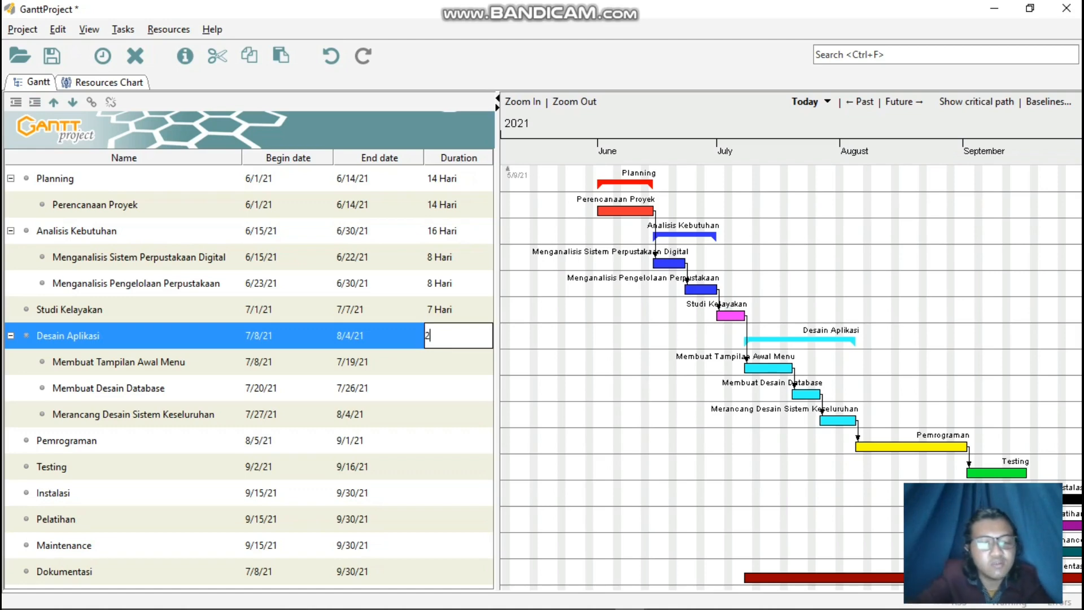
key("BackSpace")
key("BackSpace")
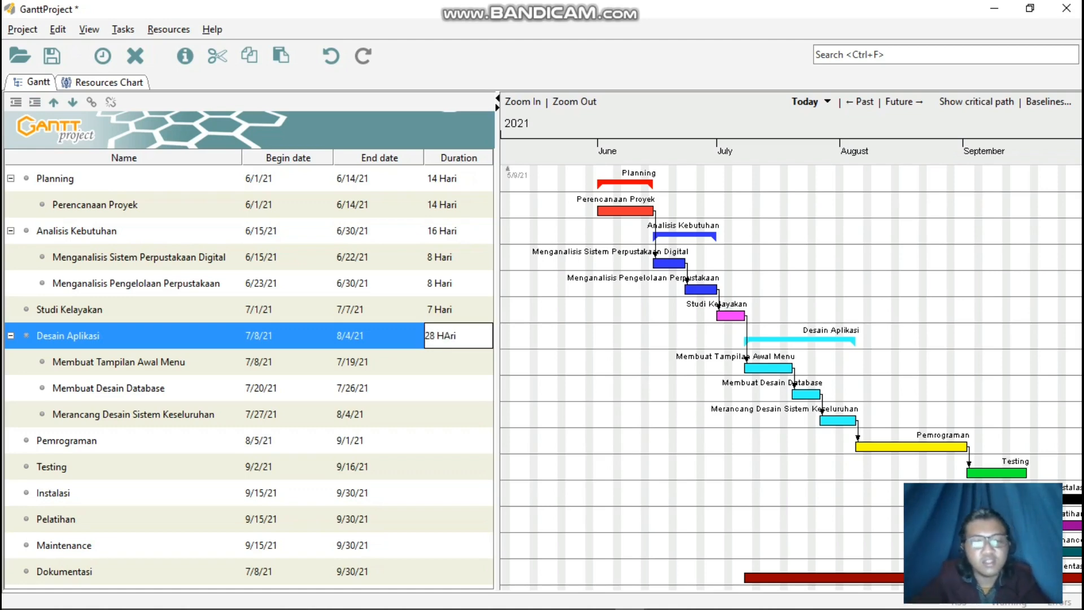
type("ari")
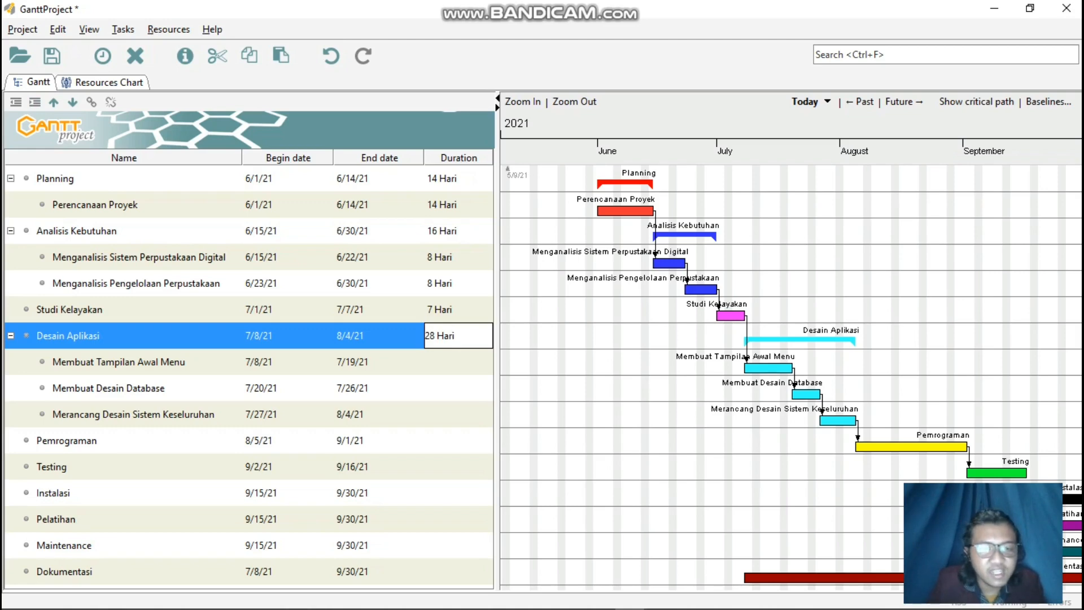
key("Return")
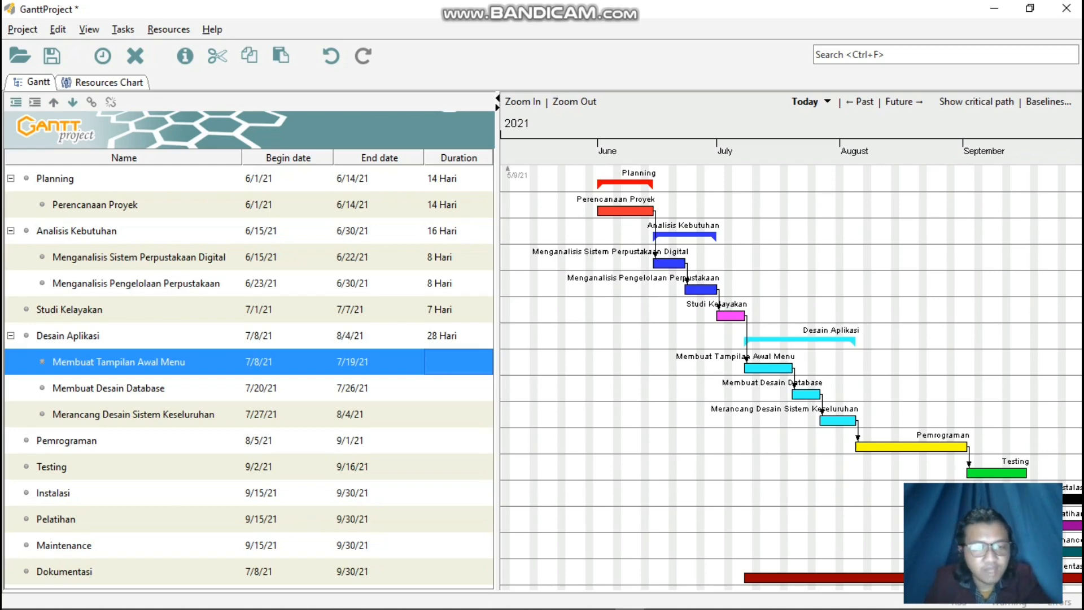
Set the Membuat Tampilan Awal Menu subtask's duration to "12 Hari".
key("F2")
type("12")
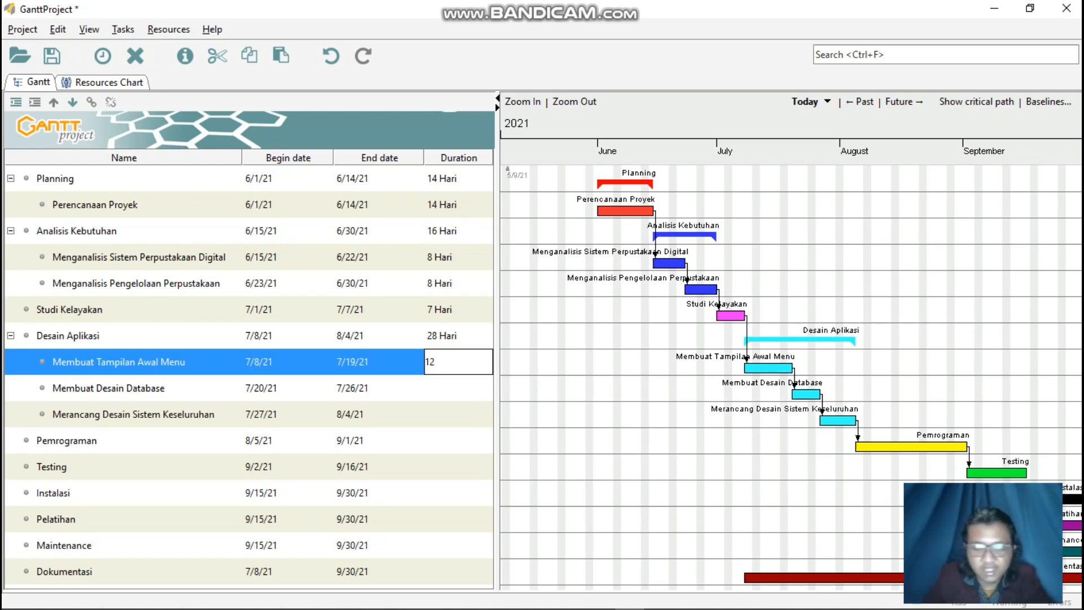
type(" Ha")
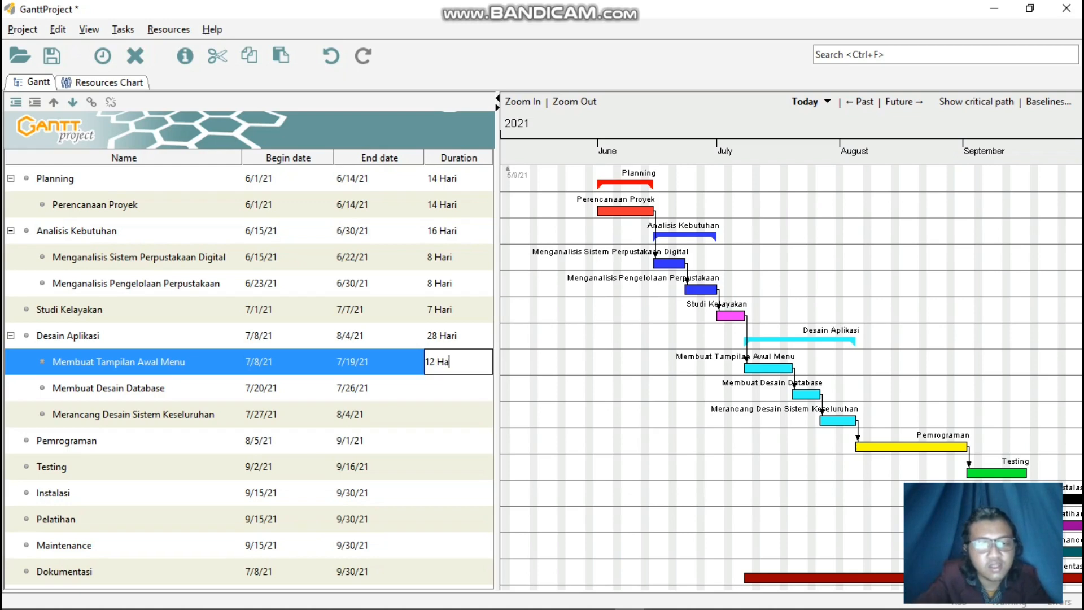
type("ri")
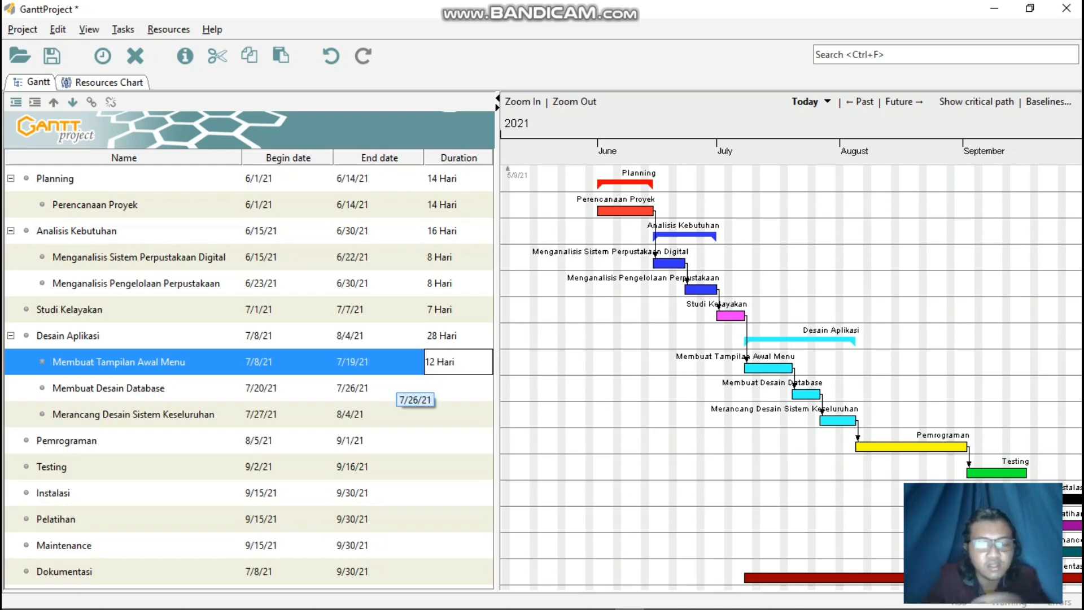
double_click(389, 388)
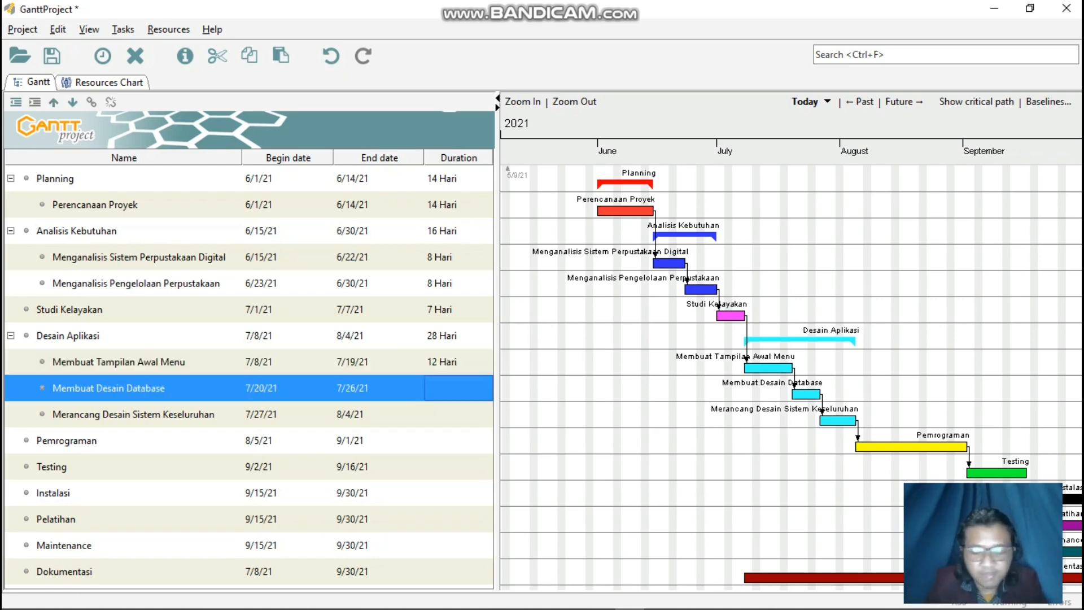
left_click(859, 487)
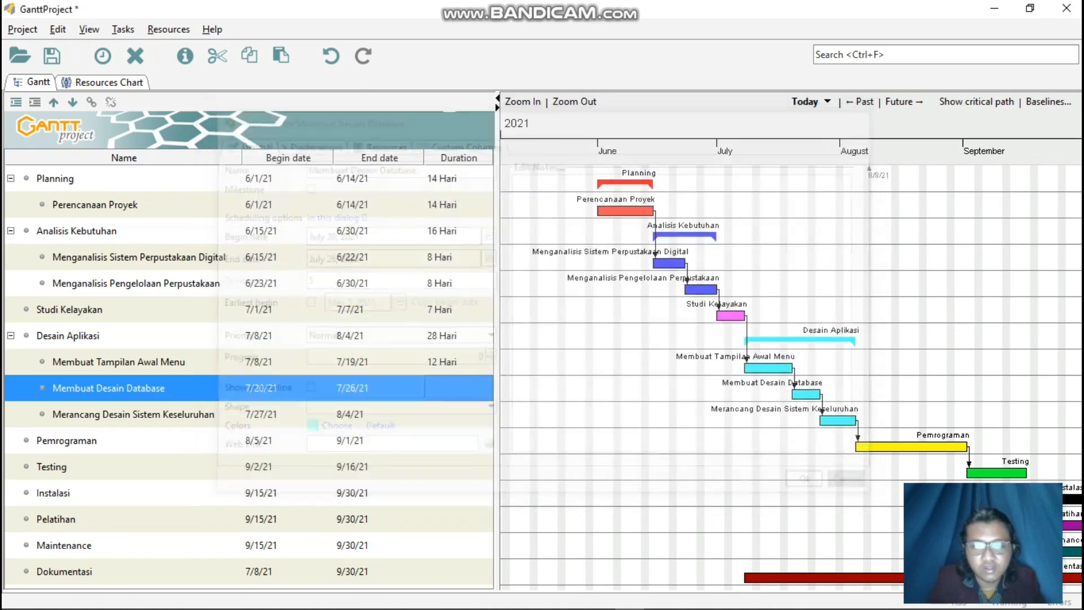
Set the Membuat Desain Database subtask's duration to "7 Hari".
double_click(458, 388)
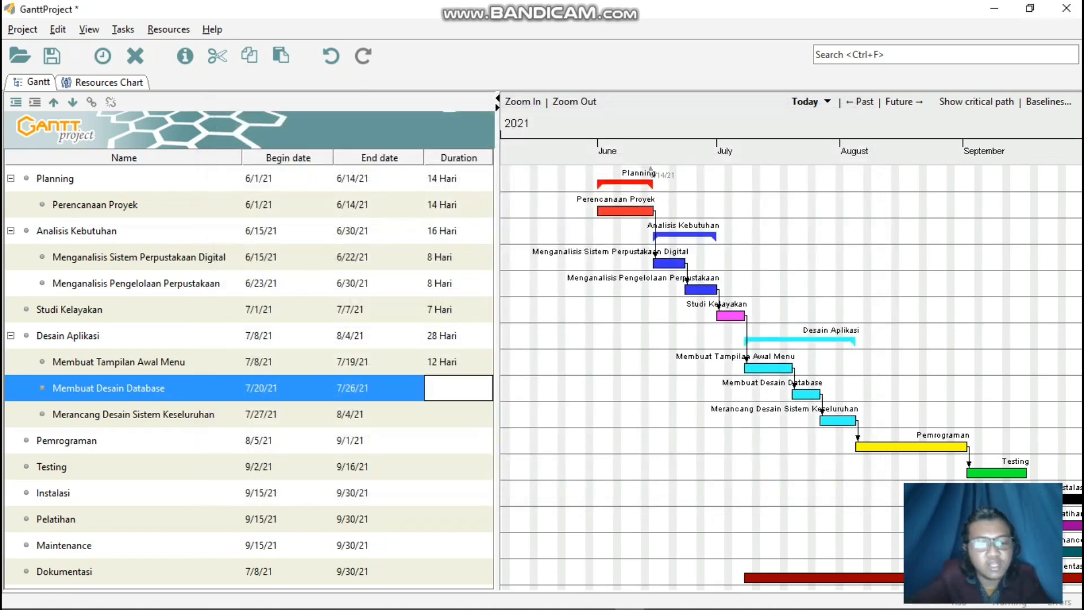
type("7 HAri")
key("BackSpace")
key("BackSpace")
key("BackSpace")
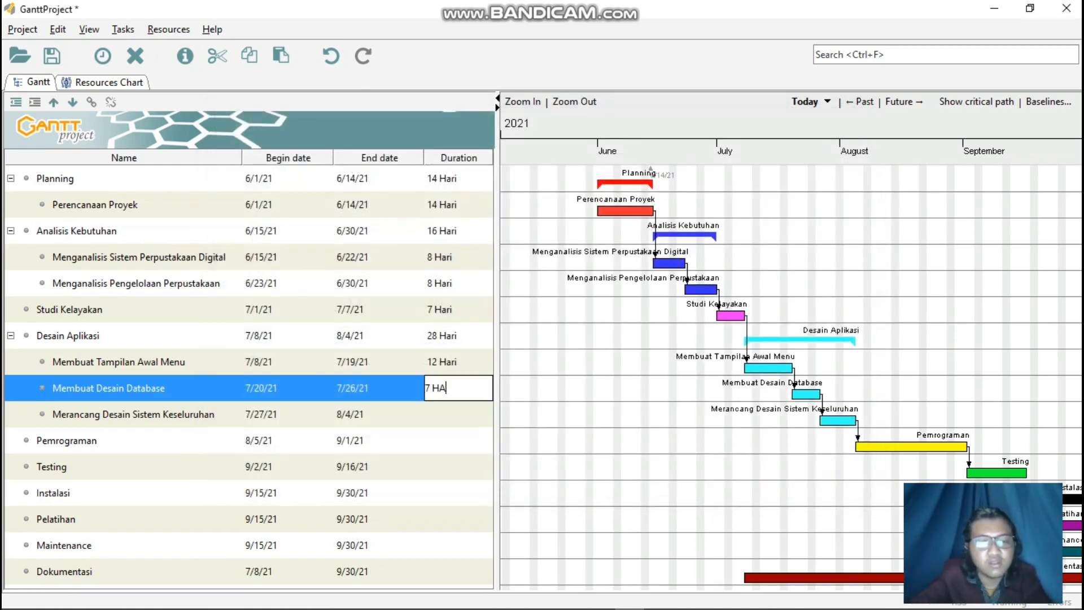
type("ari")
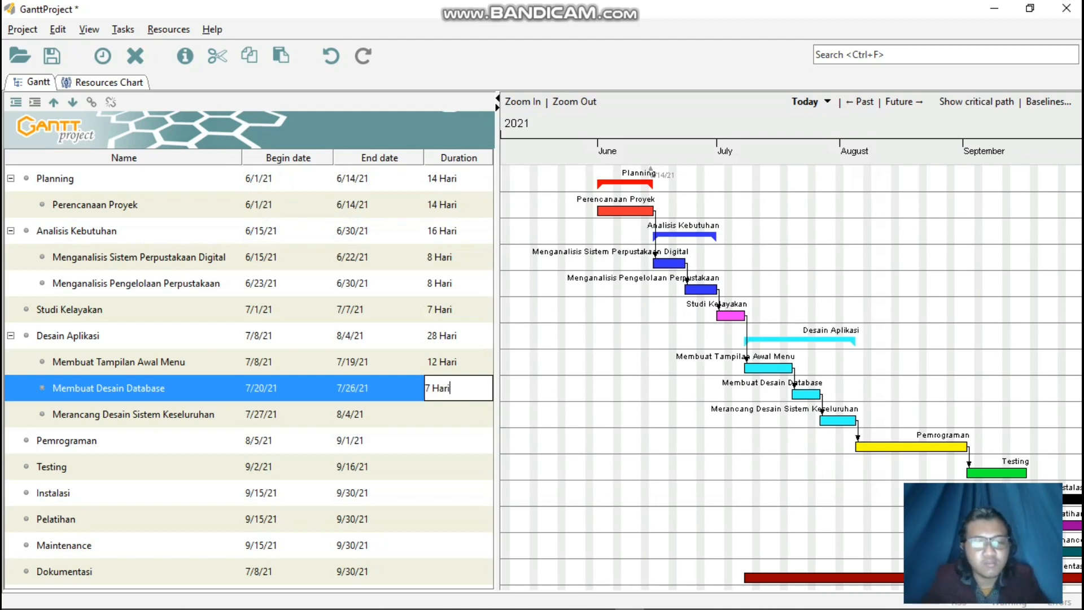
key("Return")
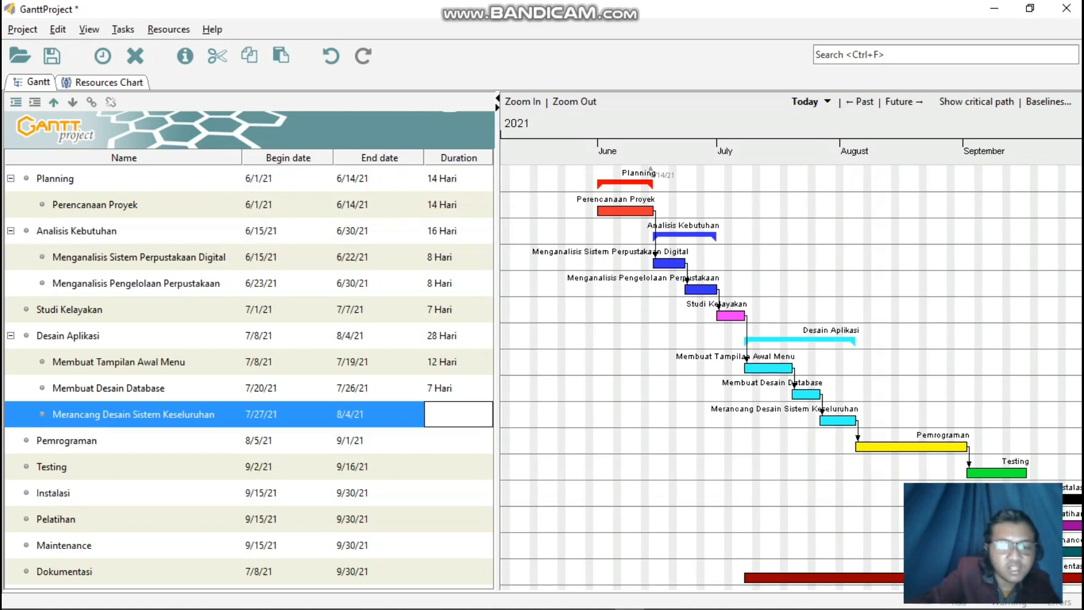
Set the Merancang Desain Sistem Keseluruhan subtask's duration to "9 Hari".
type("9 Hari")
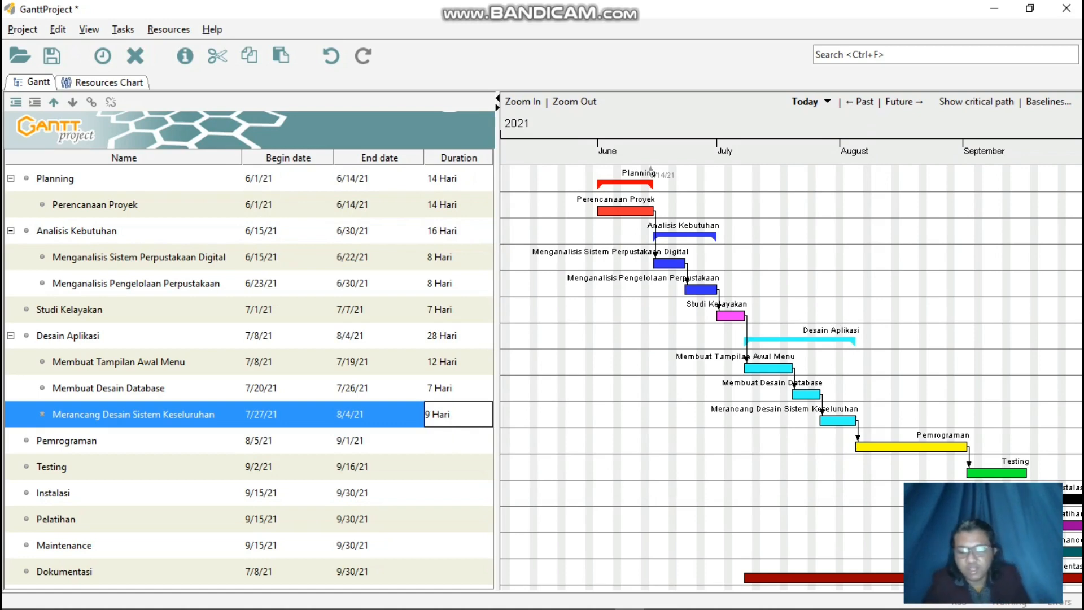
key("Return")
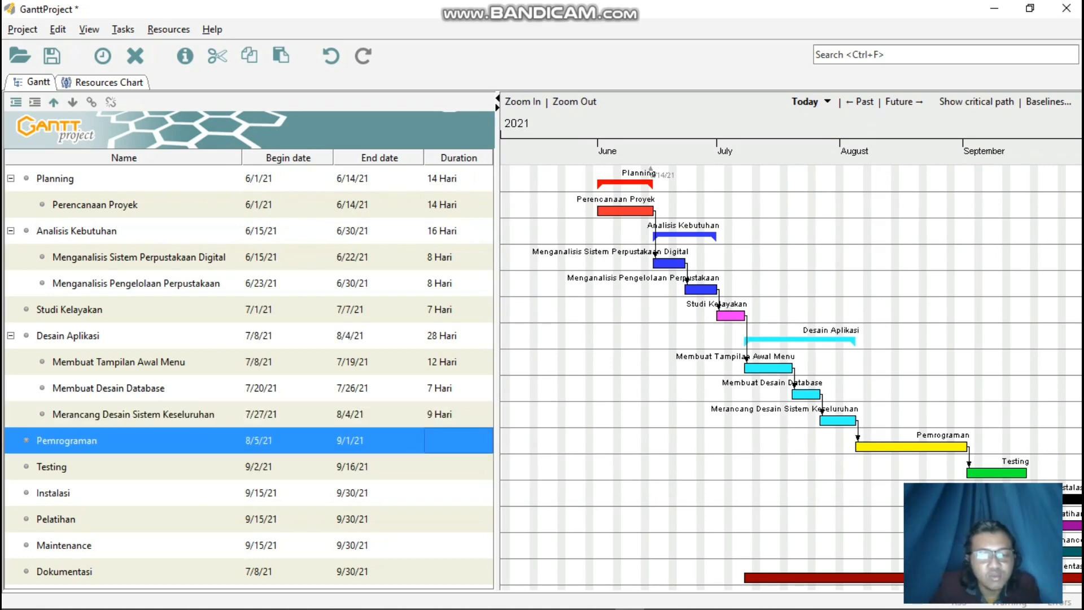
Set the Pemrograman task's duration to "28 Hari".
key("F2")
type("28")
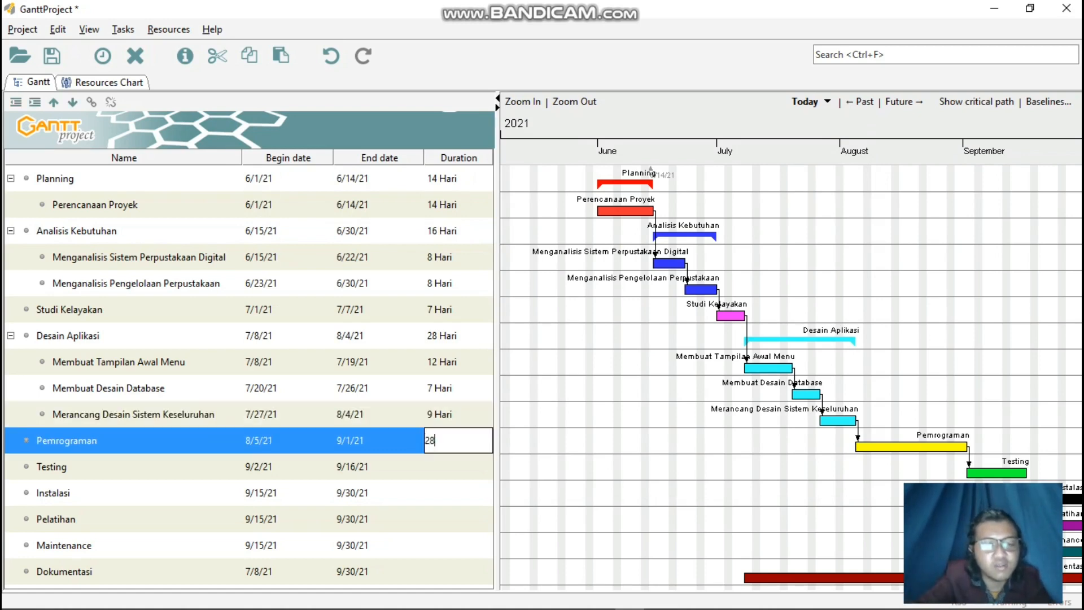
type(" Hari")
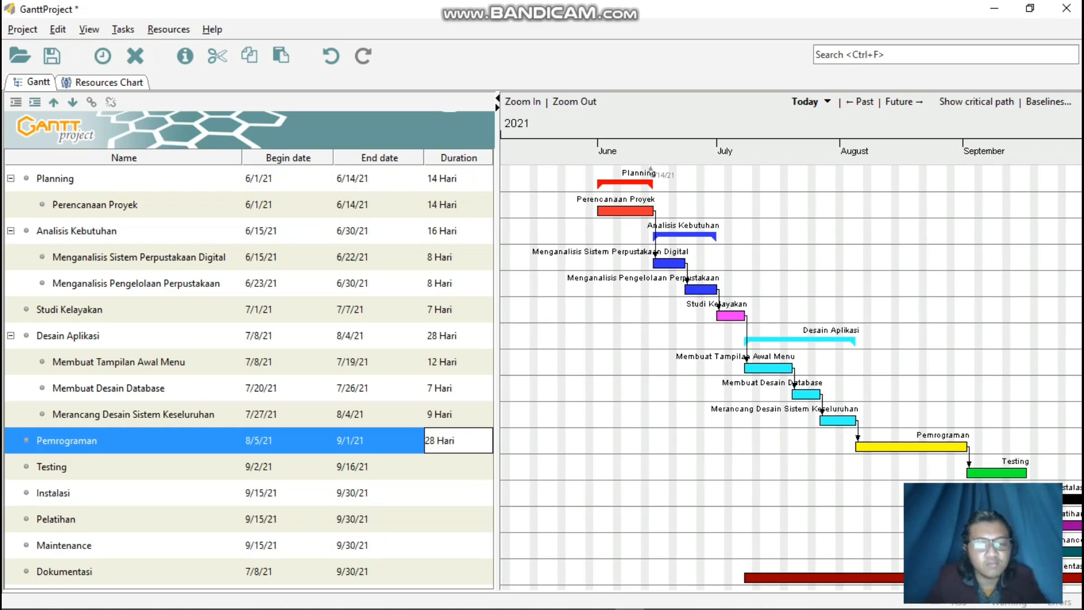
key("Return")
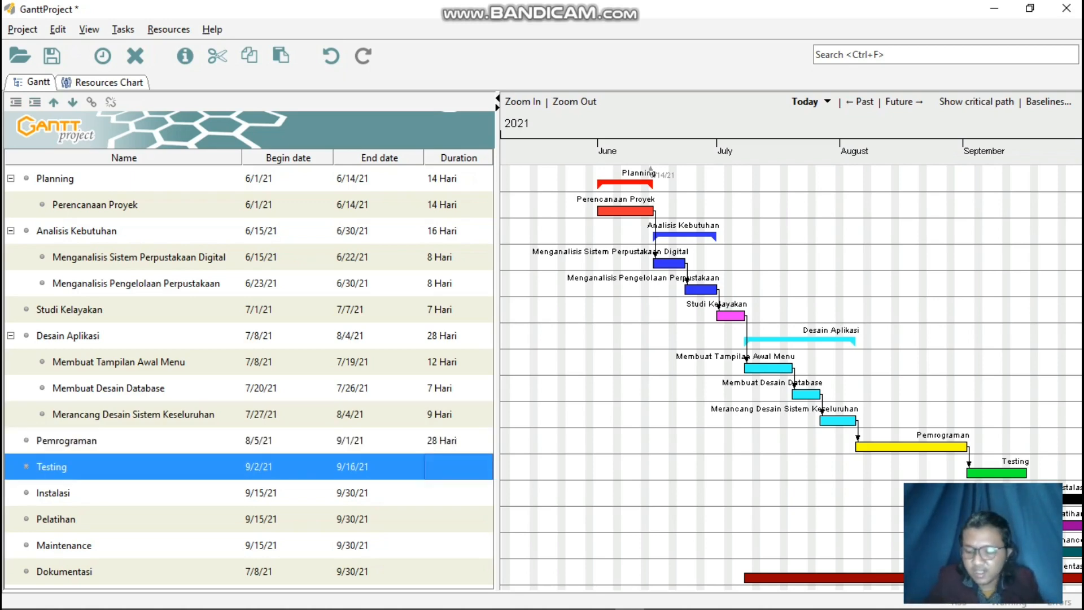
Set the Testing task's duration to "15 Hari".
key("F2")
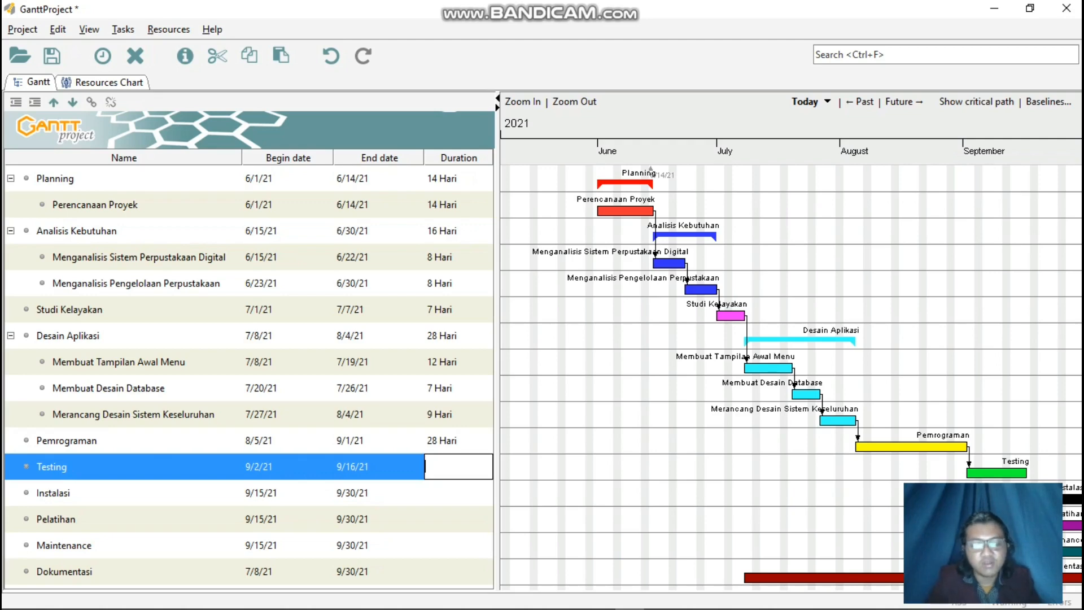
type("15 Ha")
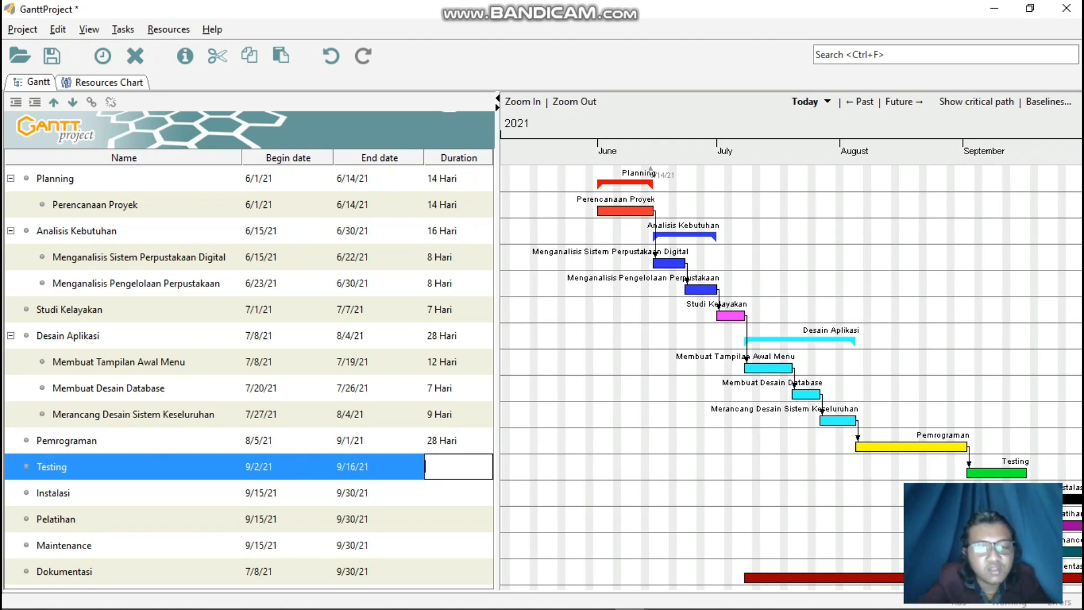
type("ri")
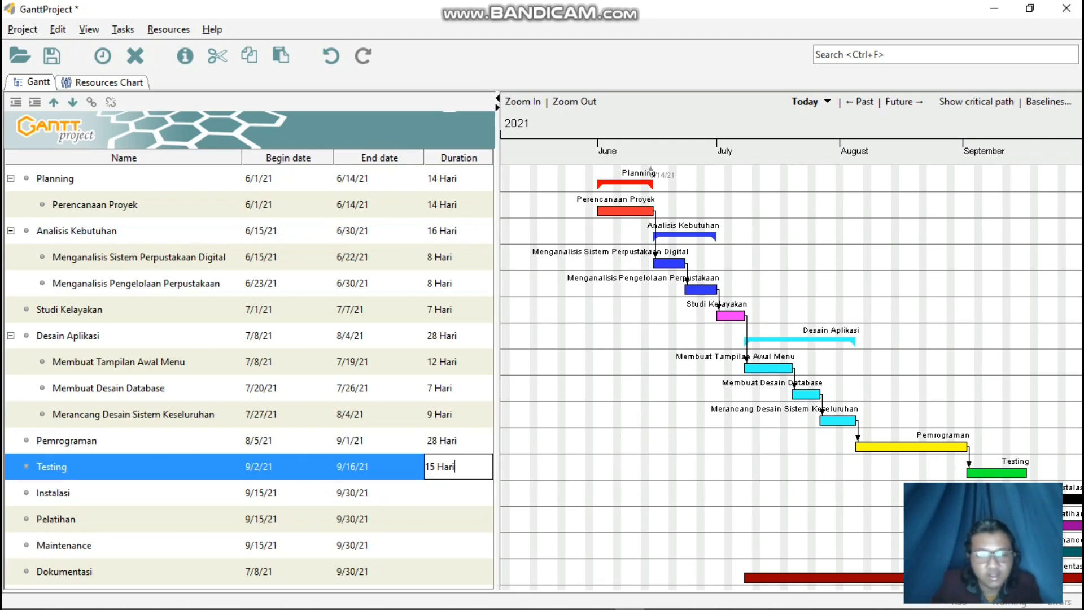
key("Return")
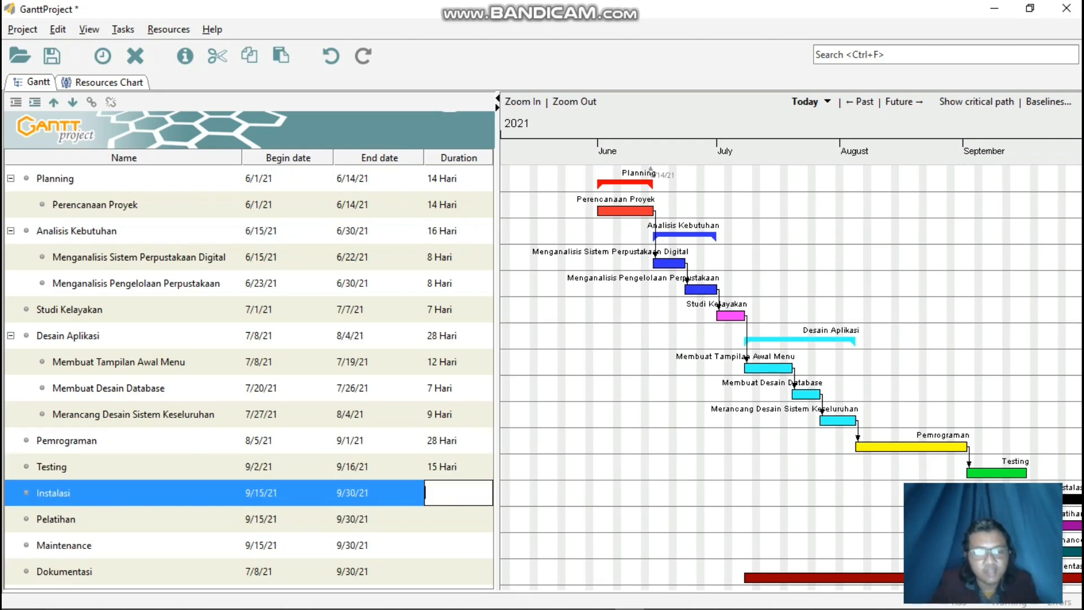
Set the durations of the Instalasi and Pelatihan tasks to "16 Hari" each.
type("16 Hari")
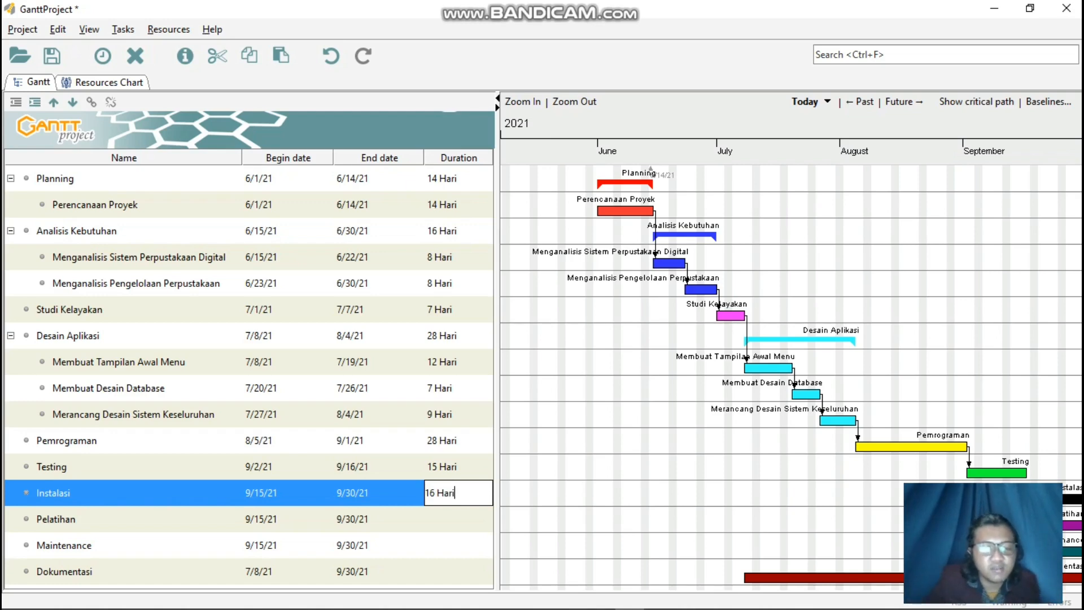
key("Return")
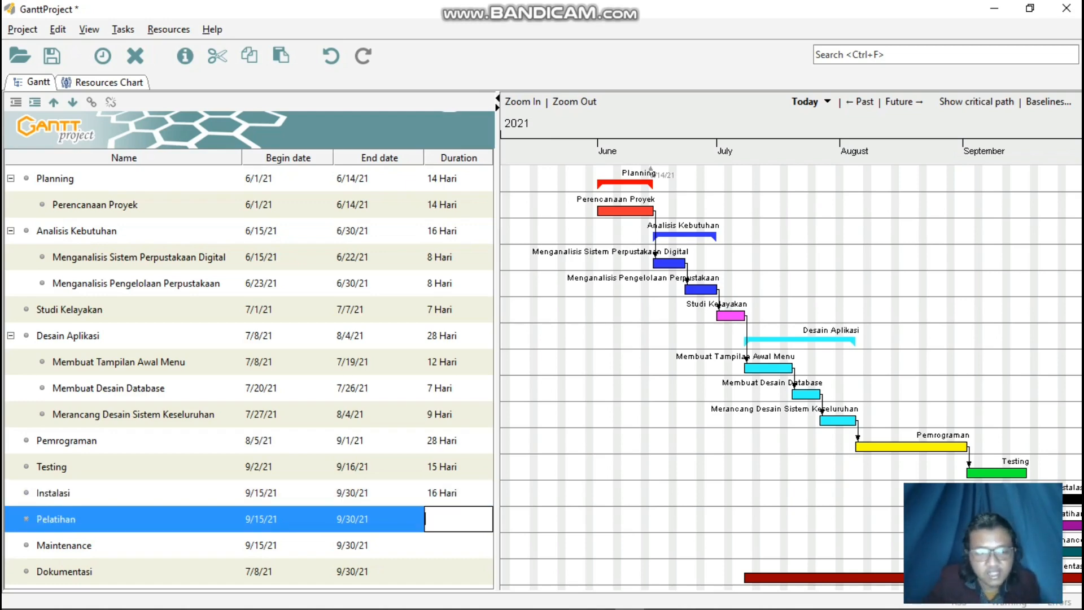
type("16 Hari")
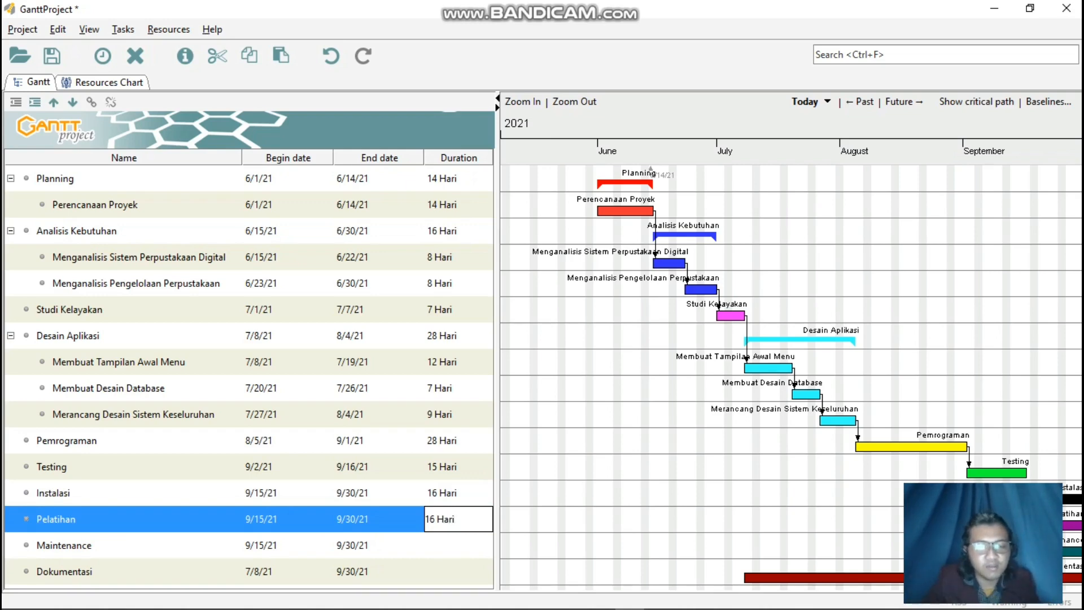
key("Return")
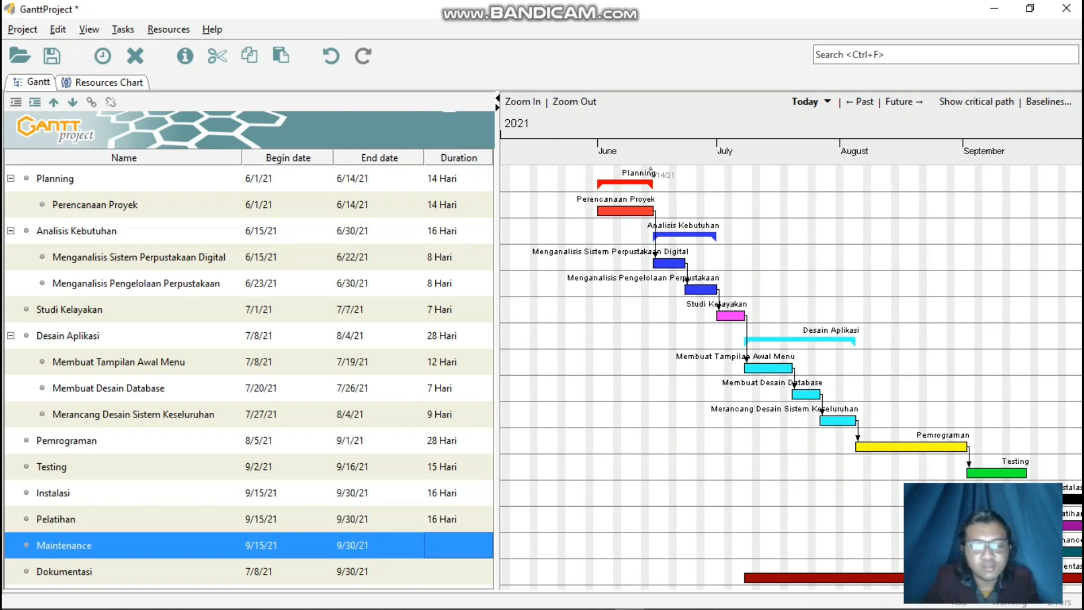
Set the Maintenance task's duration to "16 Hari".
left_click(859, 487)
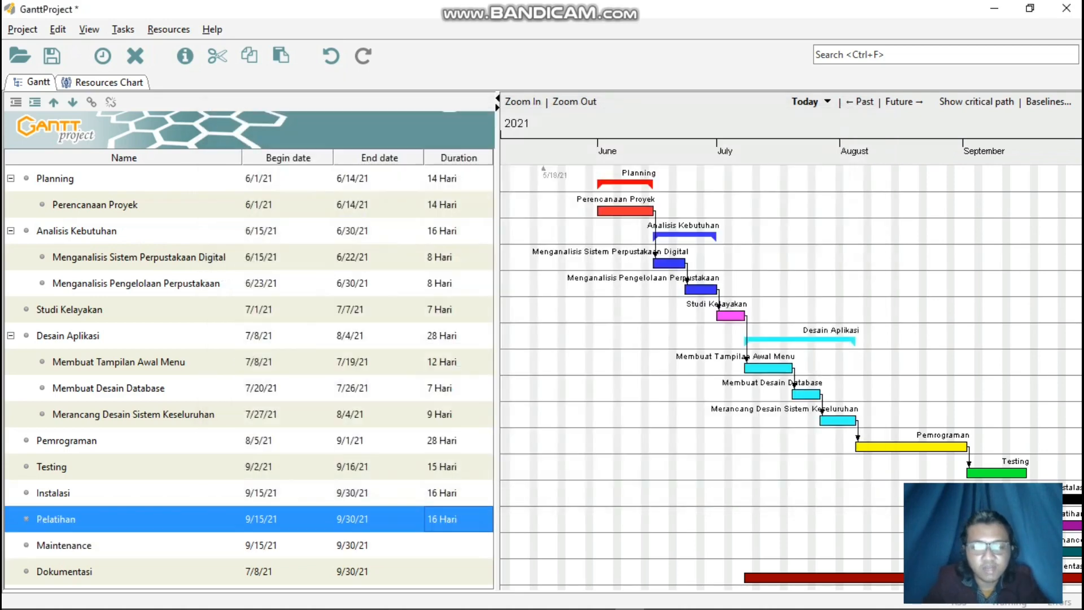
left_click(458, 545)
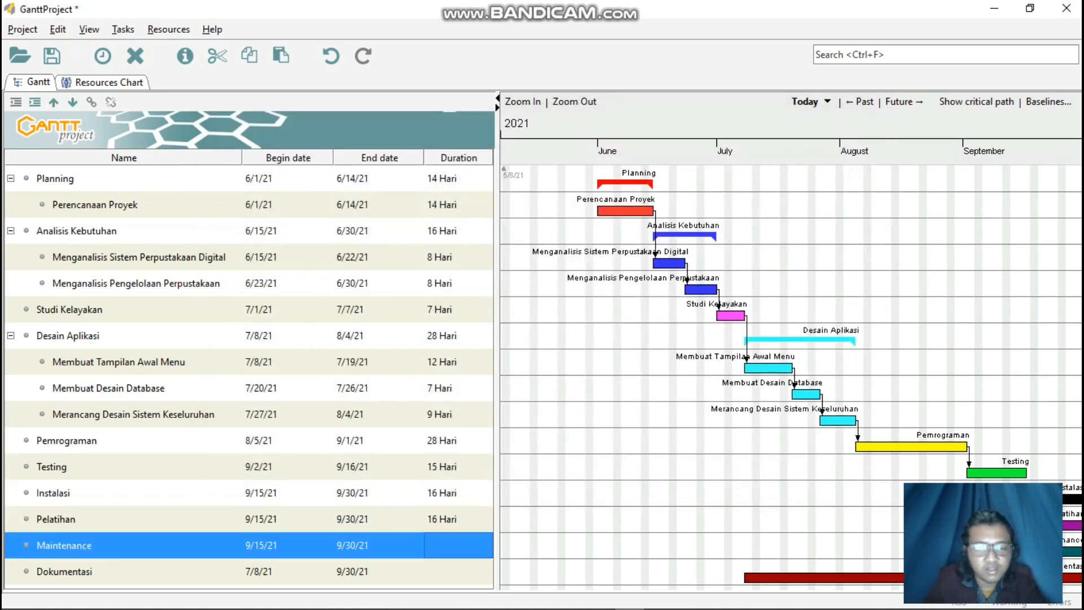
type("16 h")
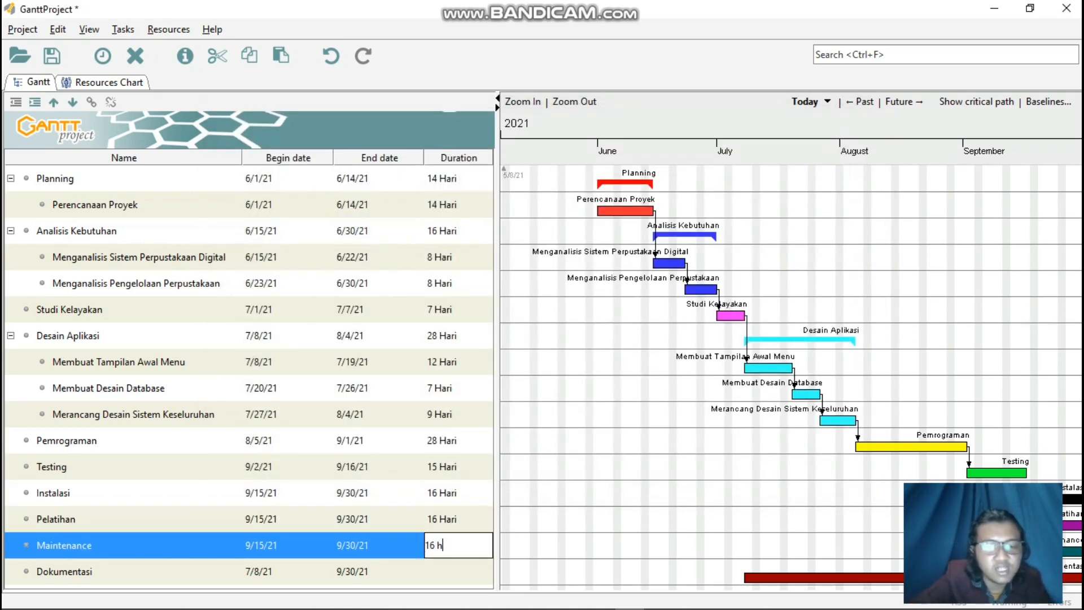
key("BackSpace")
type("Hari")
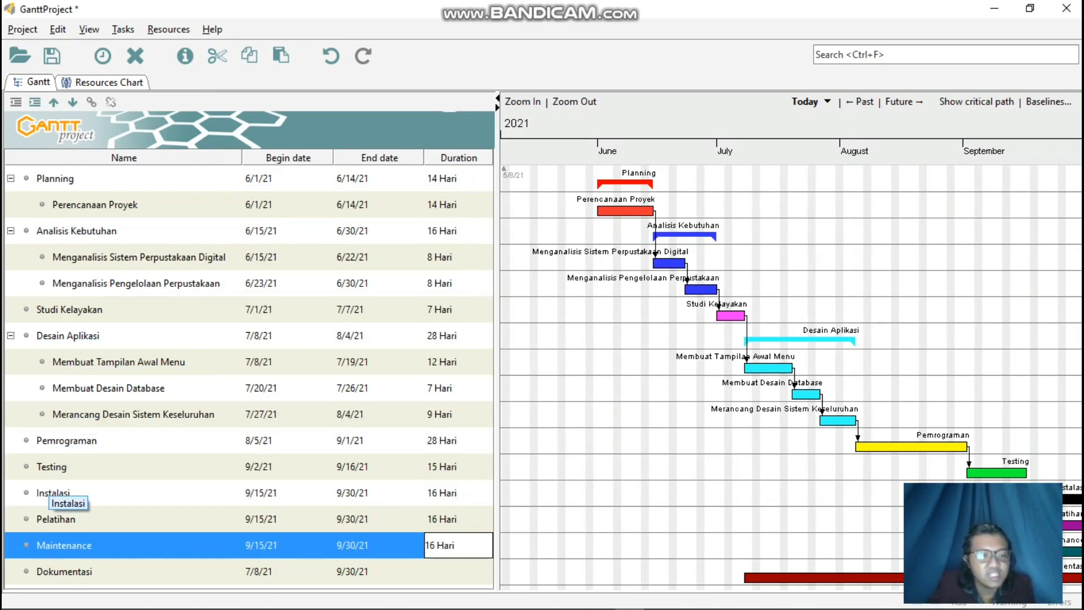
key("Return")
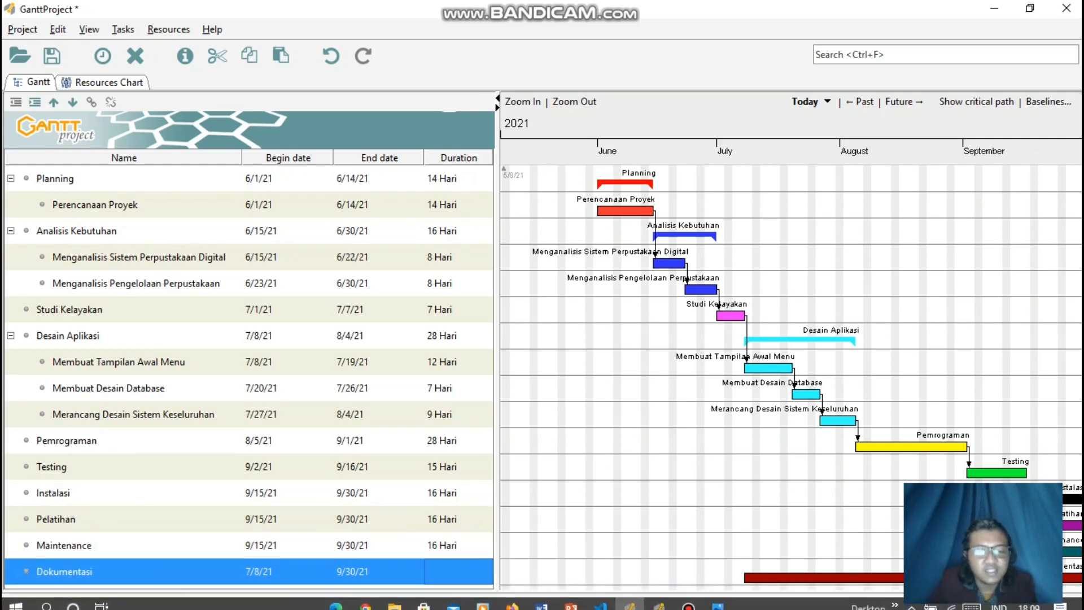
left_click(458, 571)
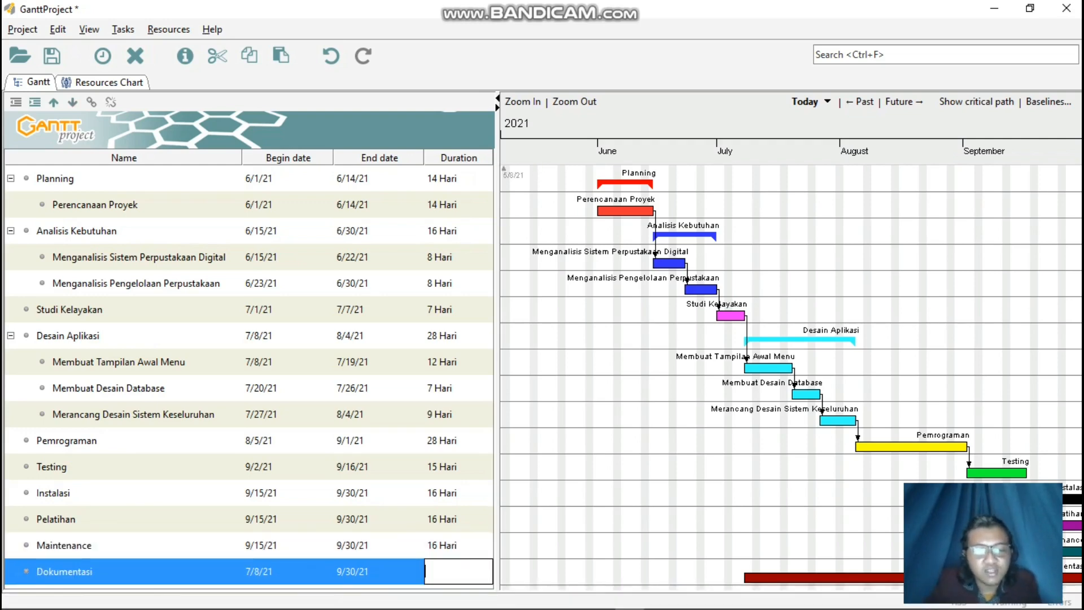
type("86 Hari")
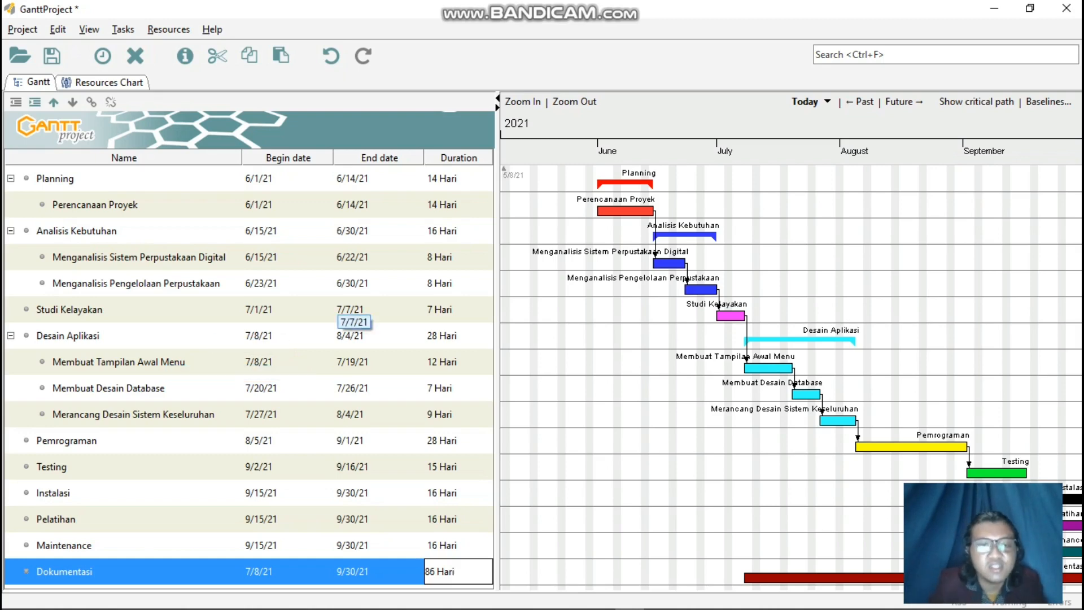
left_click_drag(619, 396, 646, 395)
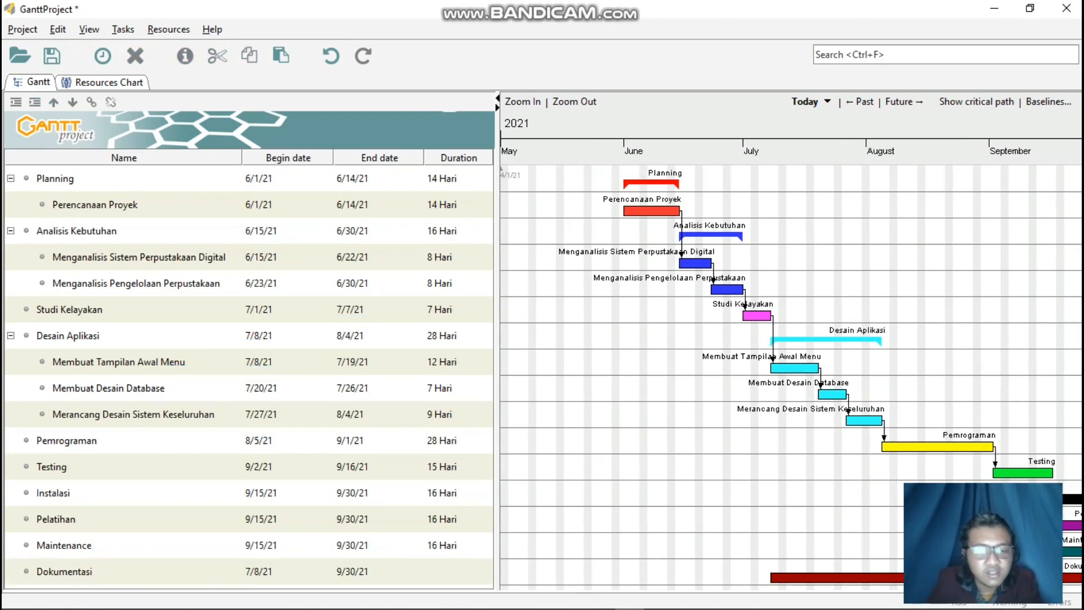
Set the Dokumentasi task's duration to "86 Hari".
left_click(458, 572)
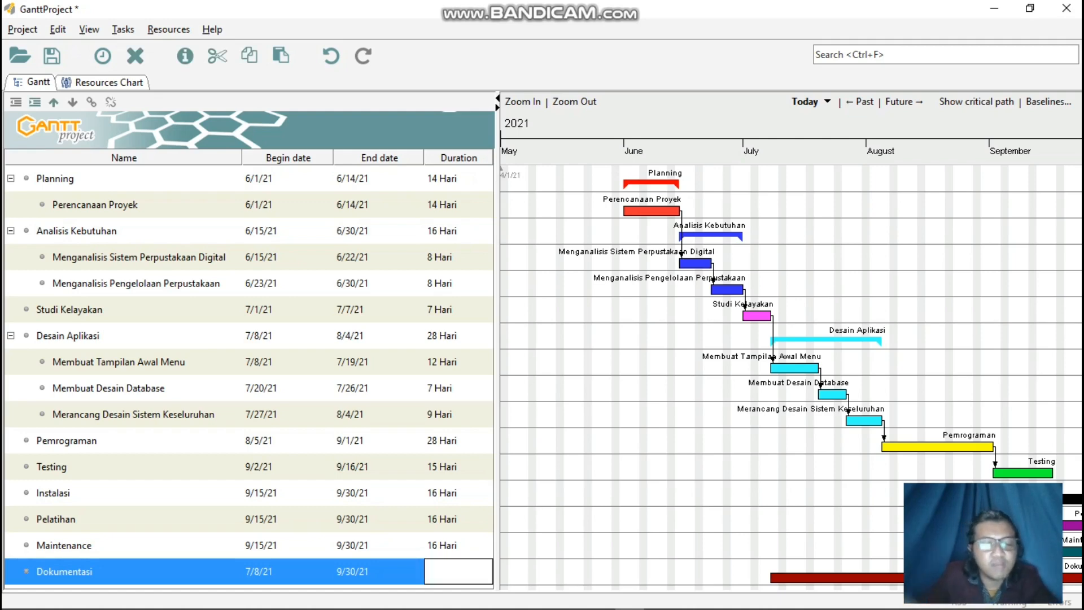
type("86 H")
key("BackSpace")
key("BackSpace")
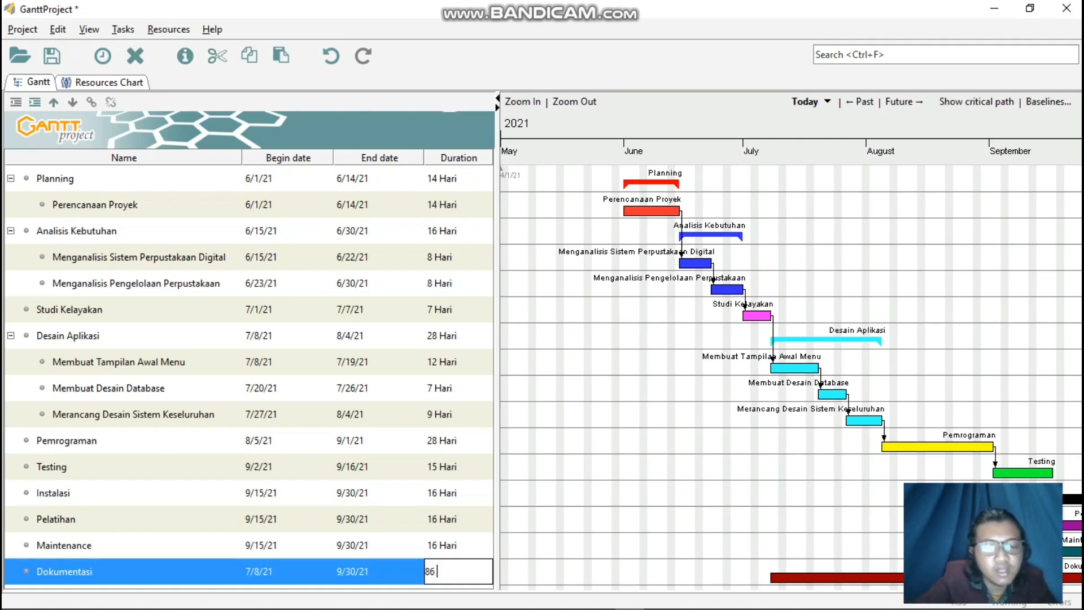
type("Hari")
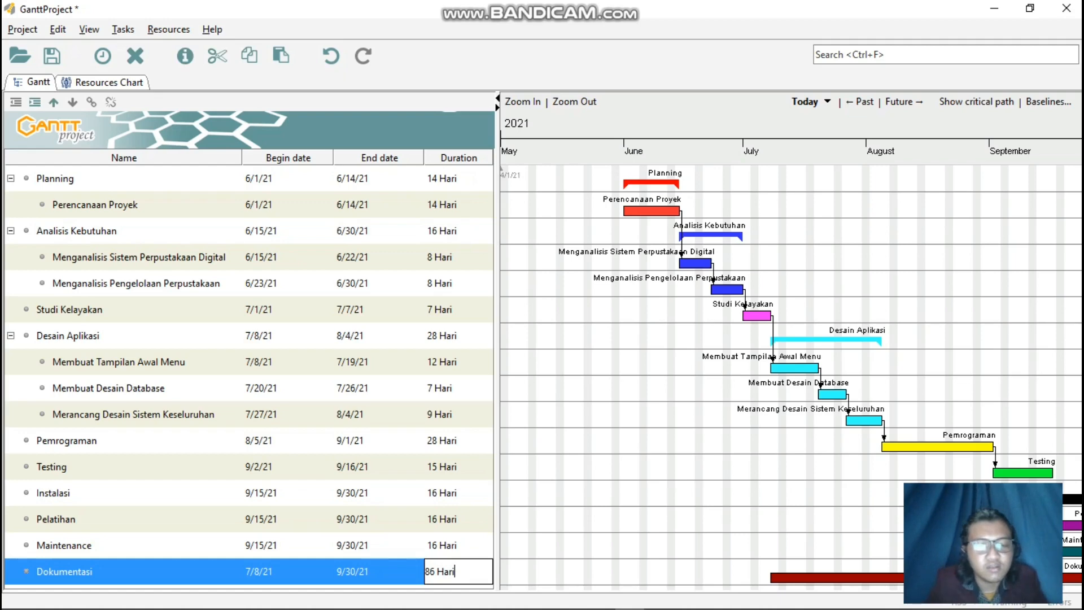
left_click(458, 545)
left_click(509, 545)
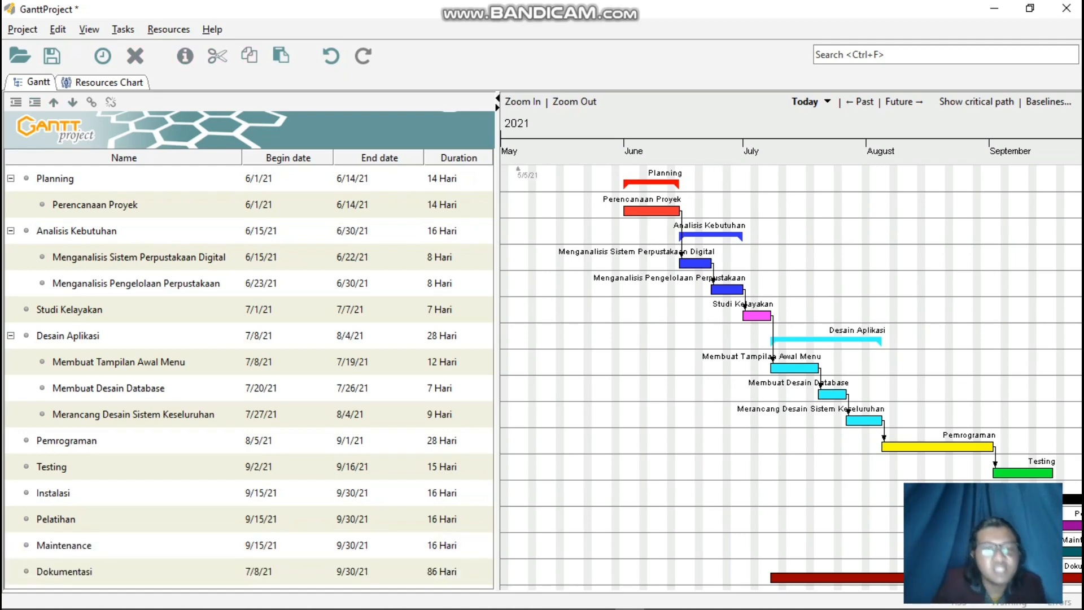
Review the available task table columns in the Custom Fields Manager and close it without changes.
right_click(456, 159)
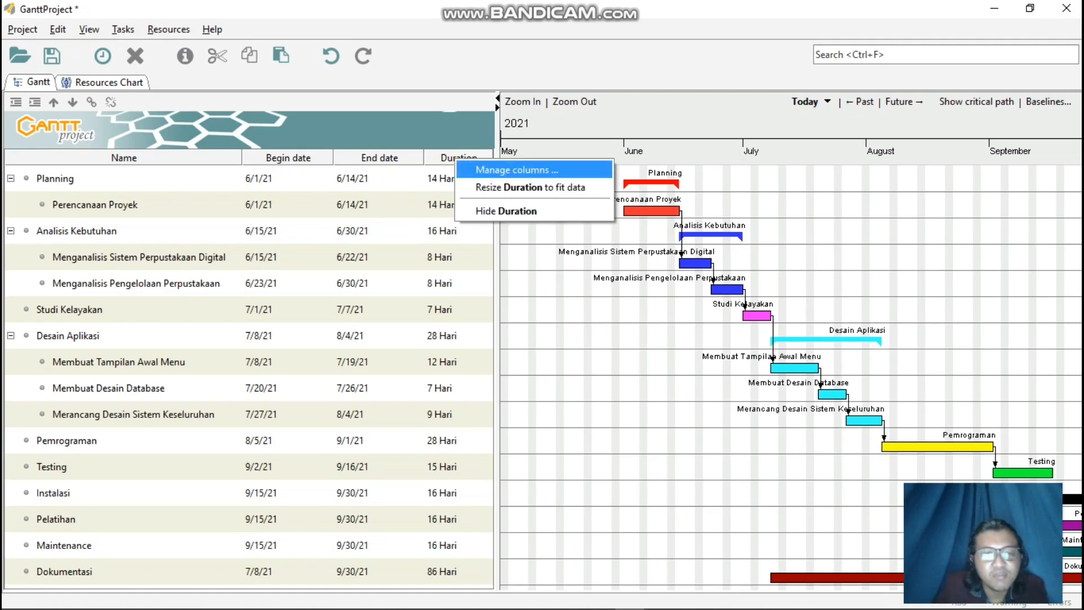
left_click(497, 169)
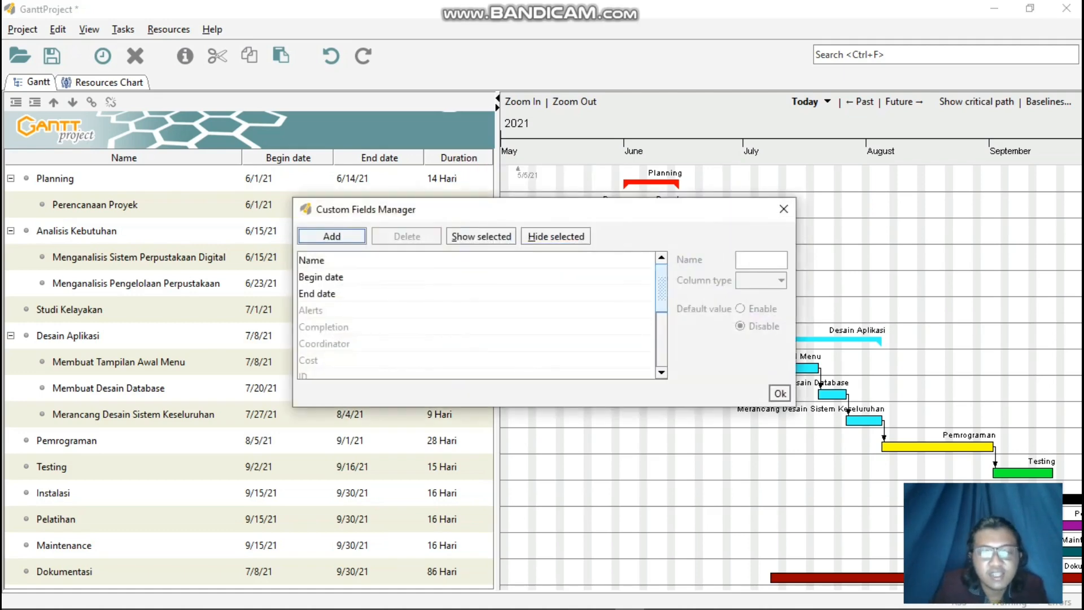
scroll(477, 316, "down", 2)
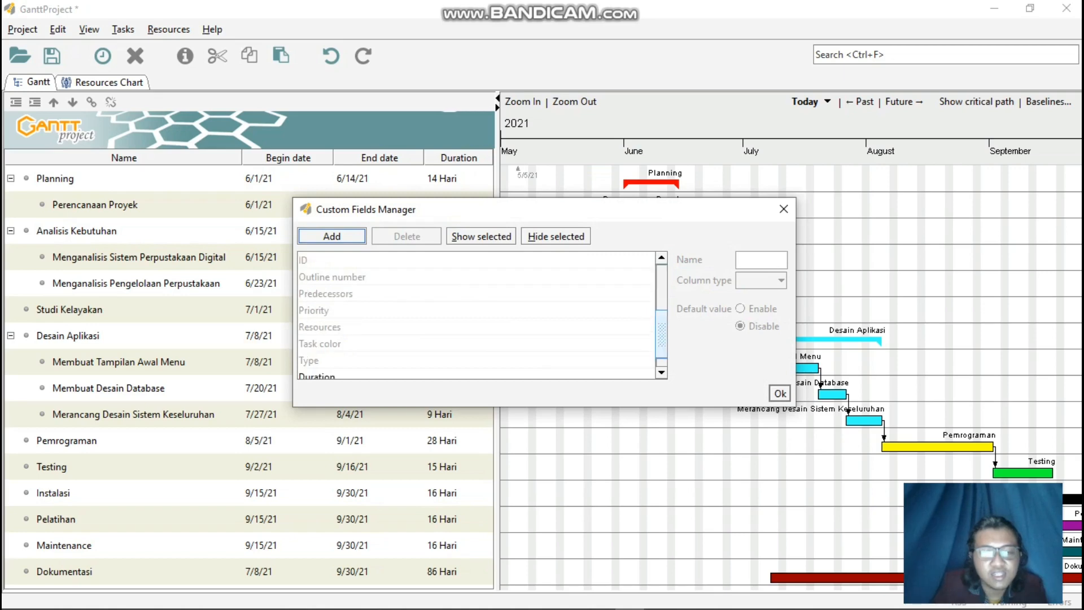
left_click(784, 209)
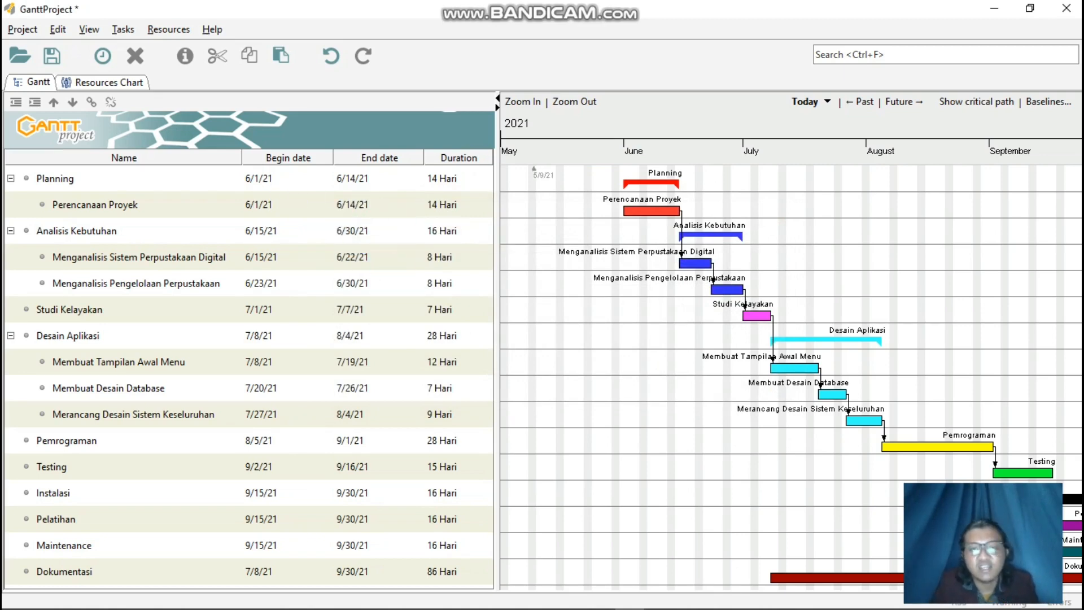
Start exporting the project as a raster image file with PNG as the file format.
mouse_move(864, 265)
left_mouse_down()
mouse_move(790, 265)
mouse_move(848, 265)
left_mouse_up()
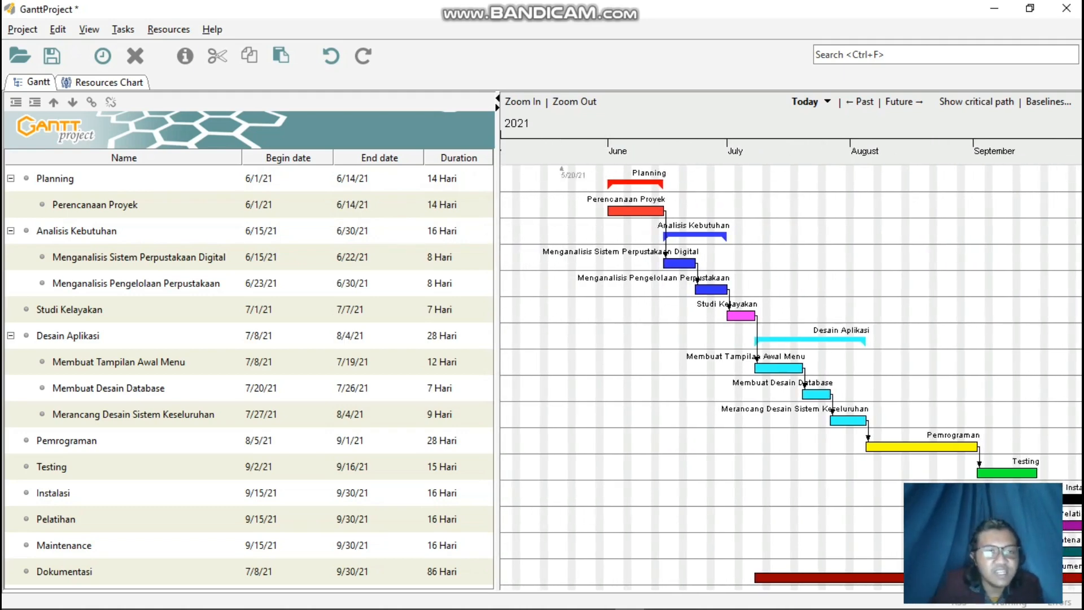
left_click(22, 30)
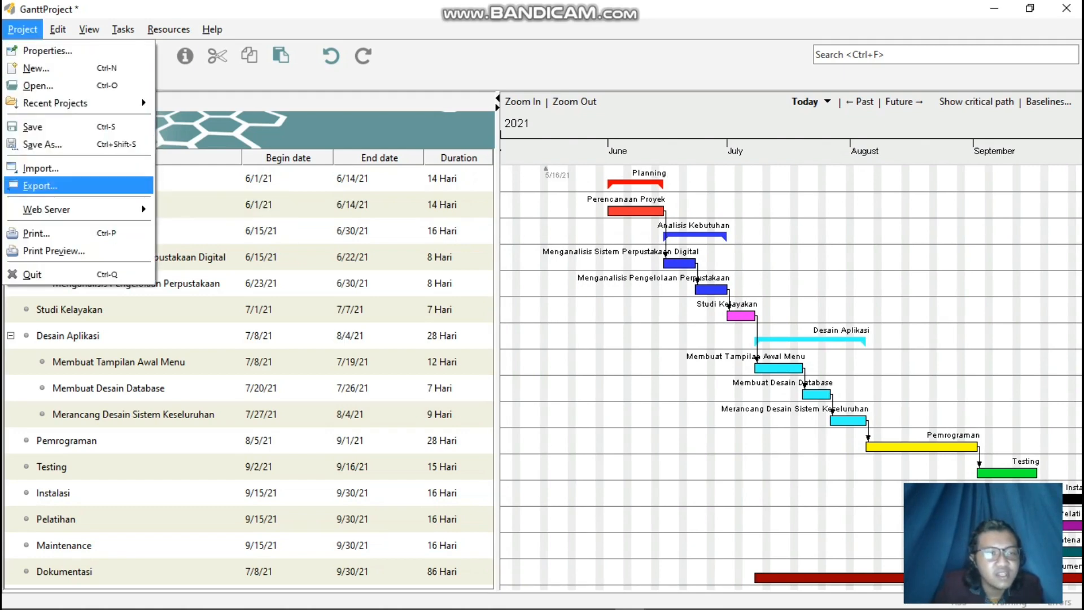
key("Return")
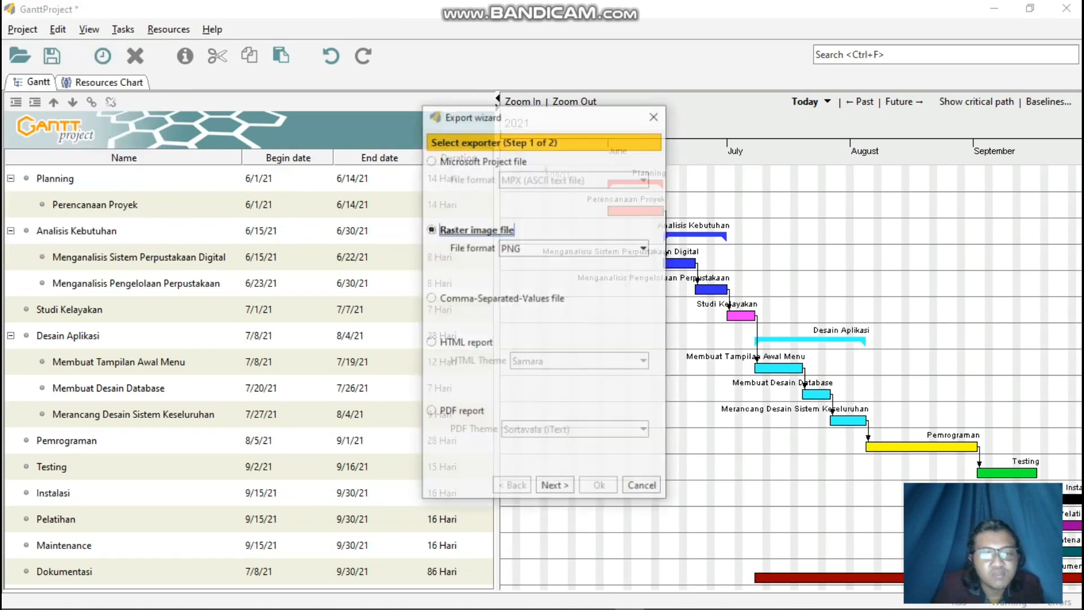
left_click(644, 248)
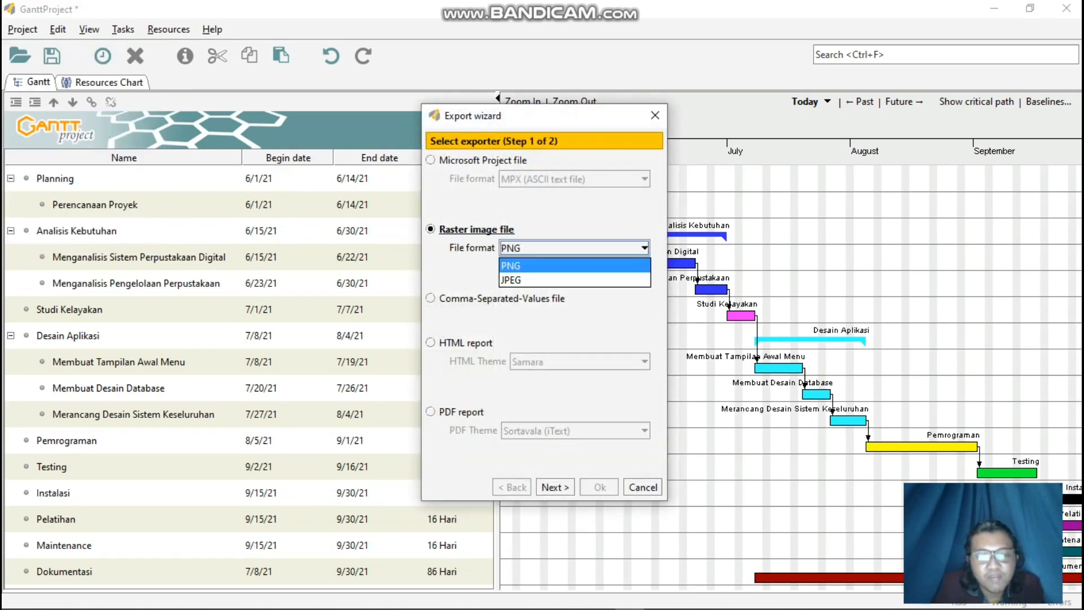
left_click(575, 280)
left_click(575, 248)
left_click(575, 266)
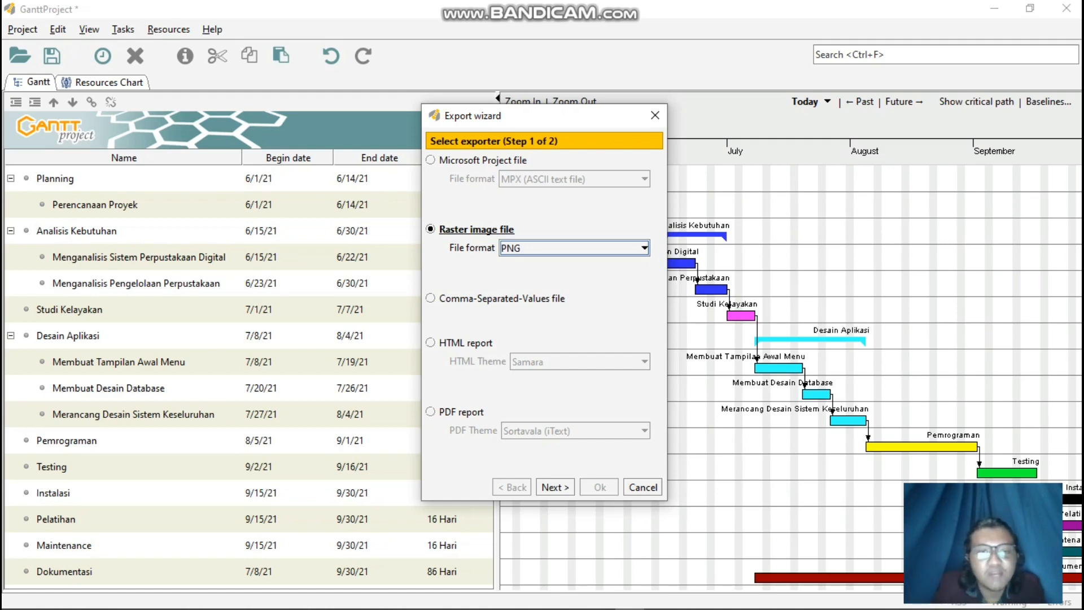
Examine the export wizard's Microsoft Project, HTML report and PDF report options.
left_click(430, 160)
left_click(575, 179)
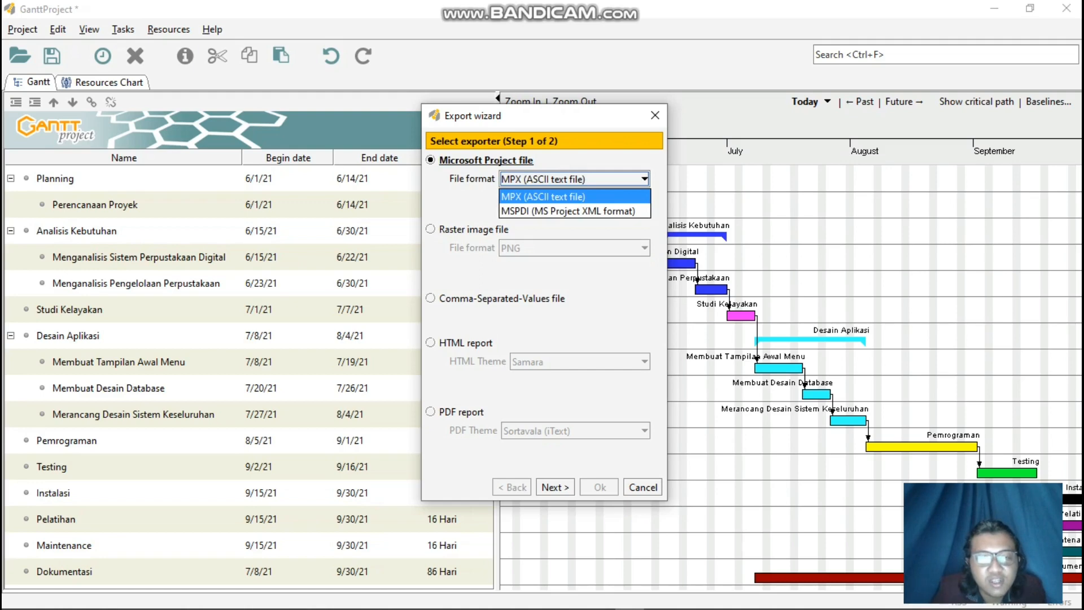
left_click(430, 342)
left_click(430, 411)
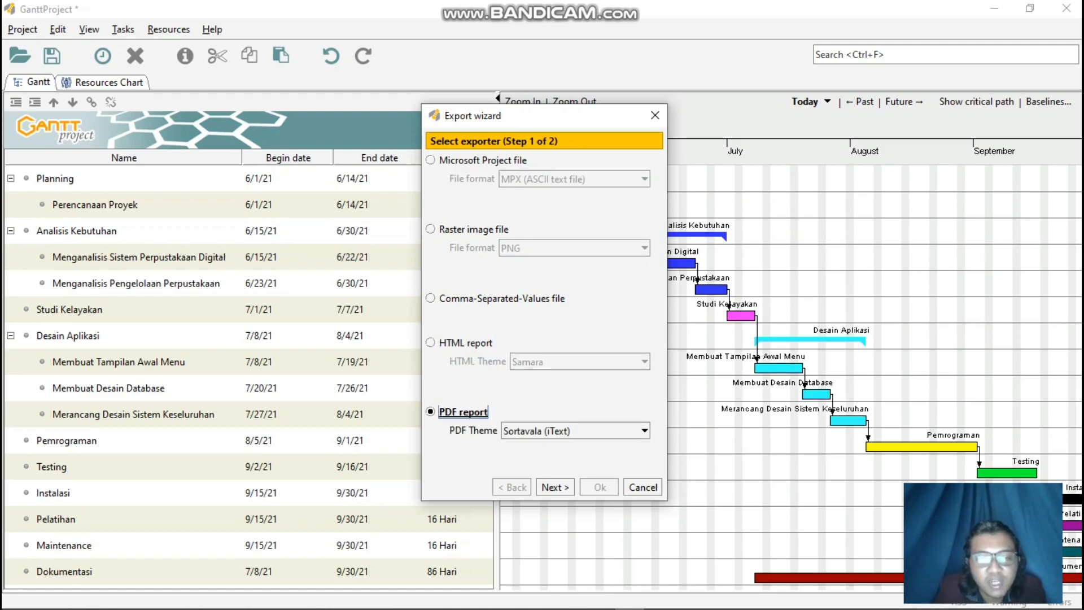
left_click(575, 431)
left_click(462, 412)
Choose the PNG raster image exporter again and export the Gantt chart to document.png in the Manajemen Proyek Perangkat Lunak folder.
left_click(452, 229)
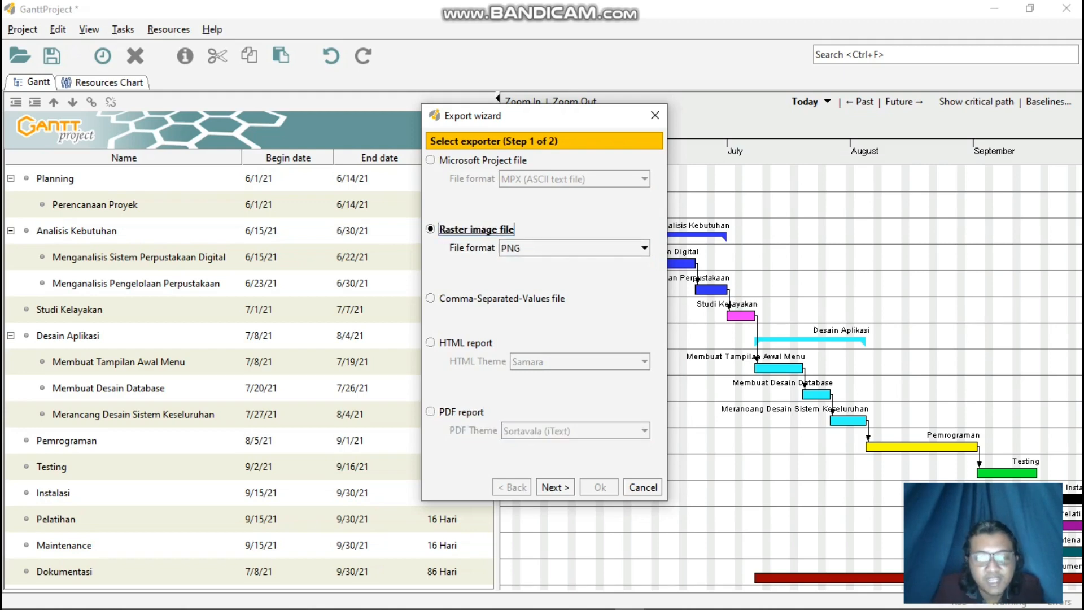
left_click(555, 487)
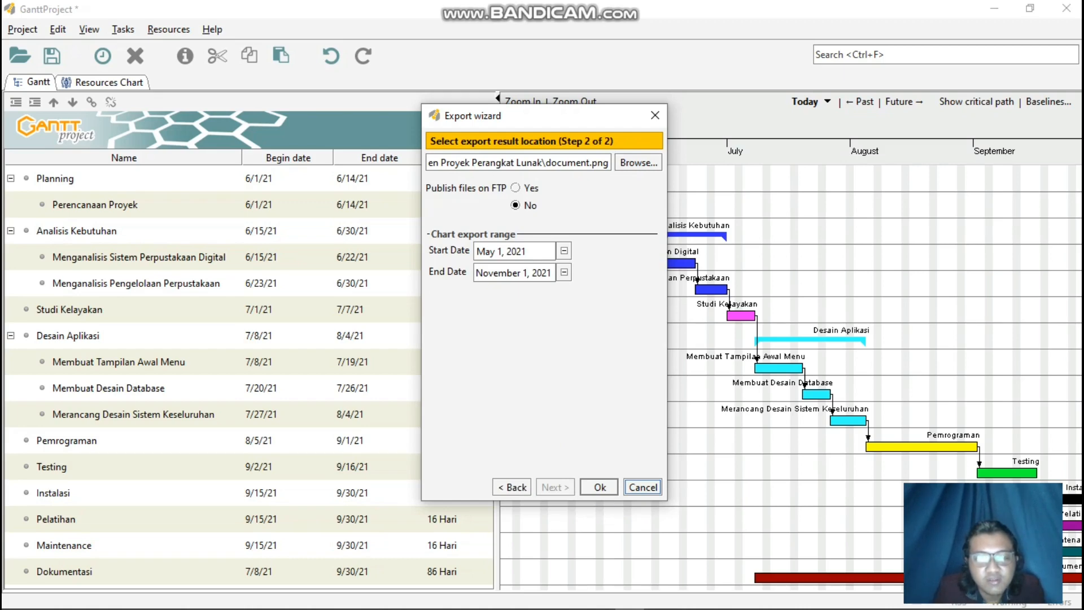
left_click(599, 488)
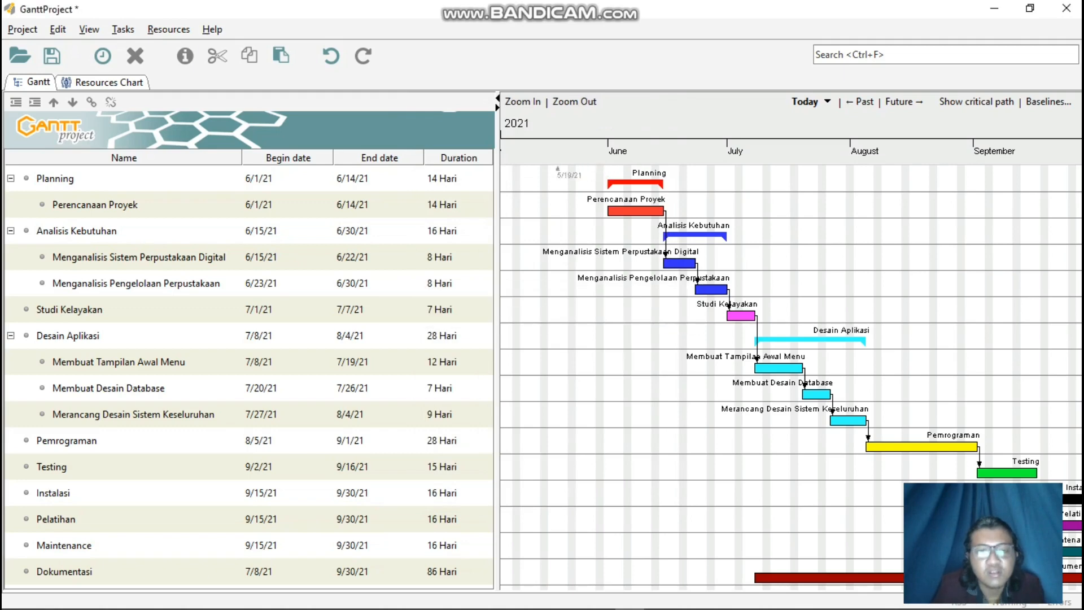
Switch to File Explorer, open the exported document.png to check the chart image, and minimize the viewer.
mouse_move(515, 608)
left_click(394, 597)
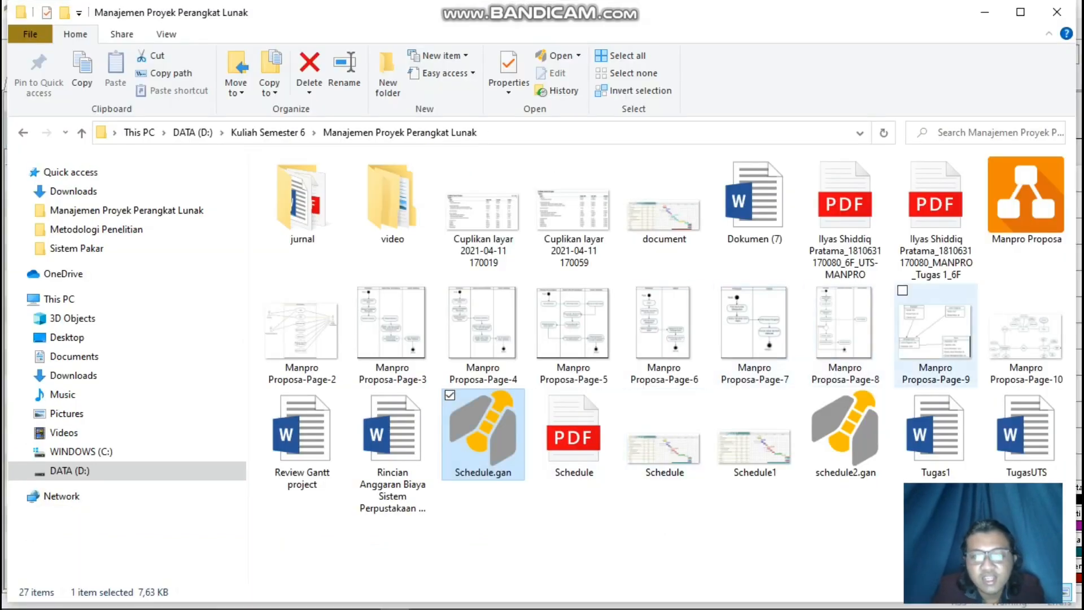
left_click(664, 203)
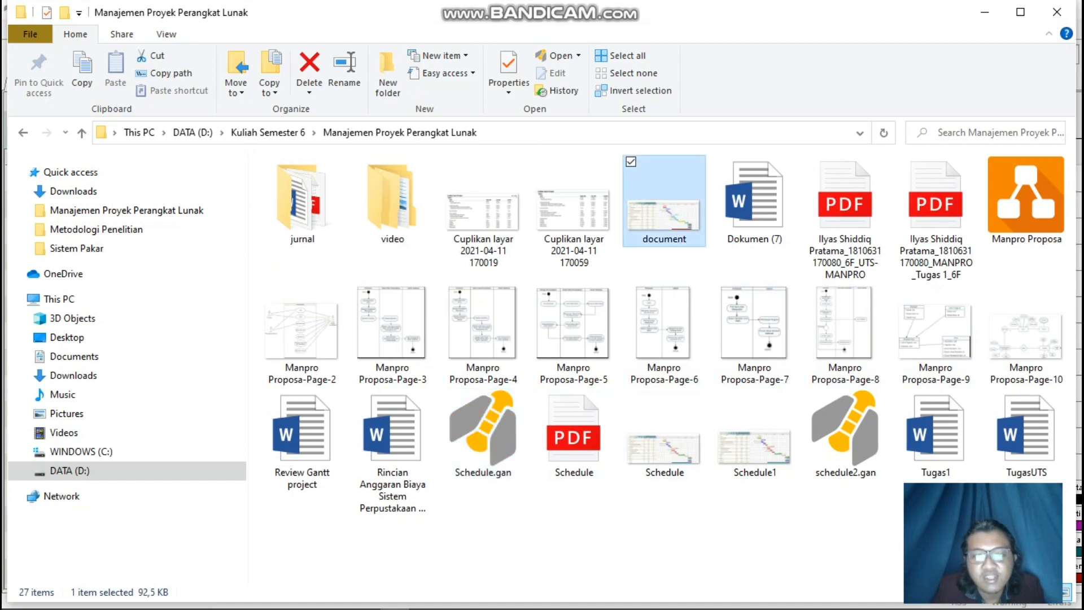
key("F2")
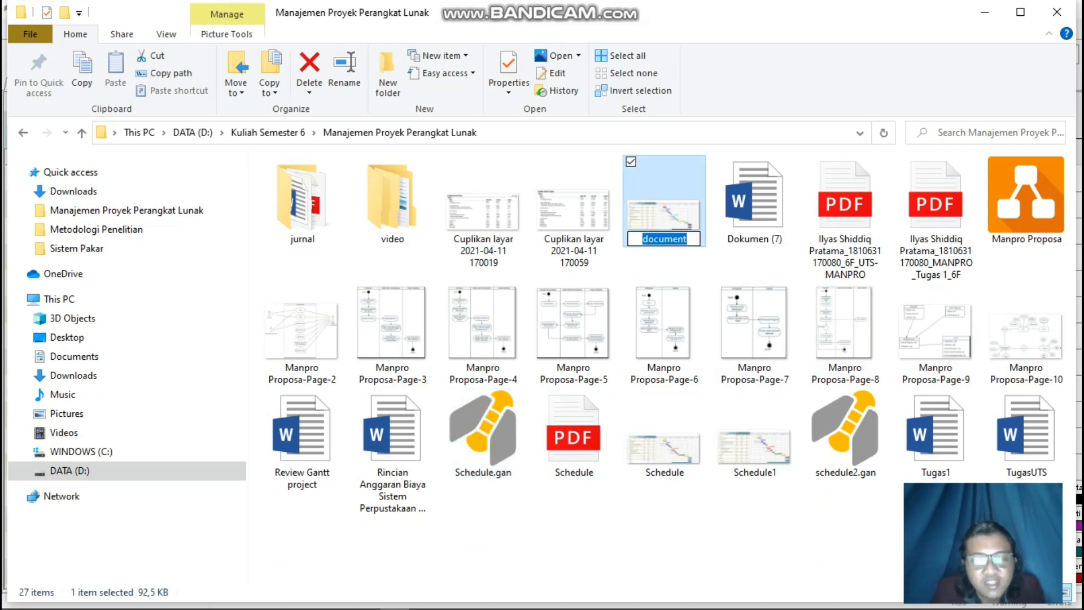
key("Return")
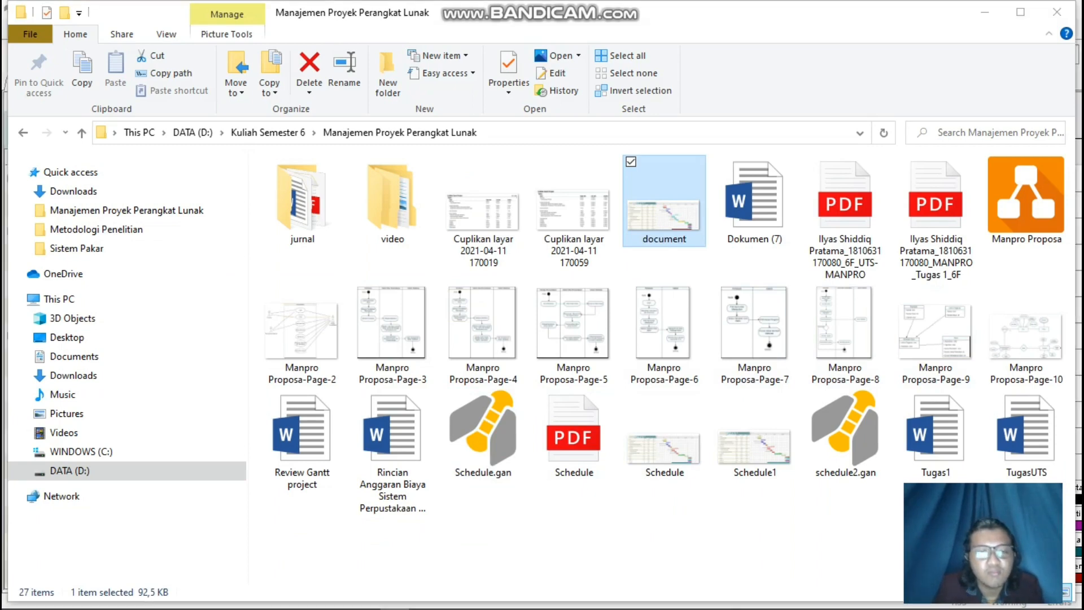
key("Return")
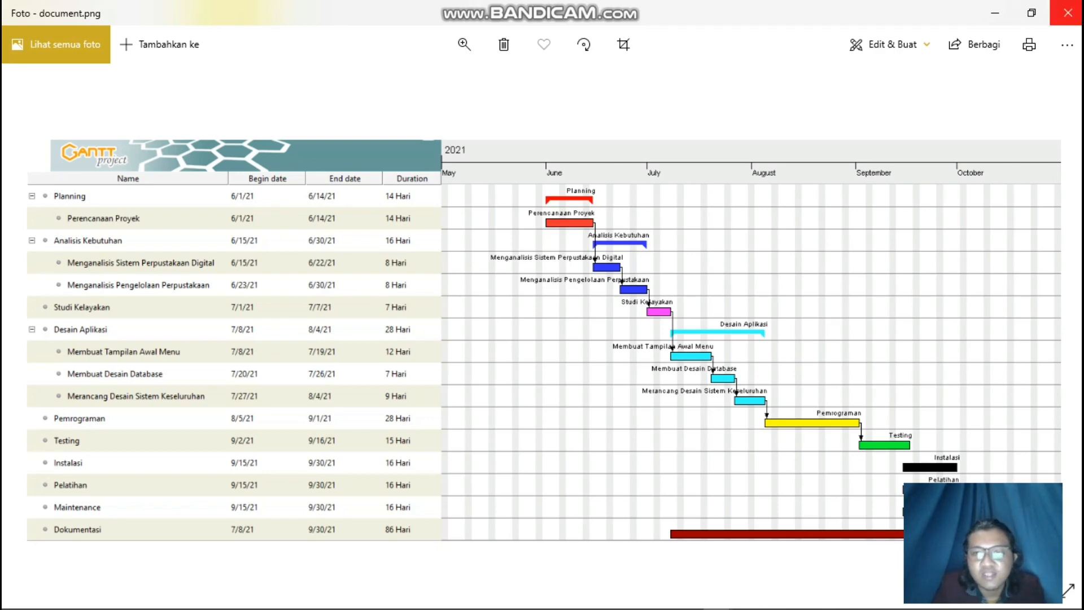
left_click(995, 12)
Return to GanttProject and save the project as Penjadwalan in the Manajemen Proyek Perangkat Lunak folder.
left_click(630, 598)
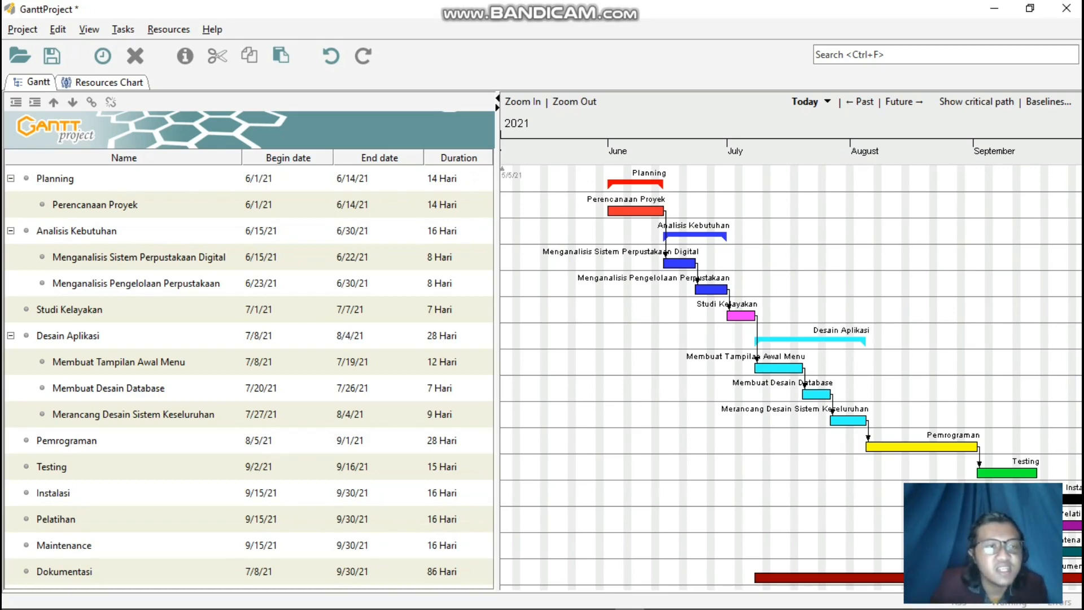
left_click(23, 30)
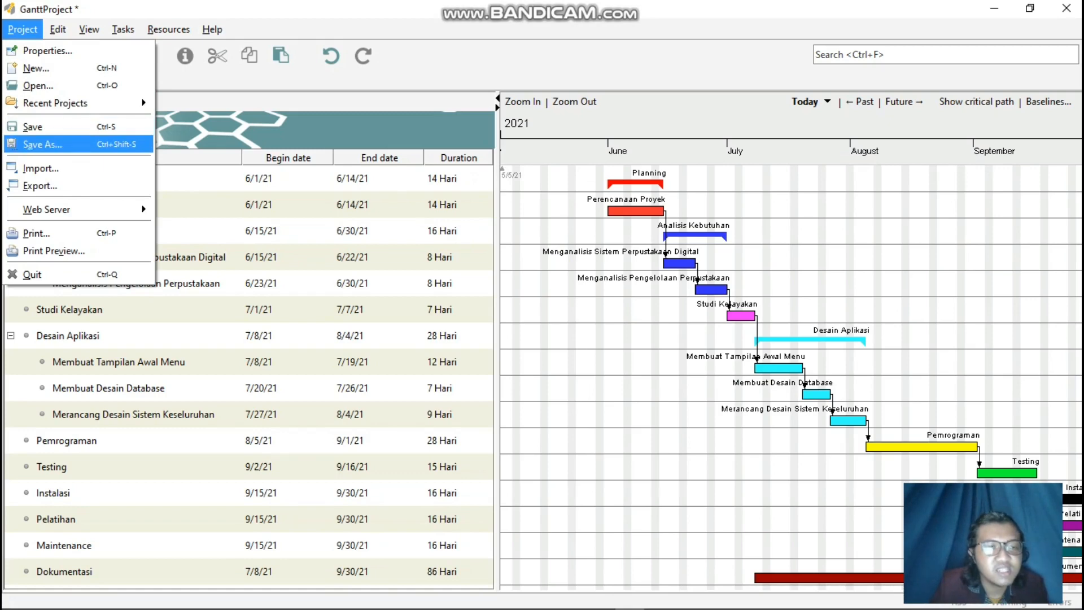
left_click(43, 145)
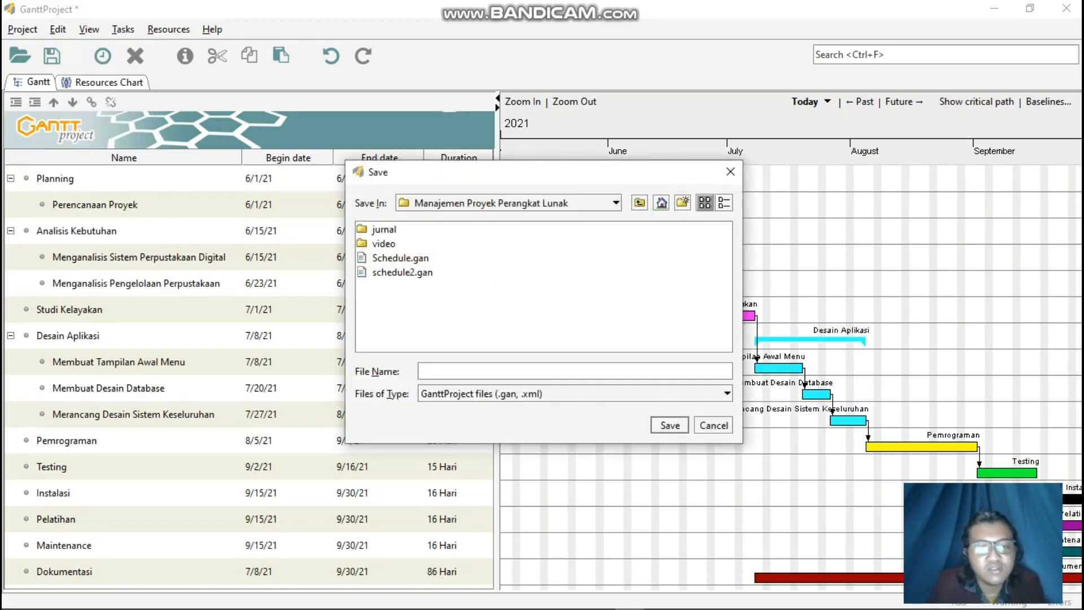
type("P")
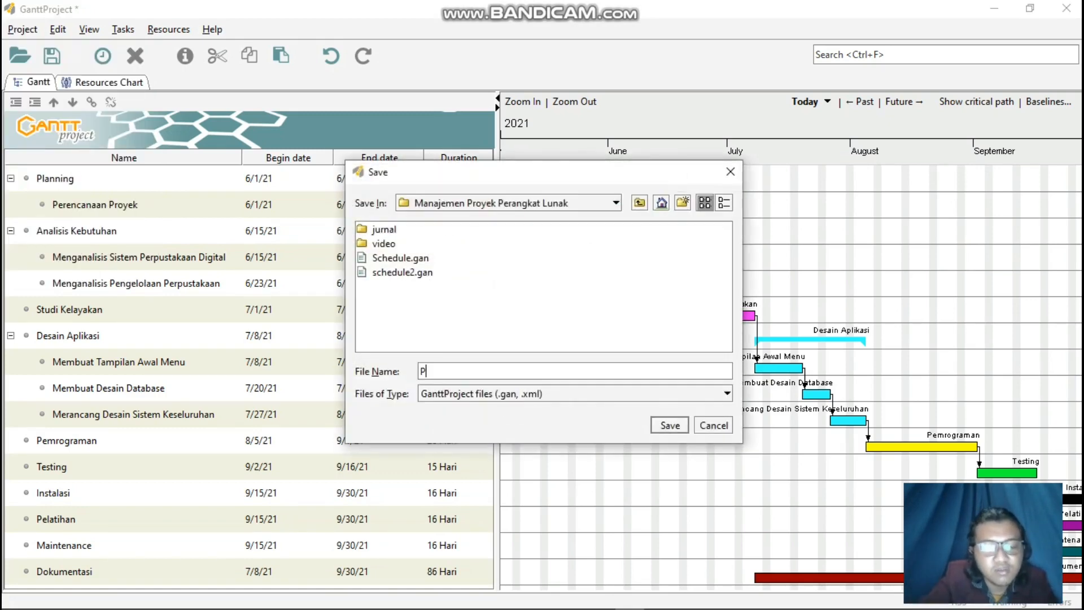
type("enjadwalan")
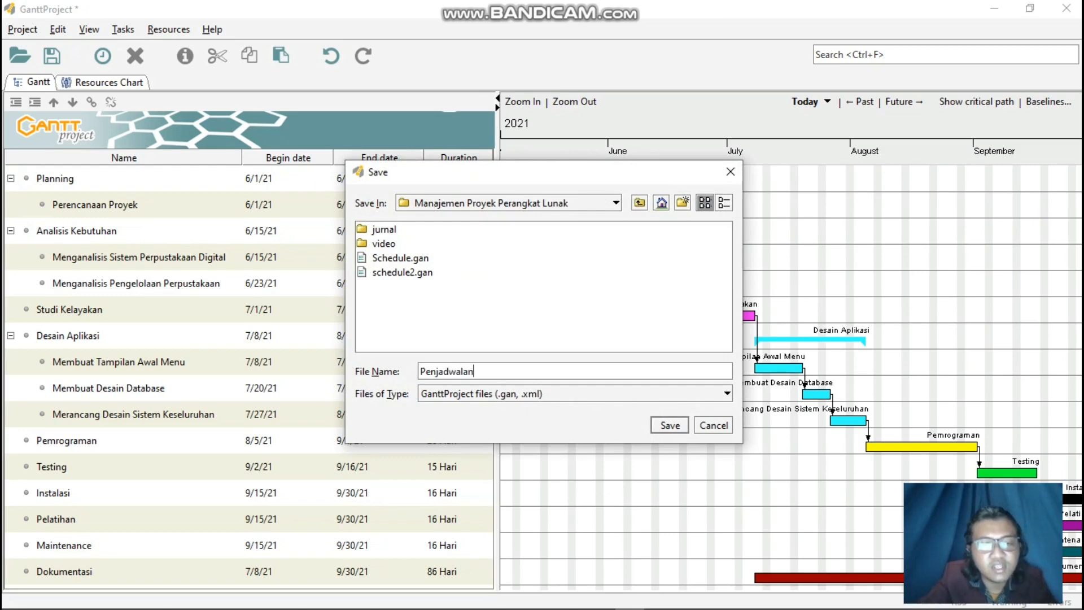
key("Return")
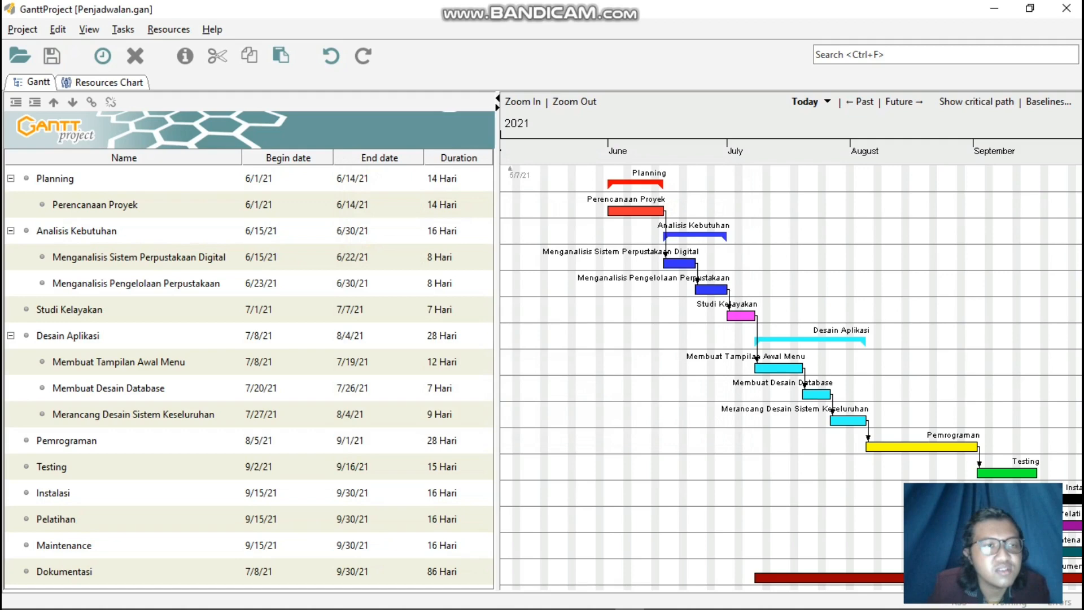
left_click(58, 30)
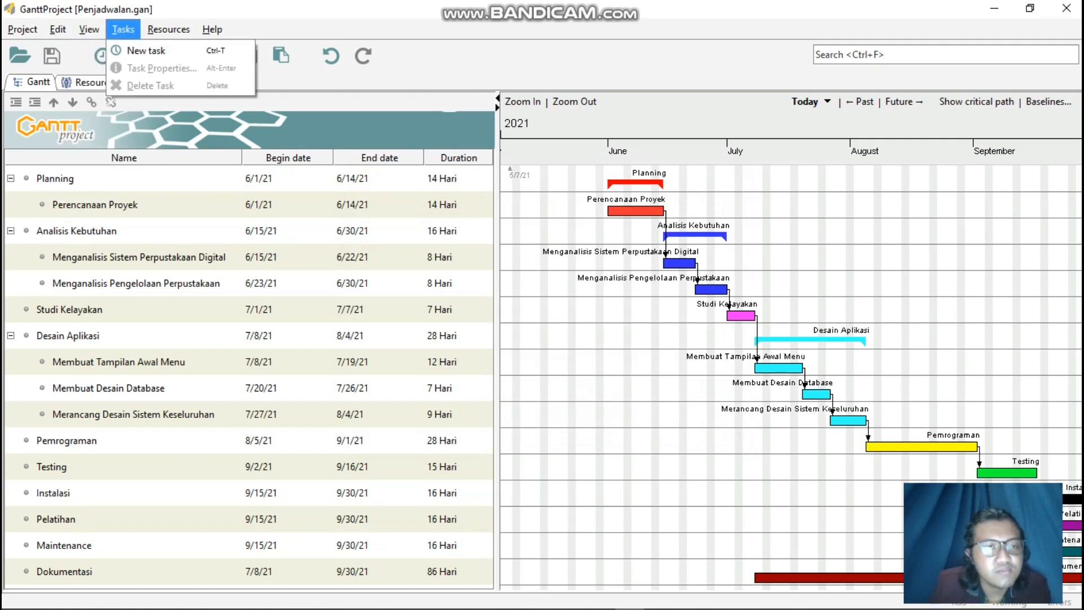
mouse_move(89, 29)
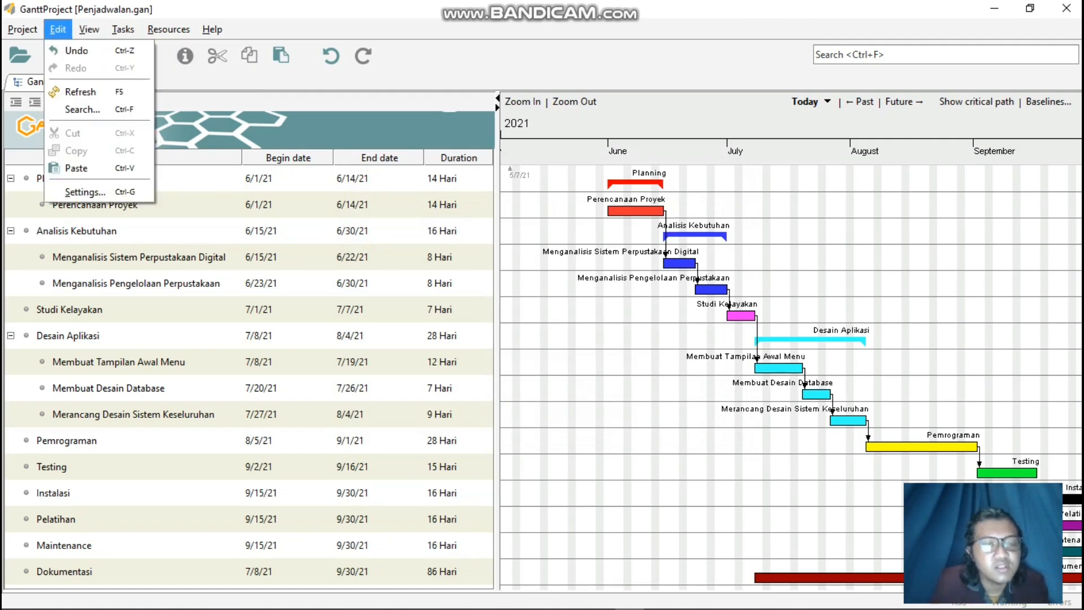
key("Escape")
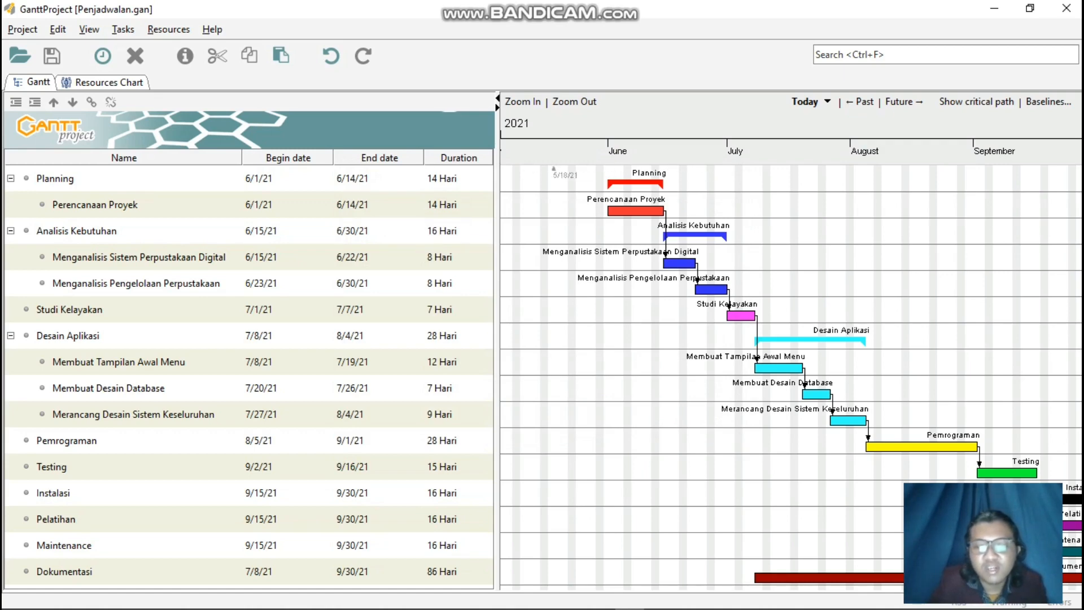
mouse_move(987, 531)
left_mouse_down()
mouse_move(923, 531)
mouse_move(1013, 531)
mouse_move(960, 531)
left_mouse_up()
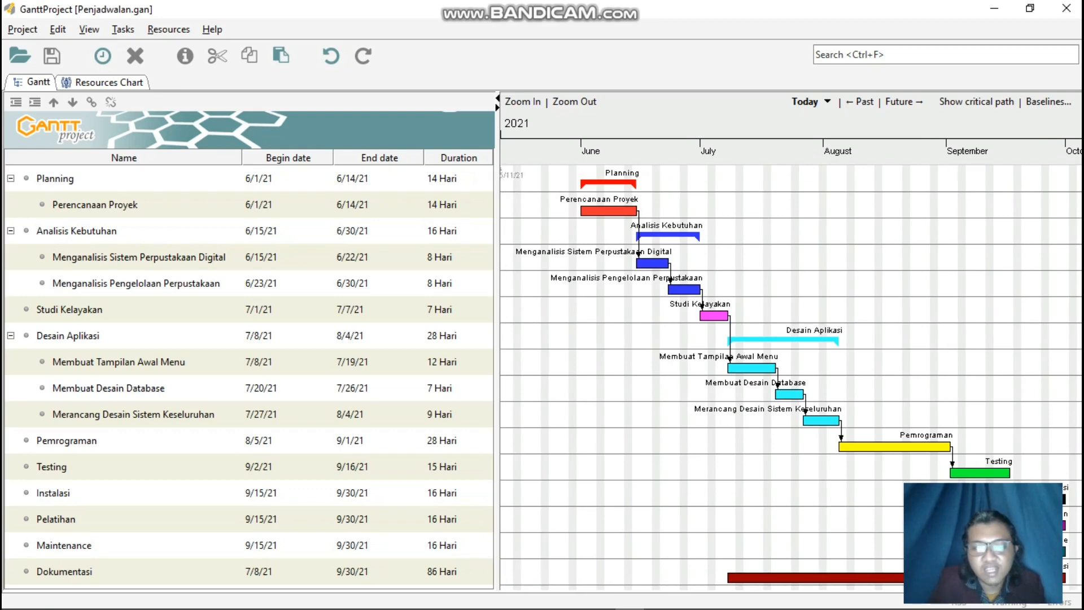